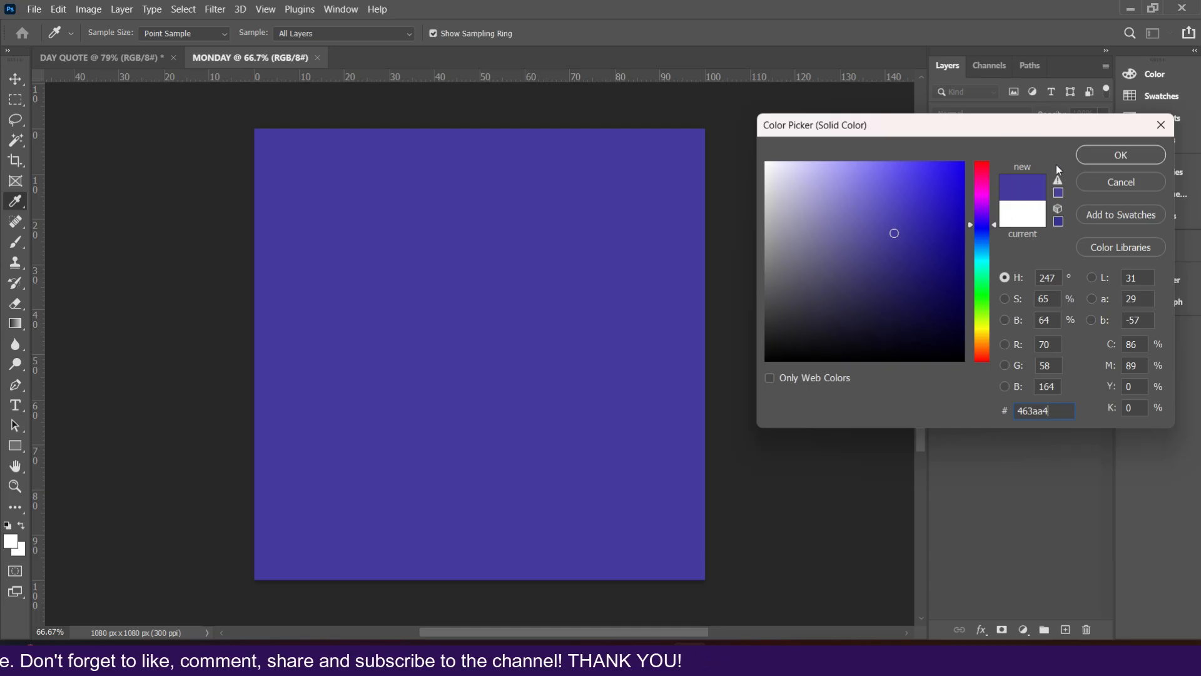
Step: Apply the solid colour fill #463aa4 to the canvas
click(1113, 156)
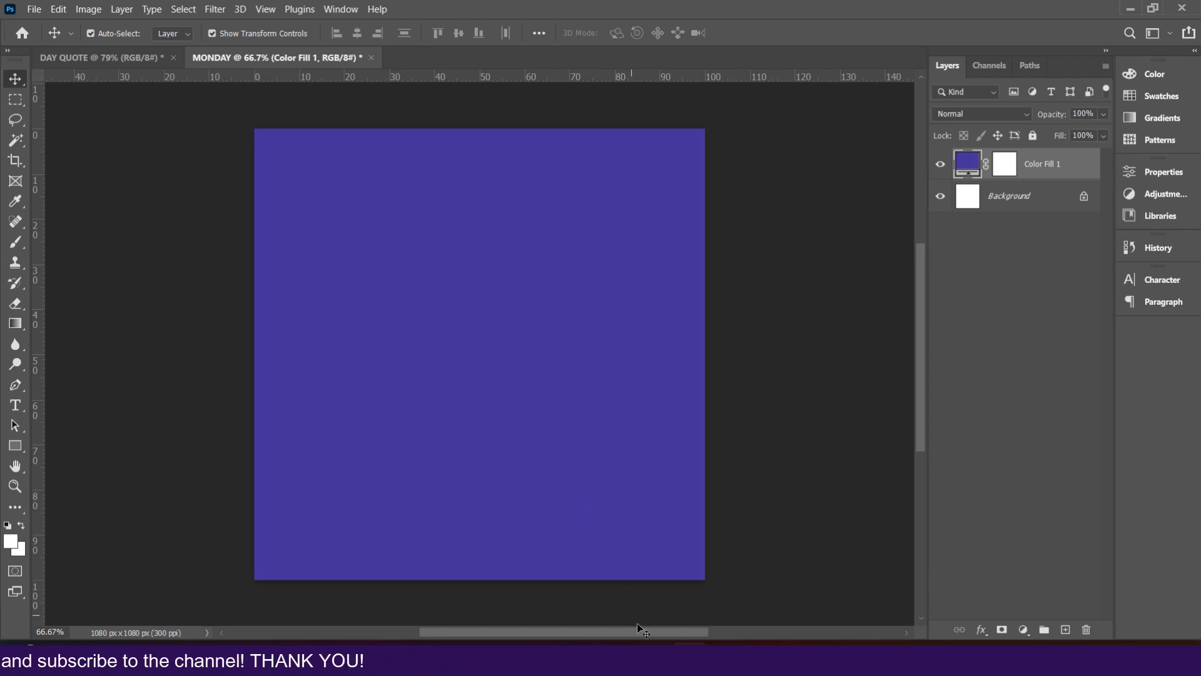
Step: Switch to File Explorer and open the PROJECT 1 folder in Downloads
key(alt+Tab)
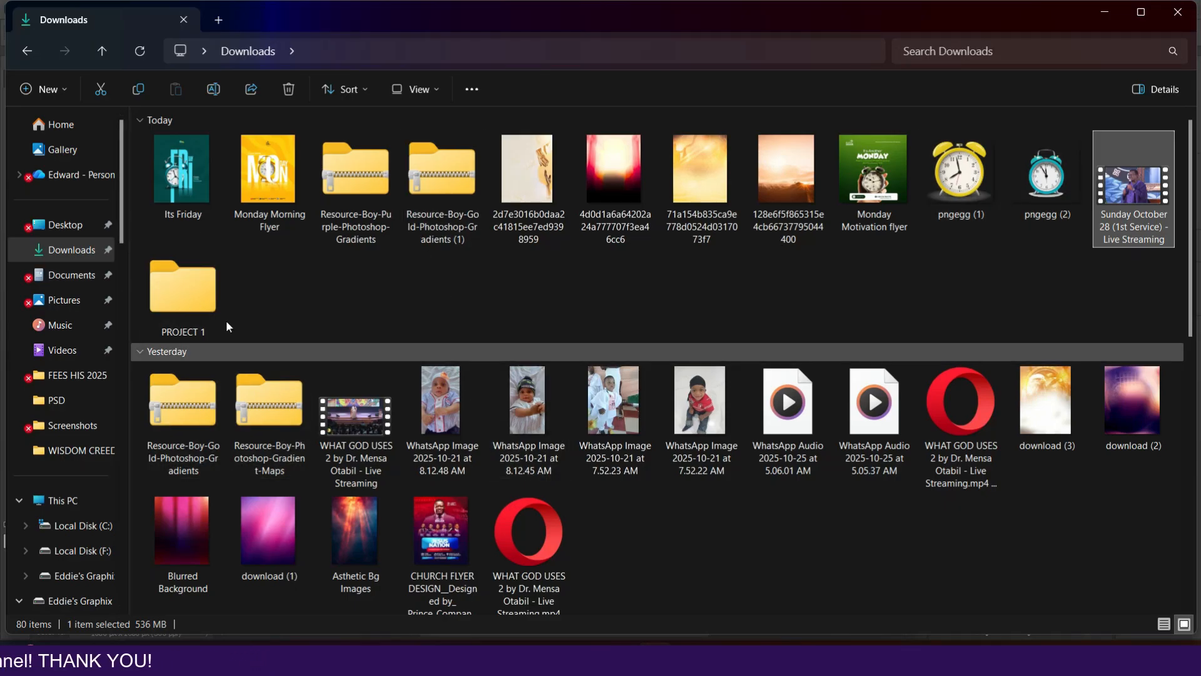
double_click(195, 313)
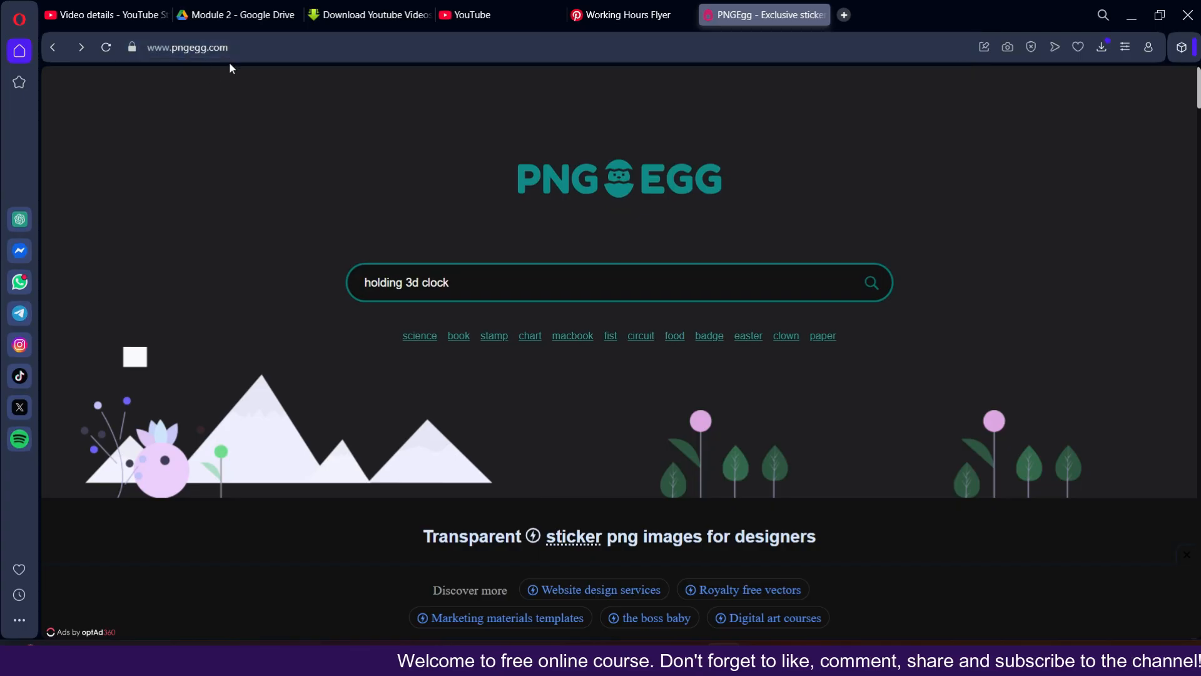
Step: Search PNGEgg for 3d clock png images and browse the results
click(448, 286)
click(397, 282)
click(408, 287)
key(ctrl+BackSpace)
click(423, 290)
key(Return)
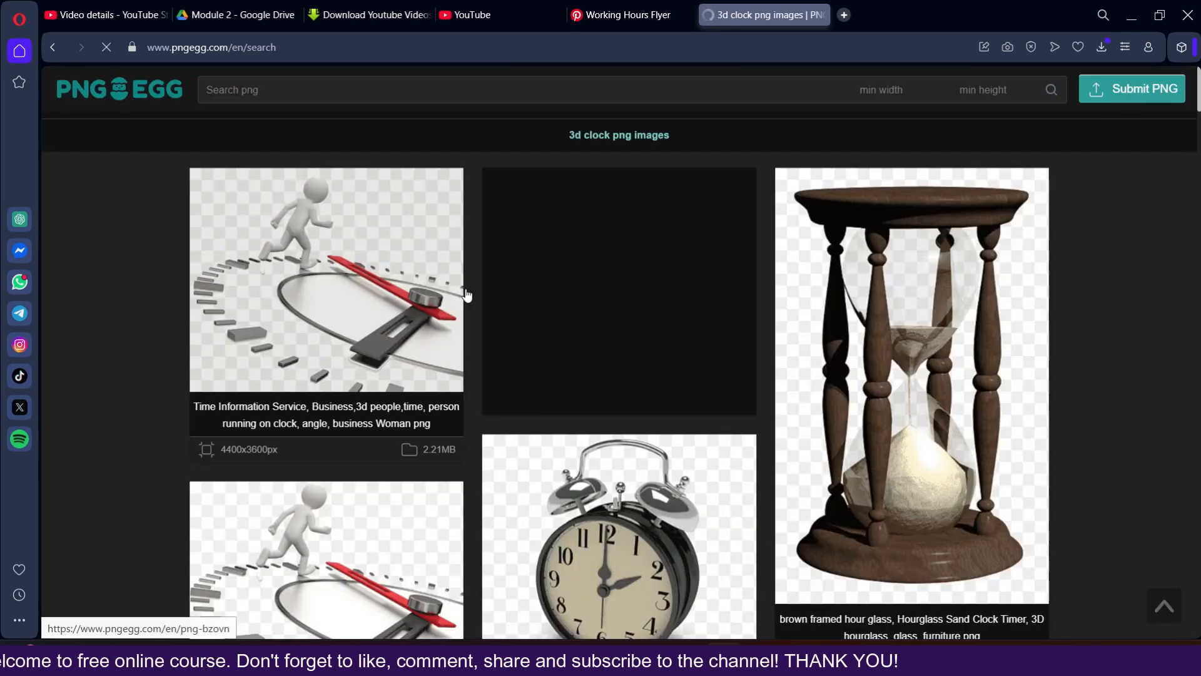
scroll(538, 400, down, 3)
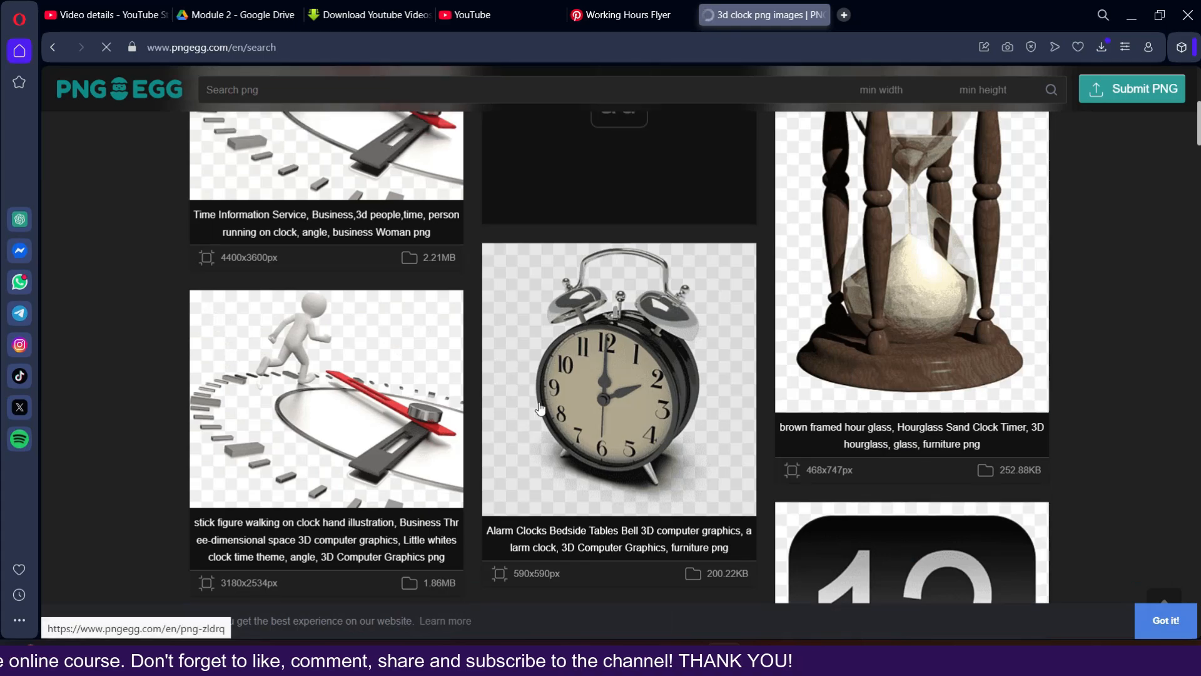
scroll(609, 414, down, 3)
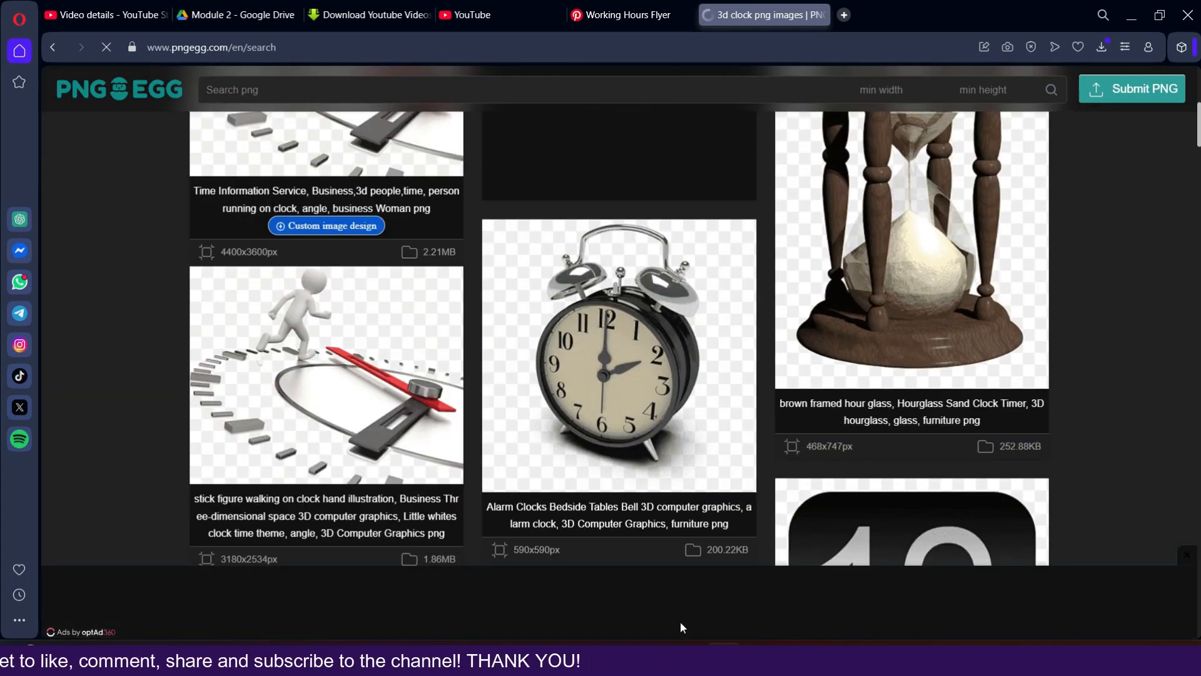
click(654, 657)
Step: Place the downloaded pngegg alarm clock image into the MONDAY document
click(186, 162)
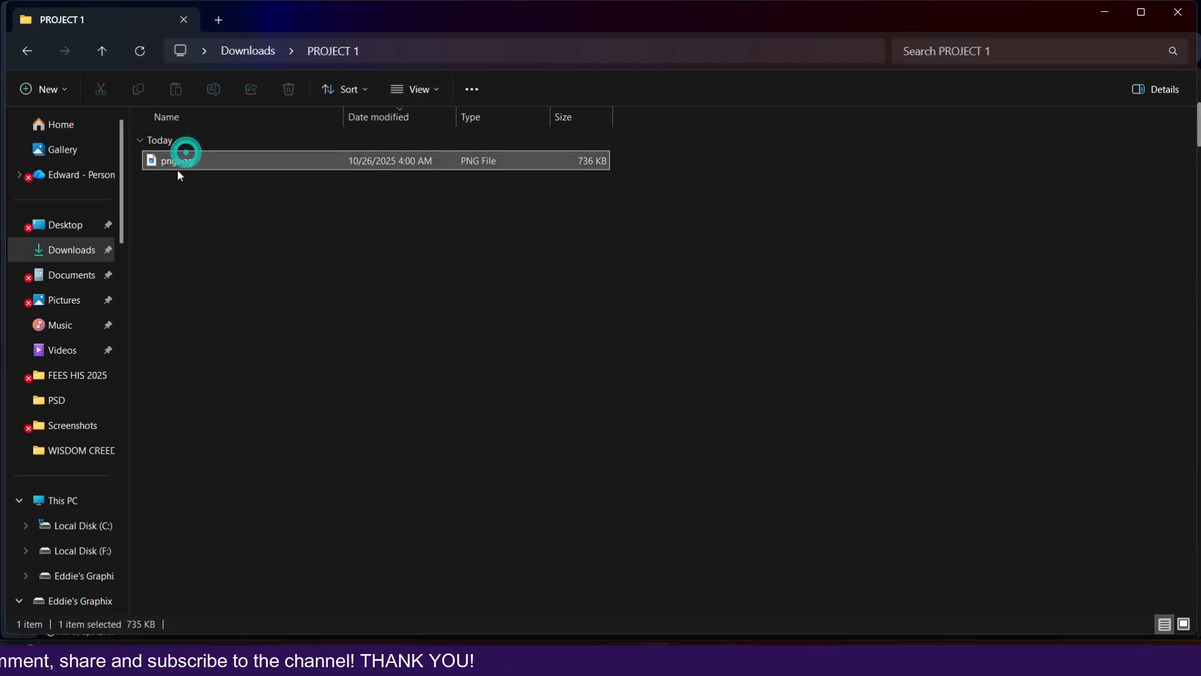
drag(180, 164, 549, 374)
key(Return)
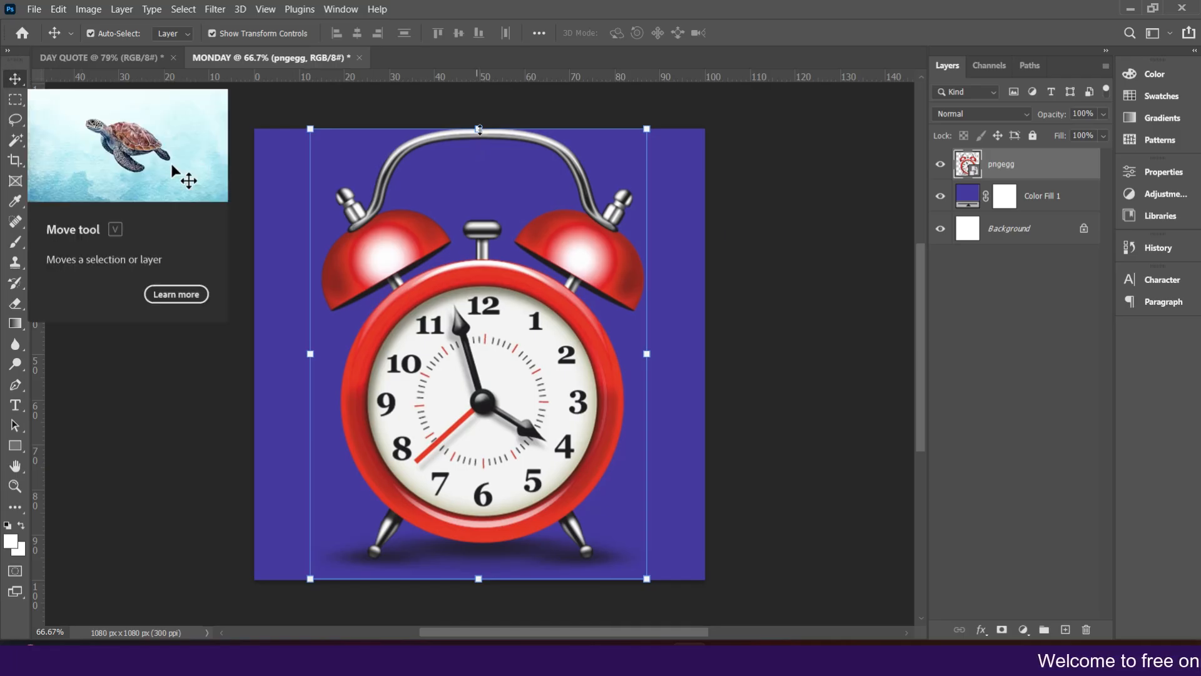
Step: Scale the alarm clock image down and center it on the canvas
key(ctrl+t)
mouse_move(480, 149)
mouse_down()
mouse_move(494, 142)
mouse_move(499, 156)
mouse_up()
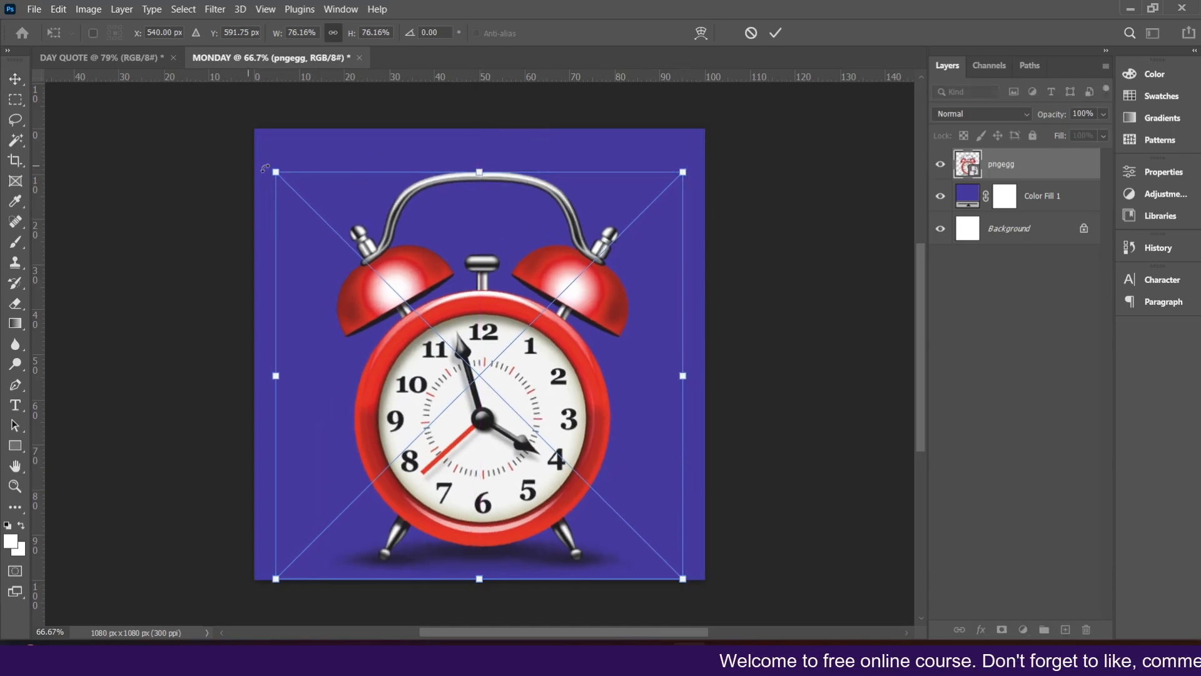
drag(280, 173, 476, 354)
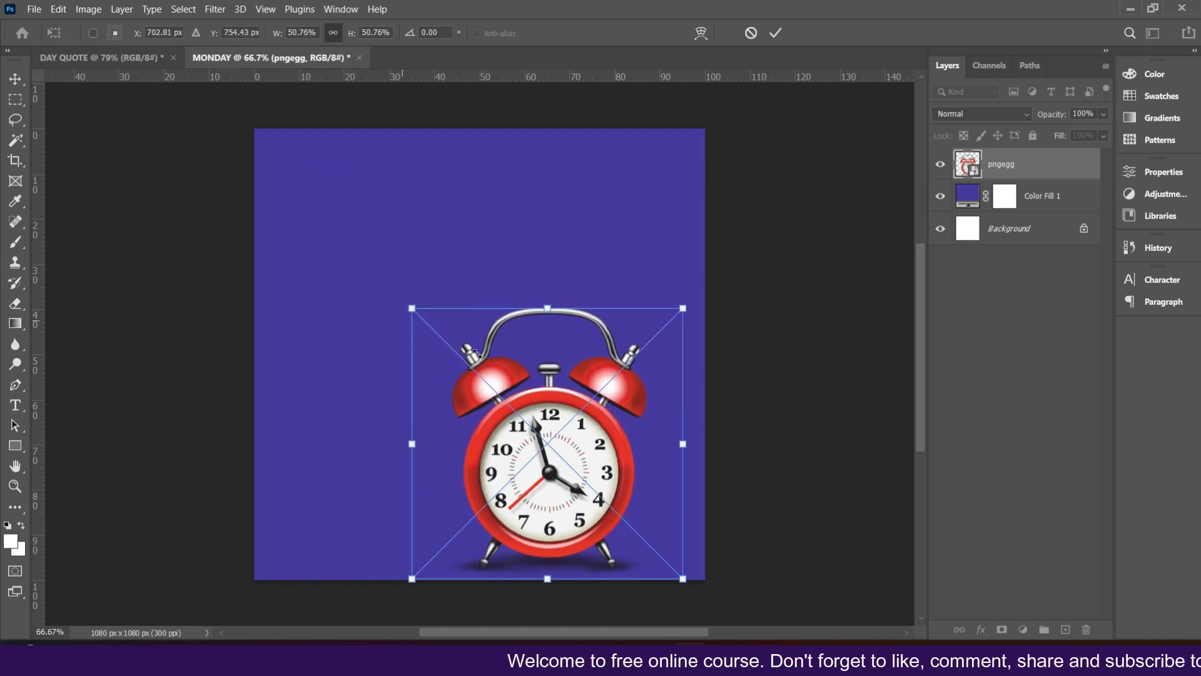
drag(559, 431, 474, 276)
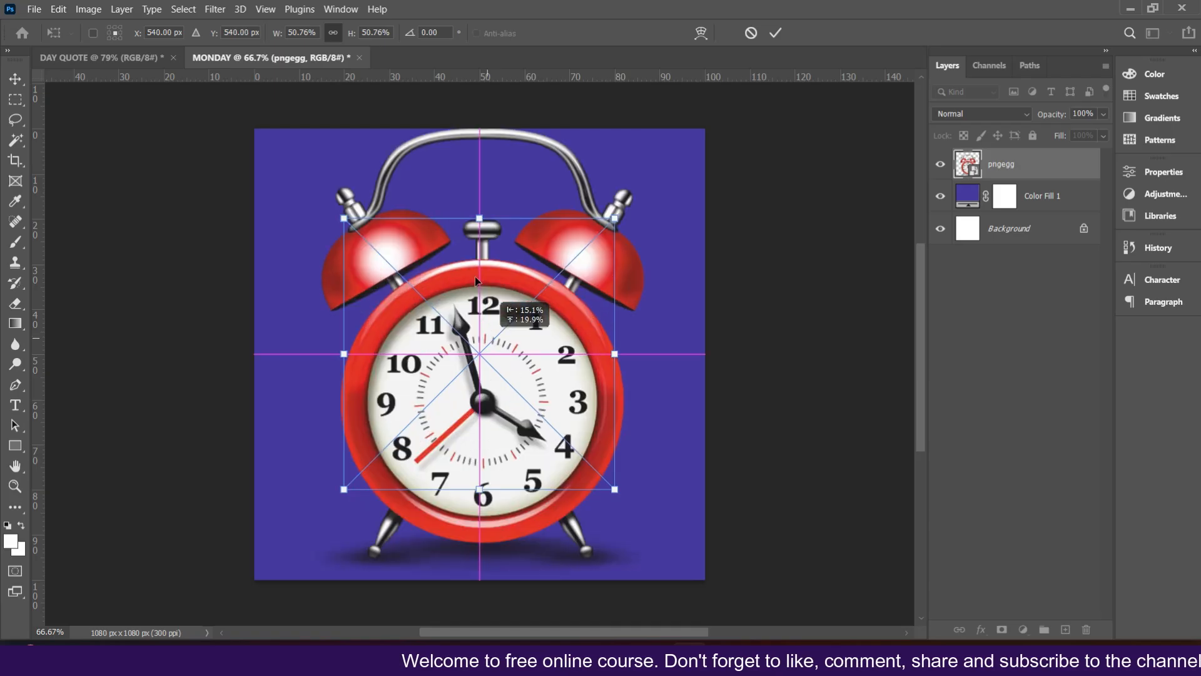
drag(486, 220, 480, 276)
drag(466, 343, 466, 333)
click(784, 37)
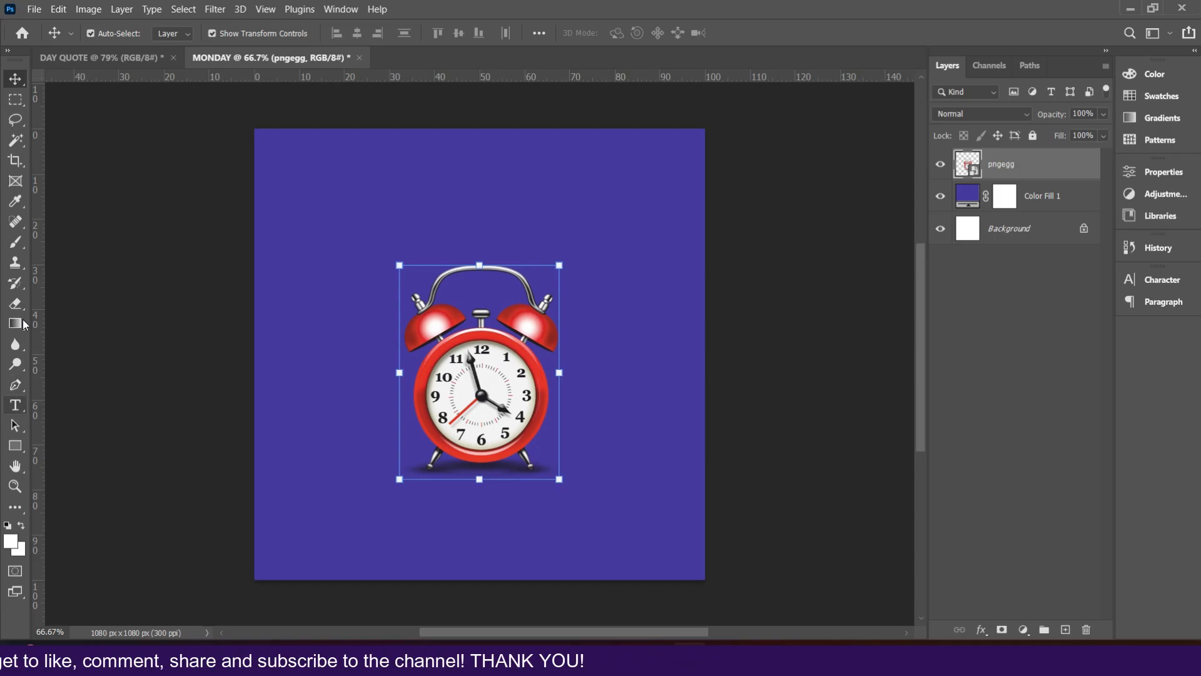
Step: Select the Horizontal Type Tool and set the font to Bebas Neue Bold
click(14, 407)
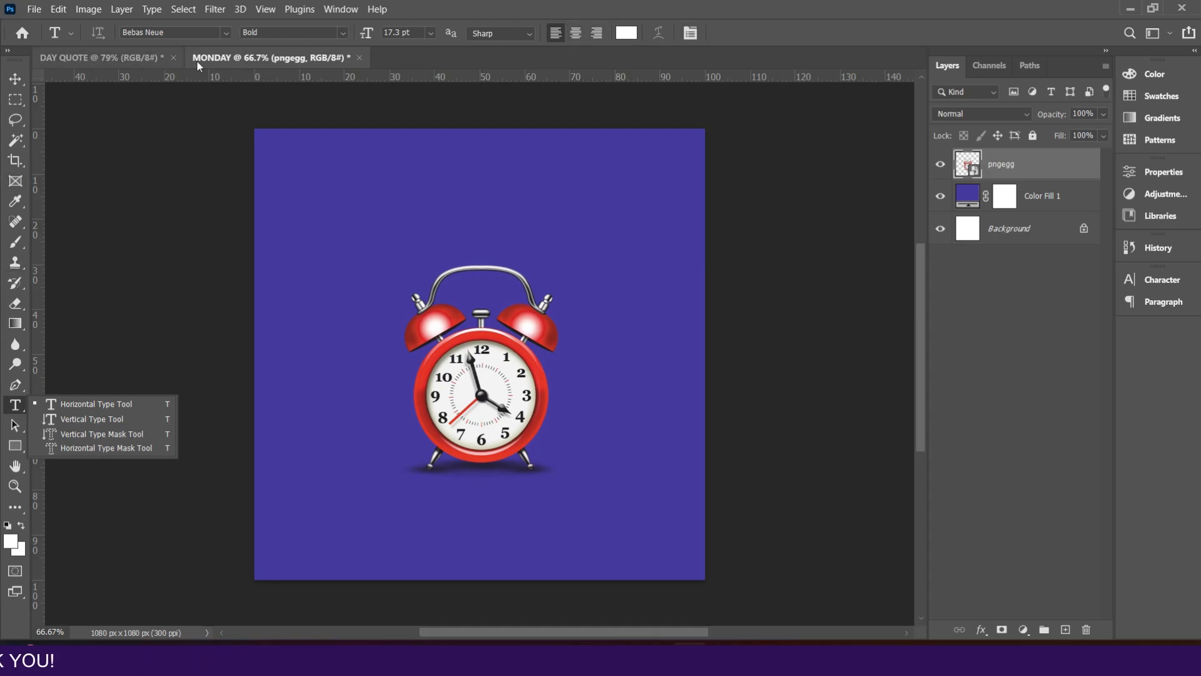
click(224, 32)
click(223, 33)
click(223, 33)
click(223, 34)
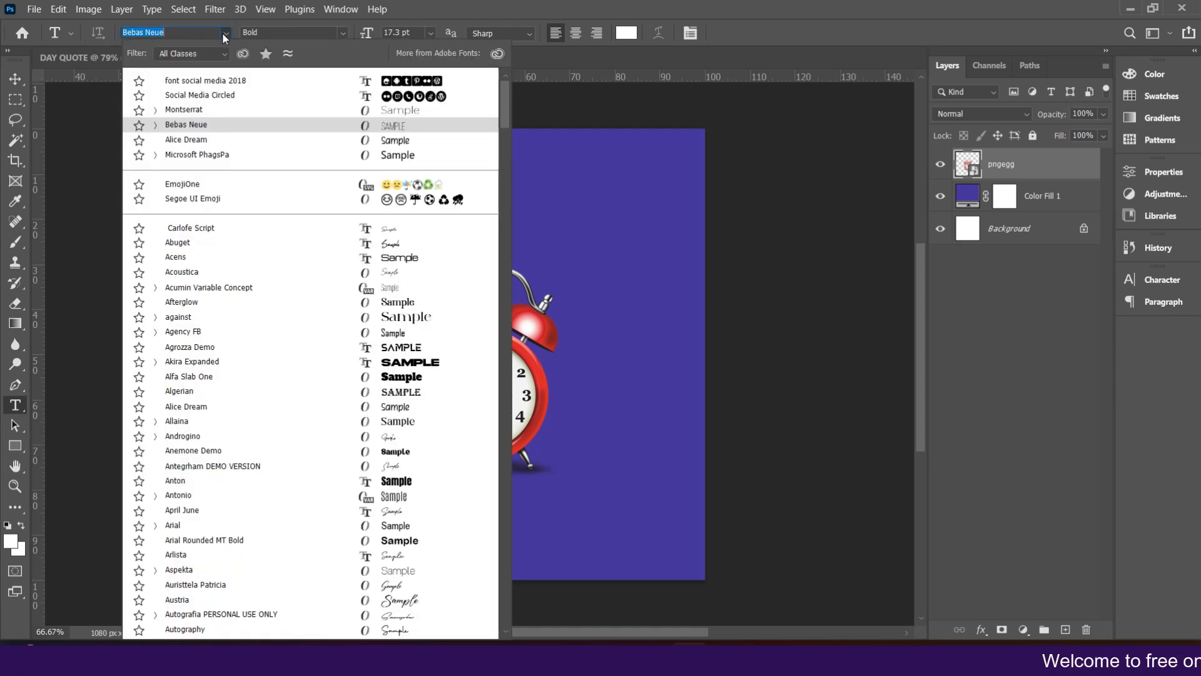
click(224, 35)
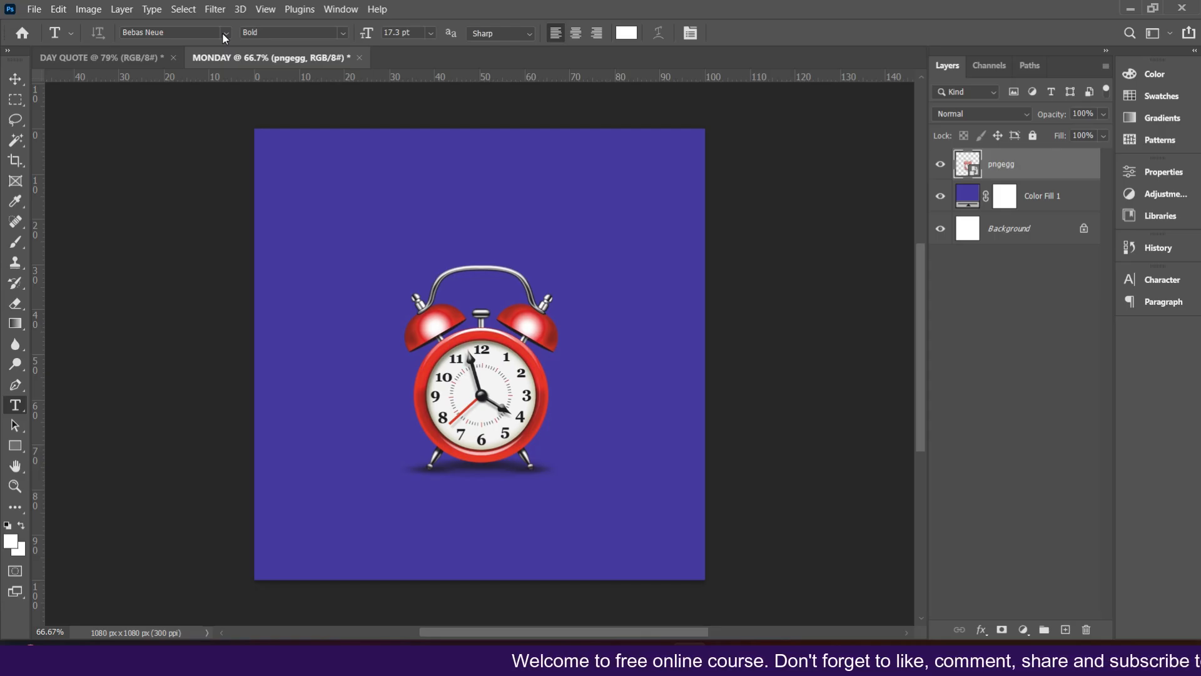
click(223, 33)
click(178, 33)
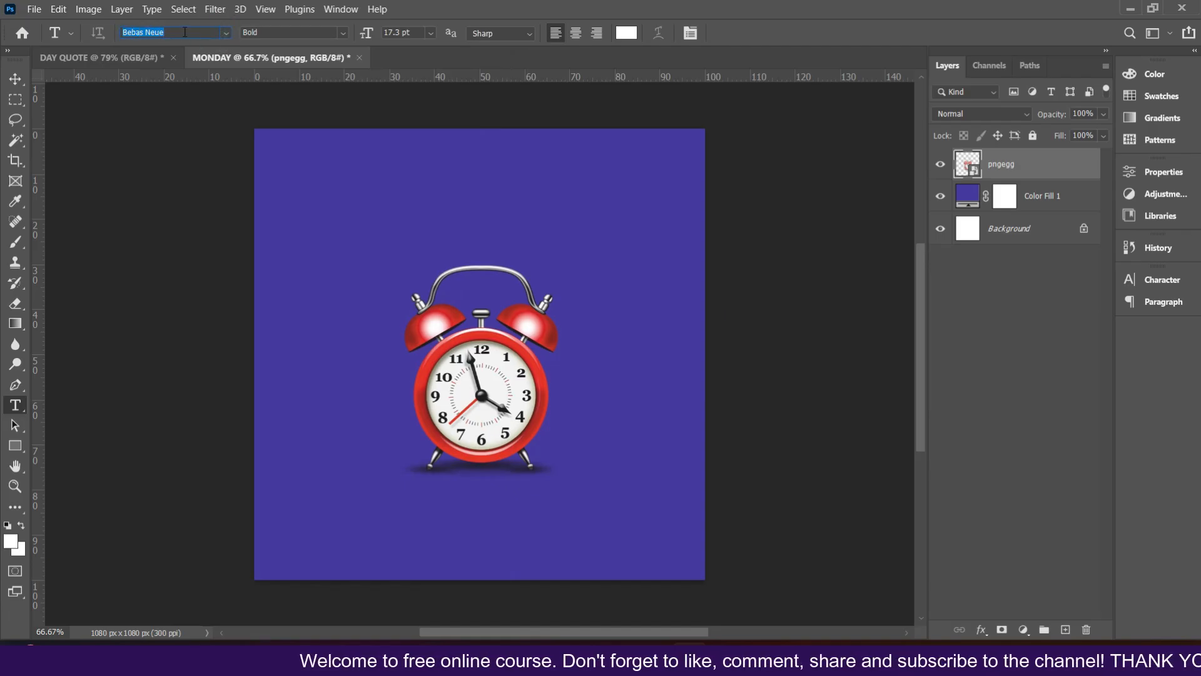
text(BEBA)
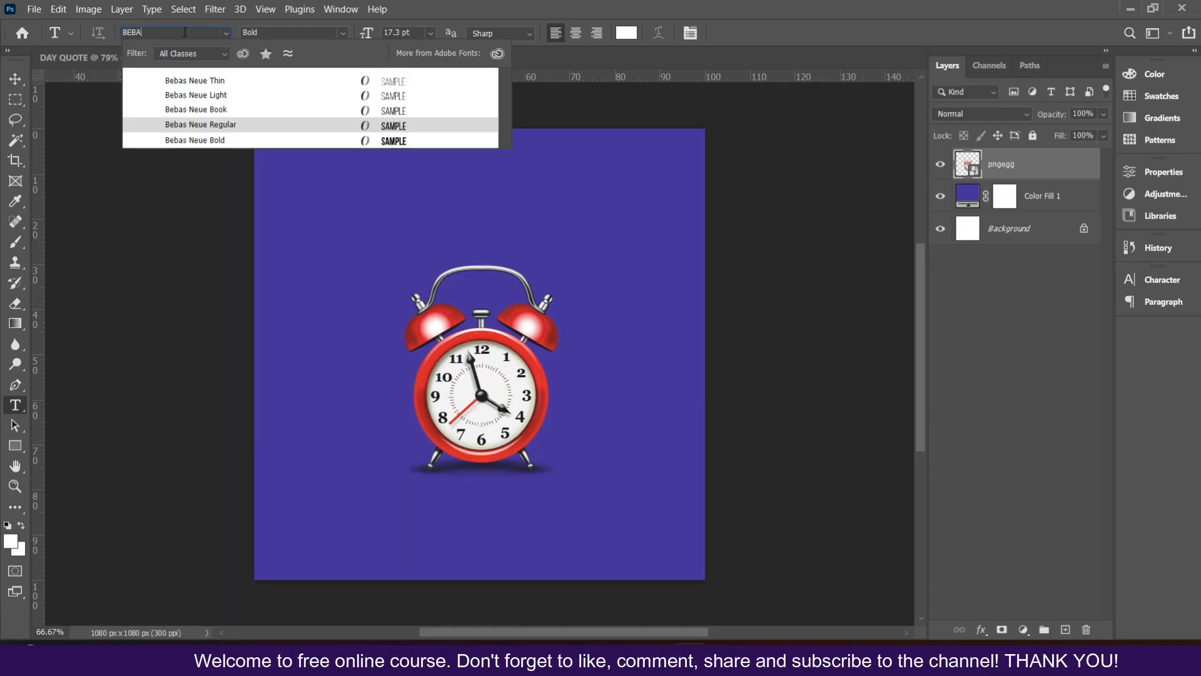
click(385, 138)
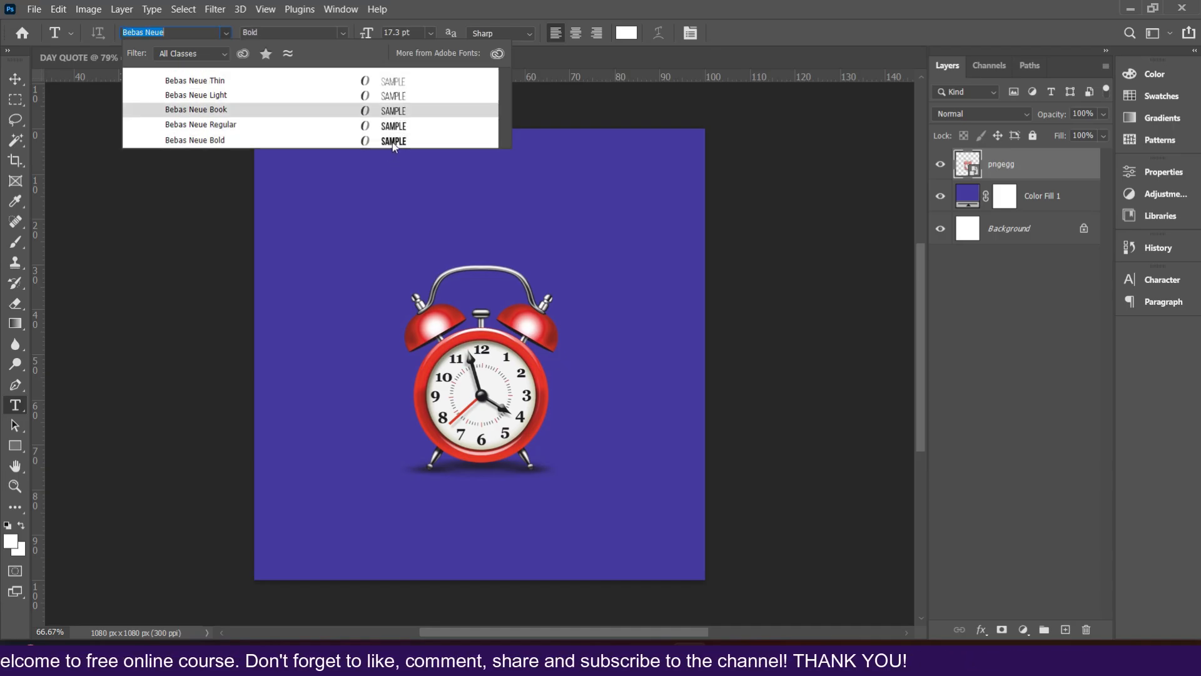
click(399, 140)
Step: Set the font size to 40 pt
click(340, 35)
click(339, 34)
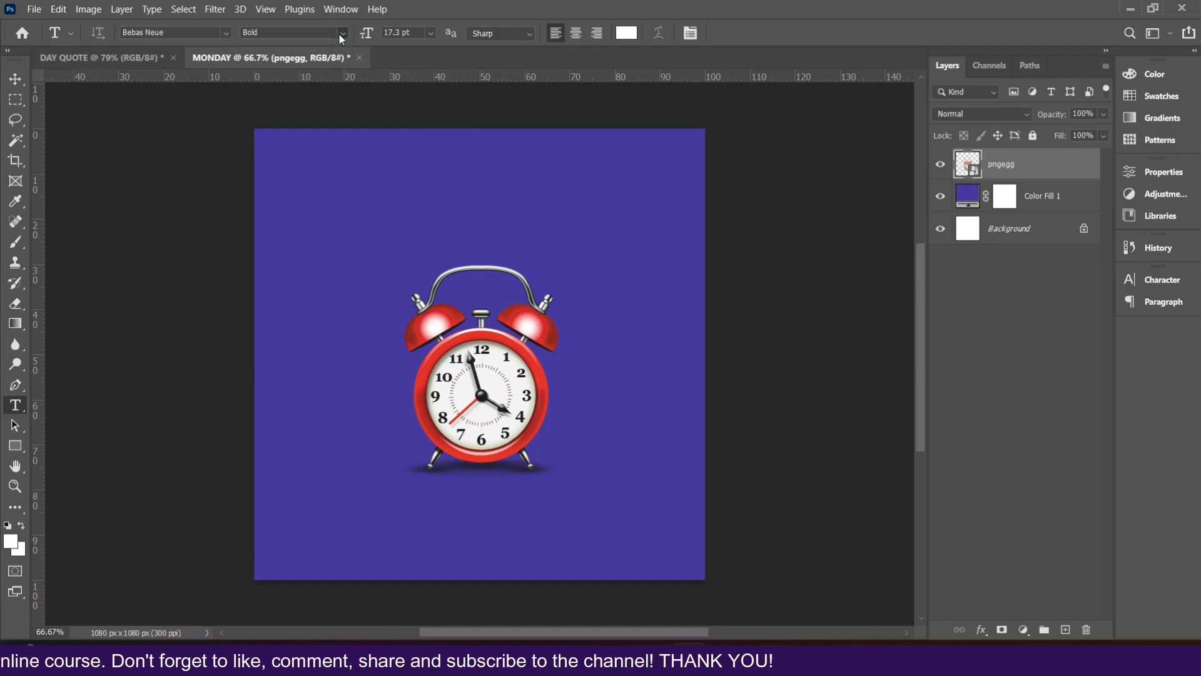
click(431, 35)
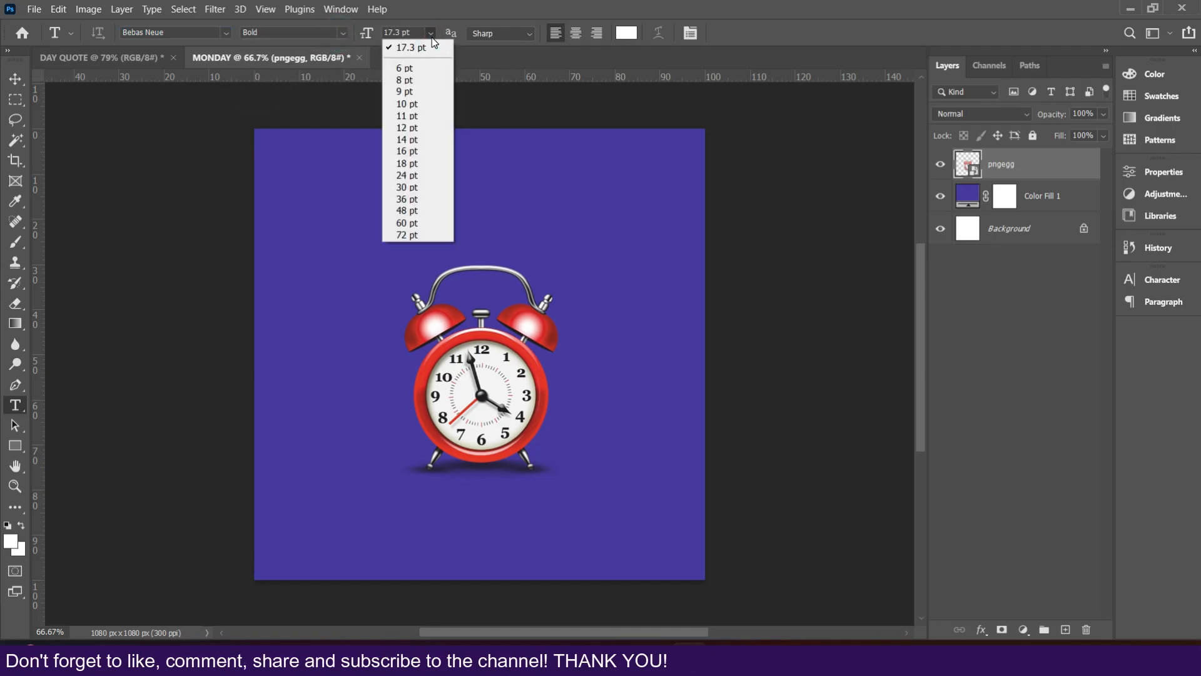
click(400, 33)
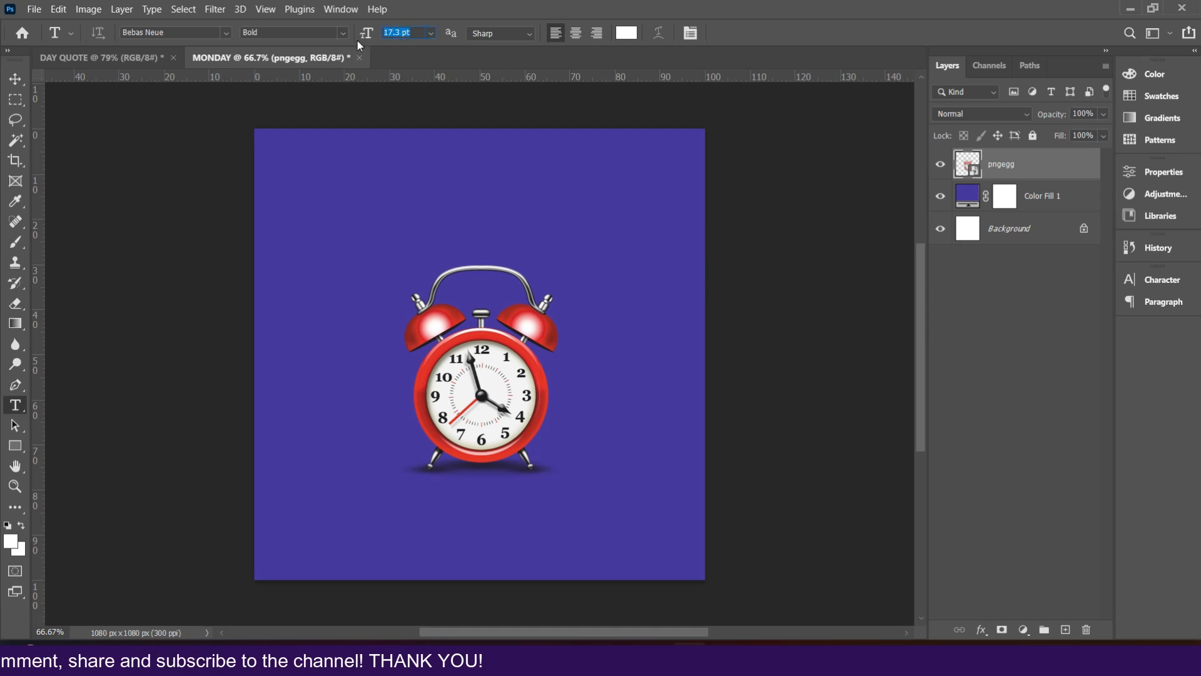
text(40)
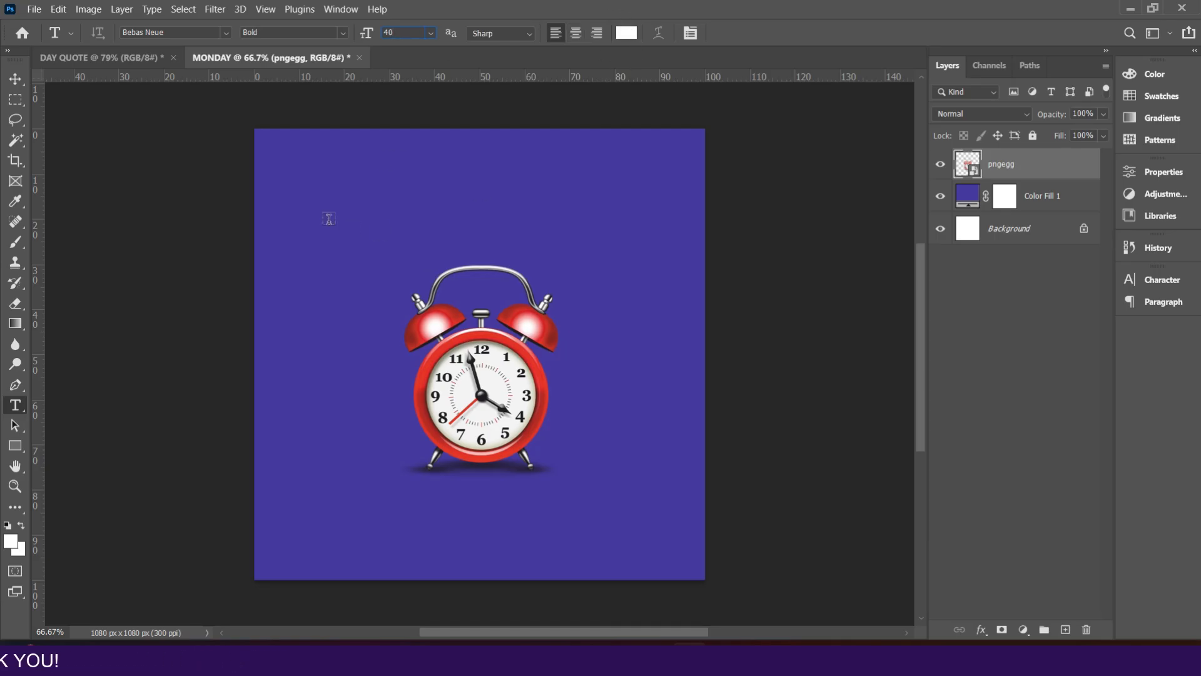
Step: Add the text MON in the upper-left area of the canvas
click(312, 251)
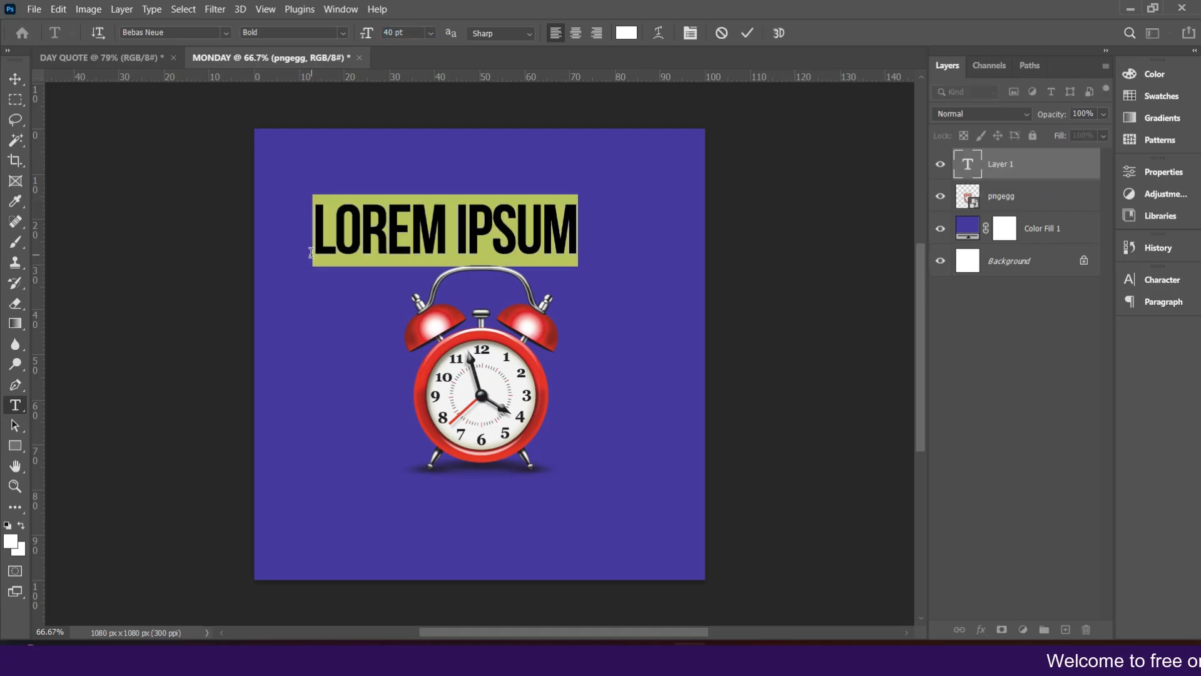
text(MON)
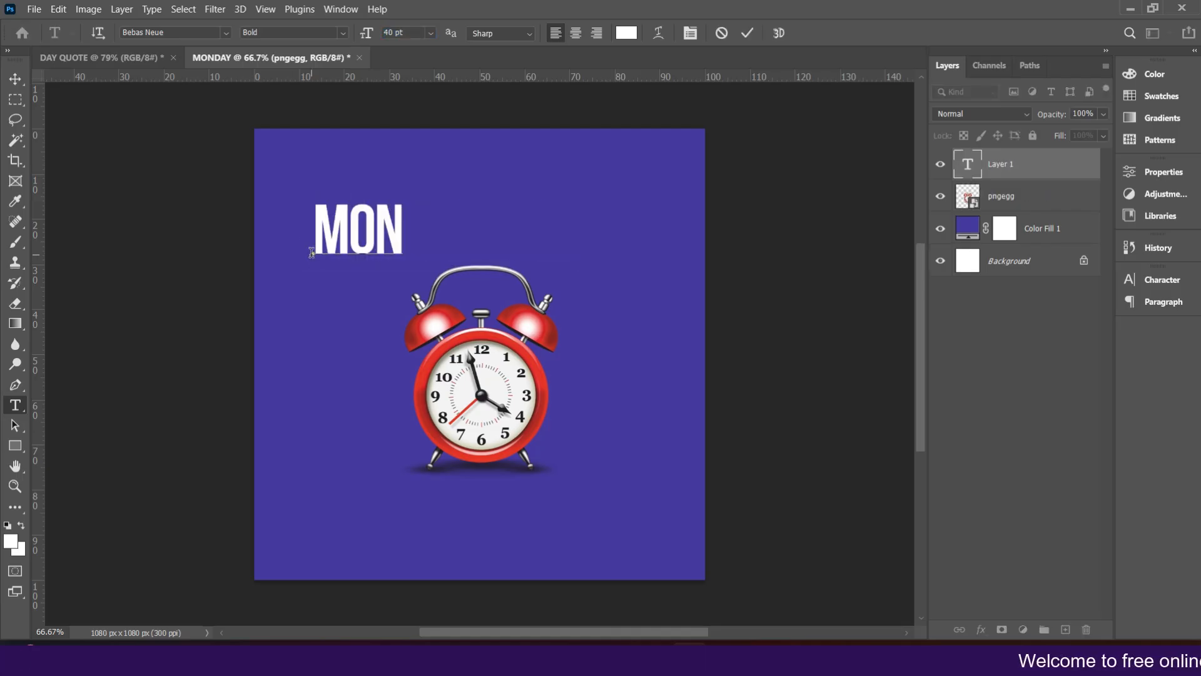
click(749, 34)
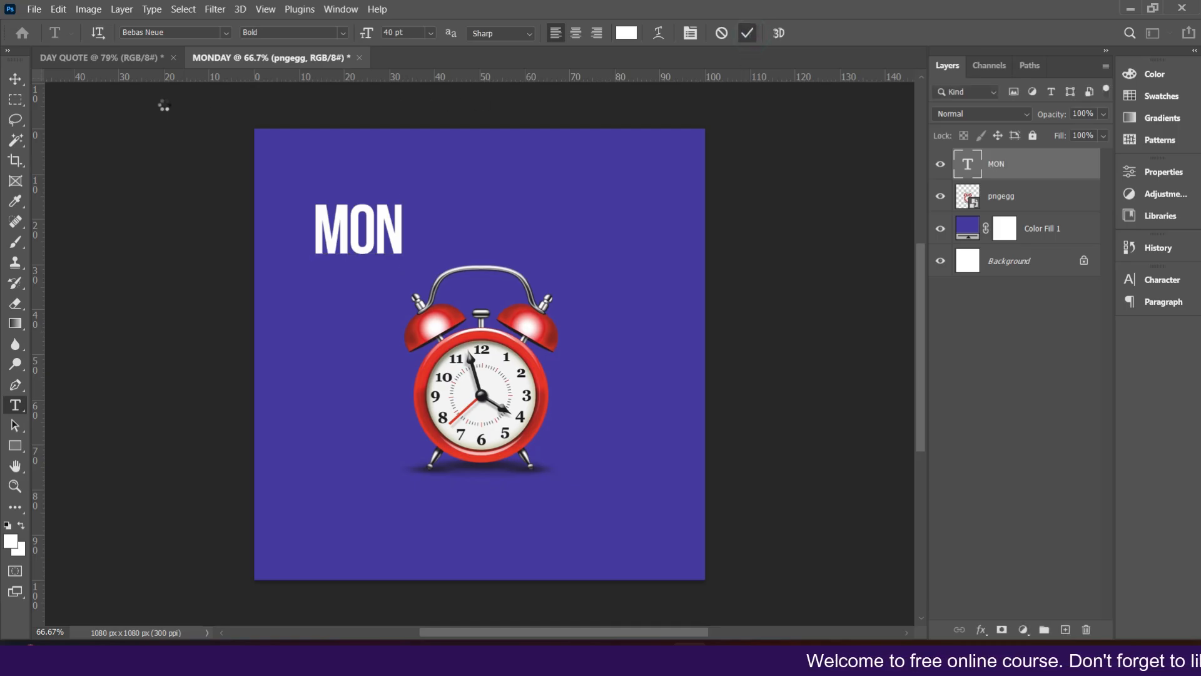
Step: Move the MON text to the top centre above the clock
click(15, 79)
drag(337, 237, 663, 238)
key(Escape)
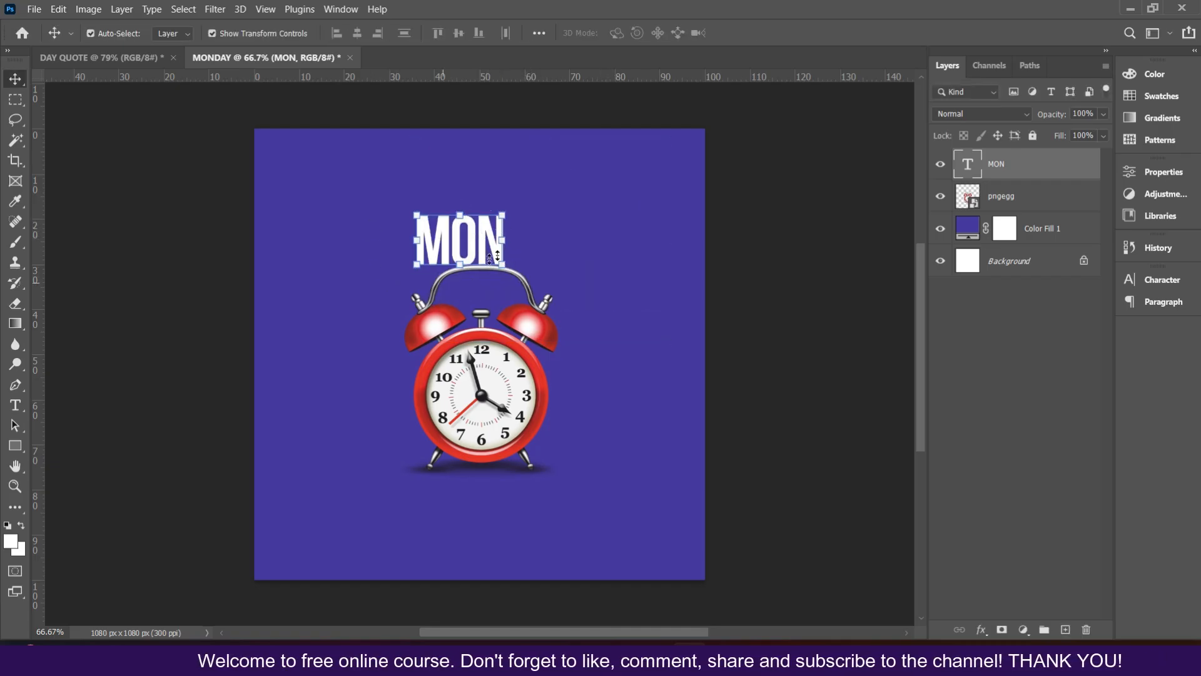
Step: Scale the MON text up to about 286% and position it over the top of the clock
drag(506, 214, 647, 97)
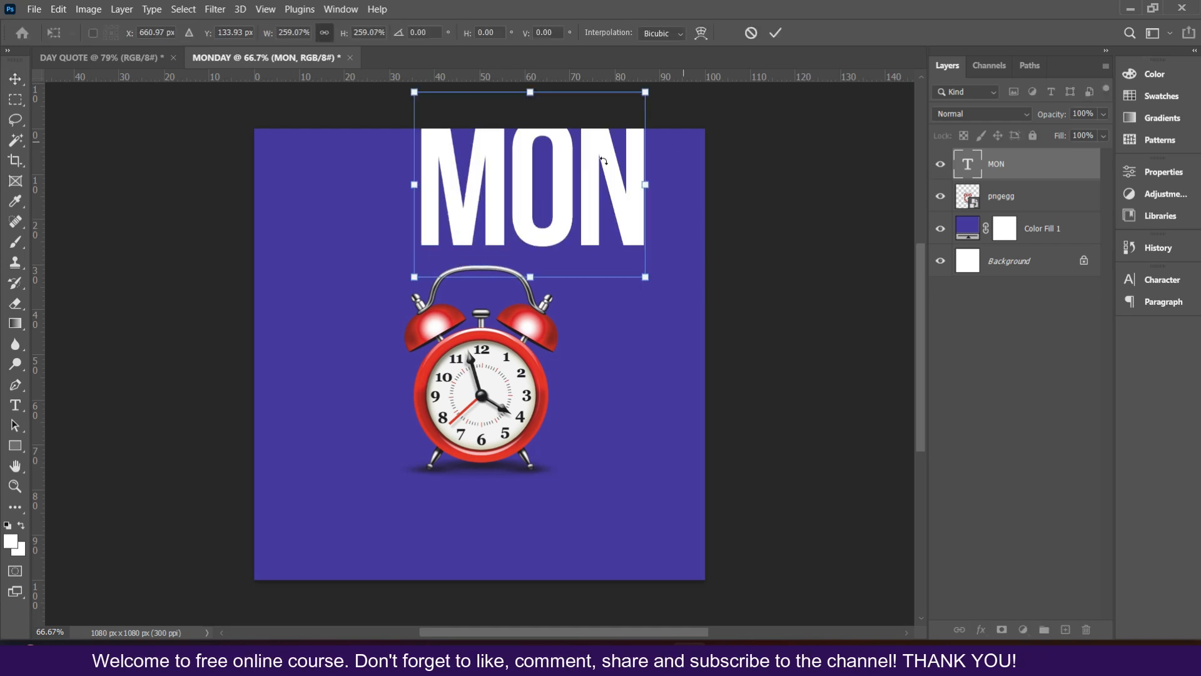
drag(552, 181, 477, 310)
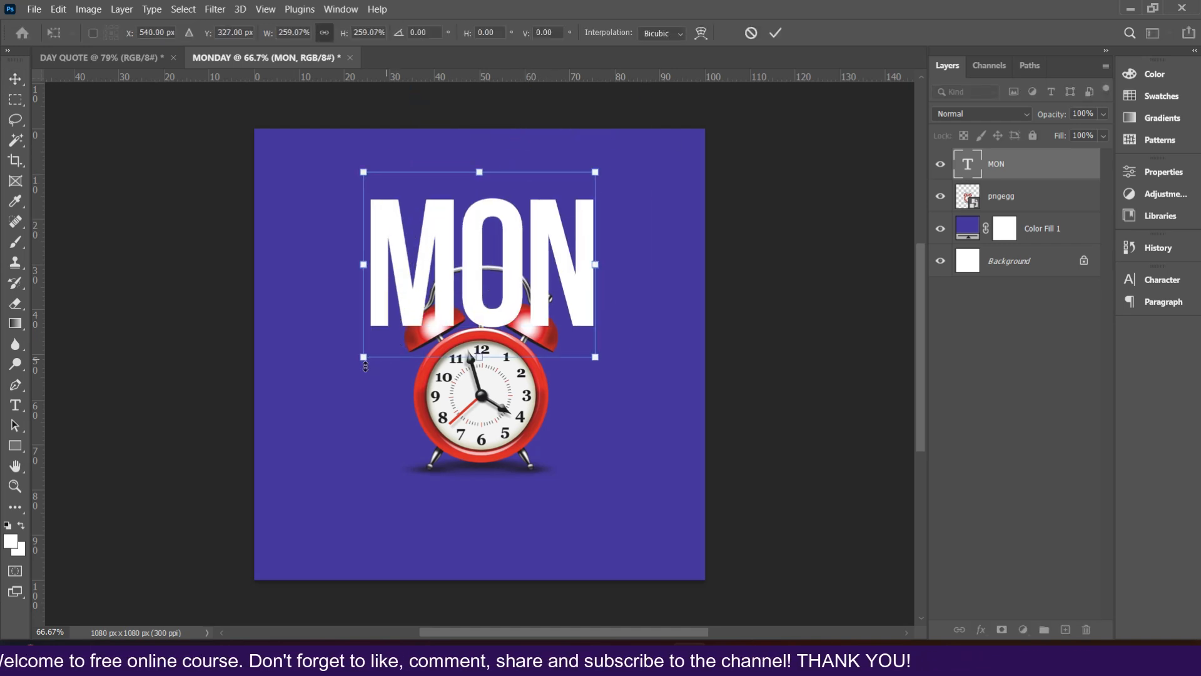
drag(359, 356, 340, 376)
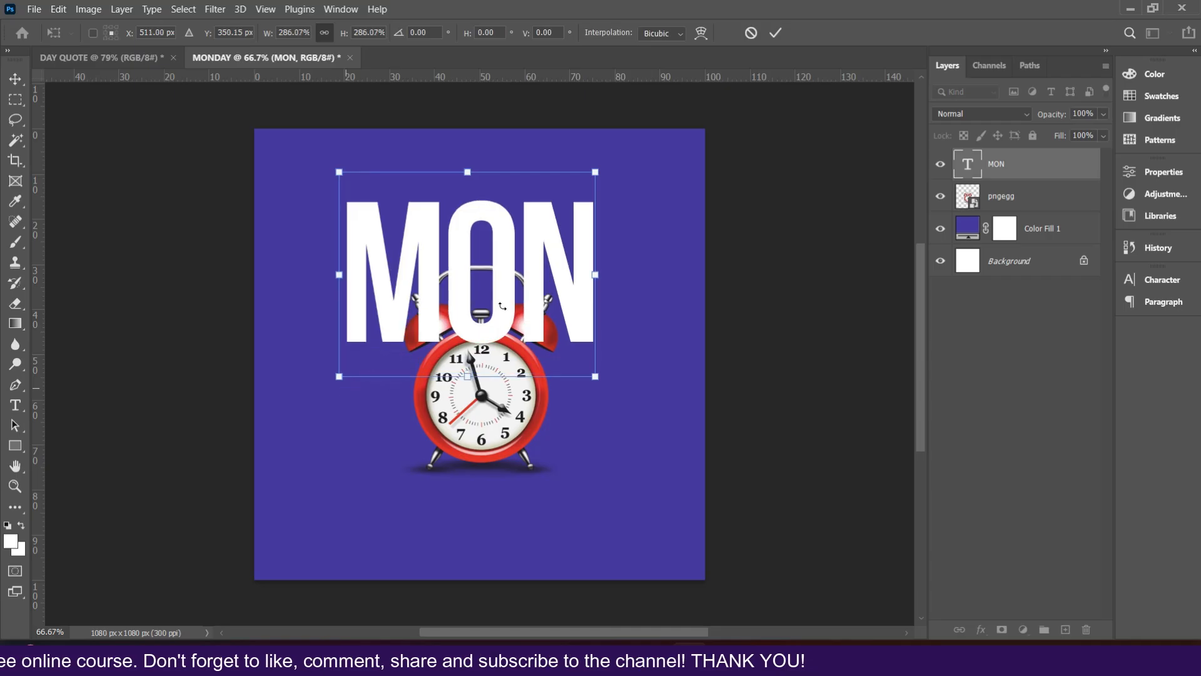
drag(596, 274, 608, 273)
key(Return)
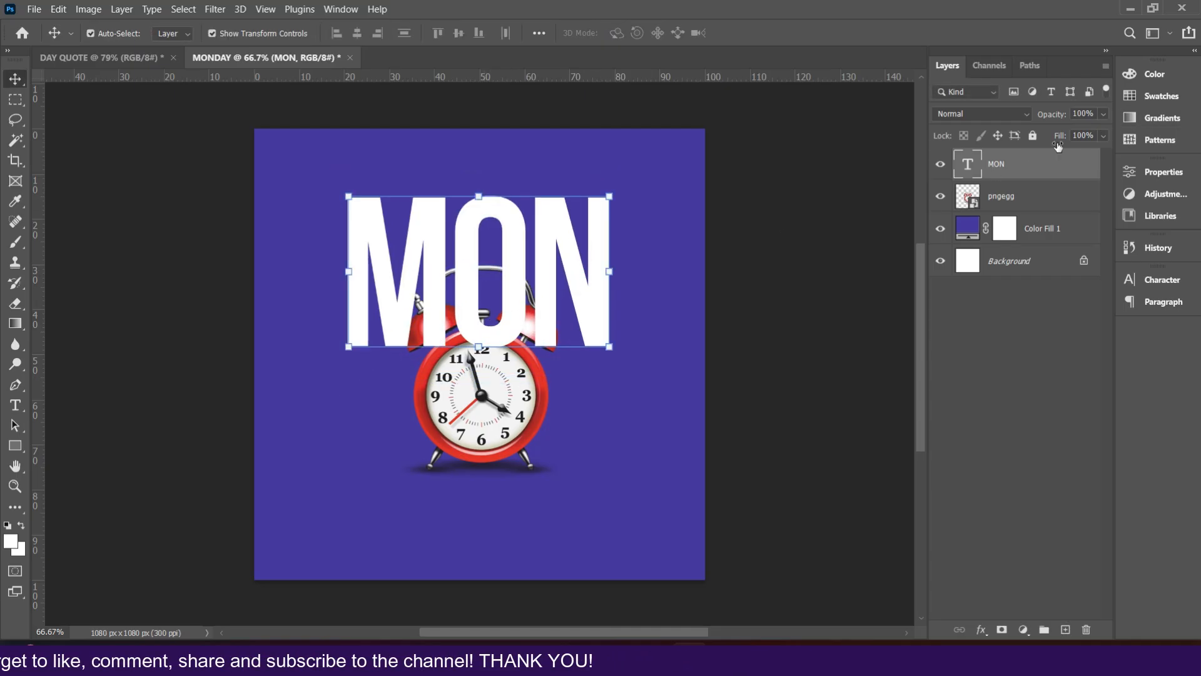
Step: Open the Character panel
click(341, 9)
click(345, 7)
click(336, 9)
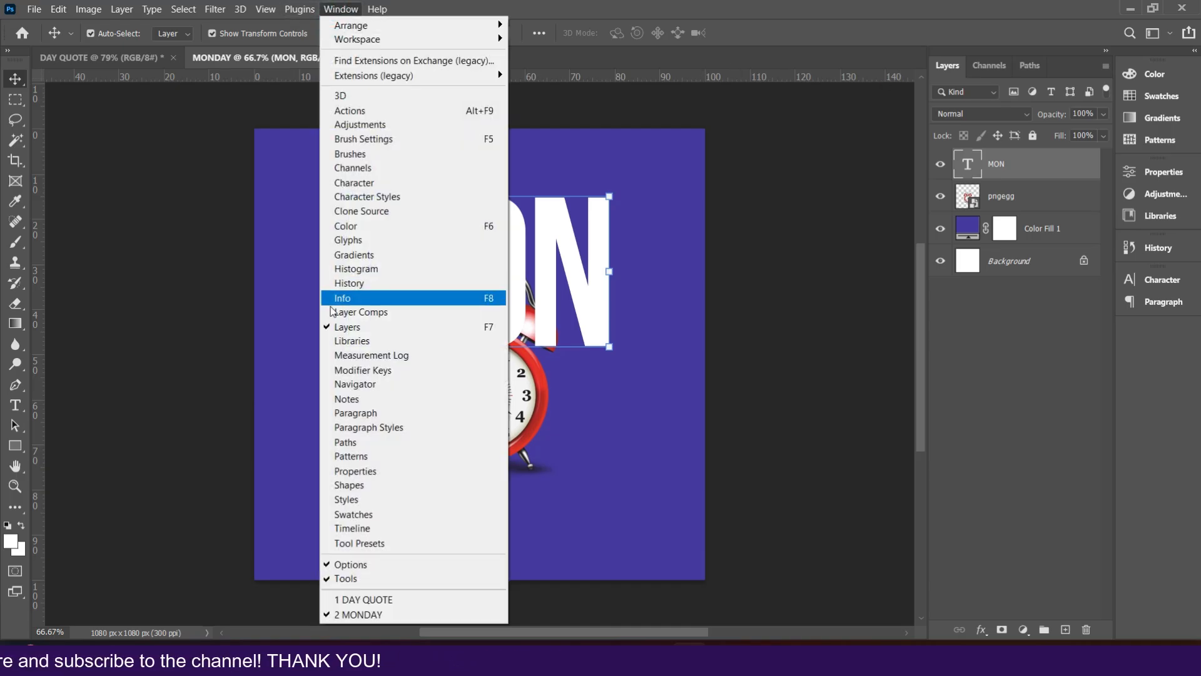
click(373, 182)
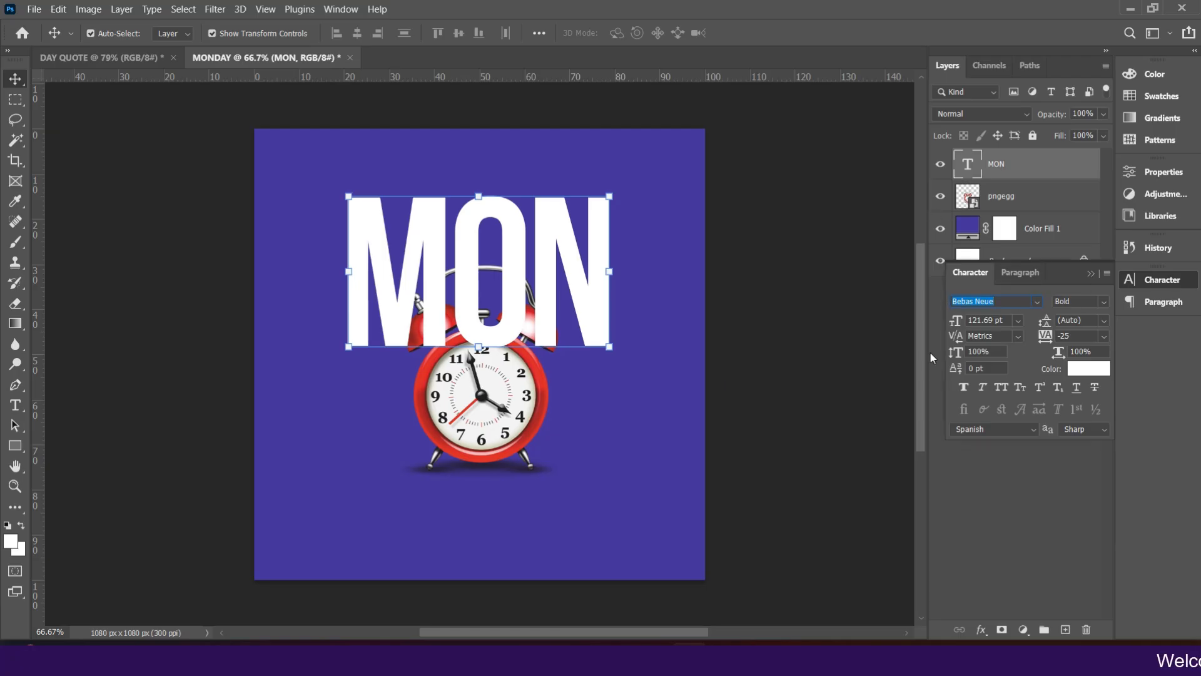
click(1000, 386)
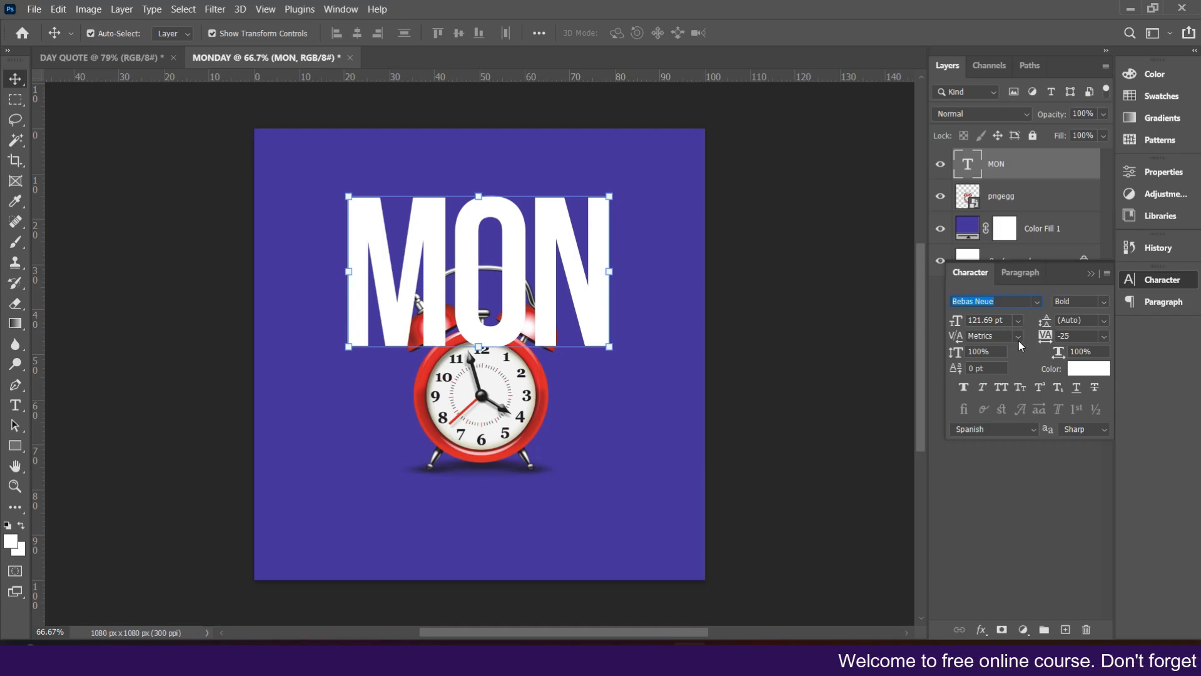
Step: Nudge the MON text slightly and float the Character panel beside the canvas
drag(544, 278, 533, 273)
drag(980, 275, 750, 346)
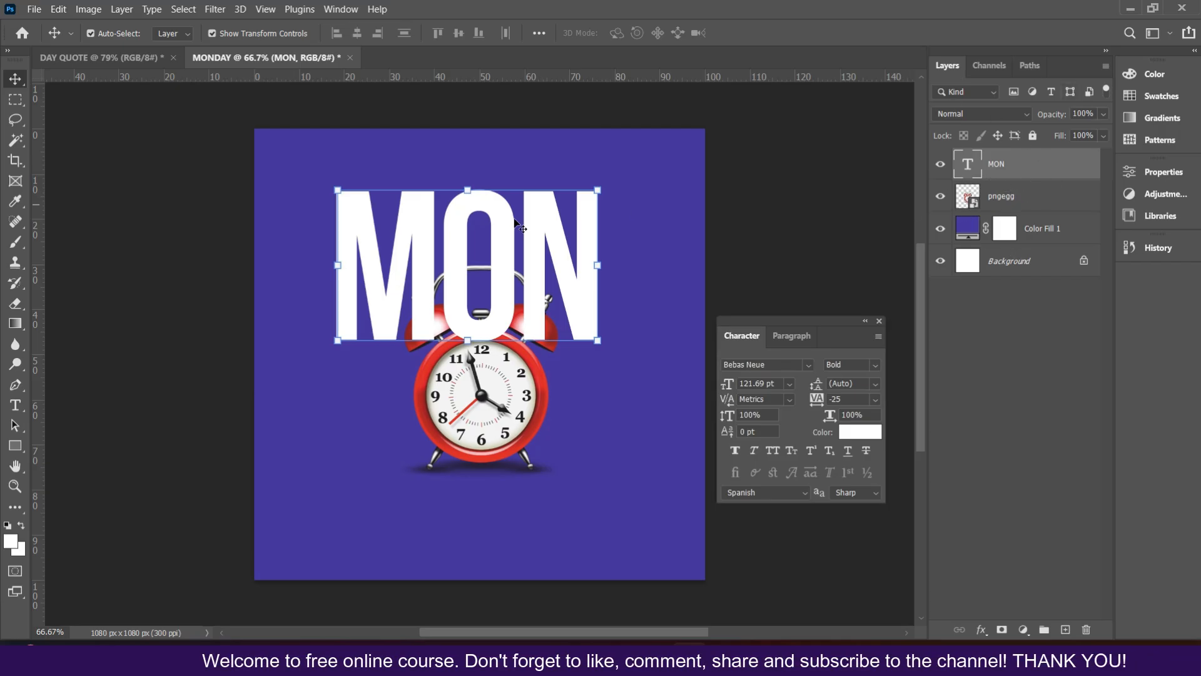
drag(516, 254, 512, 255)
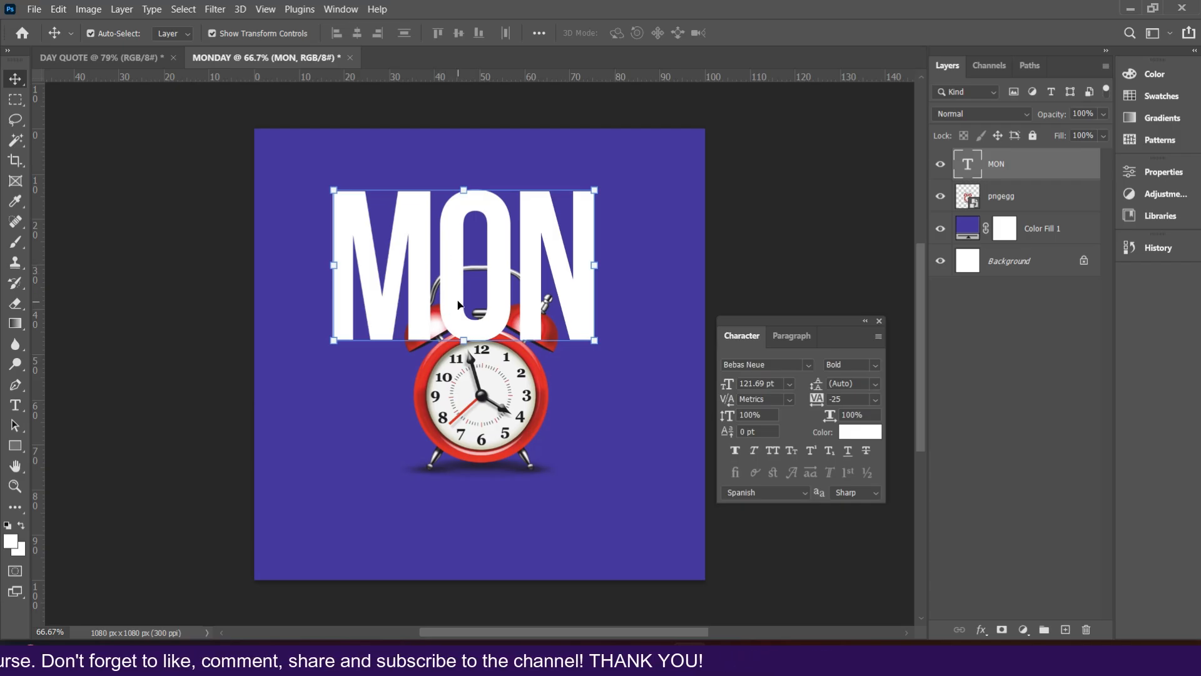
Step: Duplicate the MON text layer and move the copy straight down below the original
key(ctrl)
key(ctrl+j)
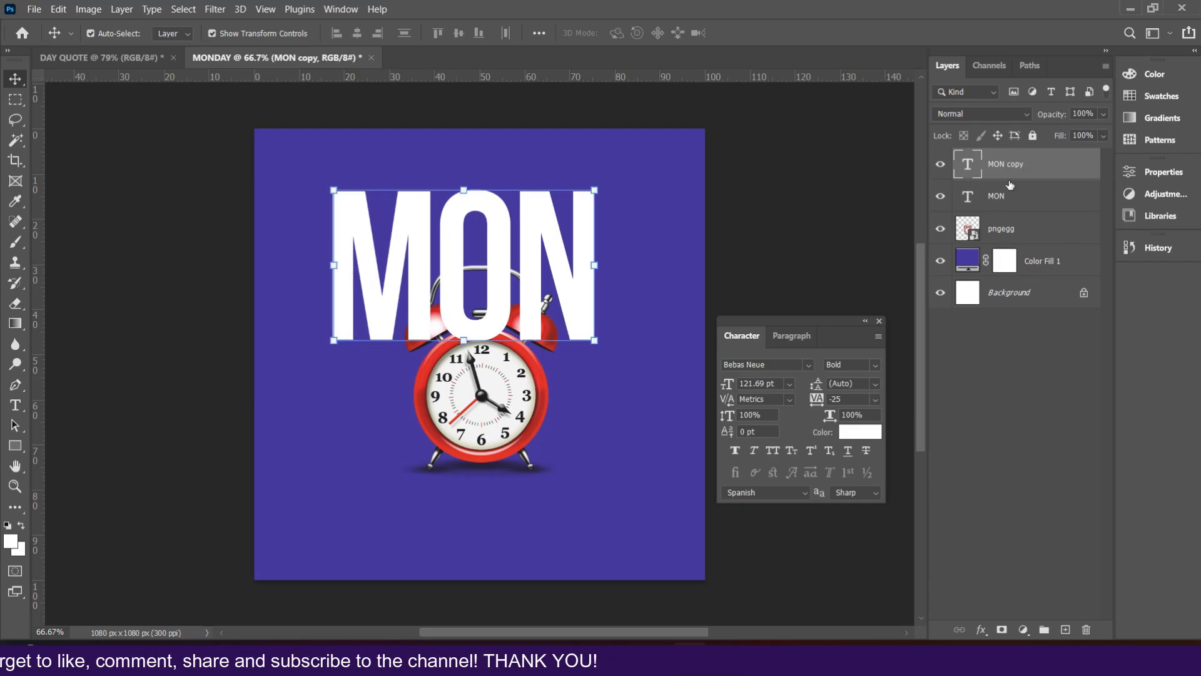
drag(463, 316, 463, 466)
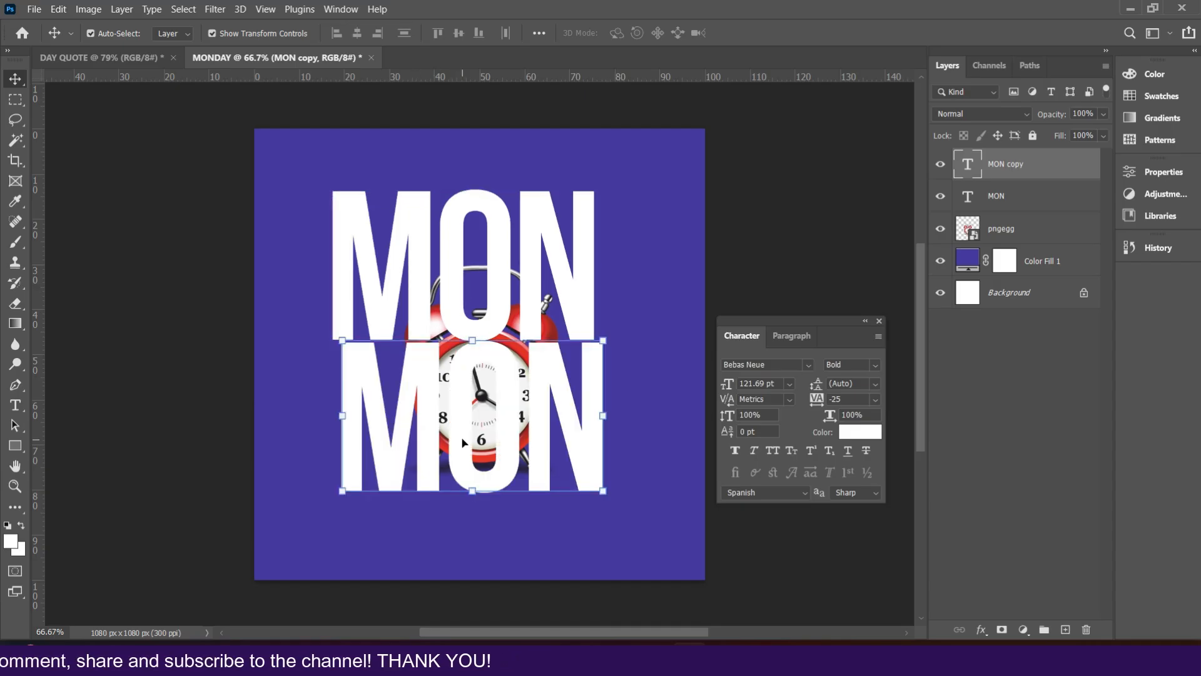
Step: Edit the copied text to read DAY and commit it
double_click(462, 418)
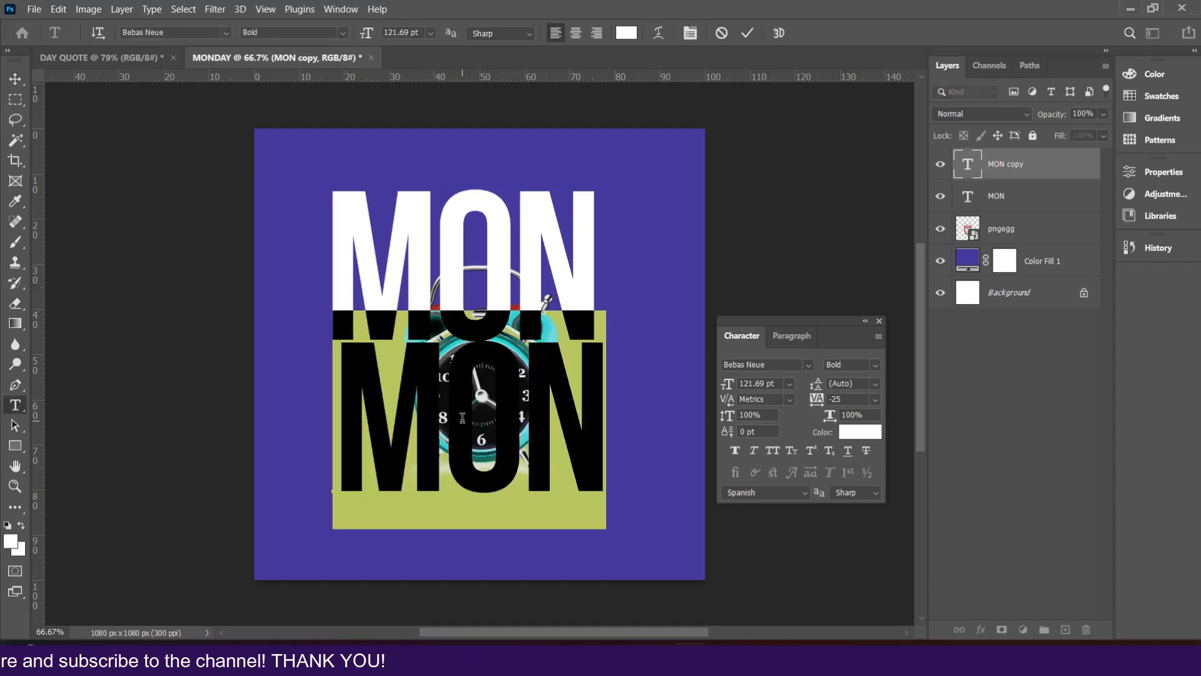
text(DAY)
click(746, 32)
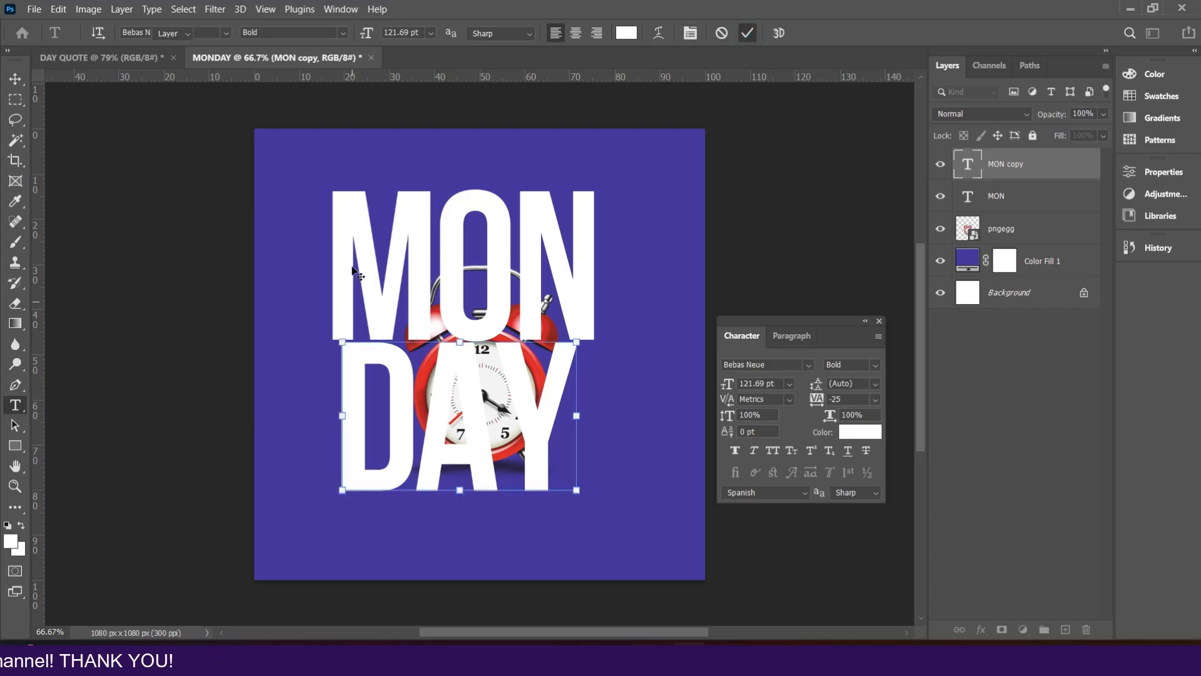
key(v)
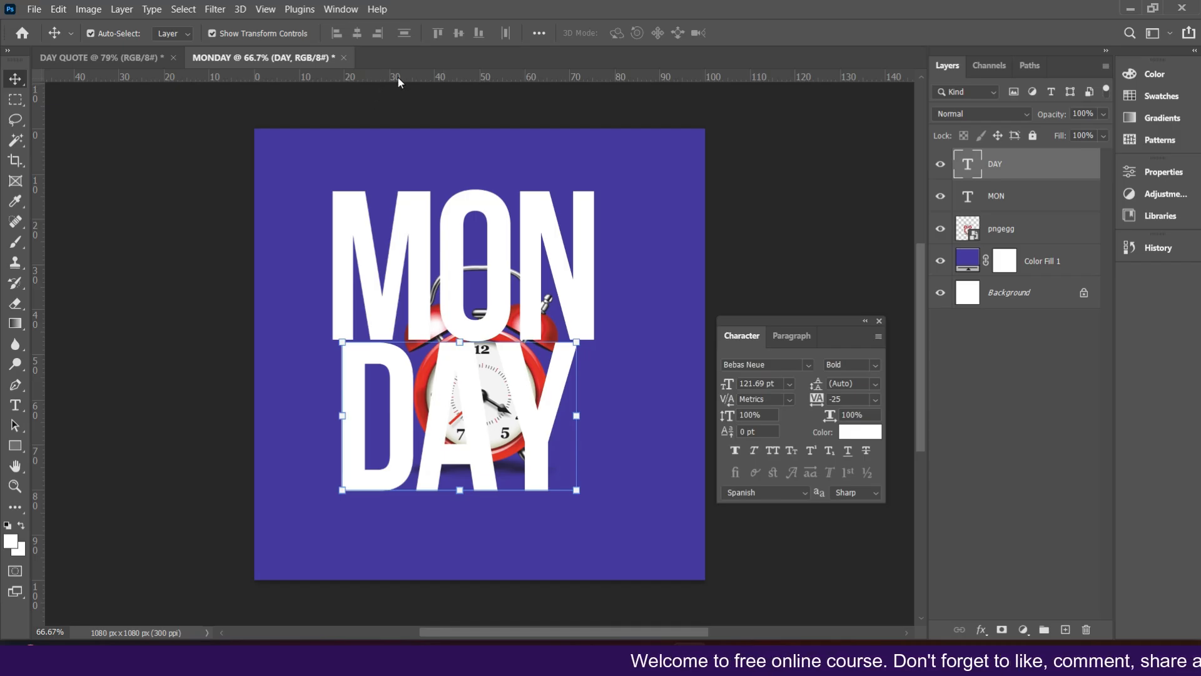
click(263, 8)
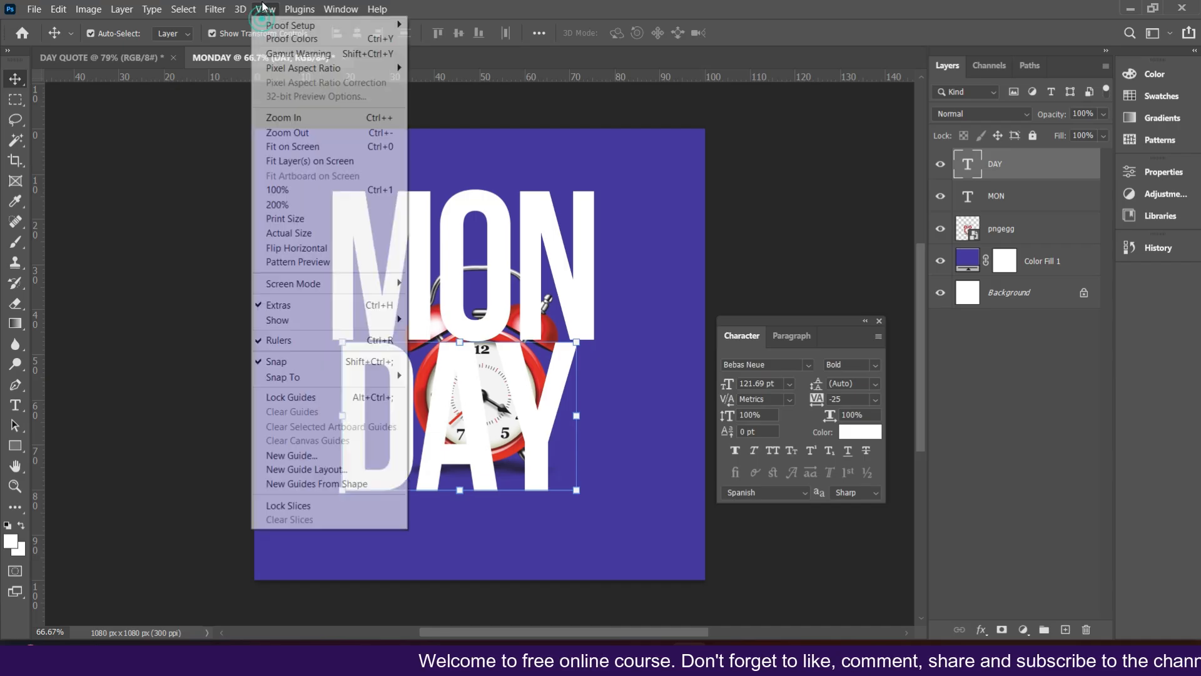
click(343, 349)
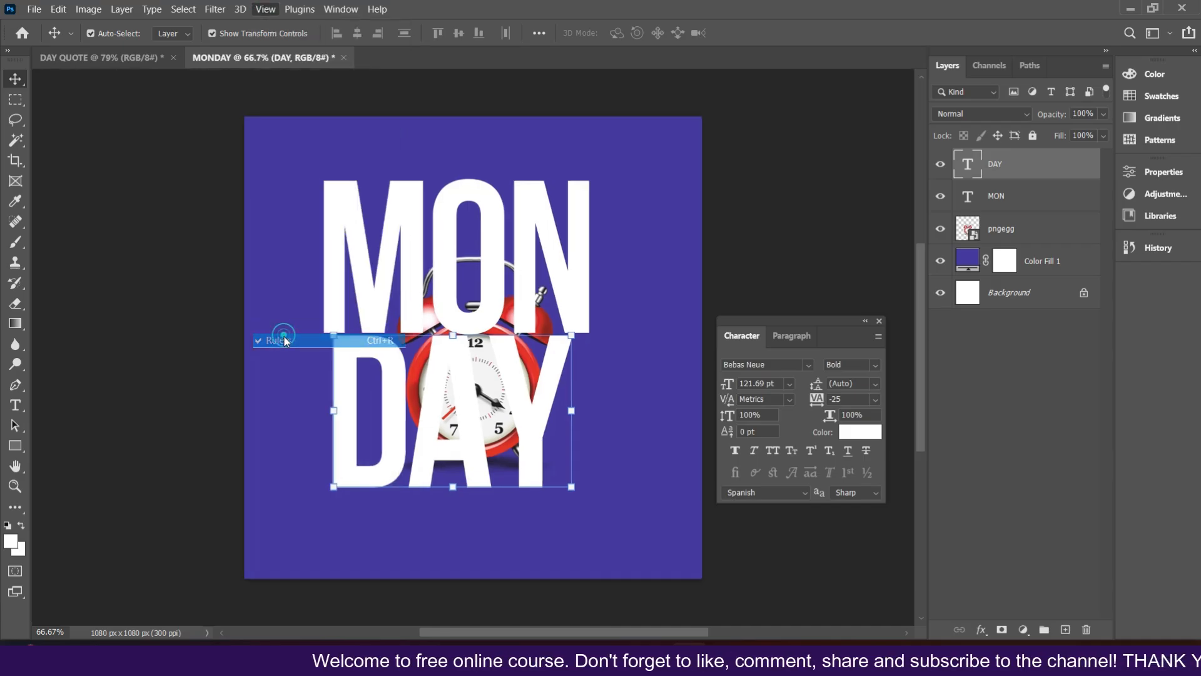
click(263, 9)
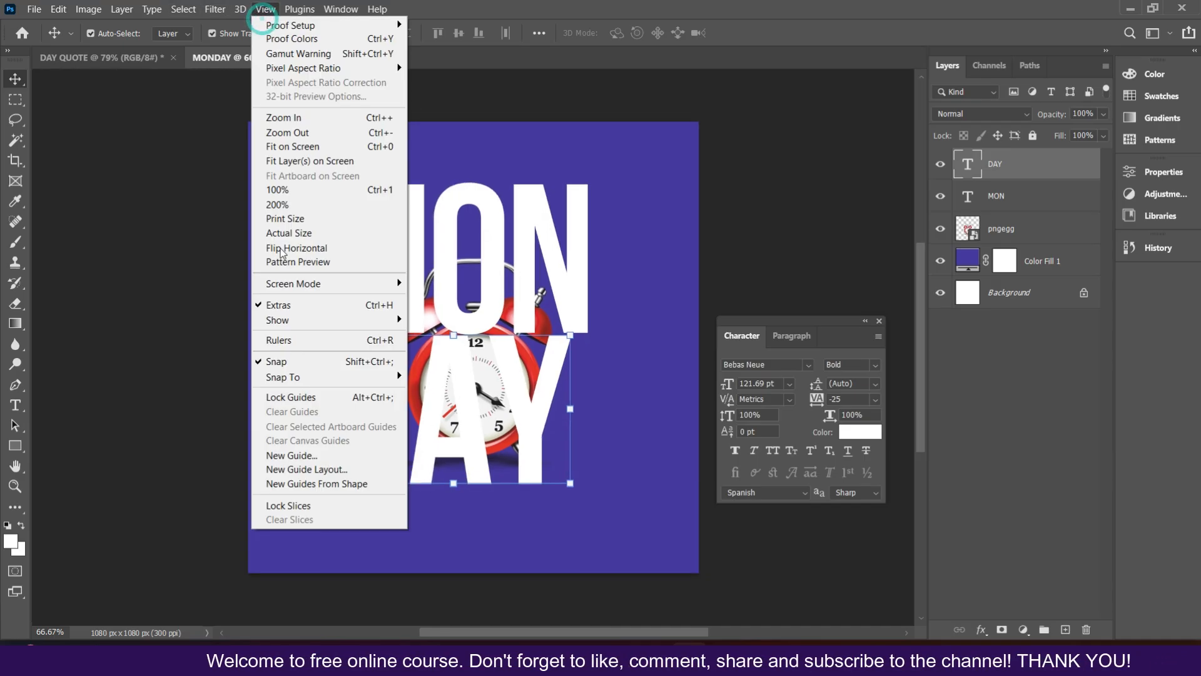
click(280, 339)
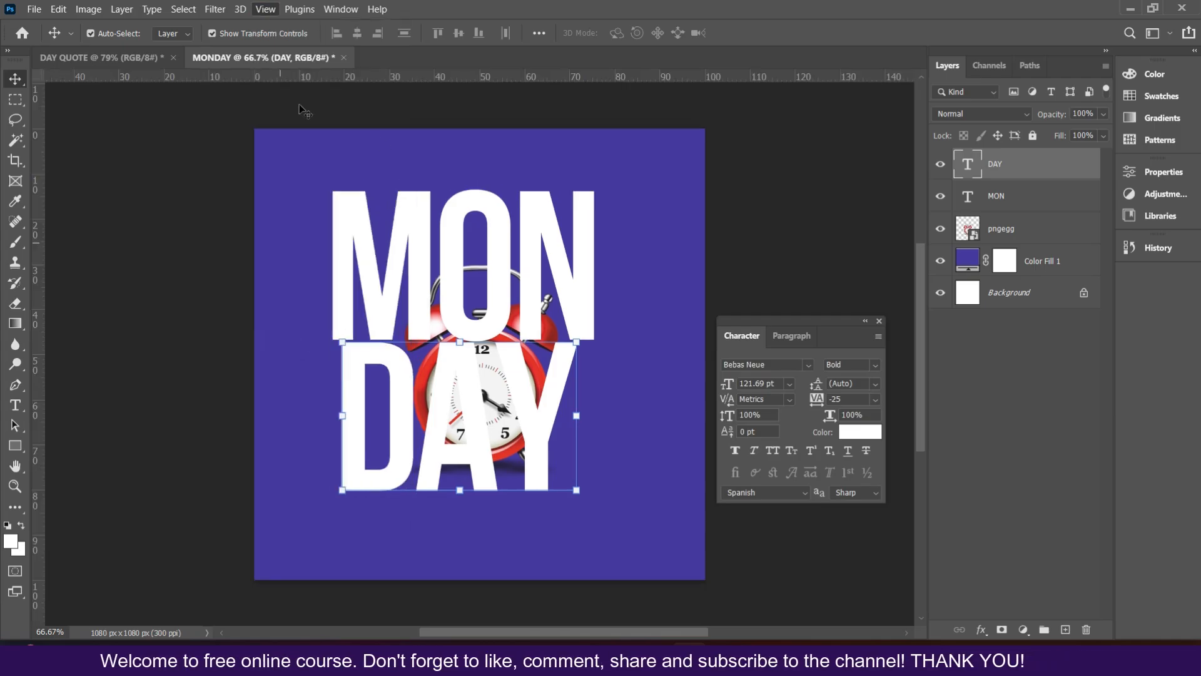
Step: Add horizontal and vertical guides at about 10% and 90% of the canvas as margins
right_click(389, 73)
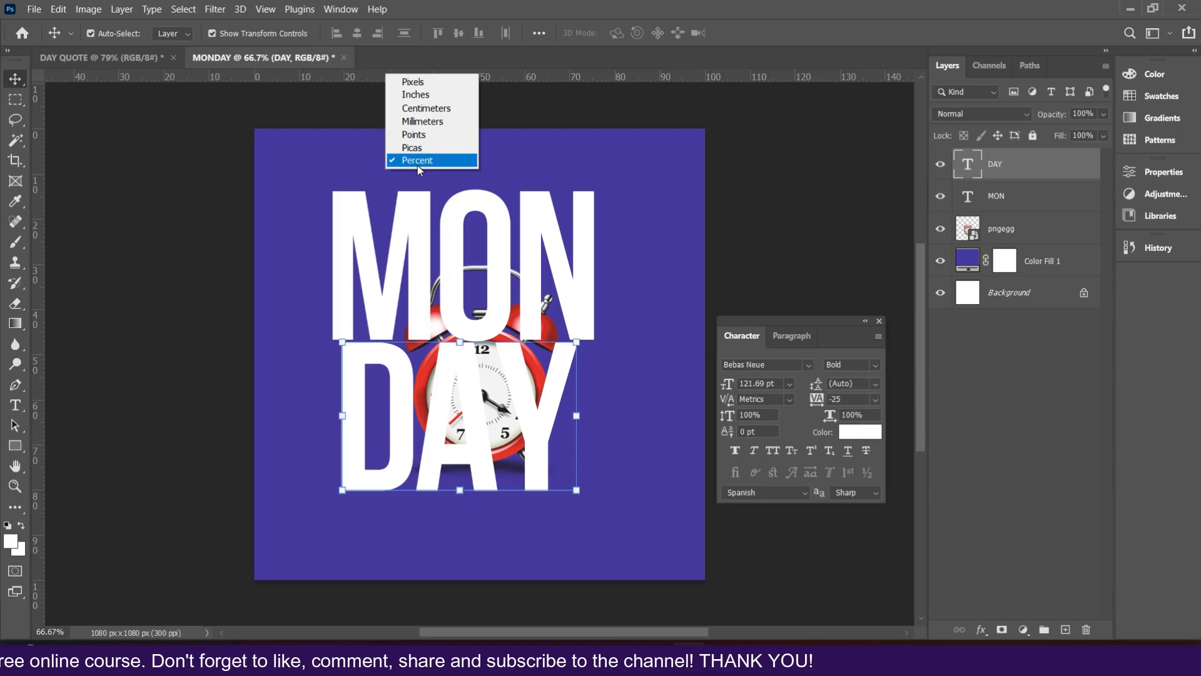
click(376, 77)
drag(380, 74, 388, 164)
drag(403, 75, 426, 543)
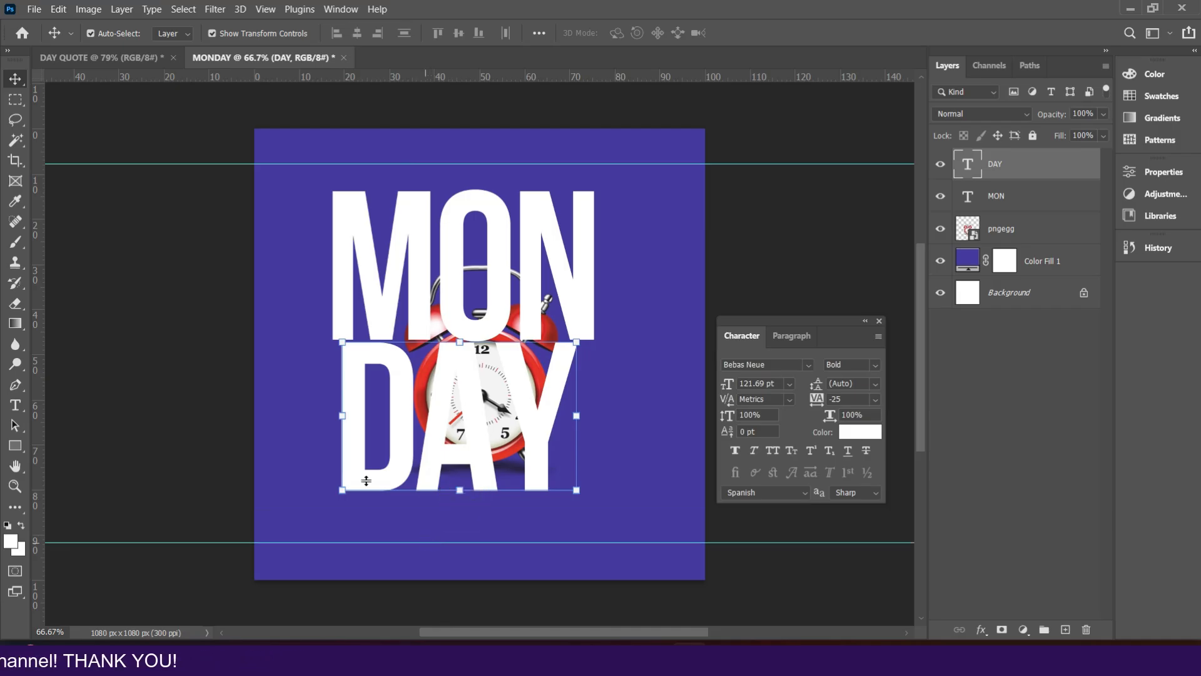
drag(40, 316, 298, 297)
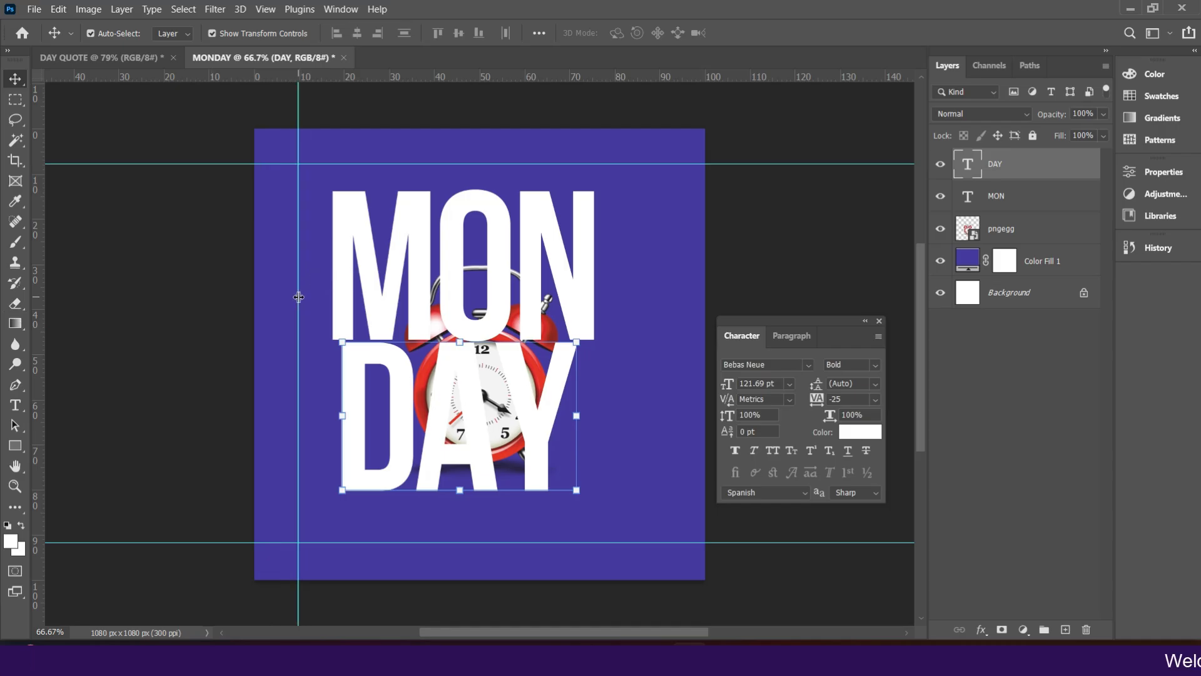
drag(41, 390, 666, 392)
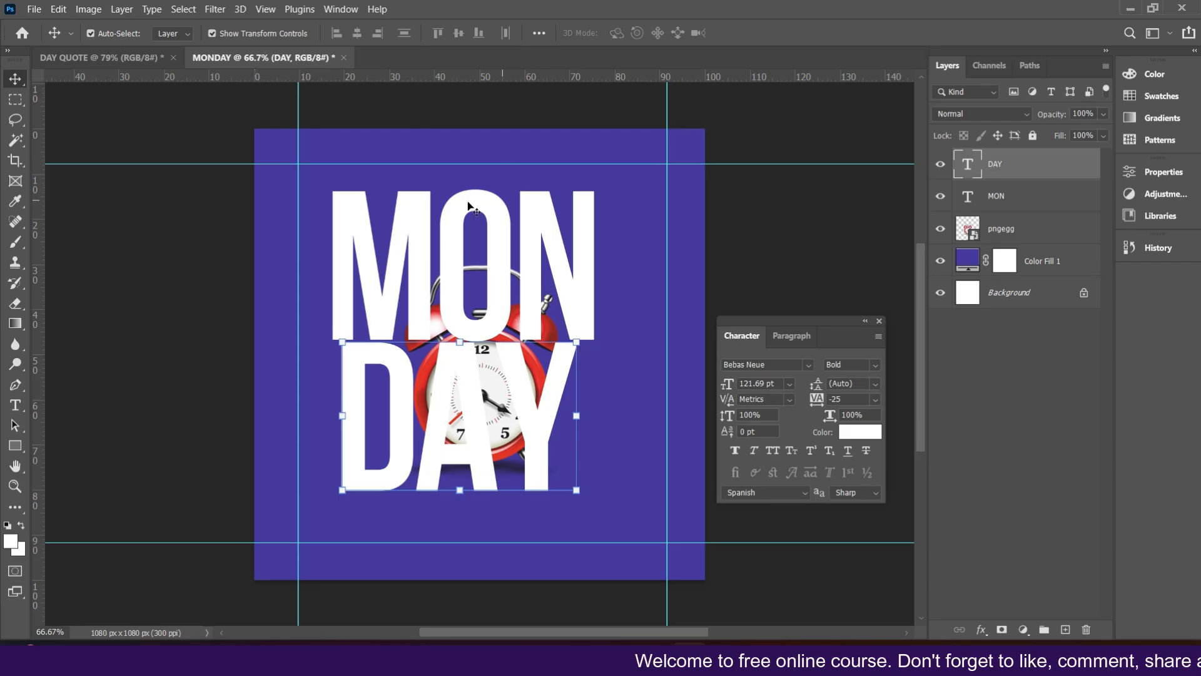
Step: Shift the DAY text slightly down-left and scale the MON text down to about 90% to match DAY's width
drag(434, 410, 423, 422)
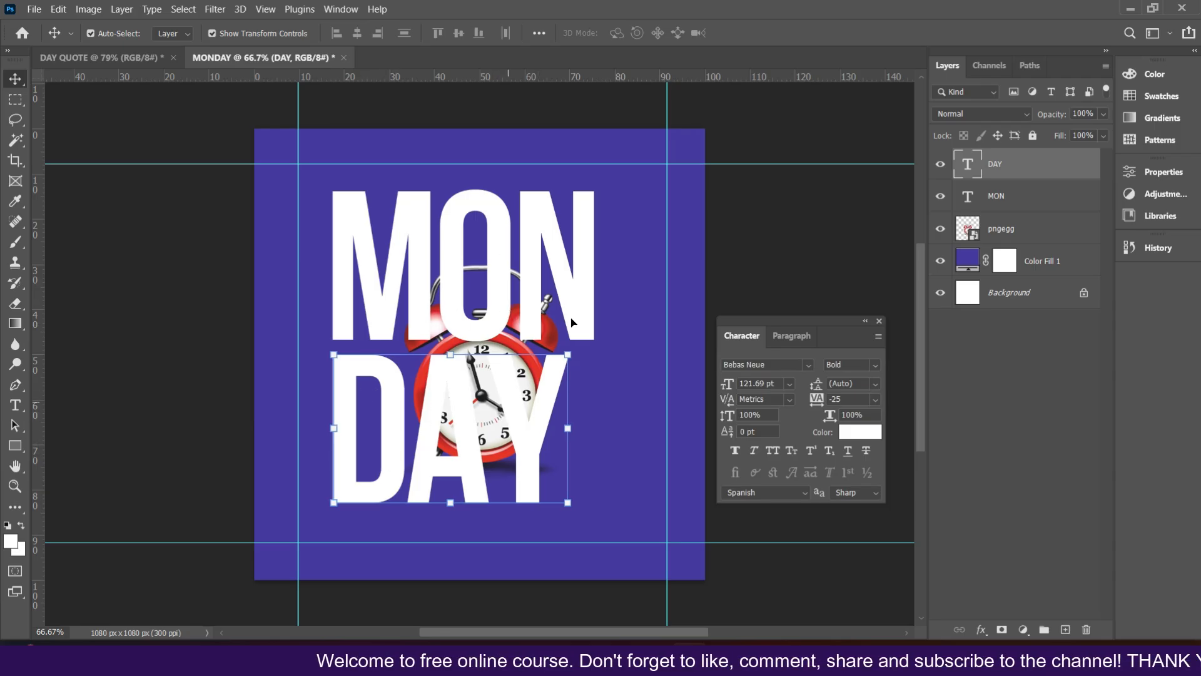
click(563, 295)
click(588, 265)
drag(587, 265, 574, 269)
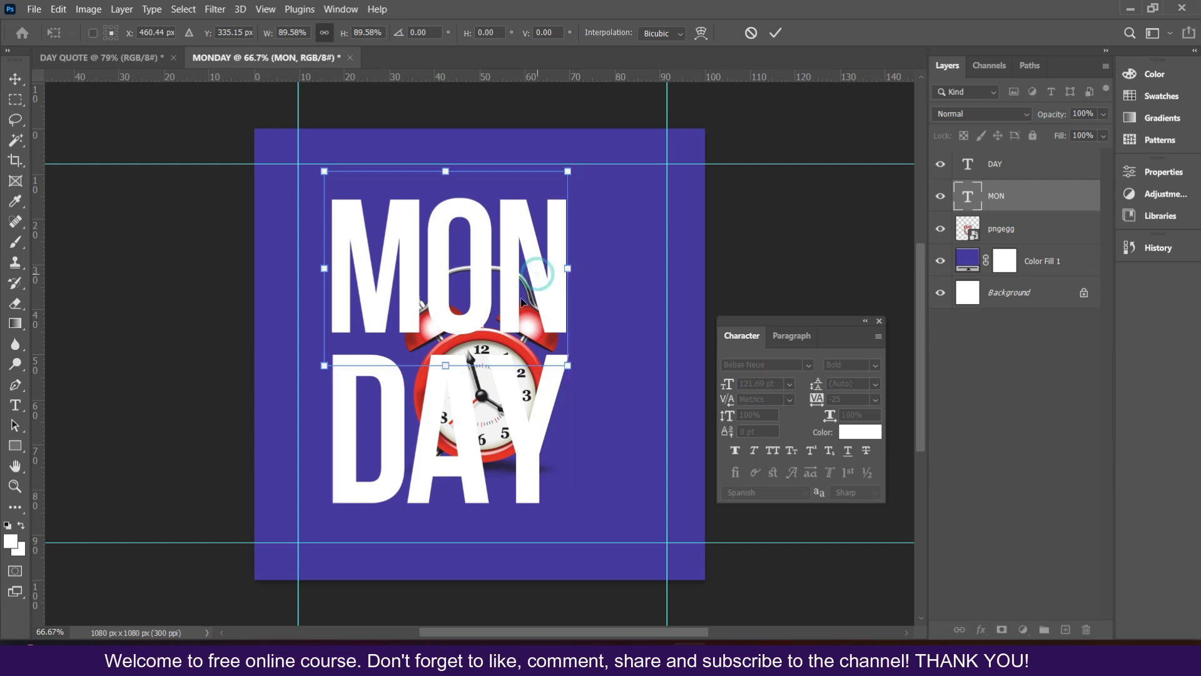
key(Return)
Step: Move the MON text down so it sits just above DAY
drag(410, 271, 410, 288)
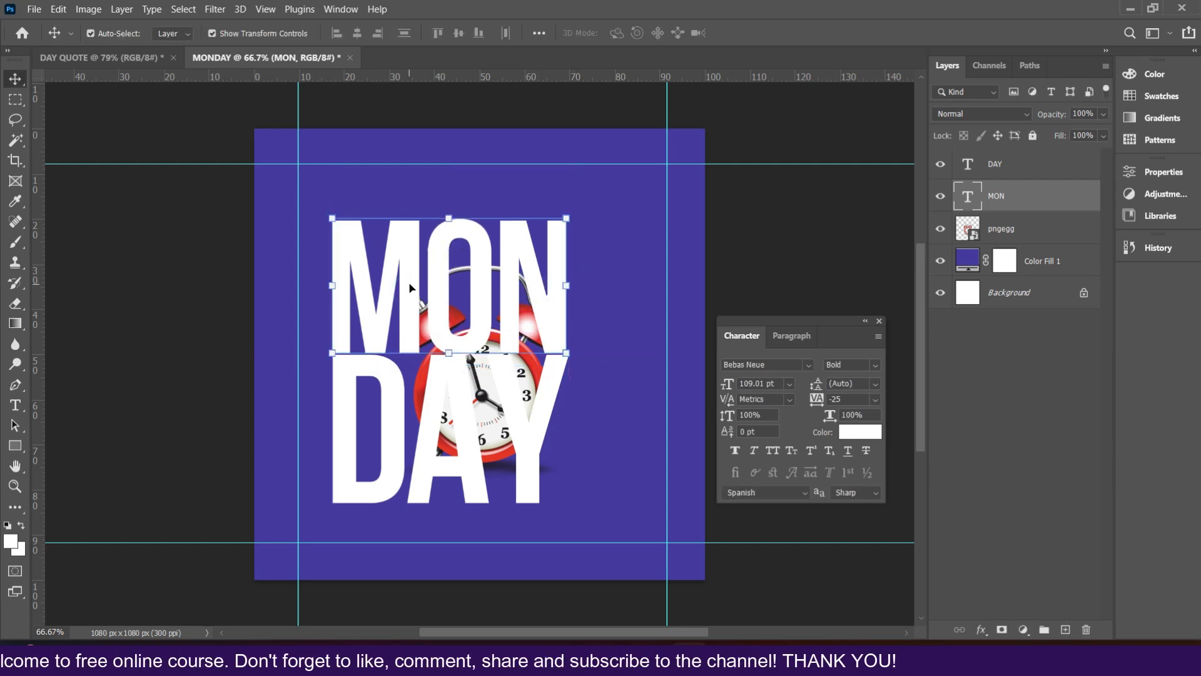
click(567, 446)
click(536, 448)
click(552, 257)
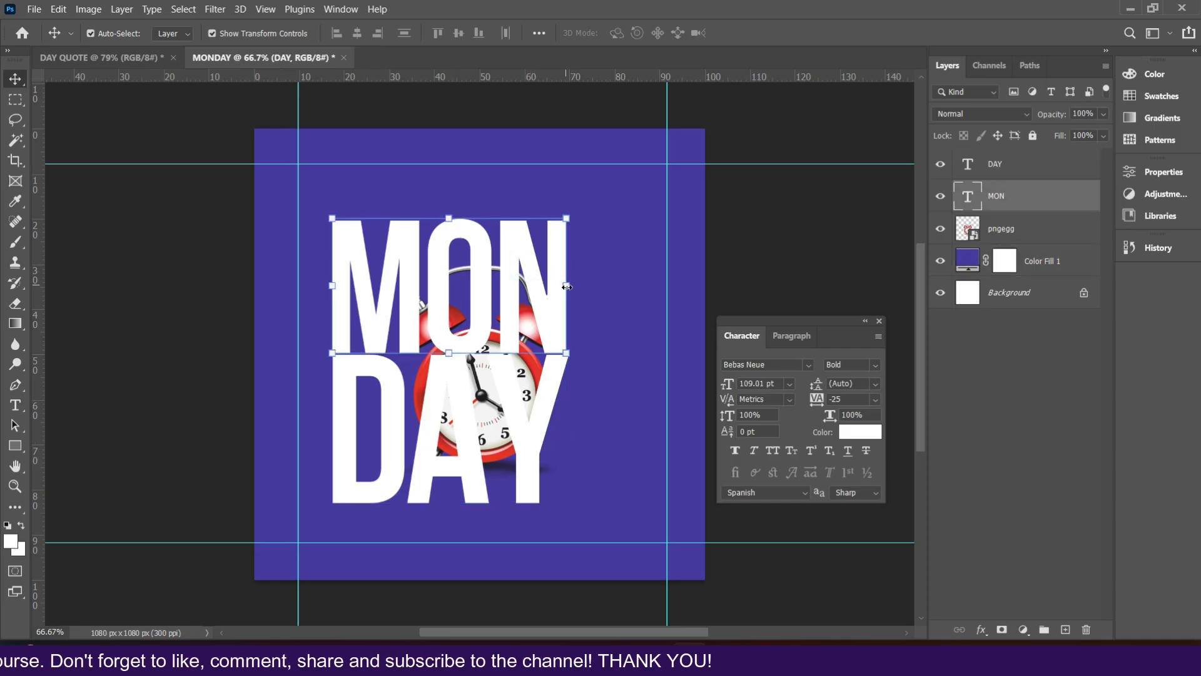
drag(570, 288, 562, 297)
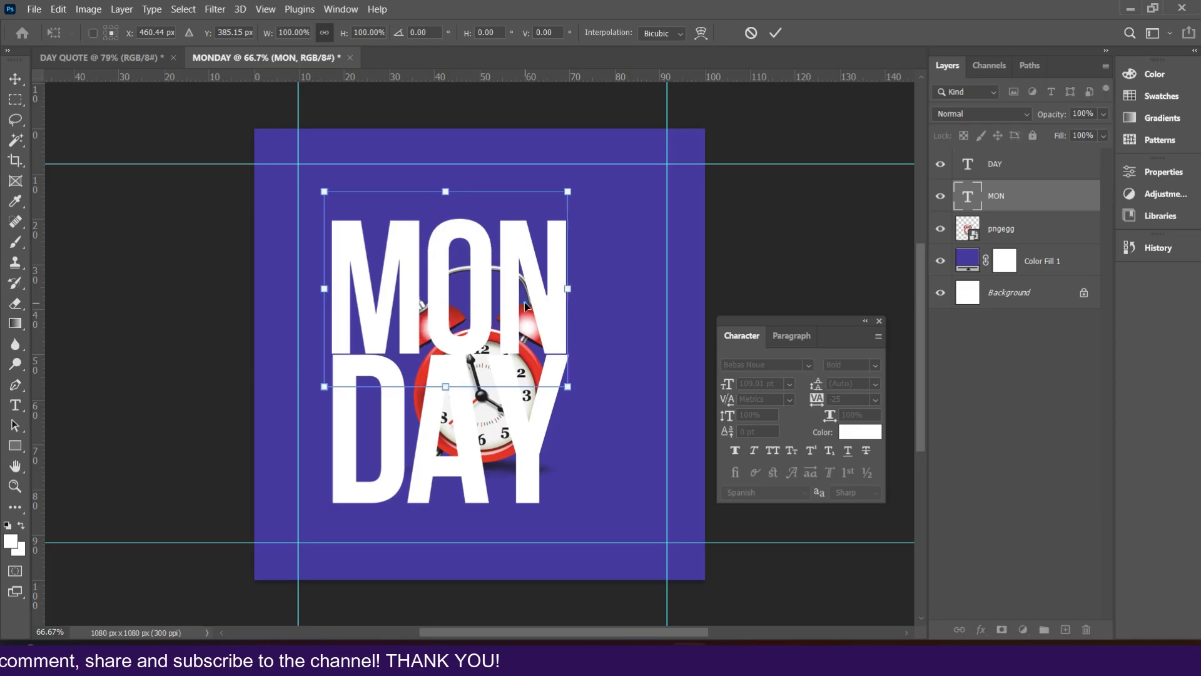
key(Return)
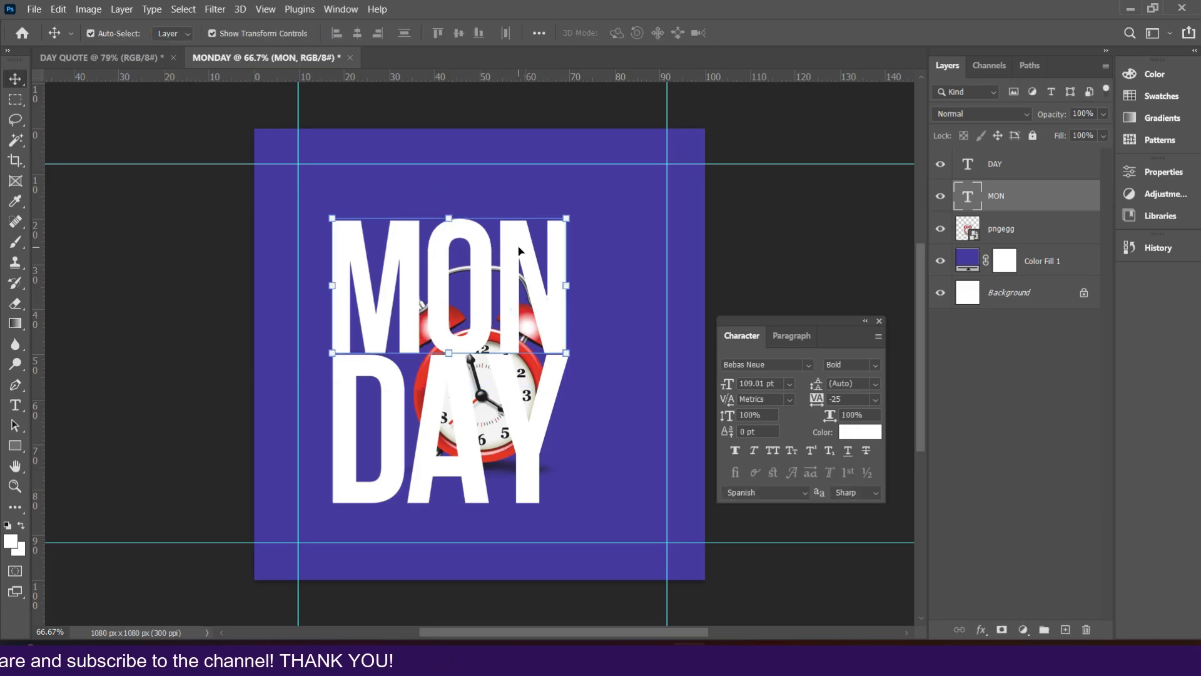
Step: Nudge the MON text up three steps
key(ctrl+plus)
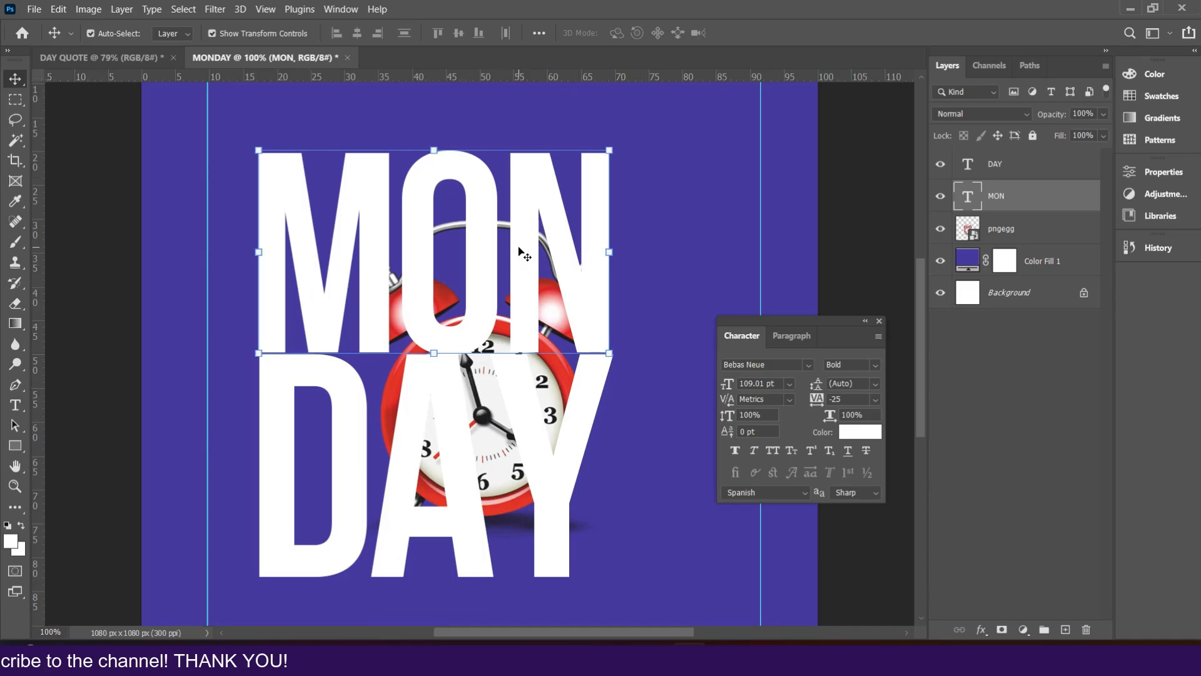
scroll(519, 248, down, 3)
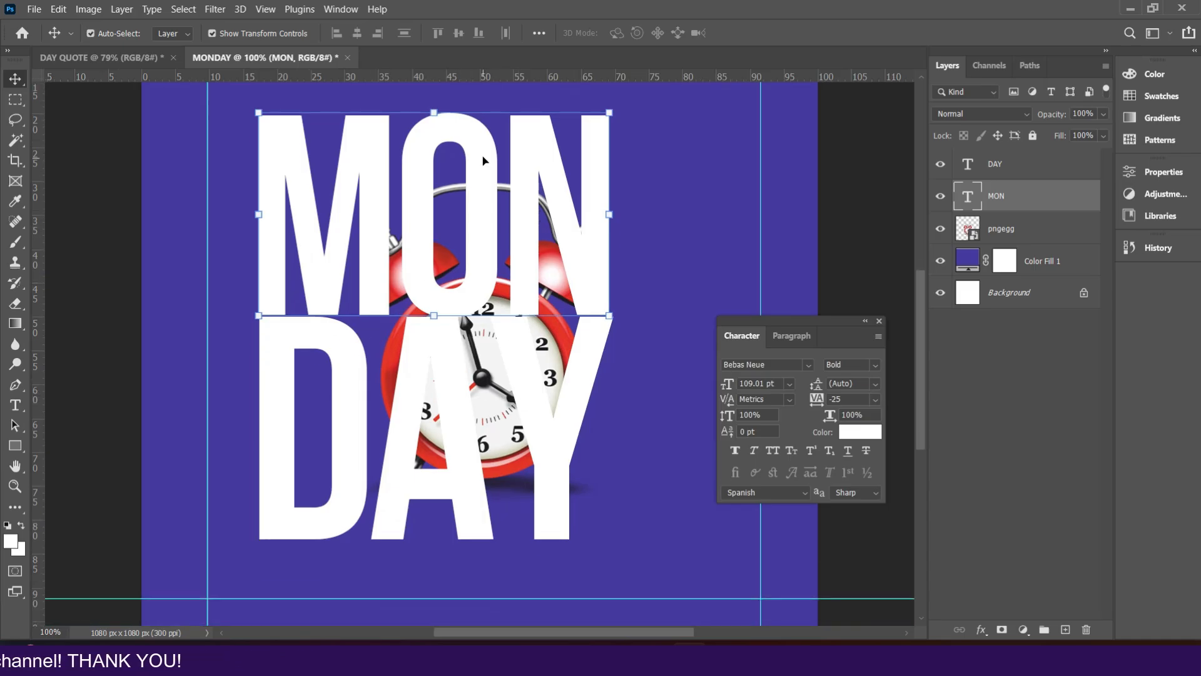
key(Up)
key(Up)
key(Up)
key(Up)
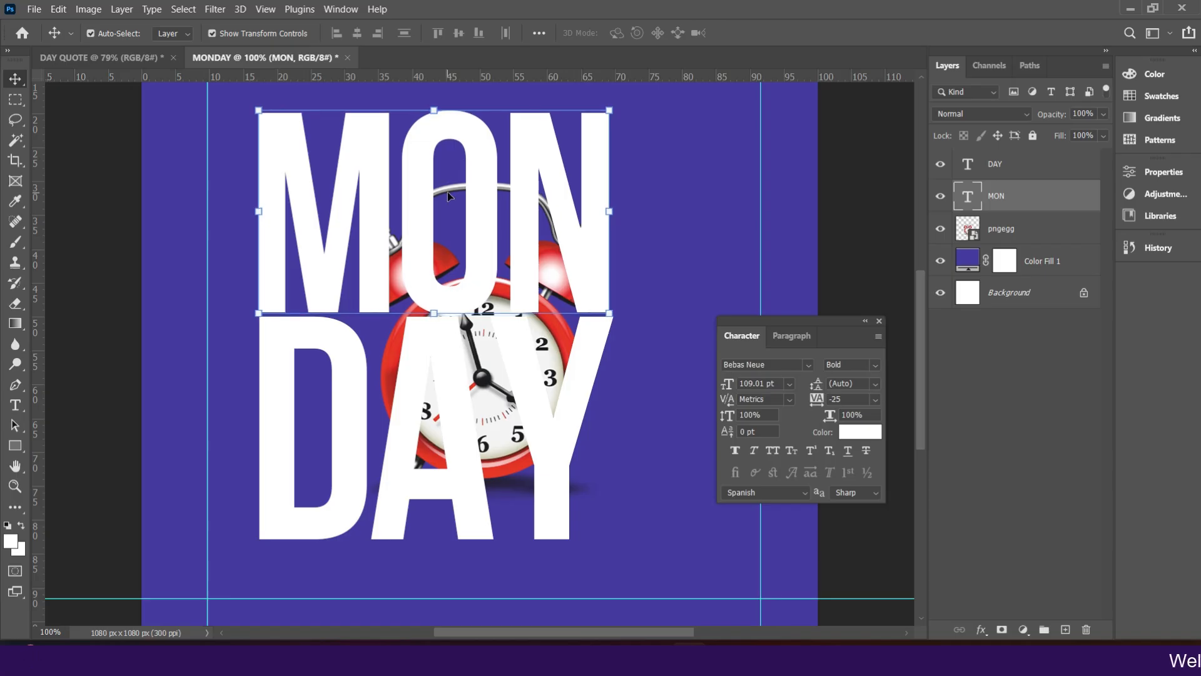
Step: Select both MON and DAY layers and move them together to centre the text block between the guides
click(836, 170)
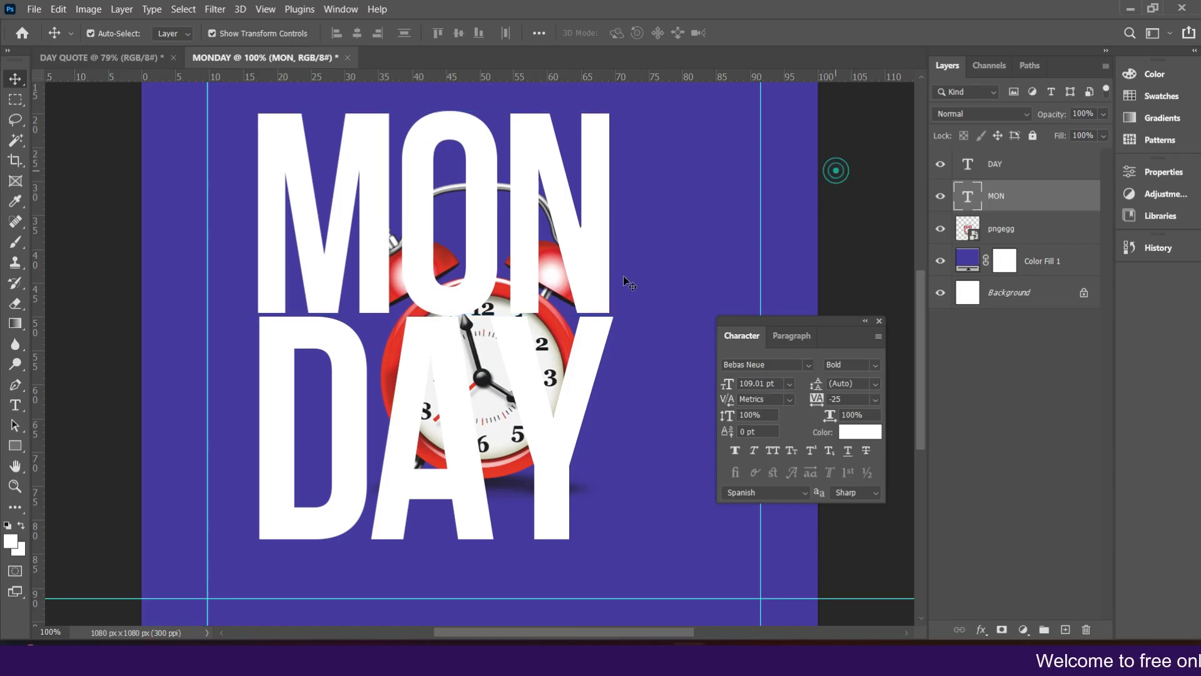
click(482, 250)
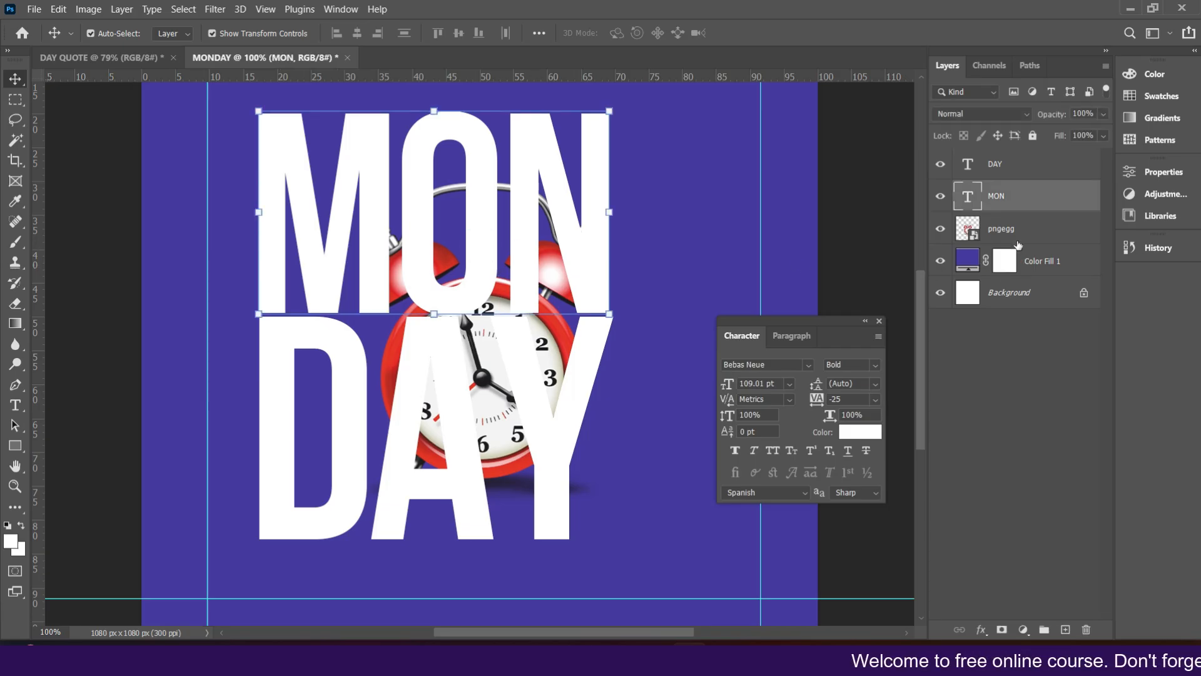
ctrl+click(998, 178)
drag(534, 206, 568, 182)
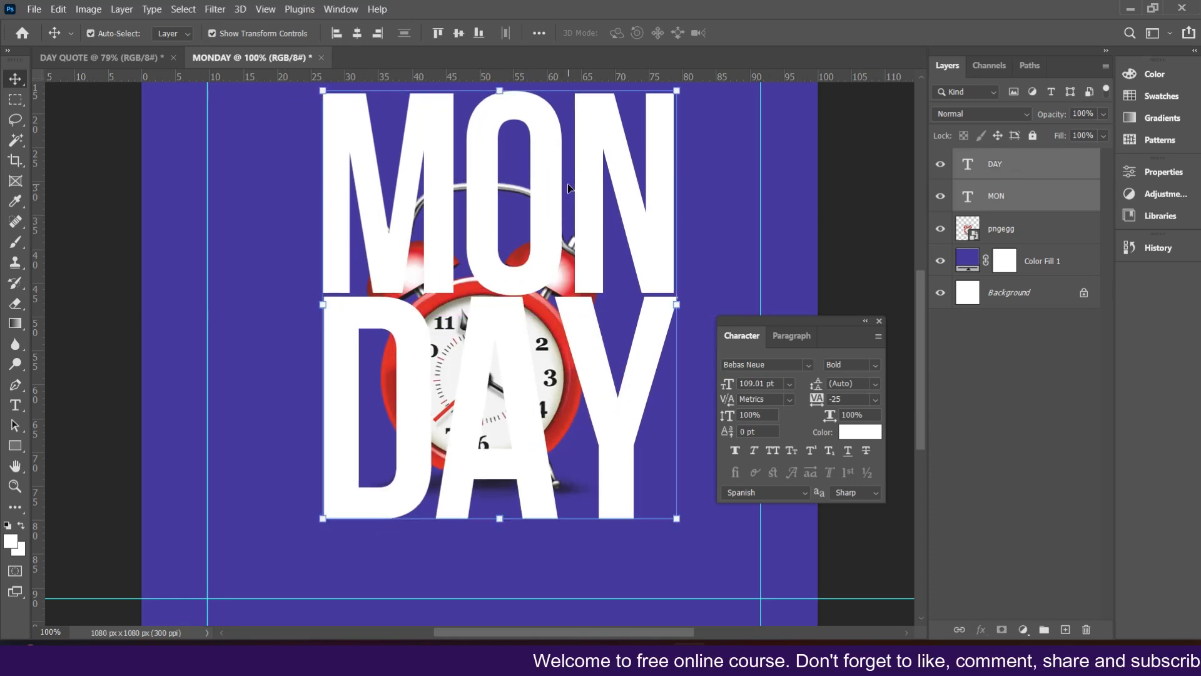
scroll(568, 183, down, 3)
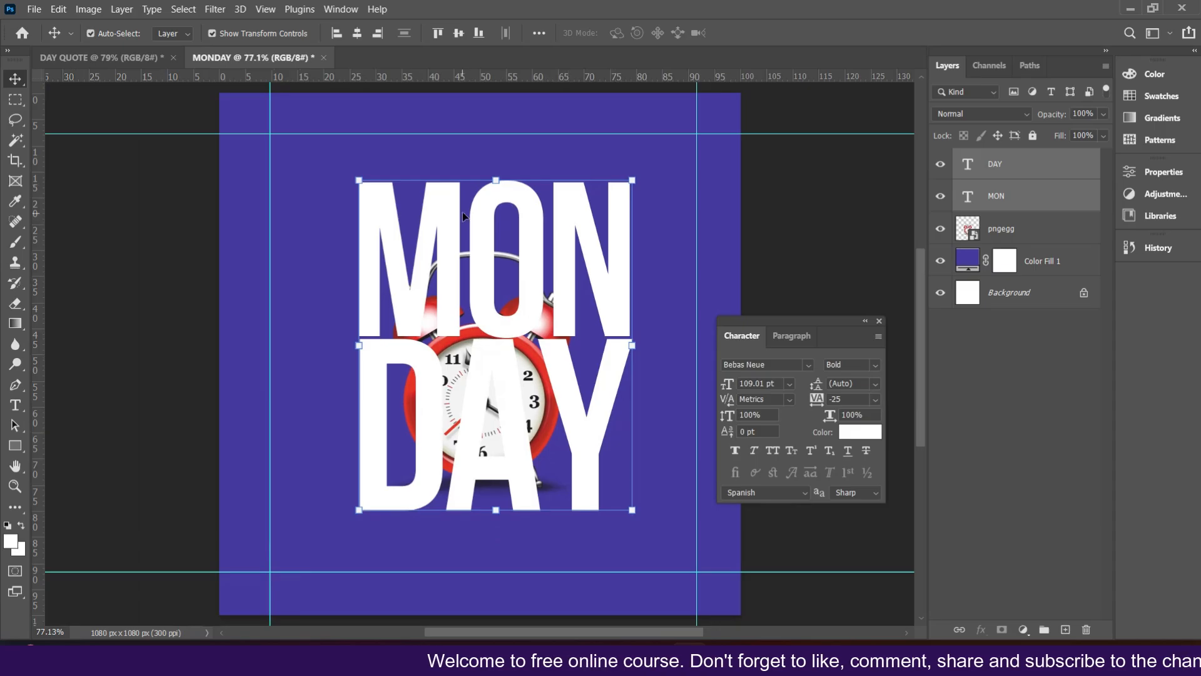
Step: Bring the clock layer above both text layers and reposition the clock slightly lower and right over the text
drag(990, 208, 1006, 250)
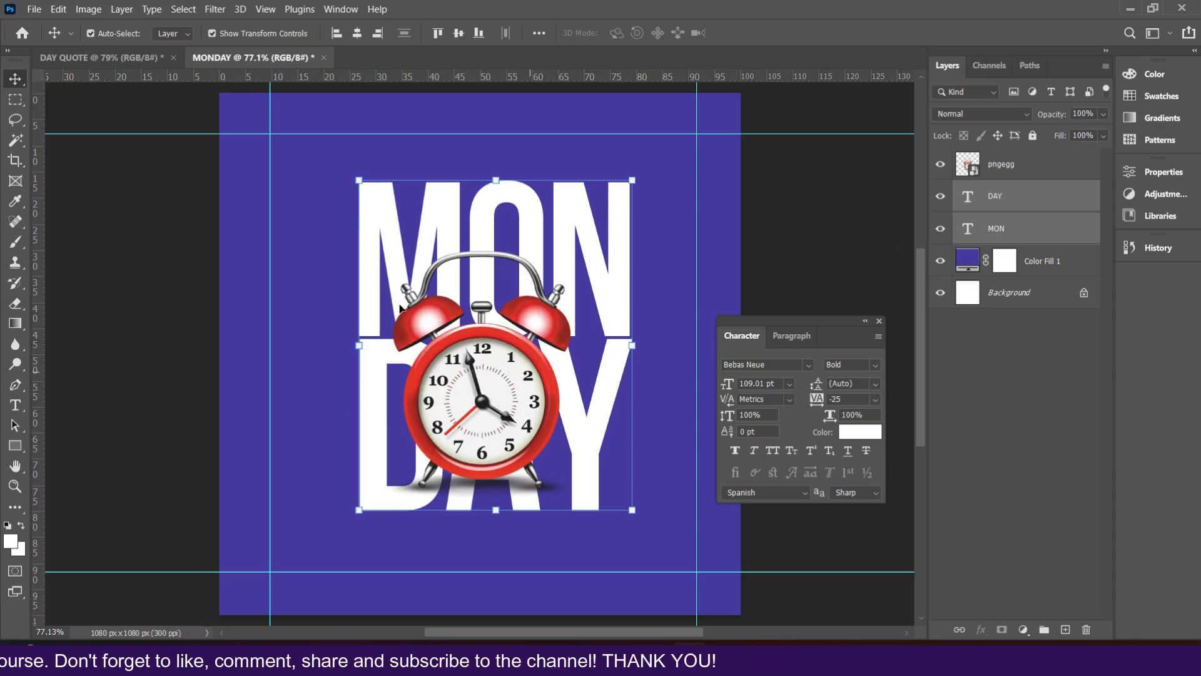
click(452, 364)
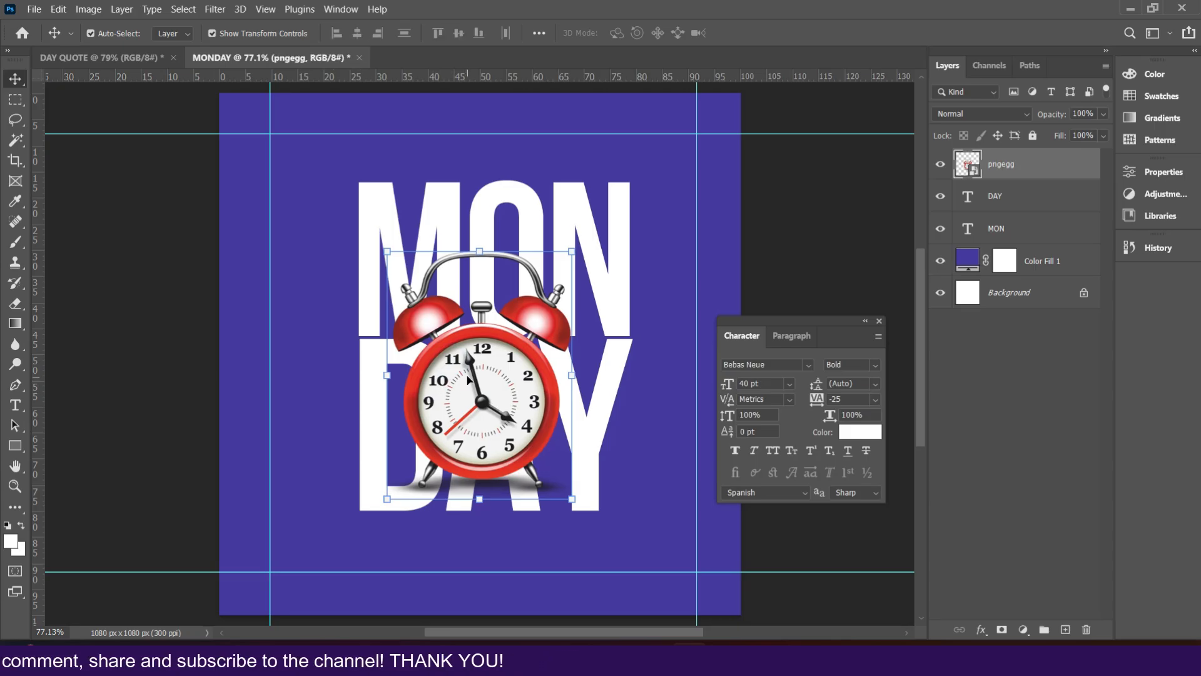
drag(474, 411, 478, 426)
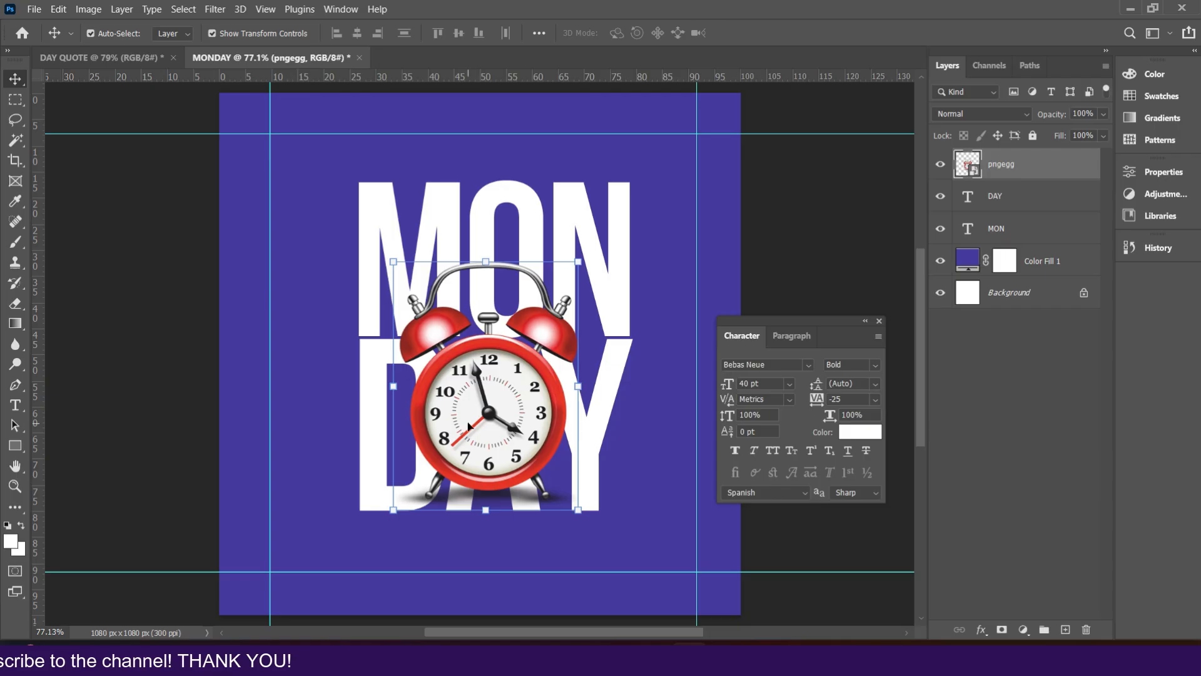
key(Right)
key(Right)
key(Right)
key(Right)
key(Right)
key(Right)
key(Right)
key(Right)
key(Right)
key(Right)
key(Right)
key(Right)
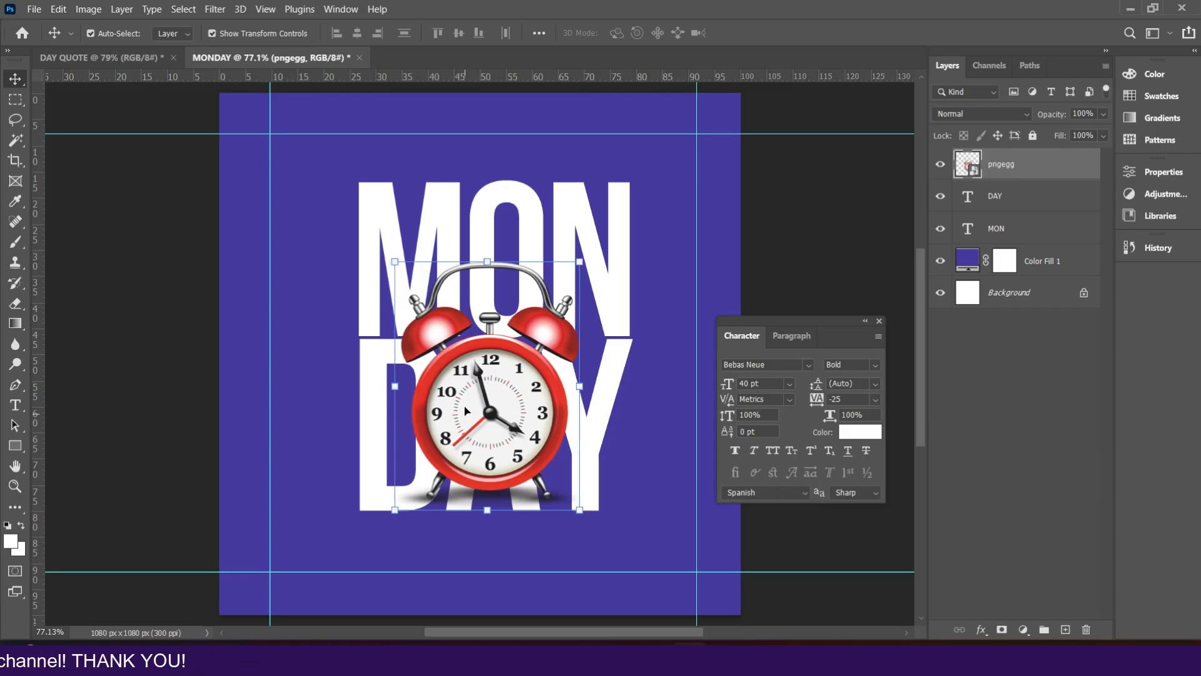
Step: Choose the Rectangle tool and set its fill colour to white, sampled from the MON lettering
scroll(524, 289, down, 3)
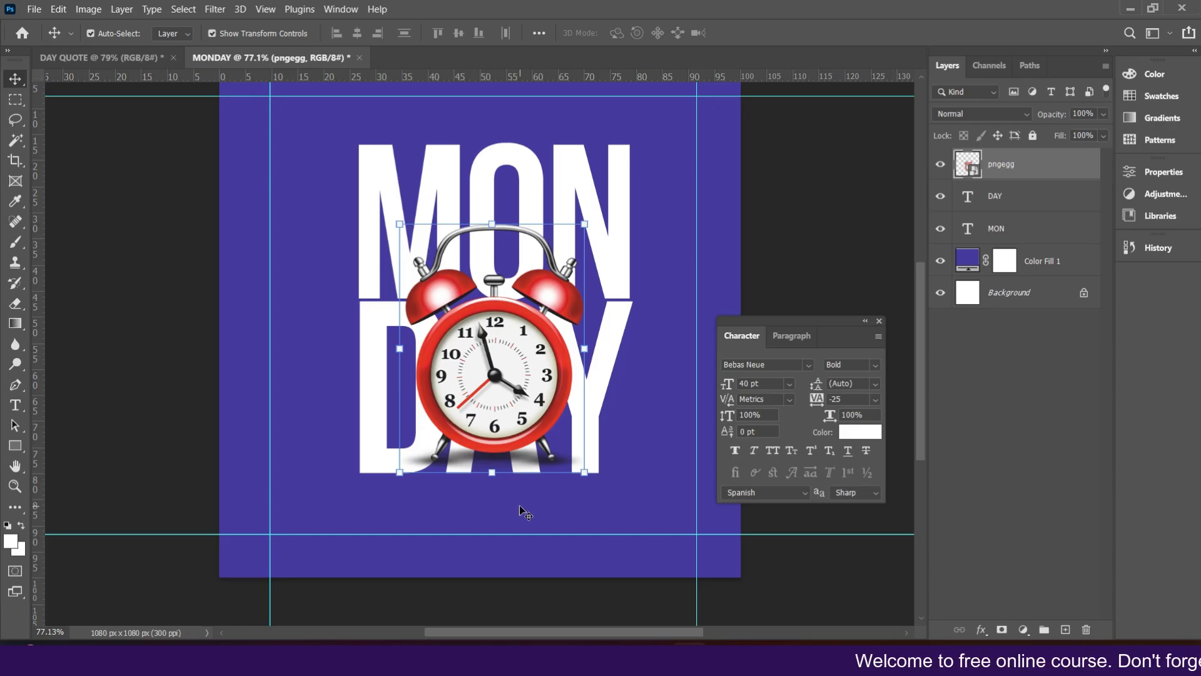
click(17, 445)
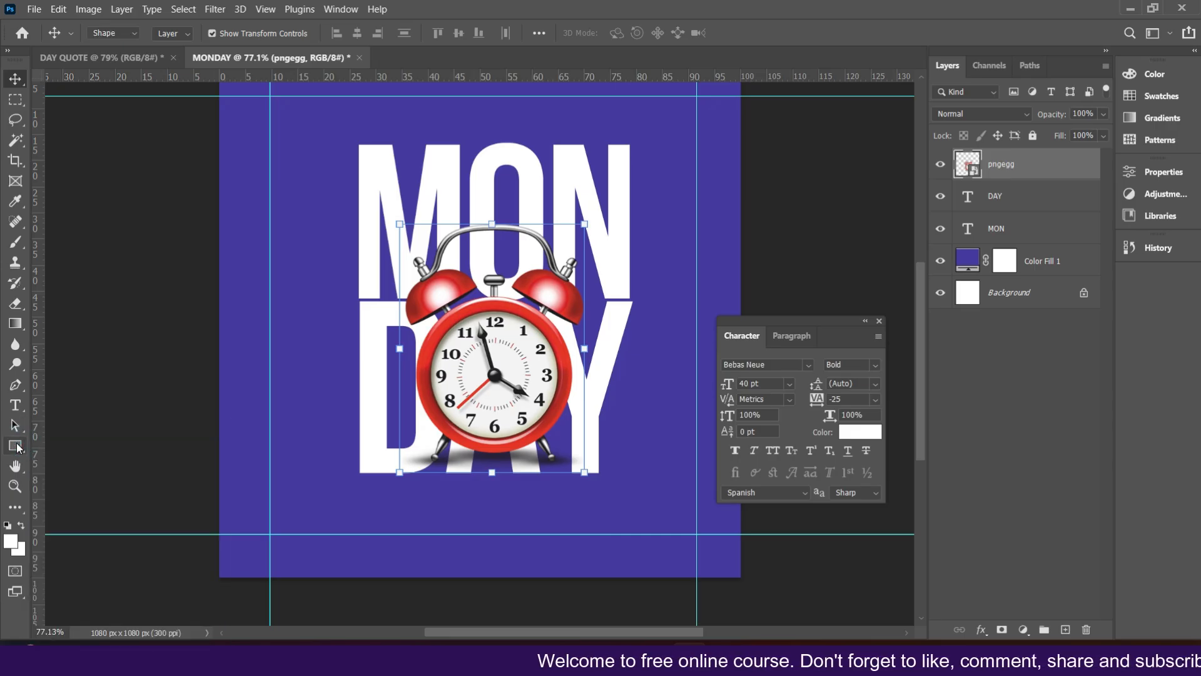
click(48, 451)
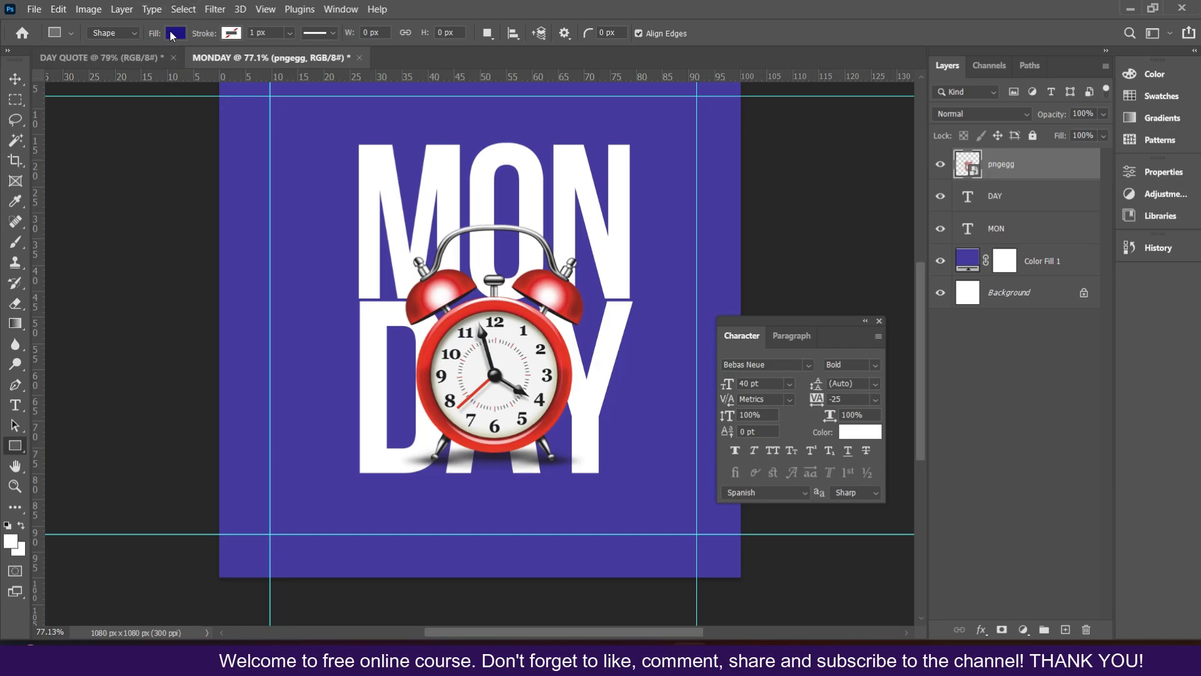
click(175, 33)
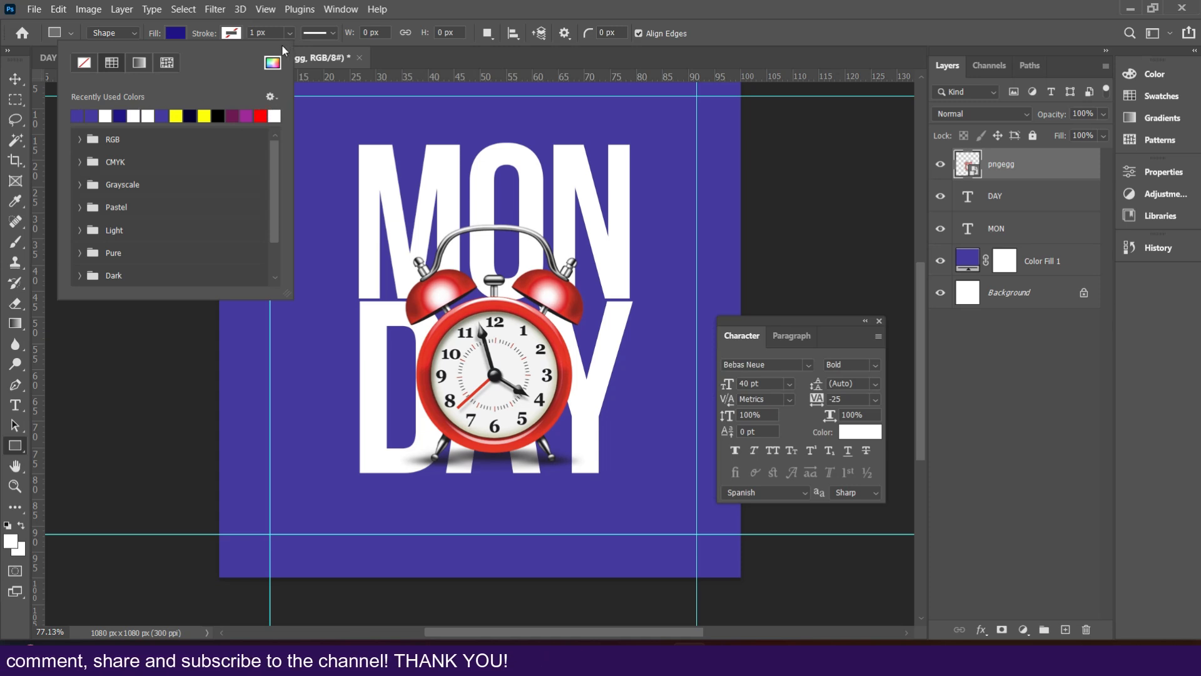
click(271, 65)
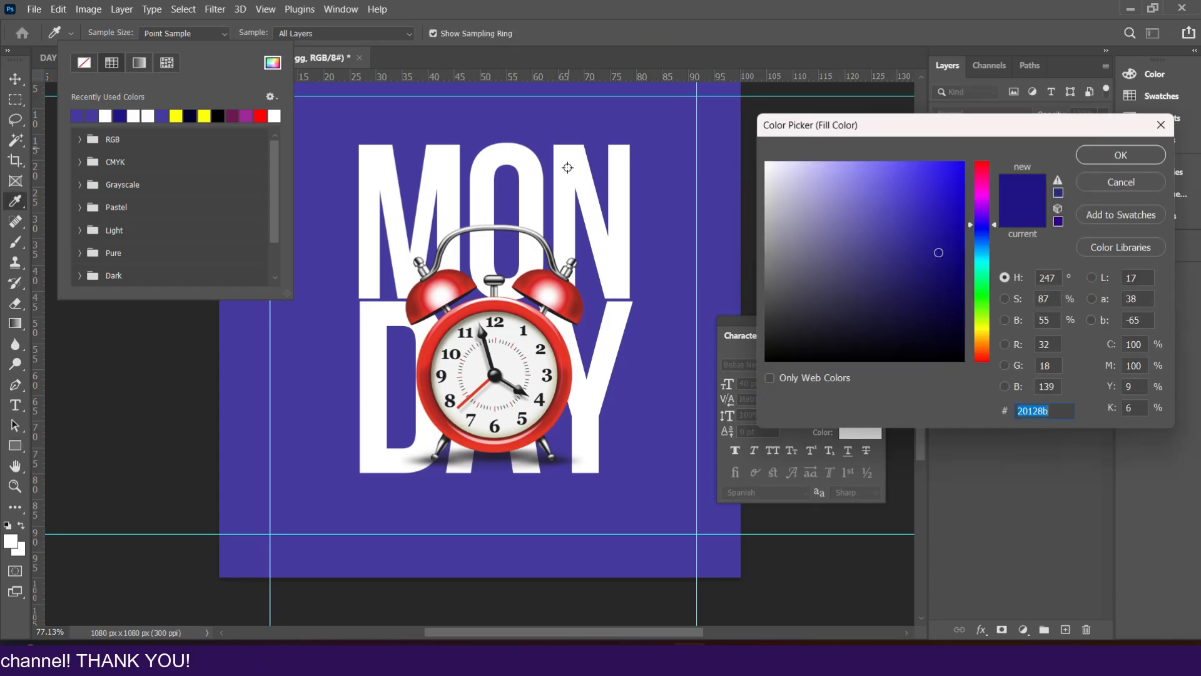
click(552, 292)
click(576, 304)
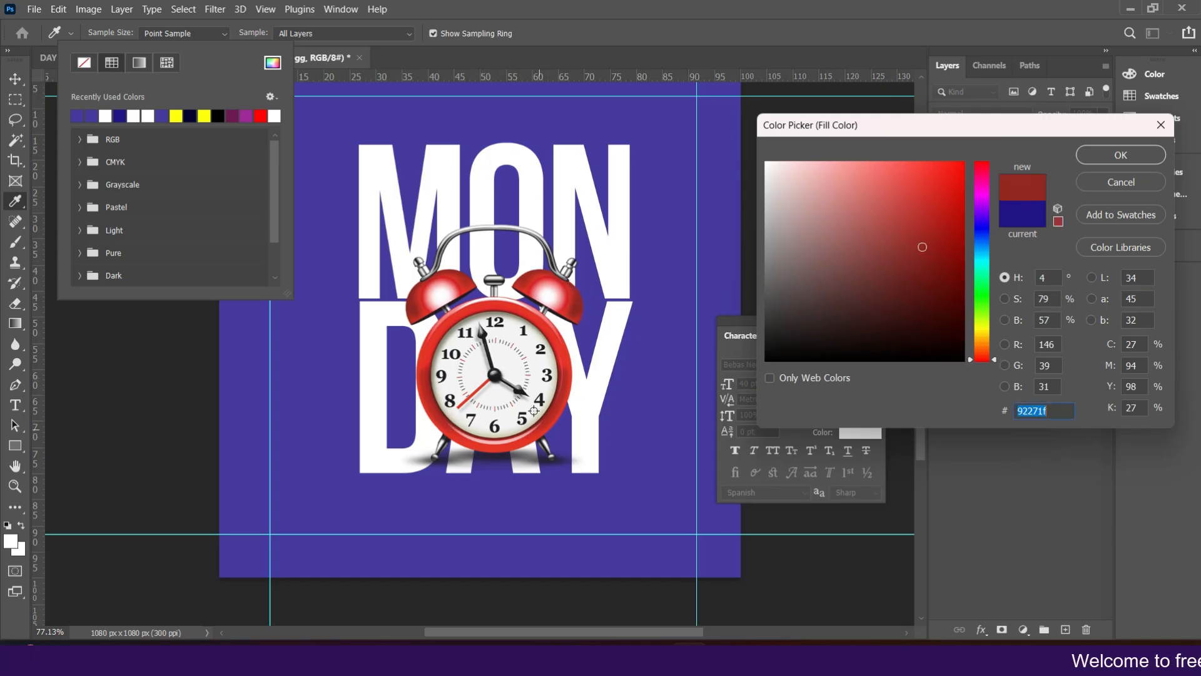
click(385, 162)
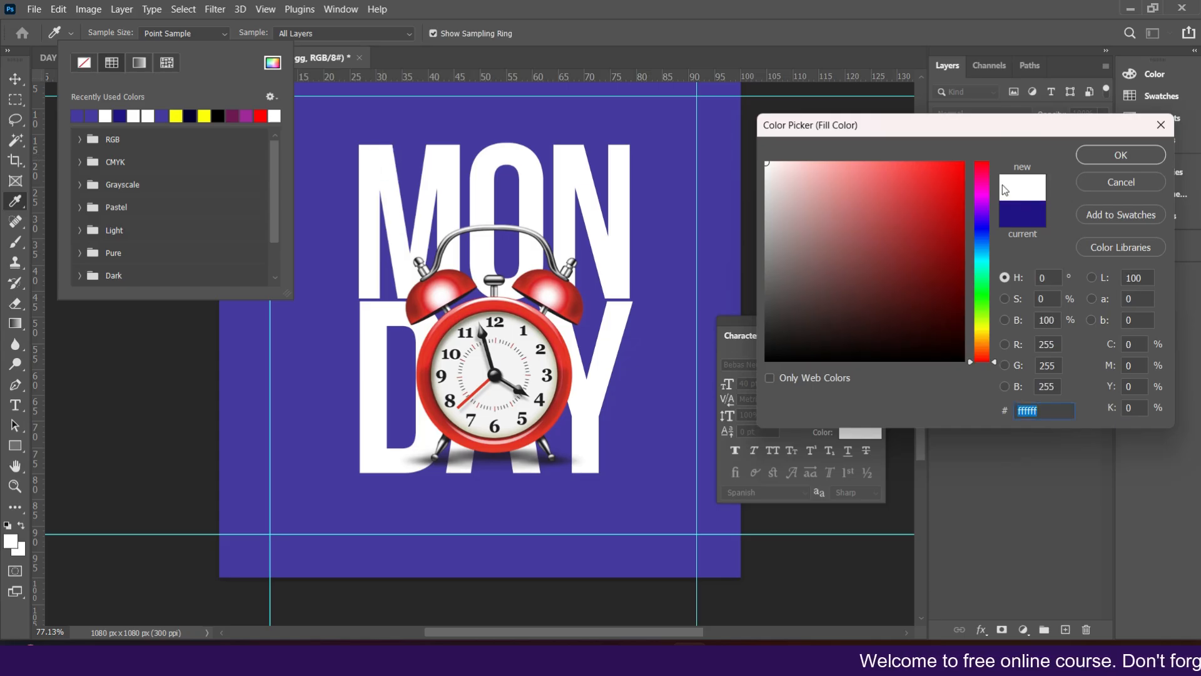
click(1102, 155)
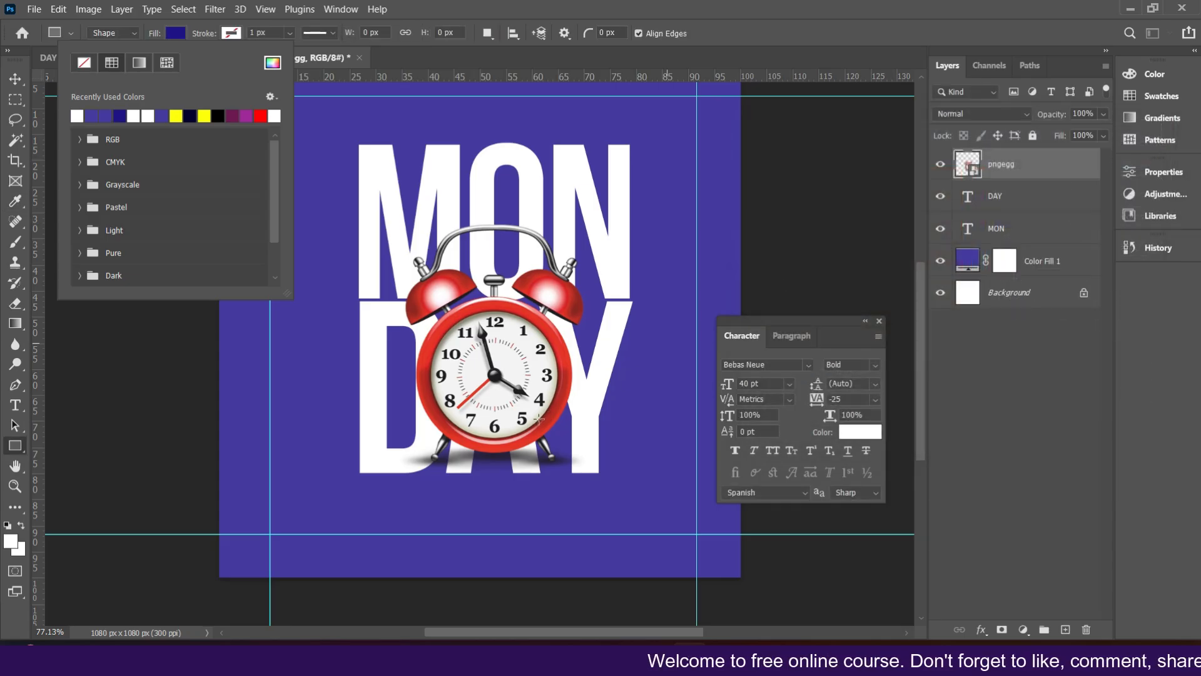
Step: Draw a white rectangle about 534 × 103 px below the DAY text
click(362, 495)
drag(361, 491, 513, 525)
drag(594, 528, 616, 534)
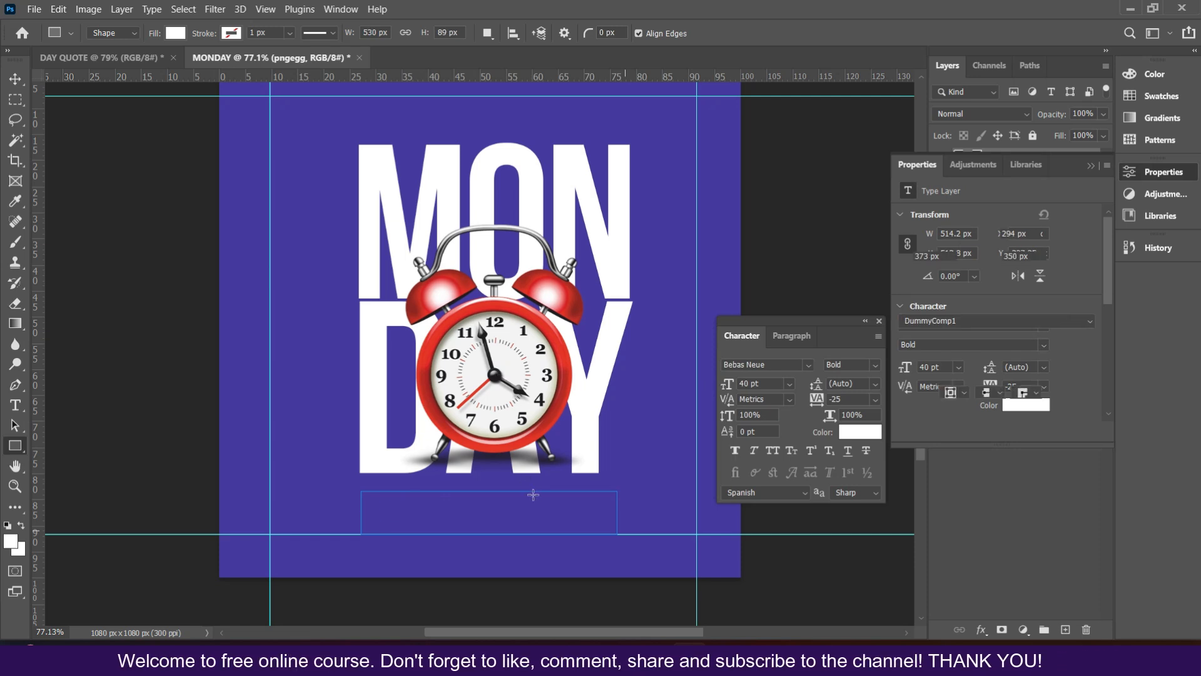
drag(361, 510, 359, 509)
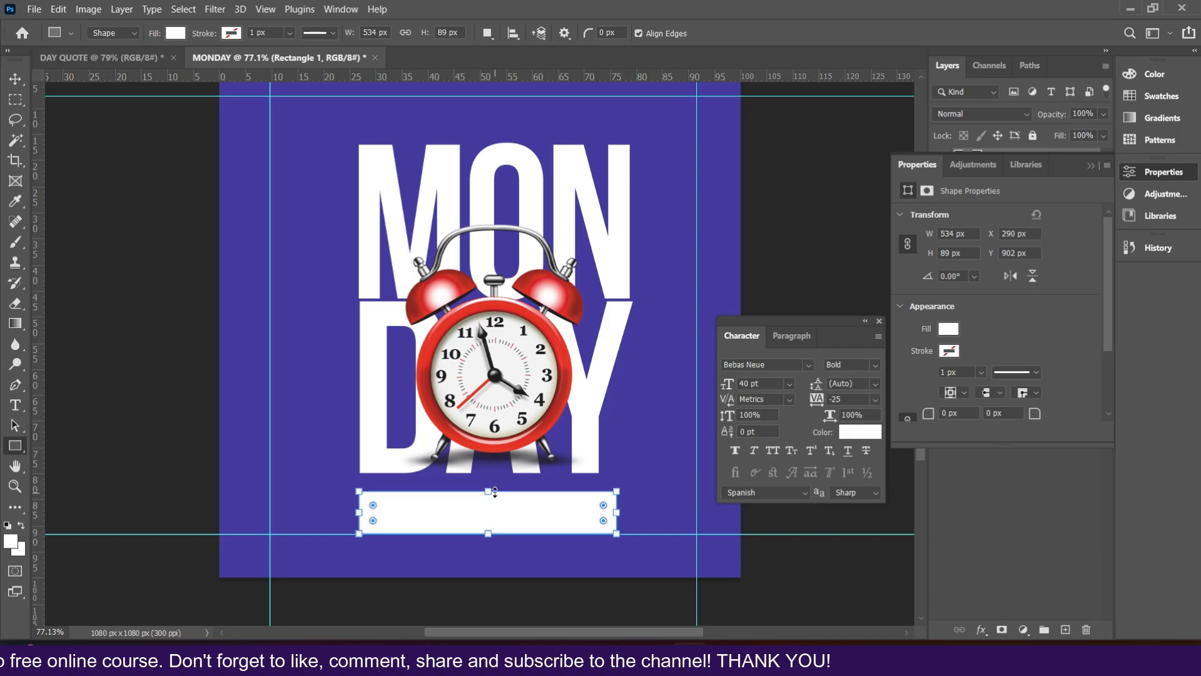
drag(488, 492, 488, 484)
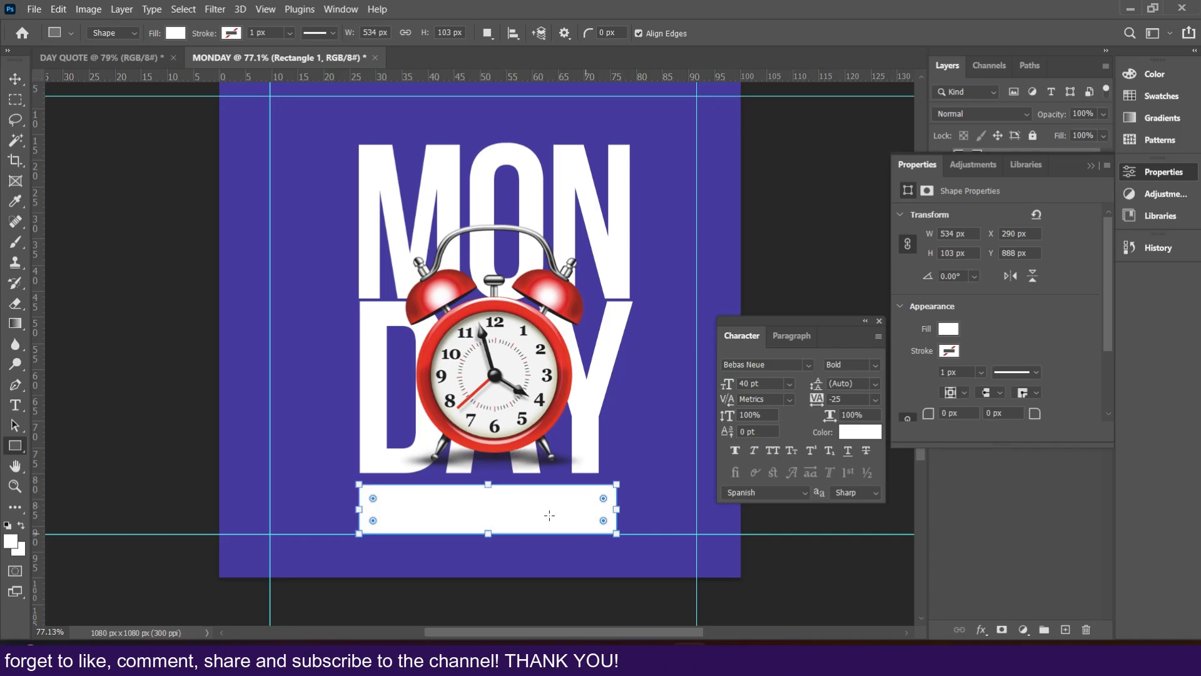
Step: Round the rectangle's corners with an 8 px radius
scroll(583, 339, down, 1)
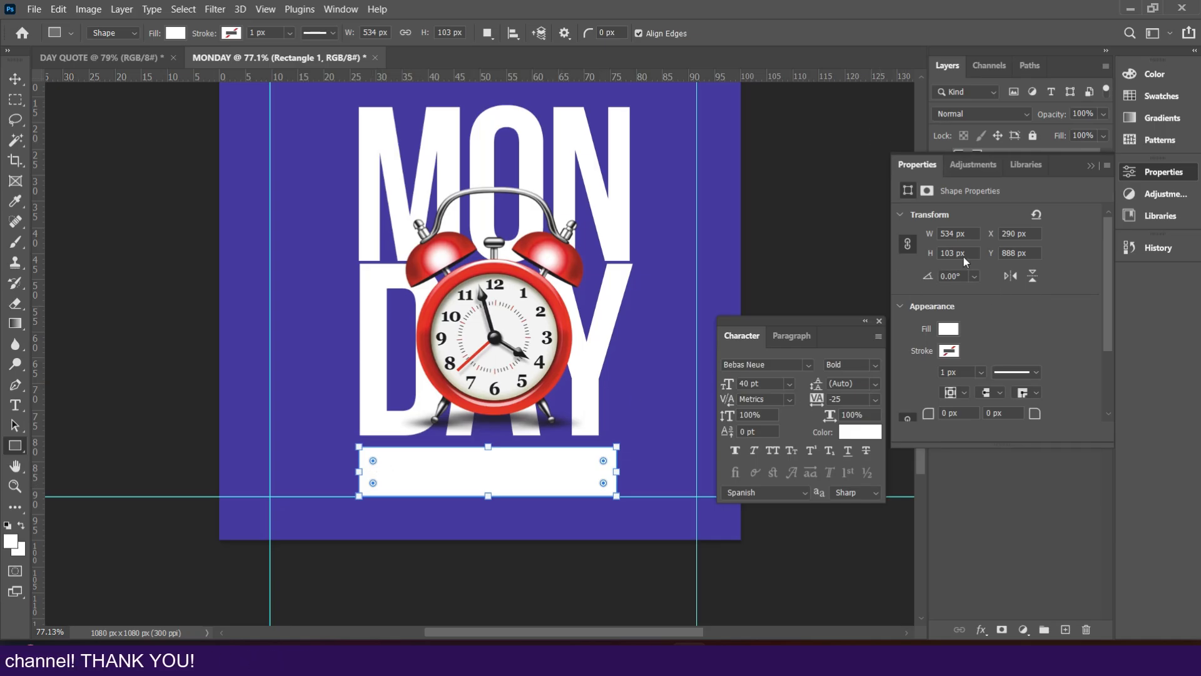
scroll(968, 360, down, 4)
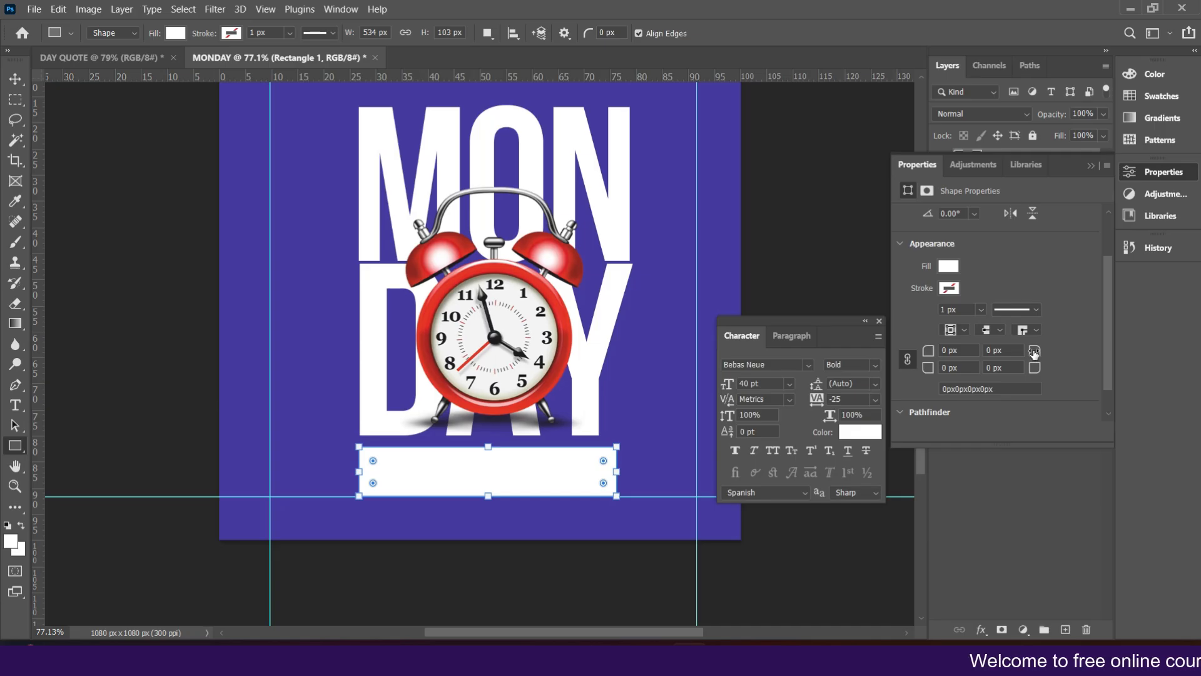
drag(1034, 352, 1077, 352)
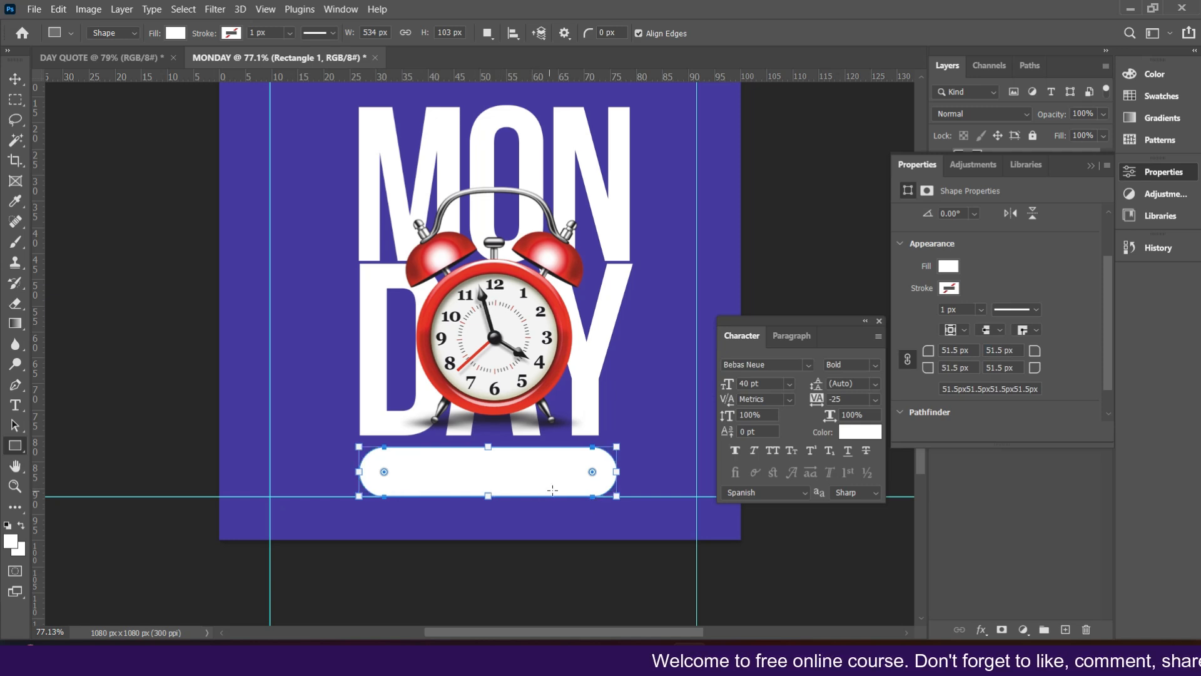
drag(928, 350, 895, 396)
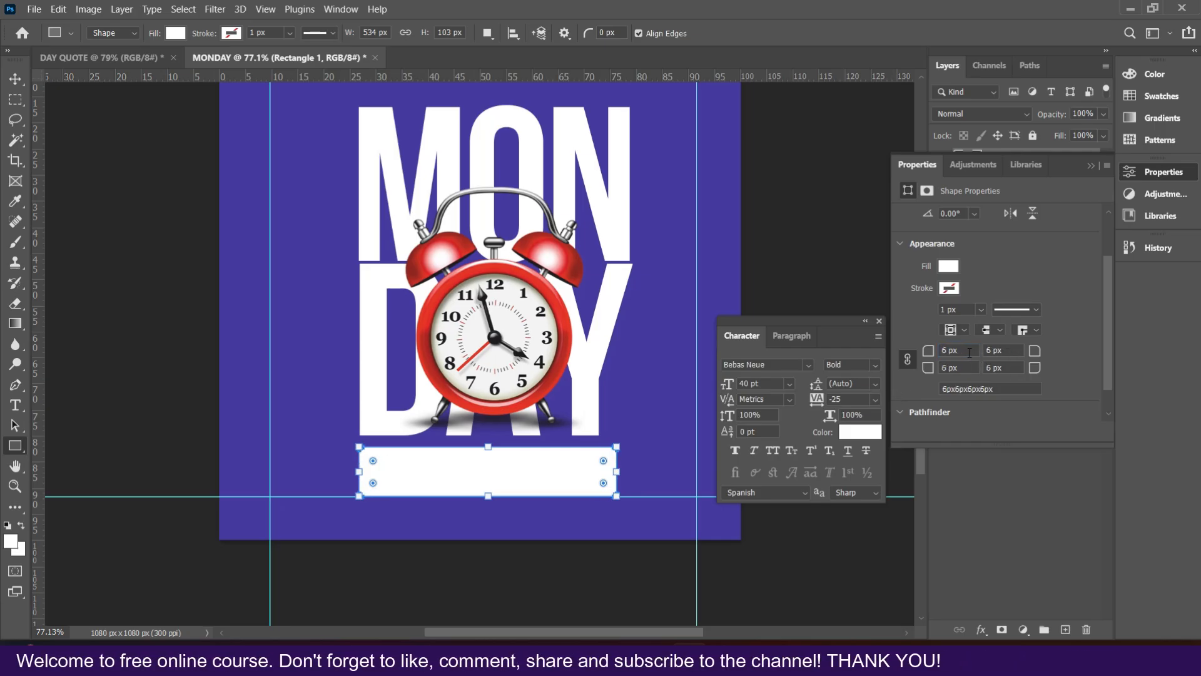
click(969, 352)
text(8)
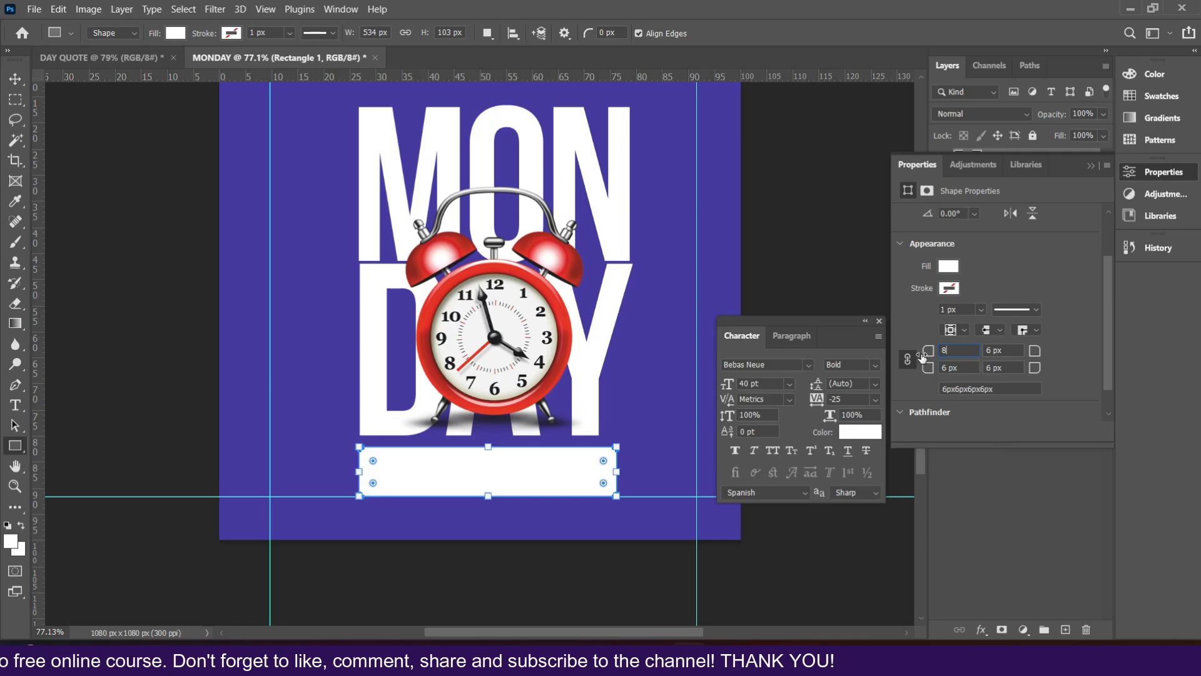
Step: Switch to the Move tool, collapse the Properties panel and dock the Character panel to the side
click(15, 79)
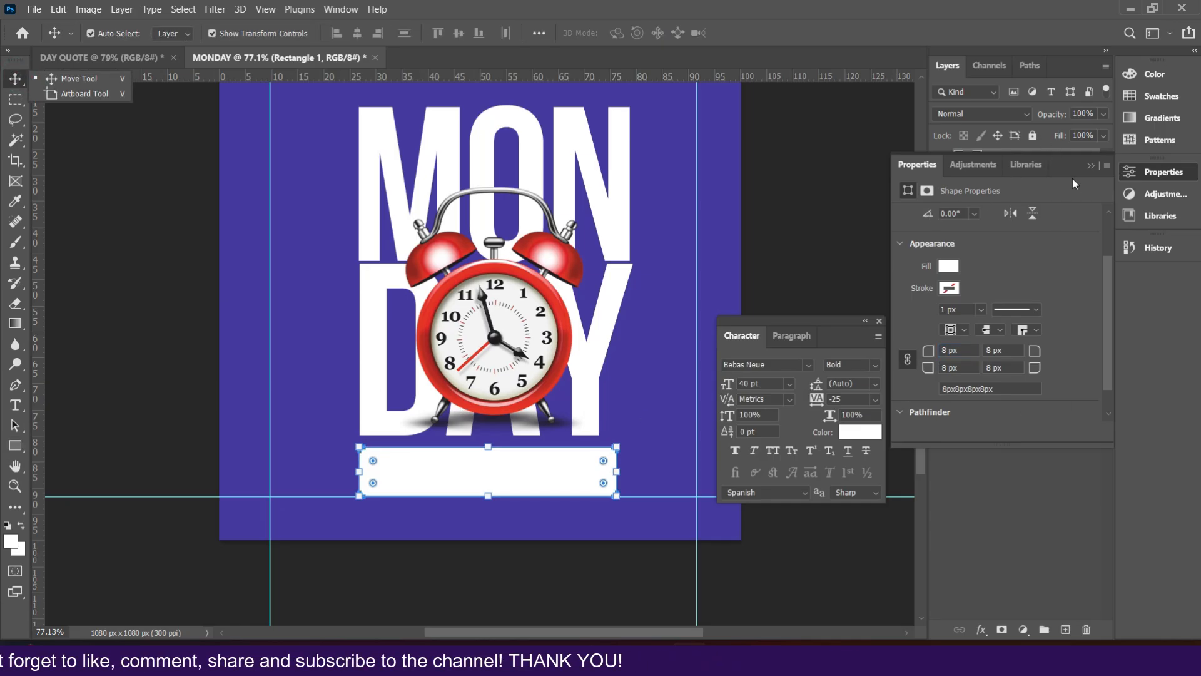
click(1091, 166)
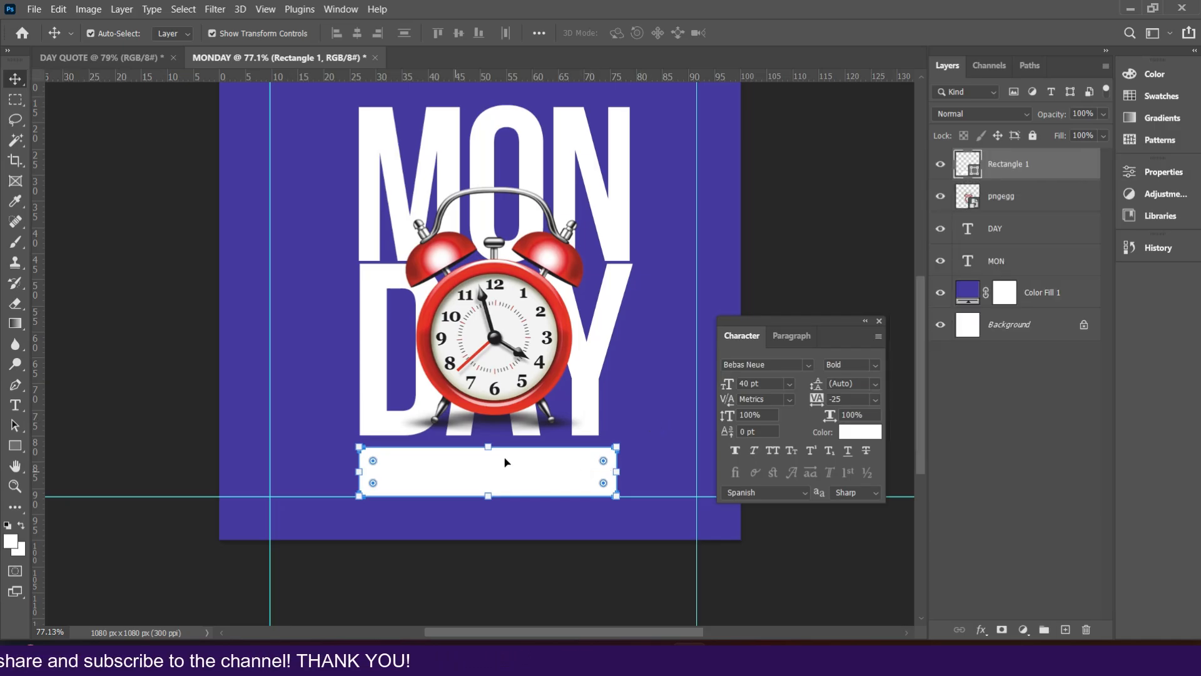
scroll(501, 151, down, 2)
click(523, 447)
drag(861, 328, 1169, 279)
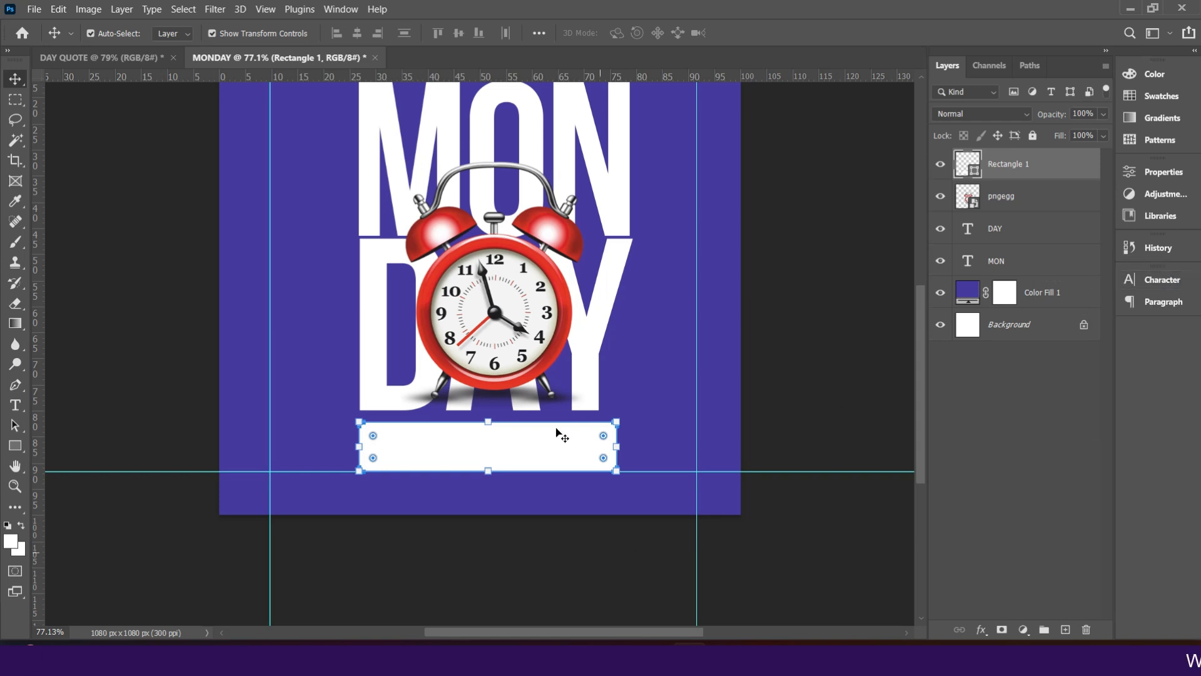
Step: Centre the rectangle horizontally on the canvas, then deselect
click(539, 455)
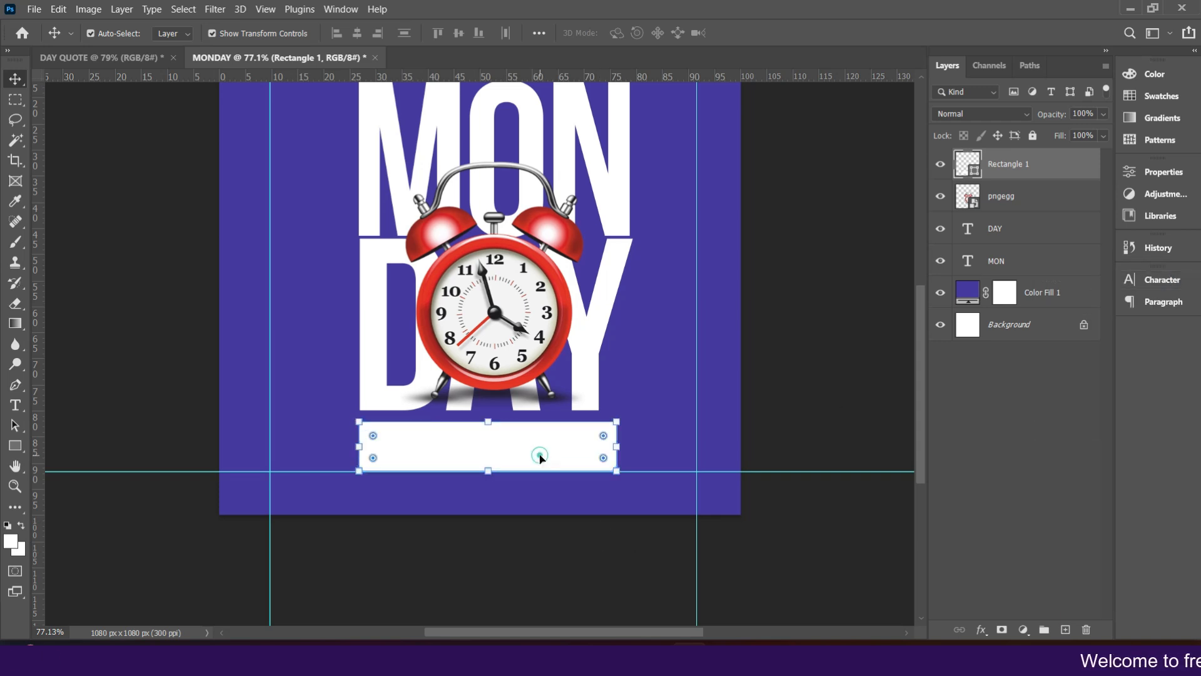
click(537, 455)
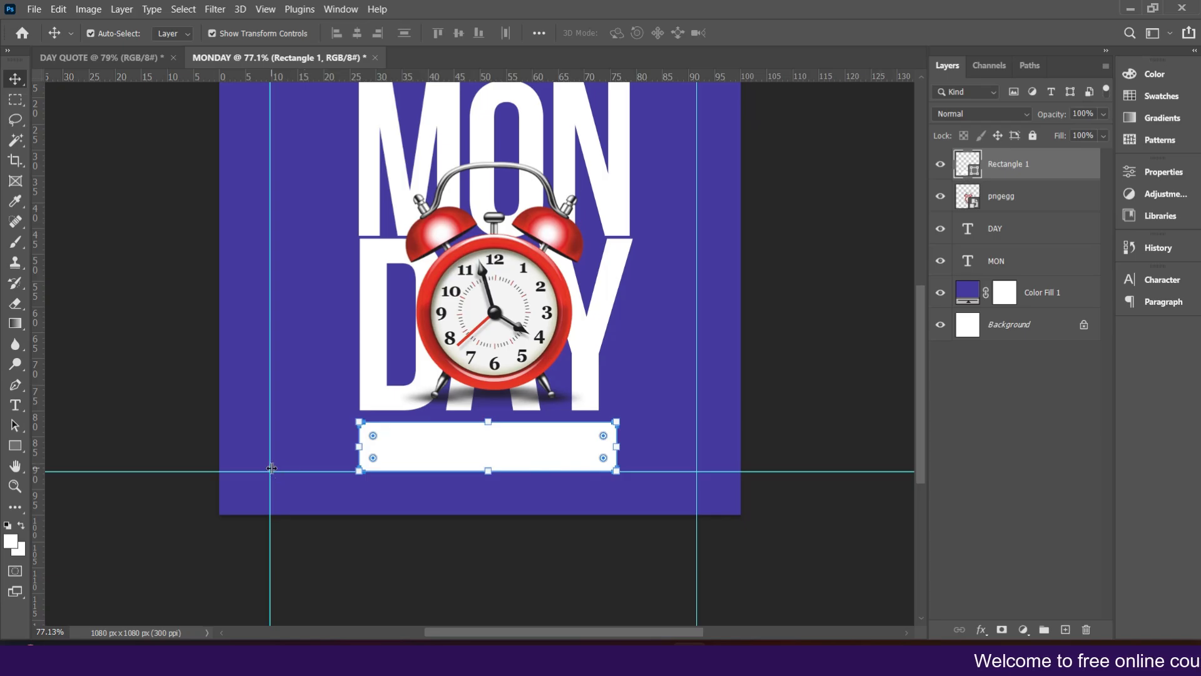
key(ctrl+a)
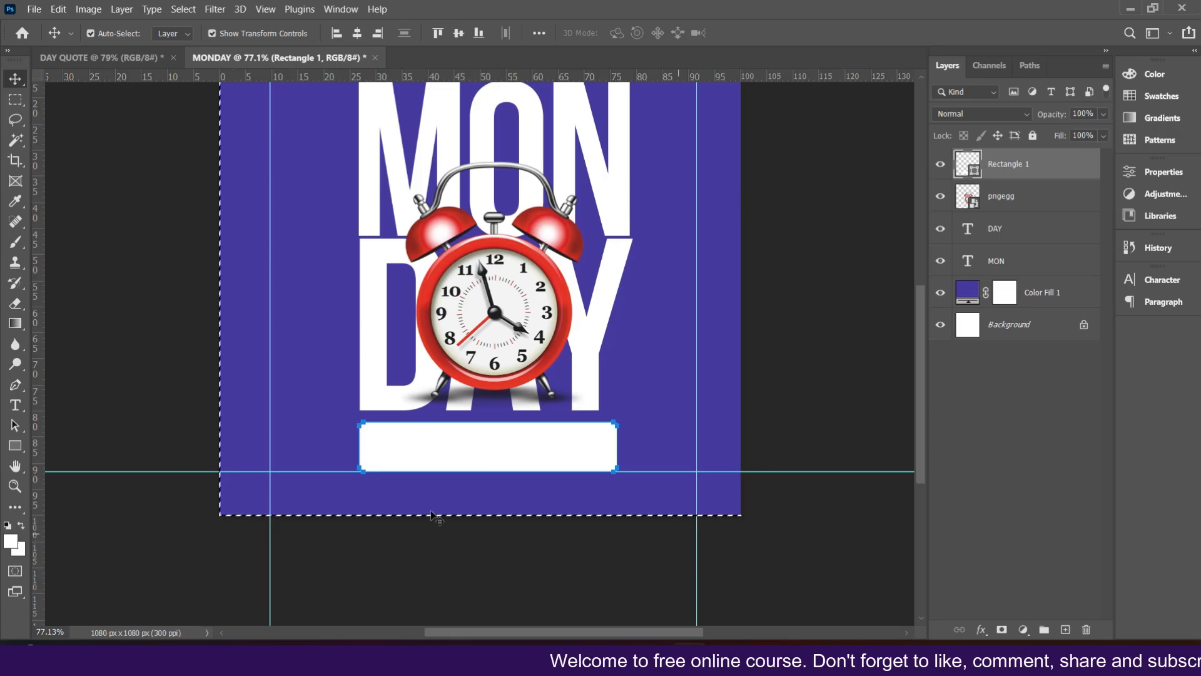
click(358, 29)
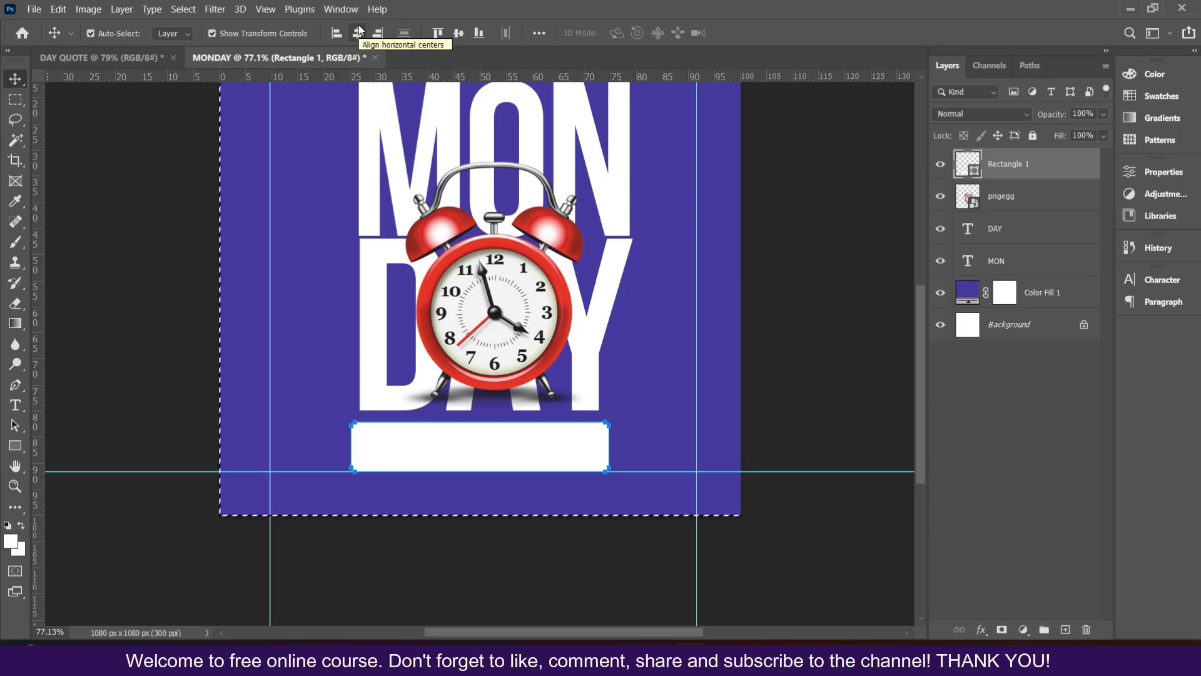
key(ctrl)
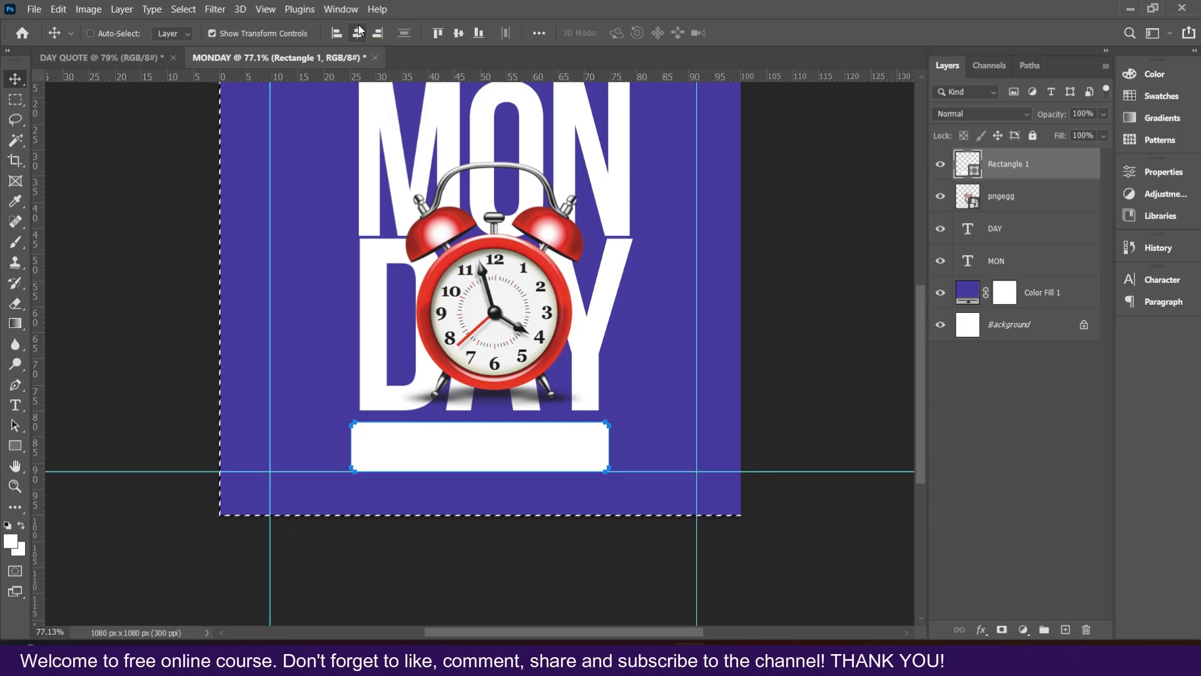
key(ctrl+d)
Step: Select the MON and DAY layers and nudge the text block up six steps and left six steps
scroll(729, 311, up, 2)
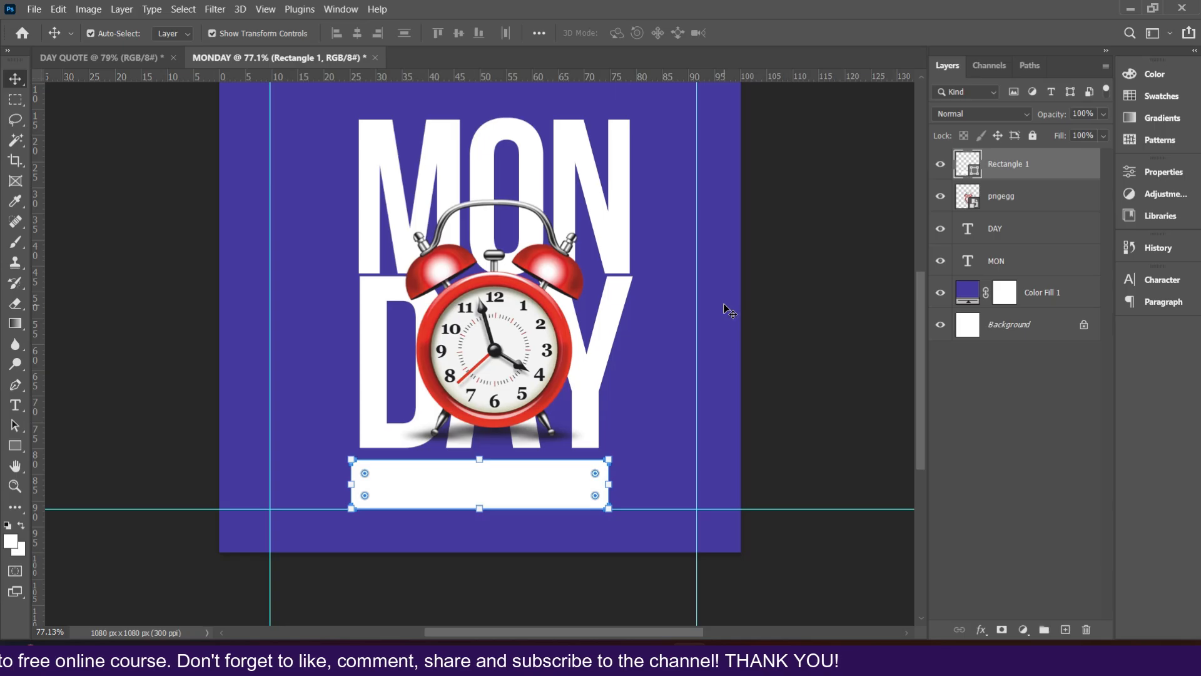
scroll(730, 311, up, 2)
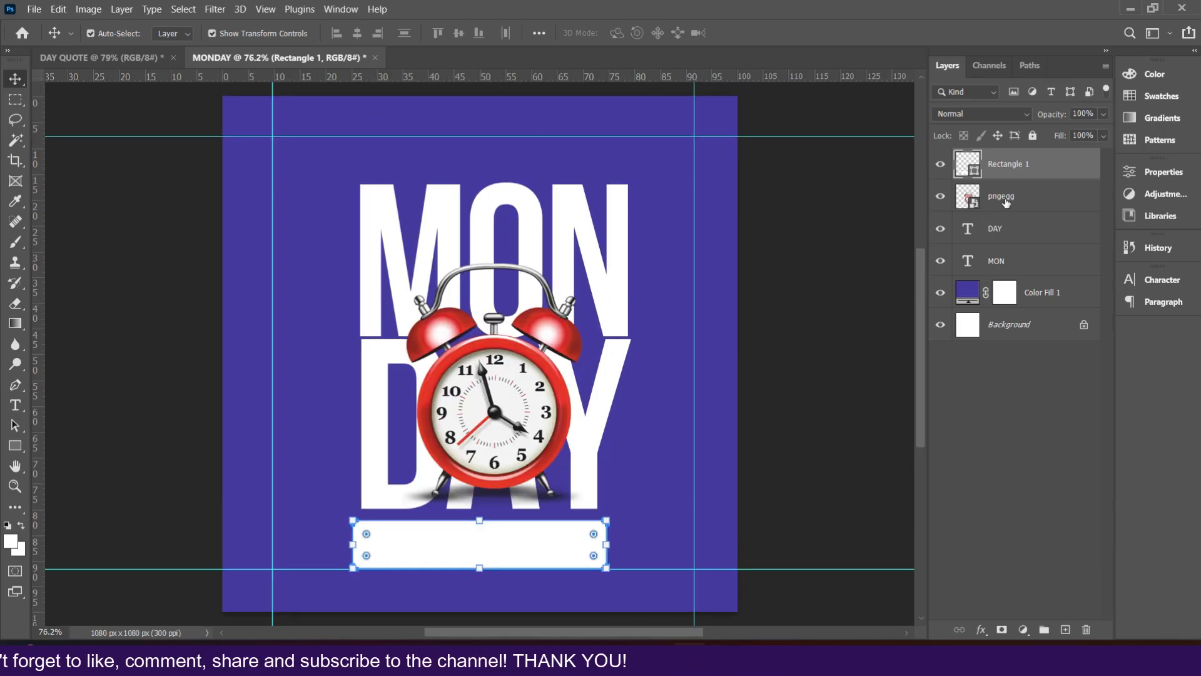
click(1003, 231)
shift+click(1007, 265)
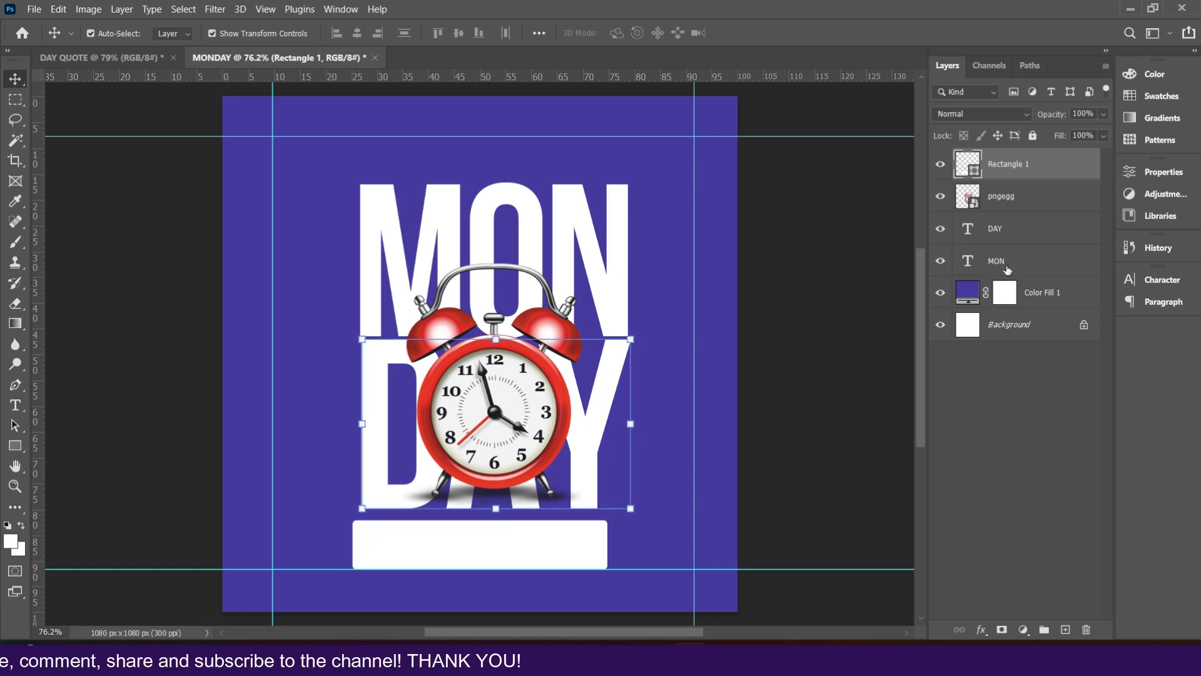
key(Up)
key(Up)
key(Up)
key(Up)
key(Up)
key(Up)
key(Up)
key(Up)
key(Left)
key(Left)
key(Left)
key(Left)
key(Left)
key(Left)
key(Left)
key(Left)
key(Left)
key(Left)
key(Left)
key(Left)
key(Left)
key(Left)
key(Up)
key(Up)
key(Up)
key(Up)
key(Up)
key(Up)
key(Up)
key(Up)
key(Up)
key(Up)
key(Up)
key(Up)
click(792, 295)
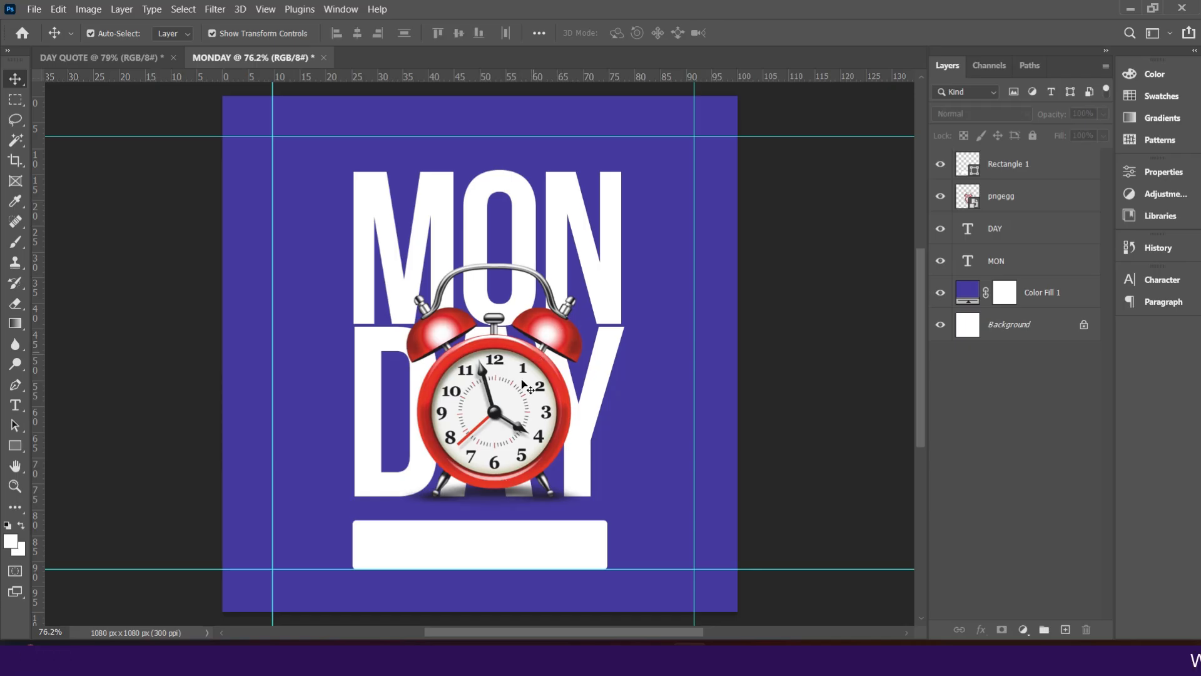
Step: Scale the clock image down to 33.25% and commit the transform
click(522, 383)
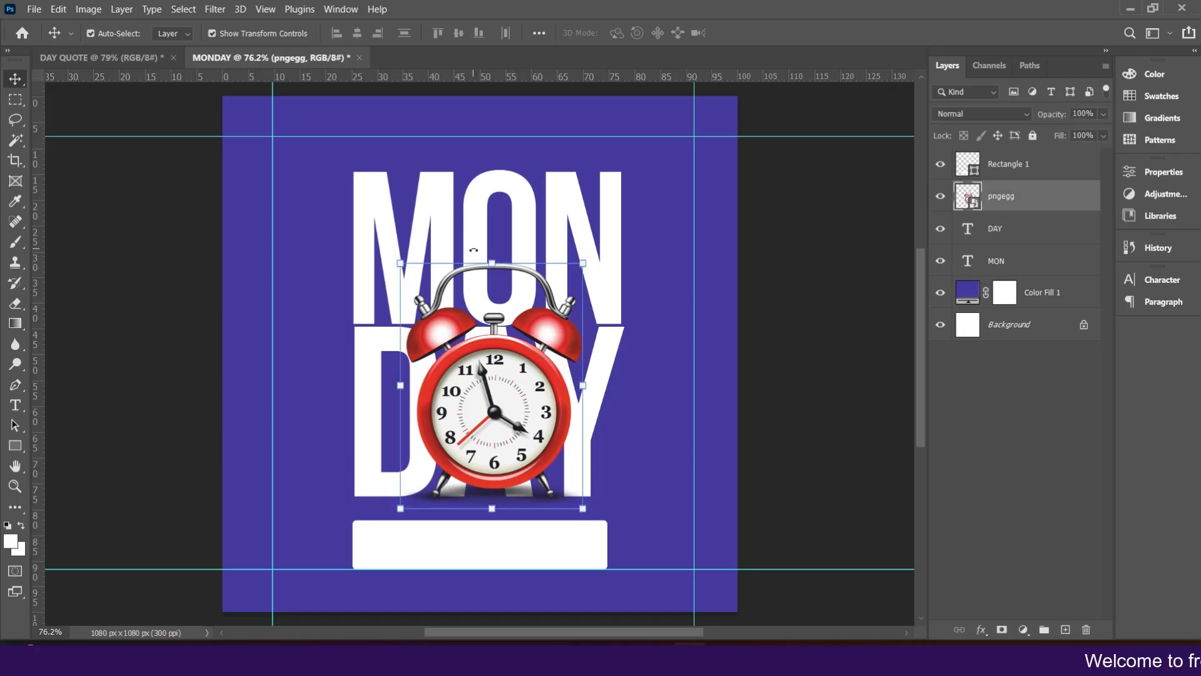
drag(494, 258, 499, 306)
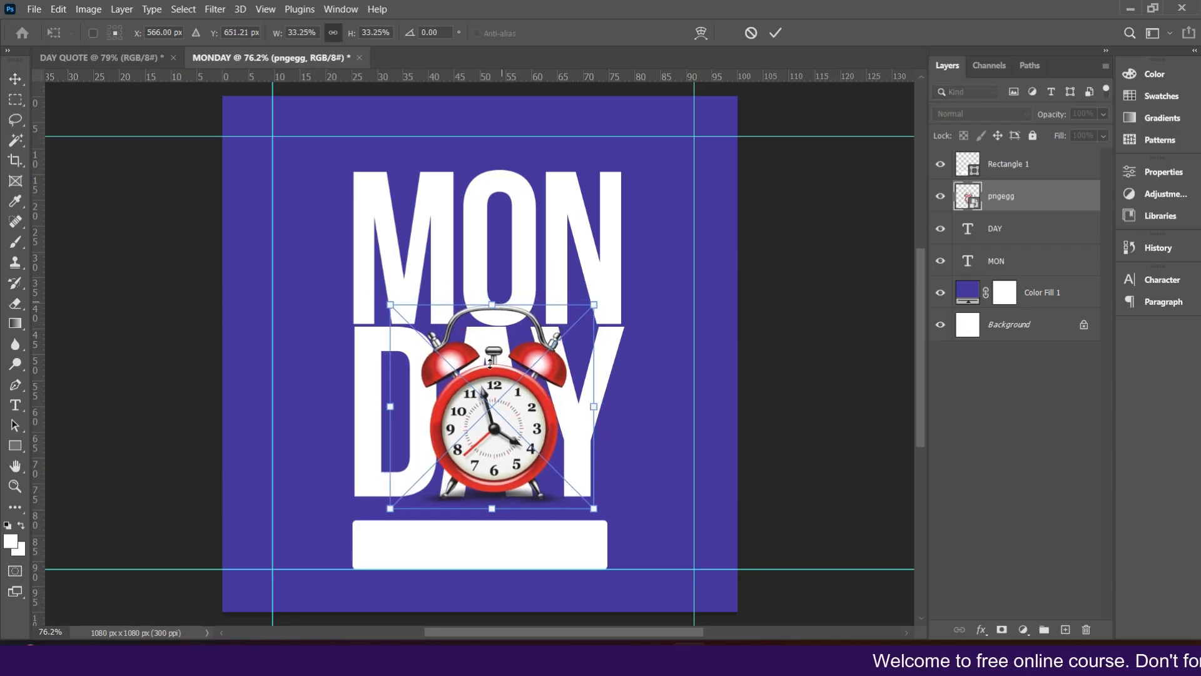
key(Return)
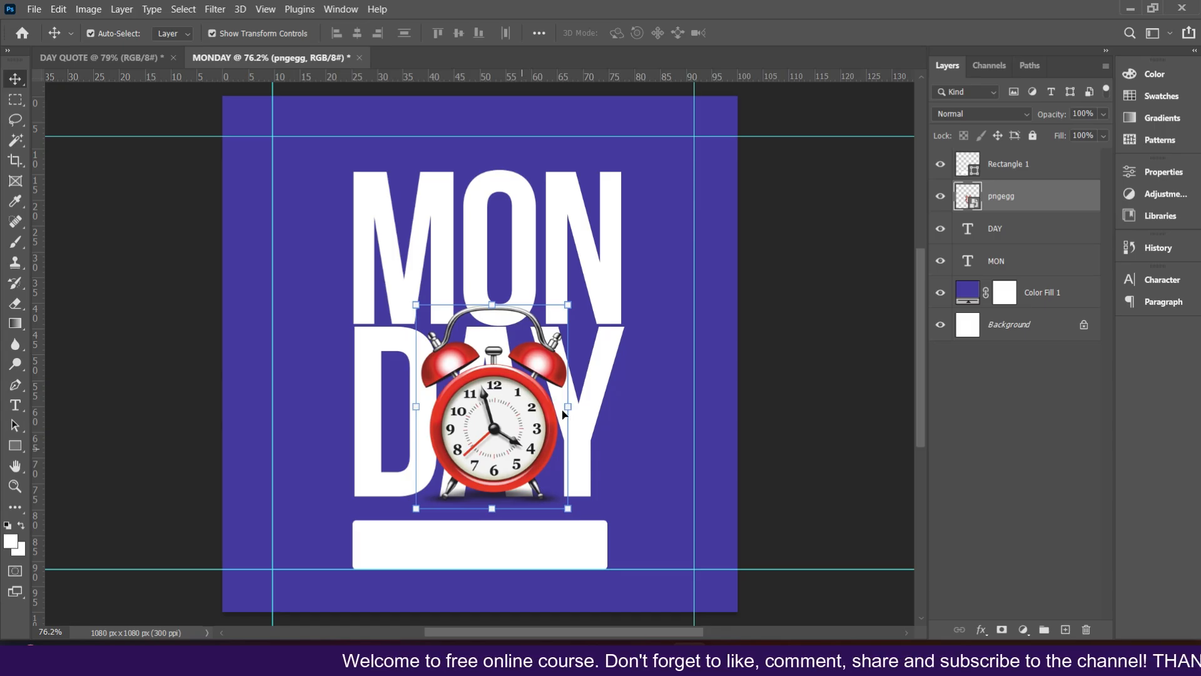
Step: Shift the alarm clock image's hue to -147 with a Hue/Saturation adjustment
click(89, 10)
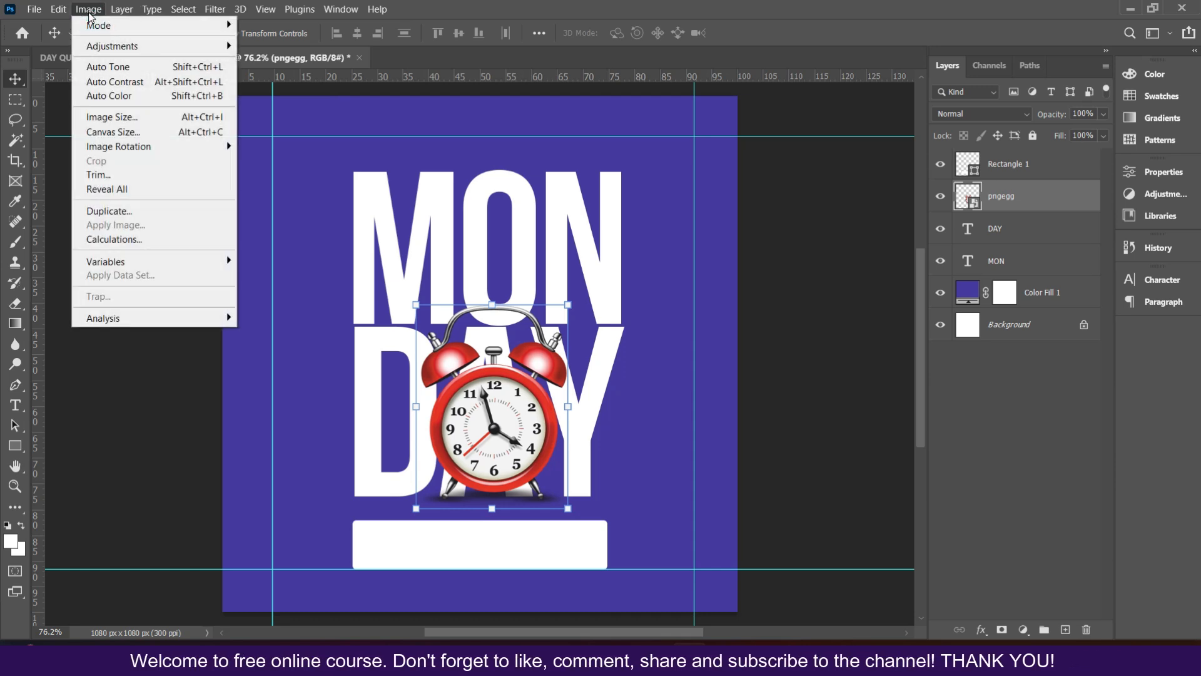
mouse_move(92, 47)
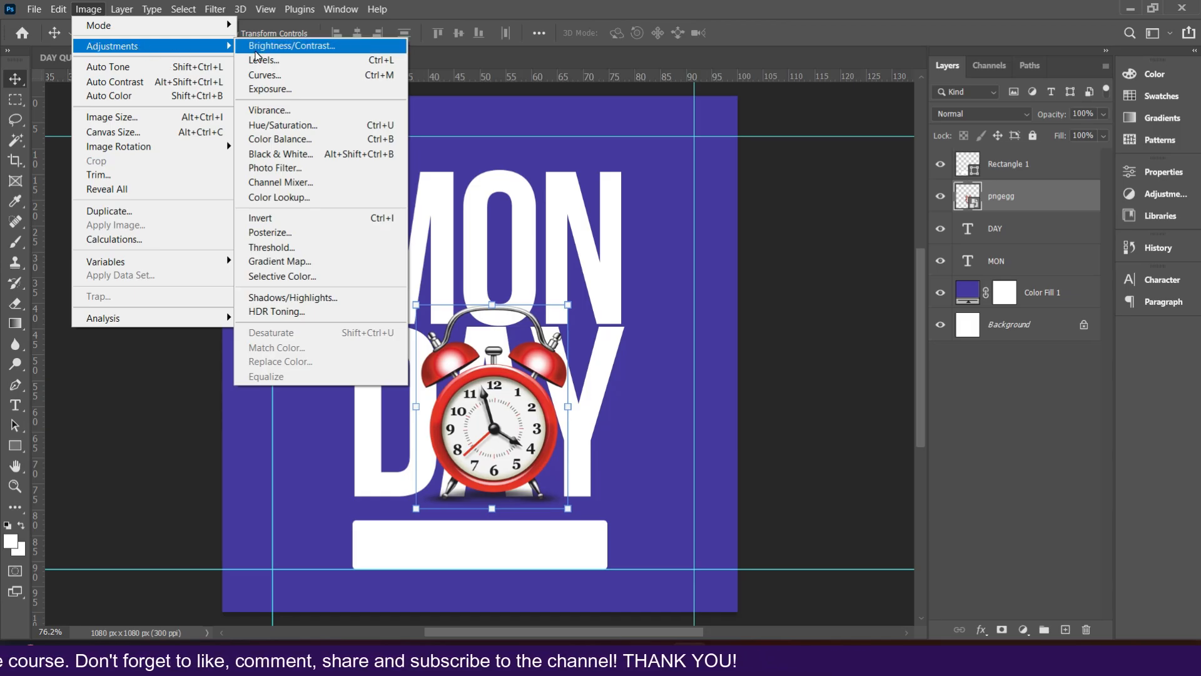
click(280, 126)
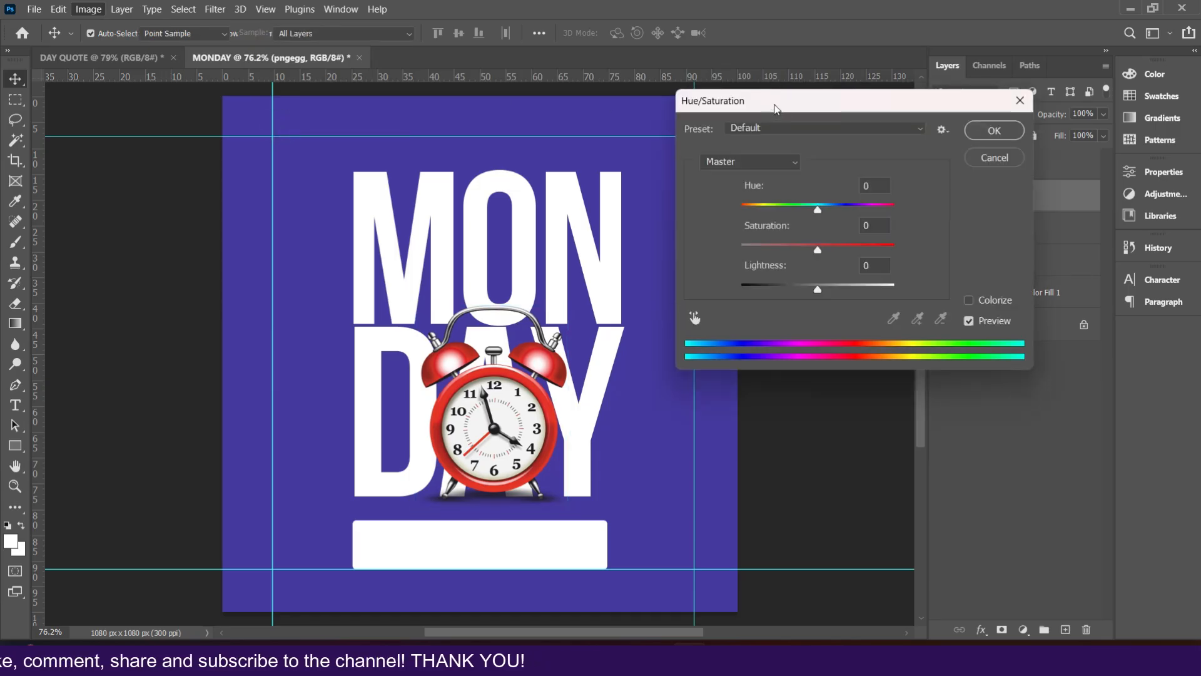
drag(775, 108, 810, 102)
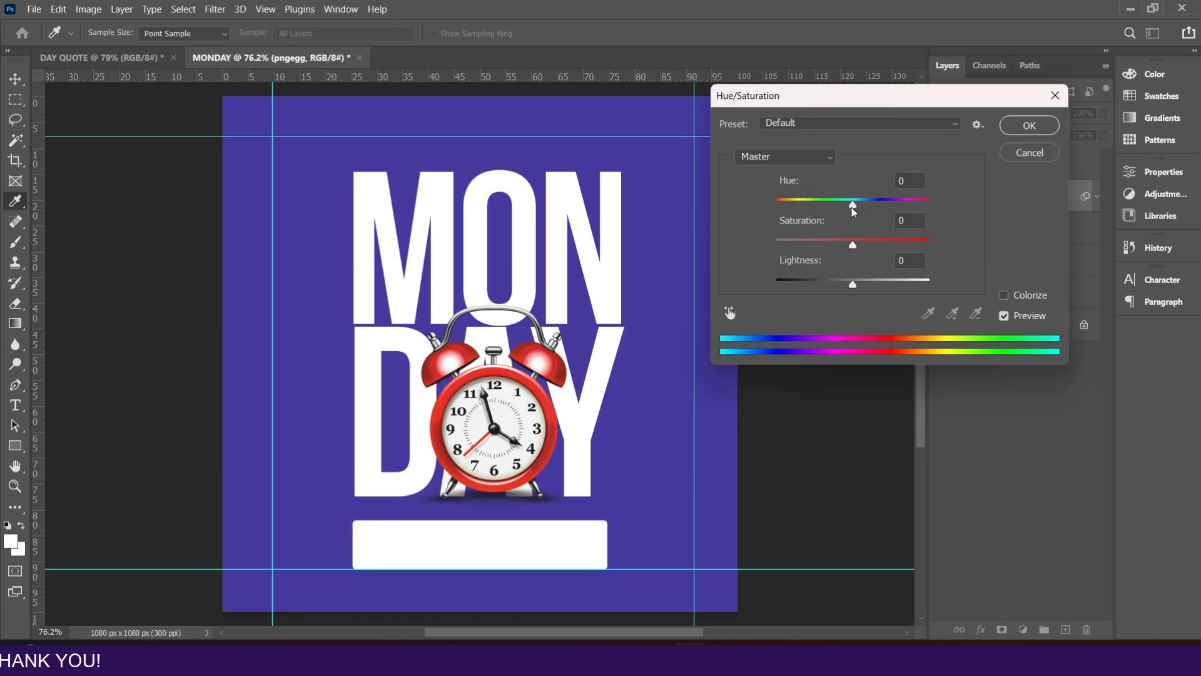
drag(851, 206, 803, 219)
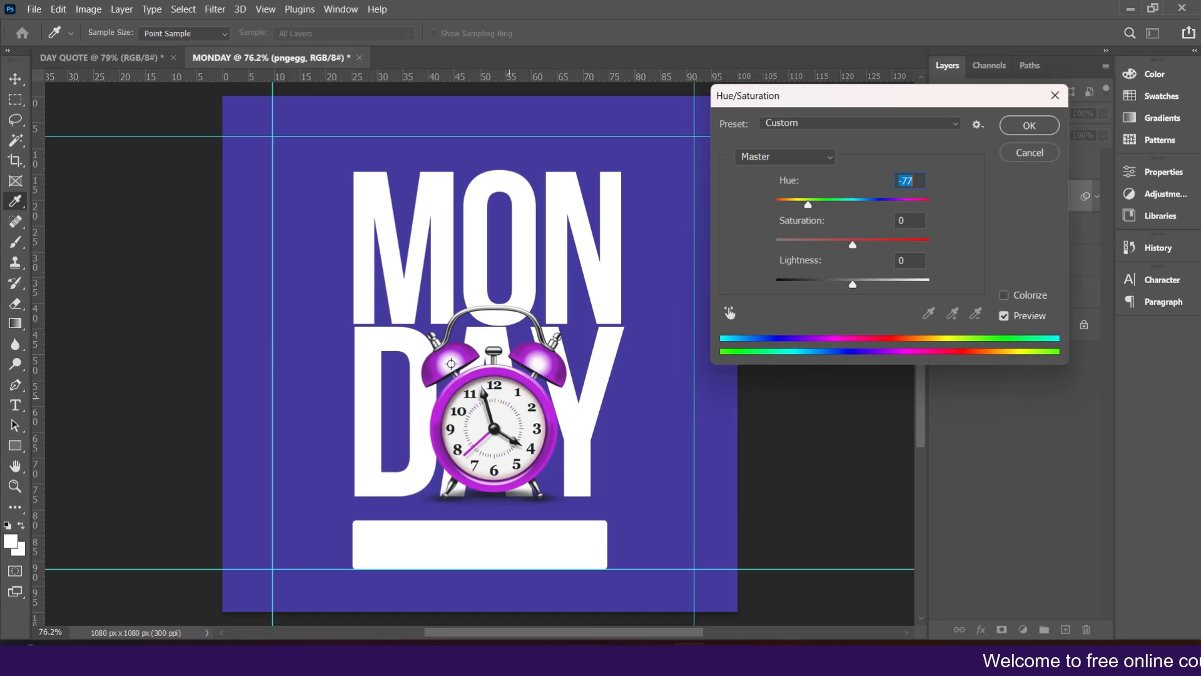
drag(807, 207, 787, 216)
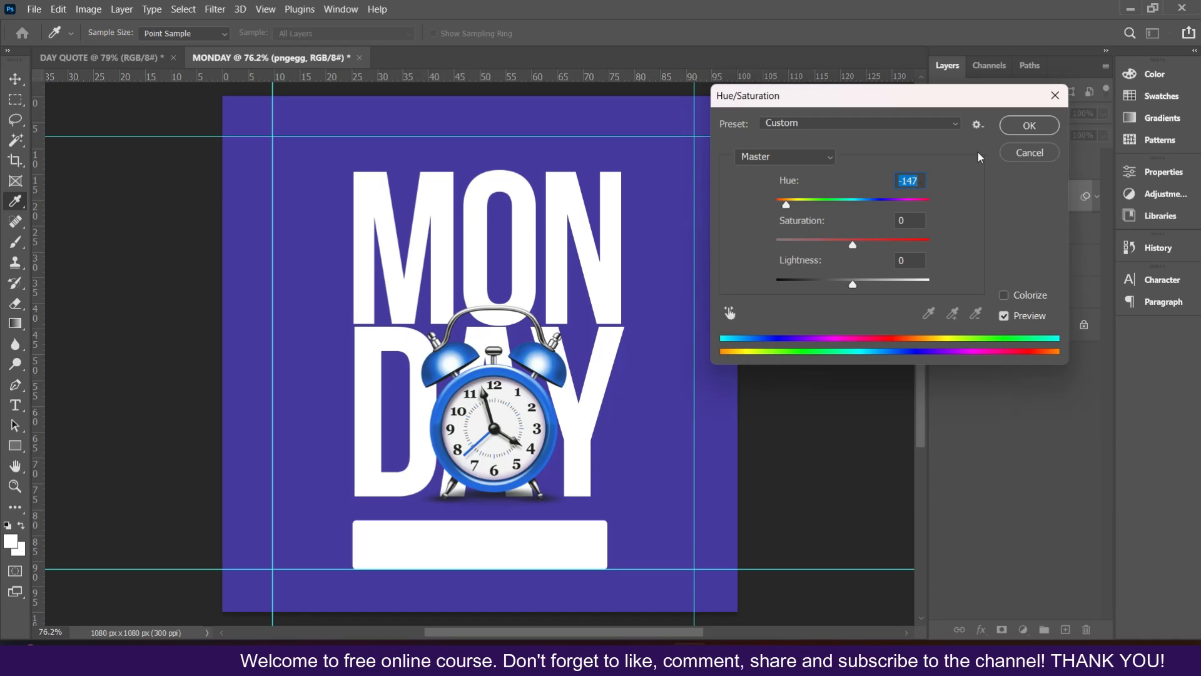
click(1029, 127)
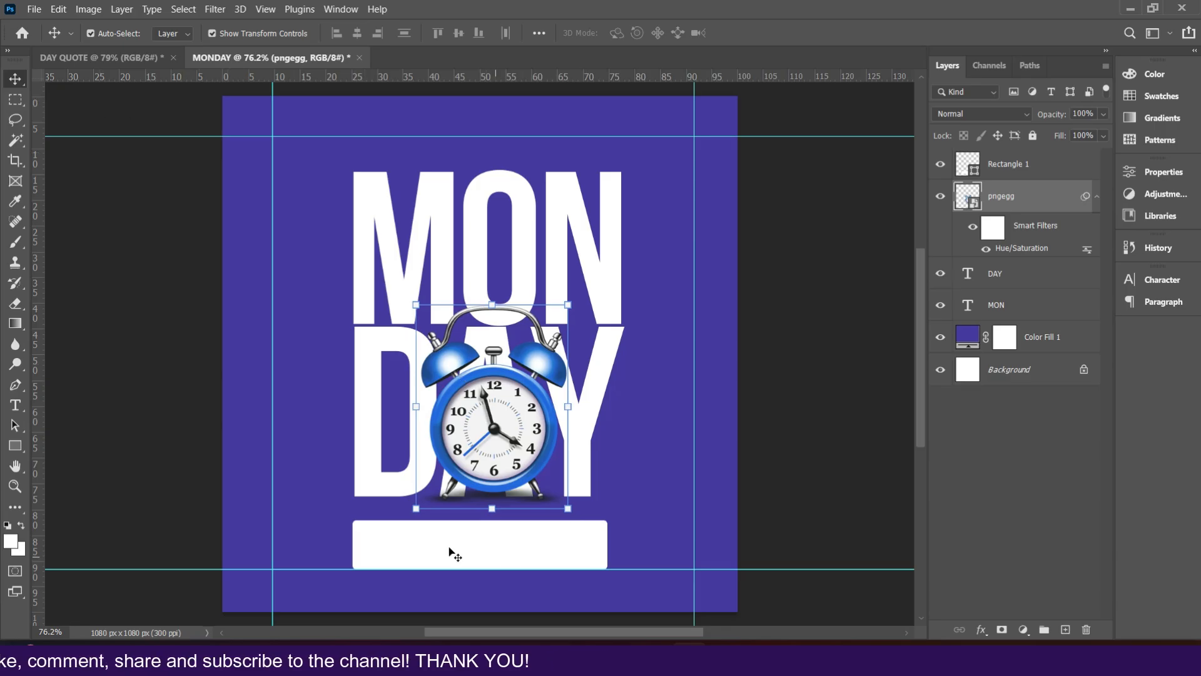
Step: Add a new text layer left of DAY containing the contact phone number and commit it
scroll(451, 554, down, 2)
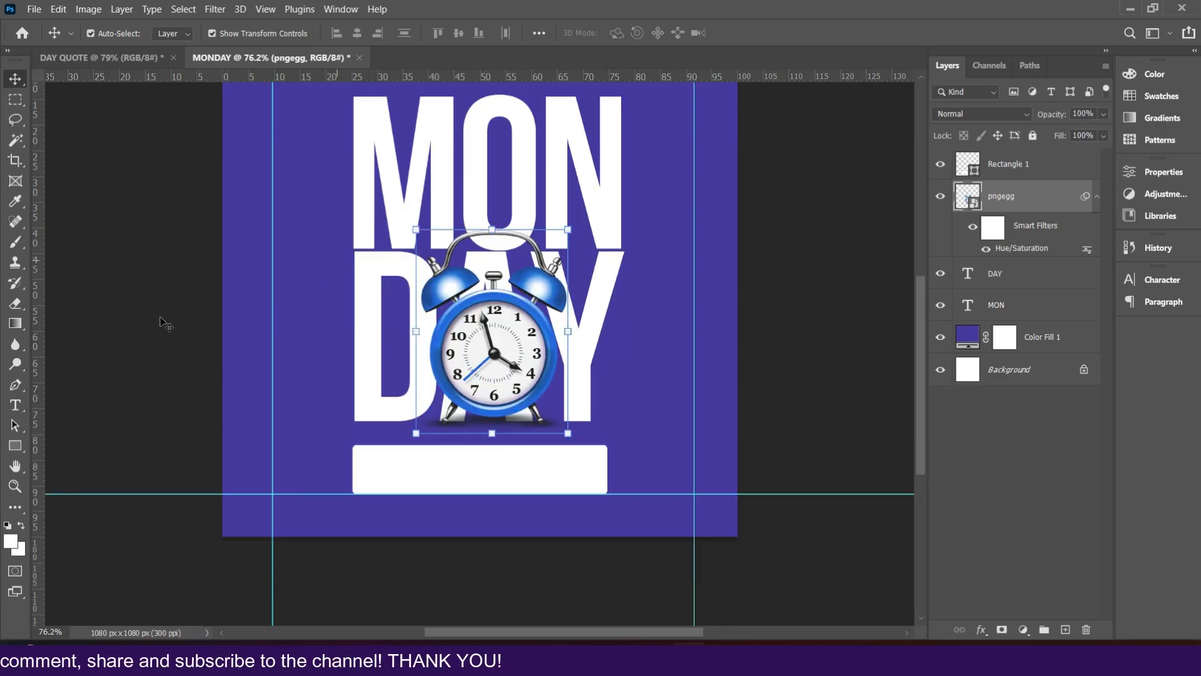
click(15, 407)
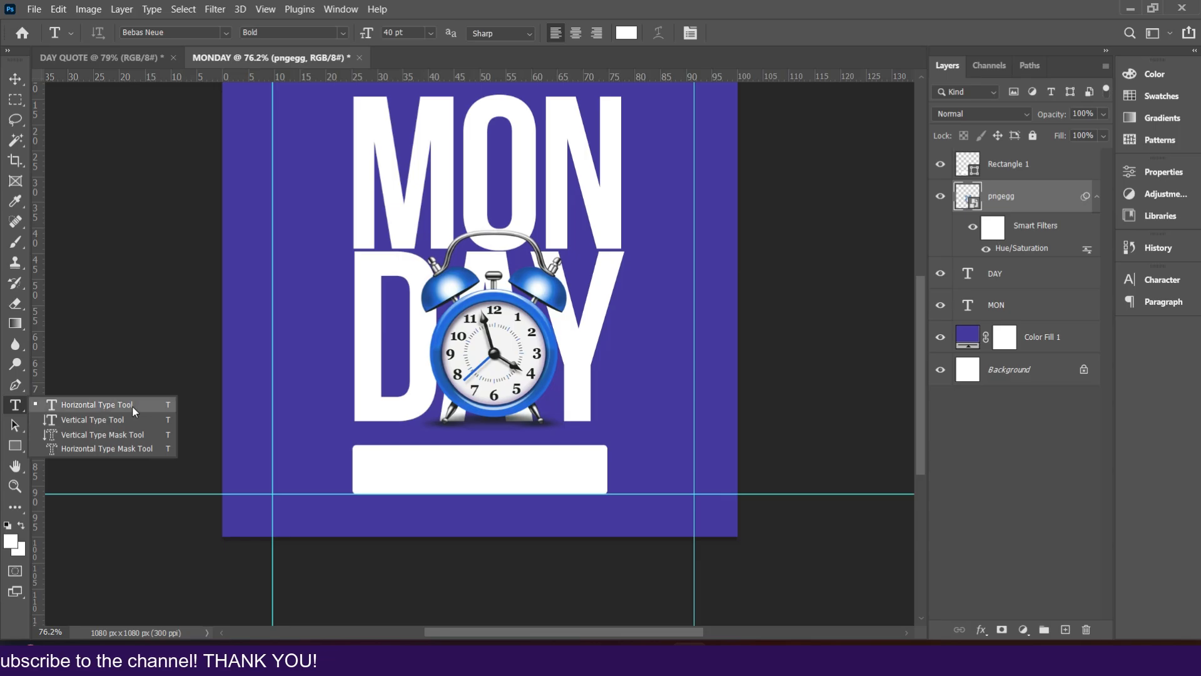
click(133, 411)
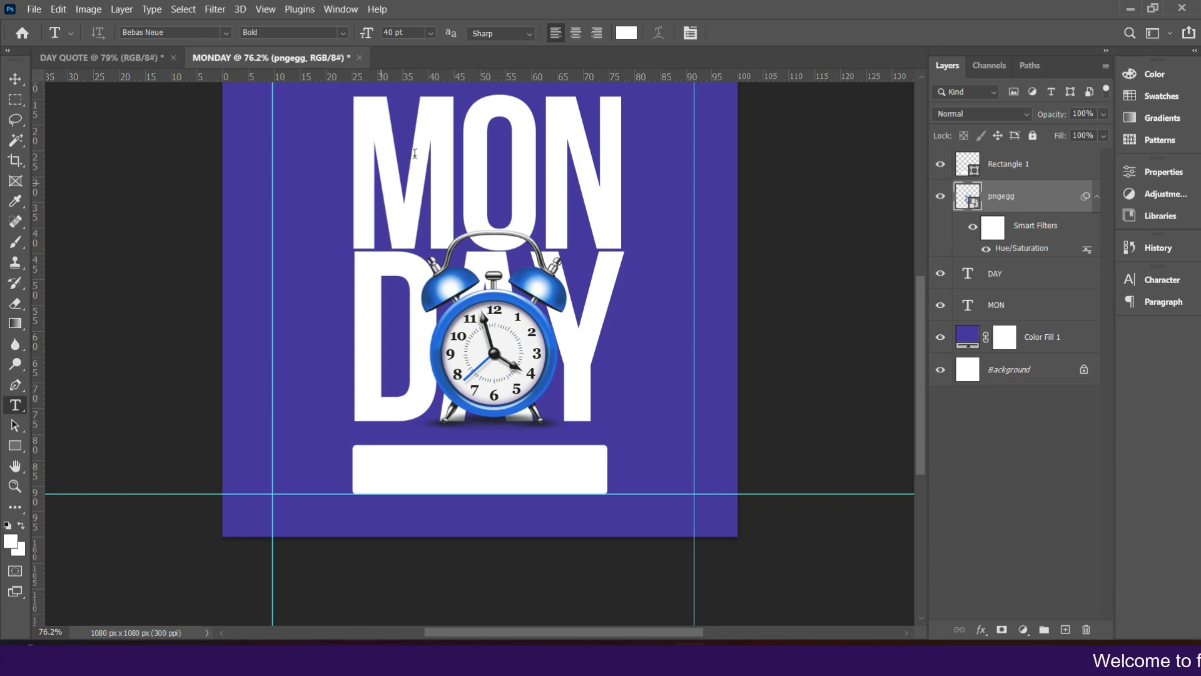
click(483, 153)
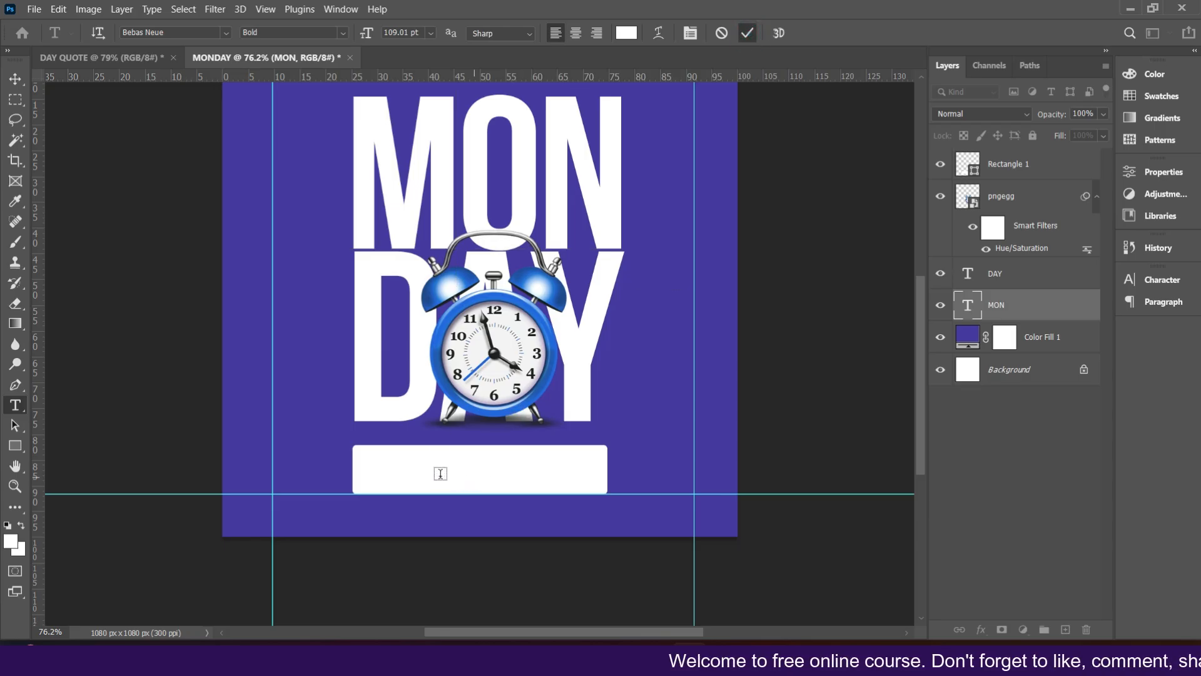
click(468, 479)
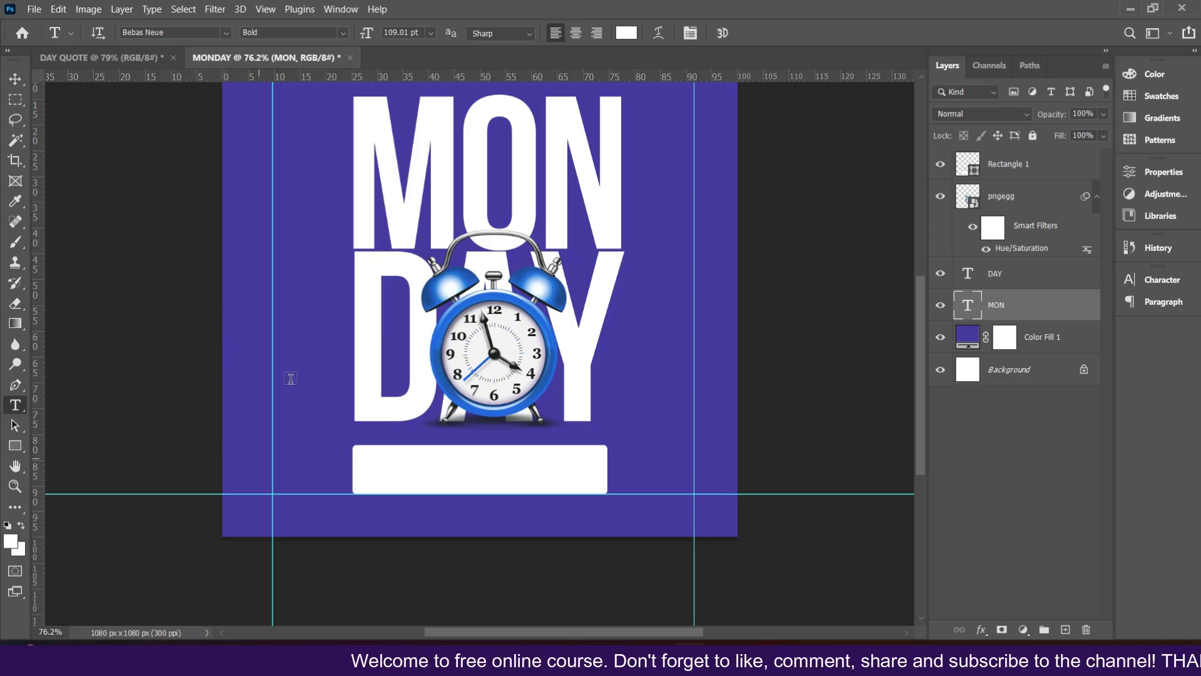
click(248, 399)
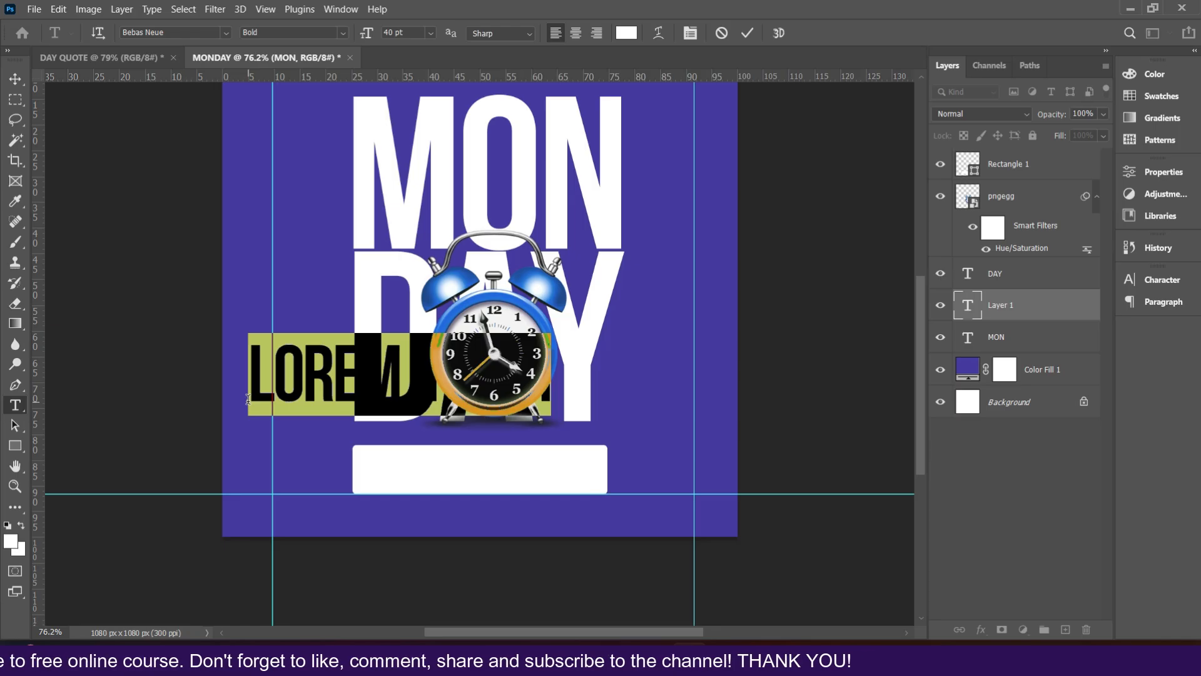
text(G)
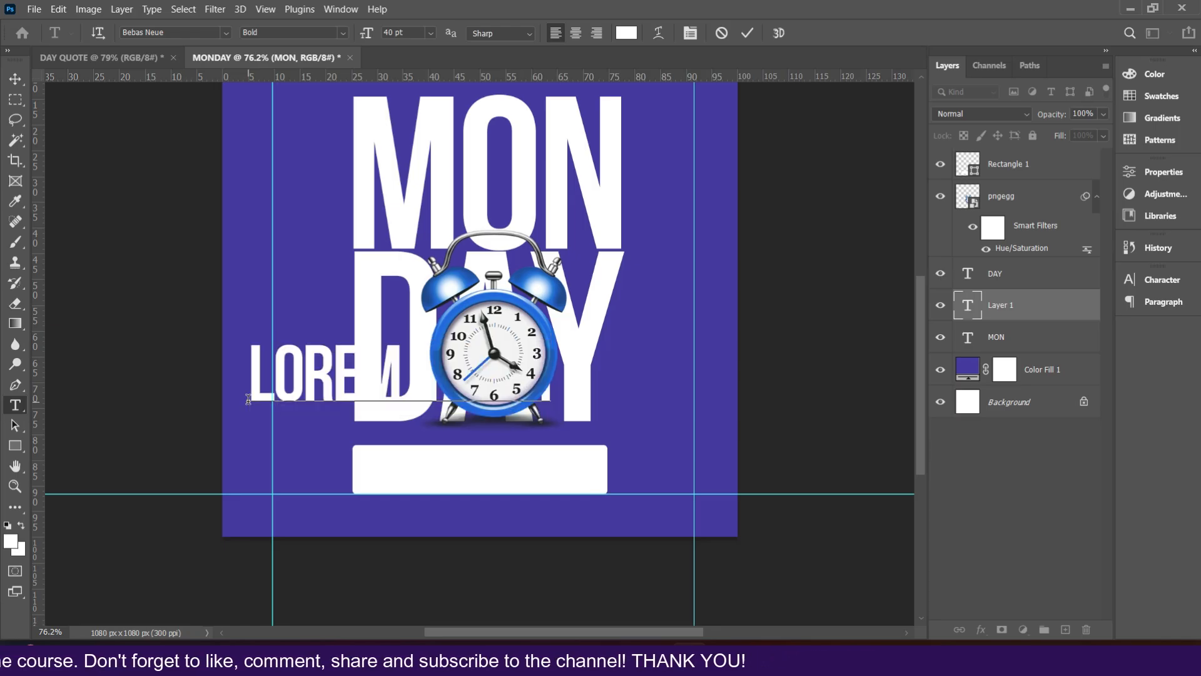
text(2)
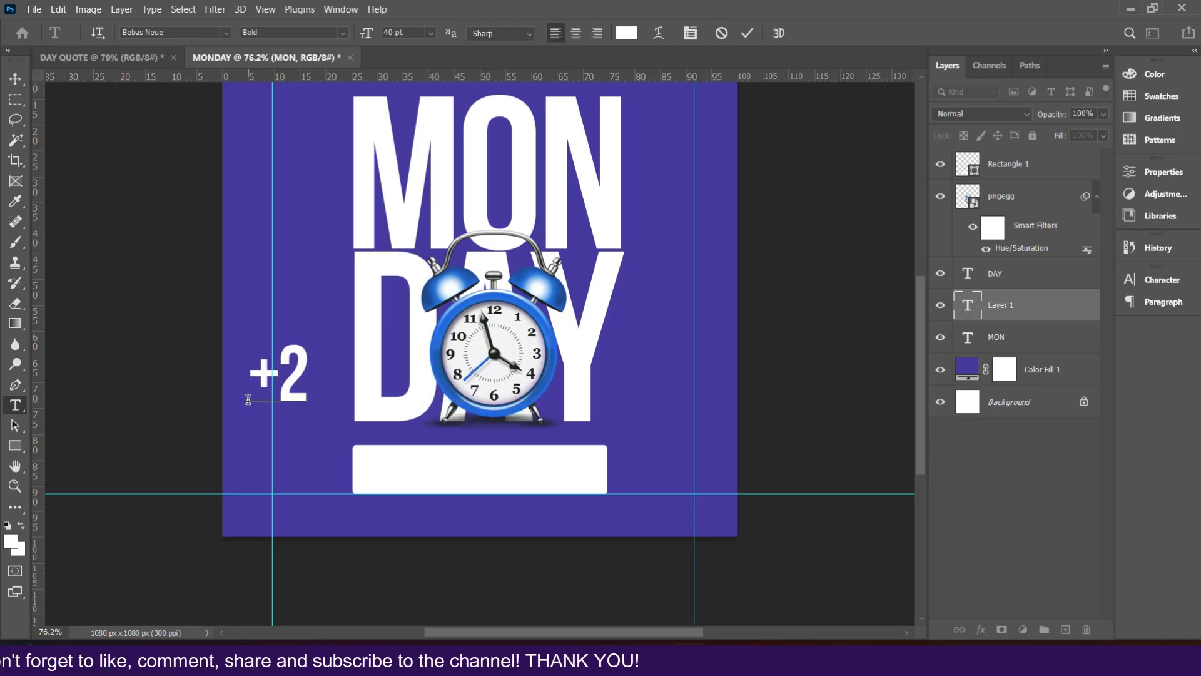
key(BackSpace)
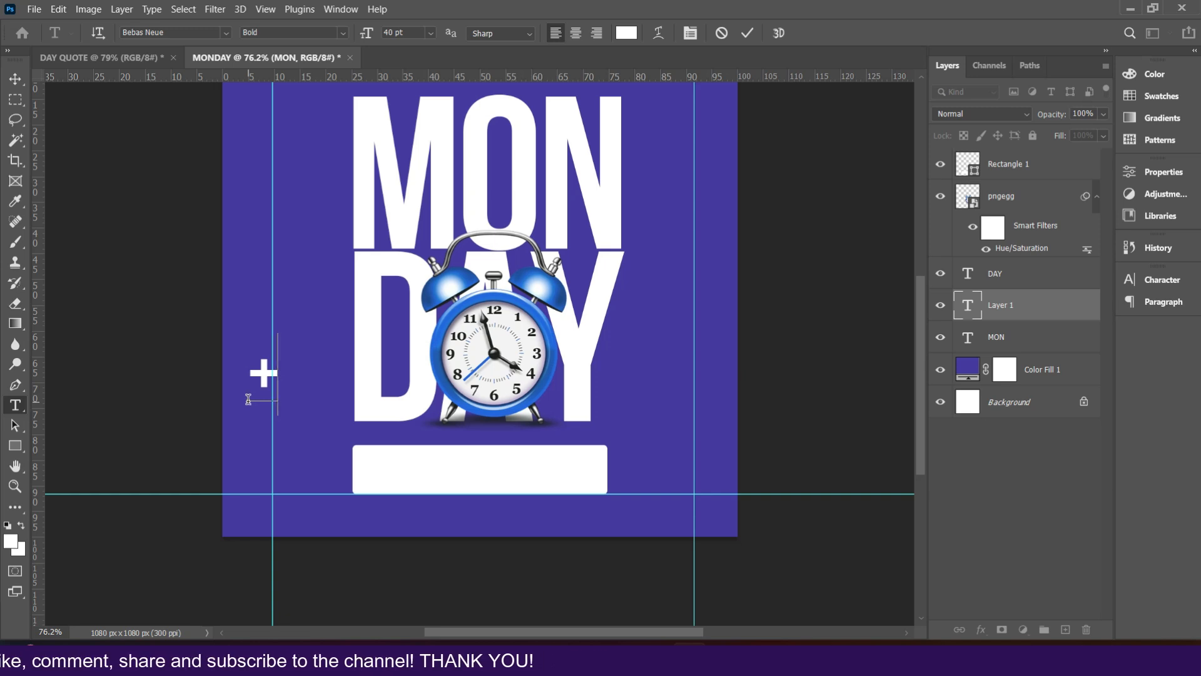
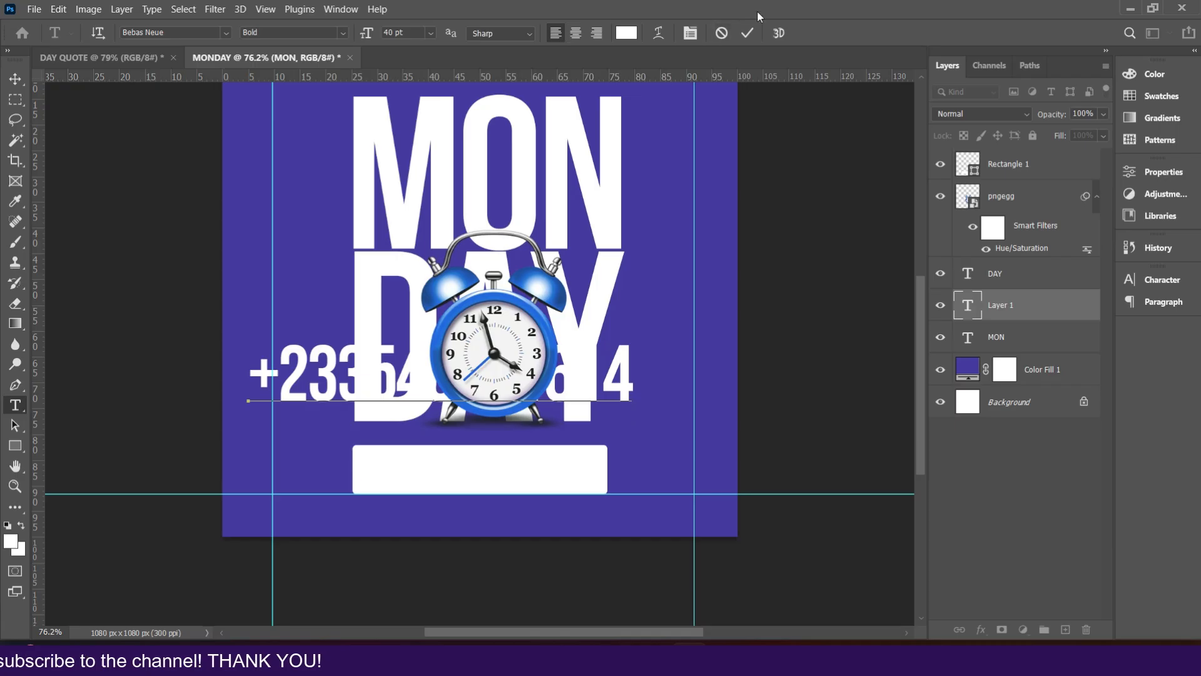
click(747, 34)
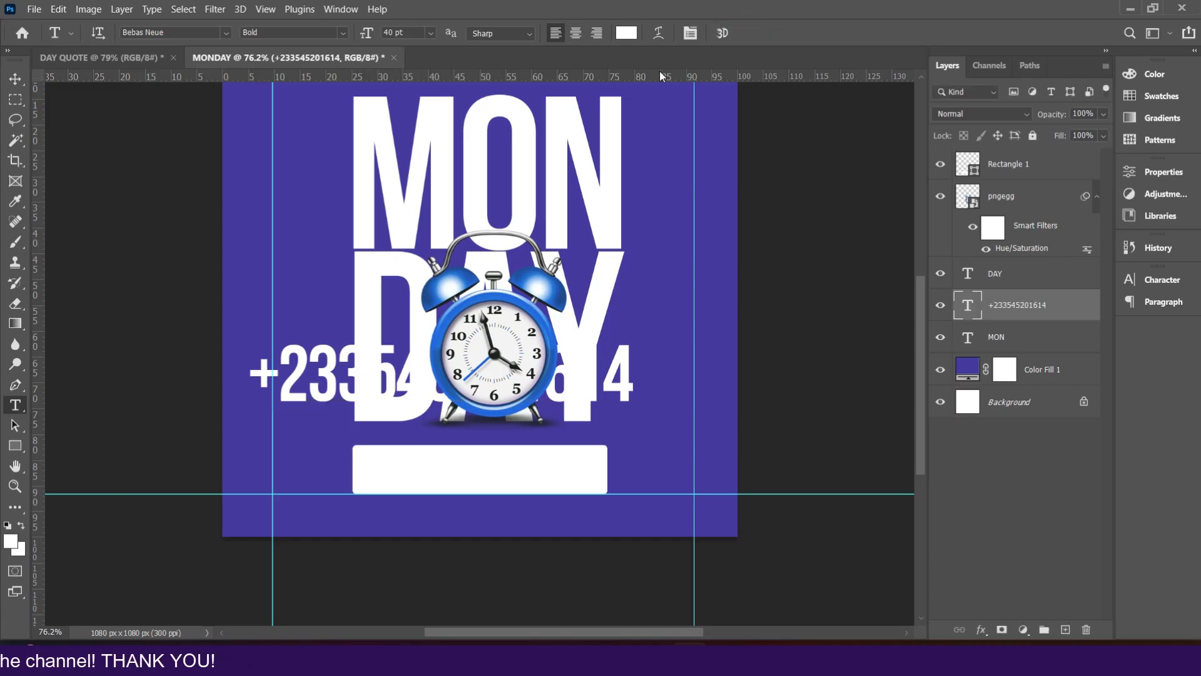
Step: Set the phone number text to Montserrat Medium at 6 pt
click(225, 32)
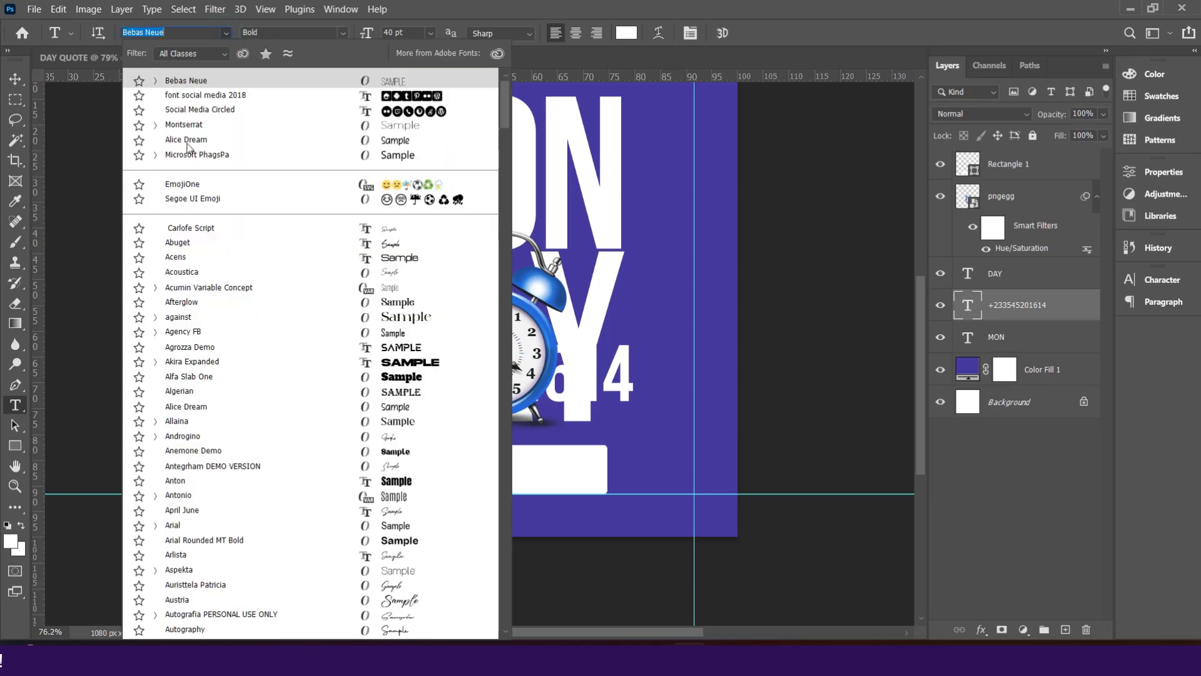
click(216, 125)
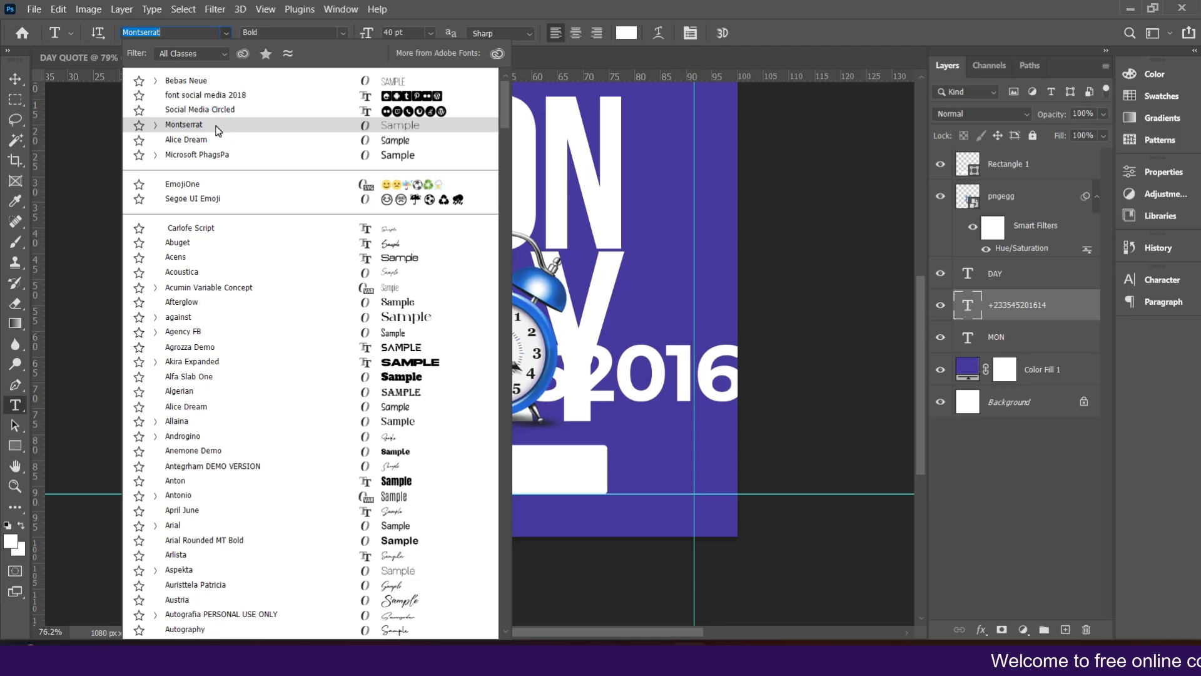
click(1161, 282)
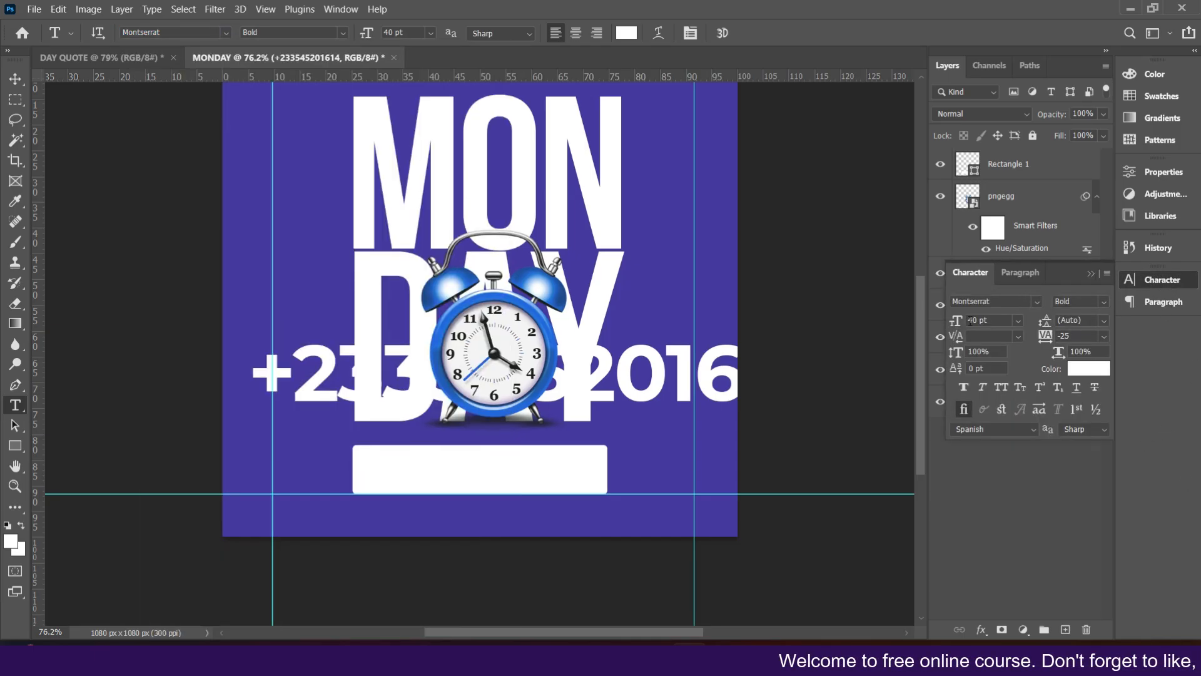
click(1104, 302)
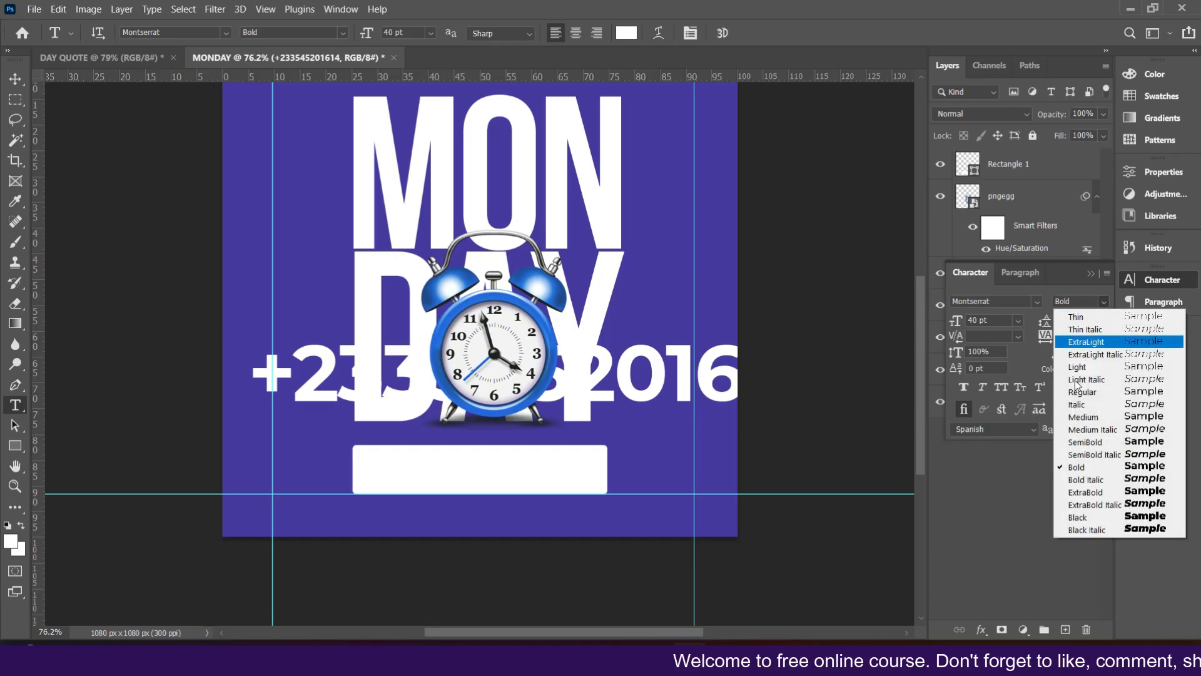
click(1079, 417)
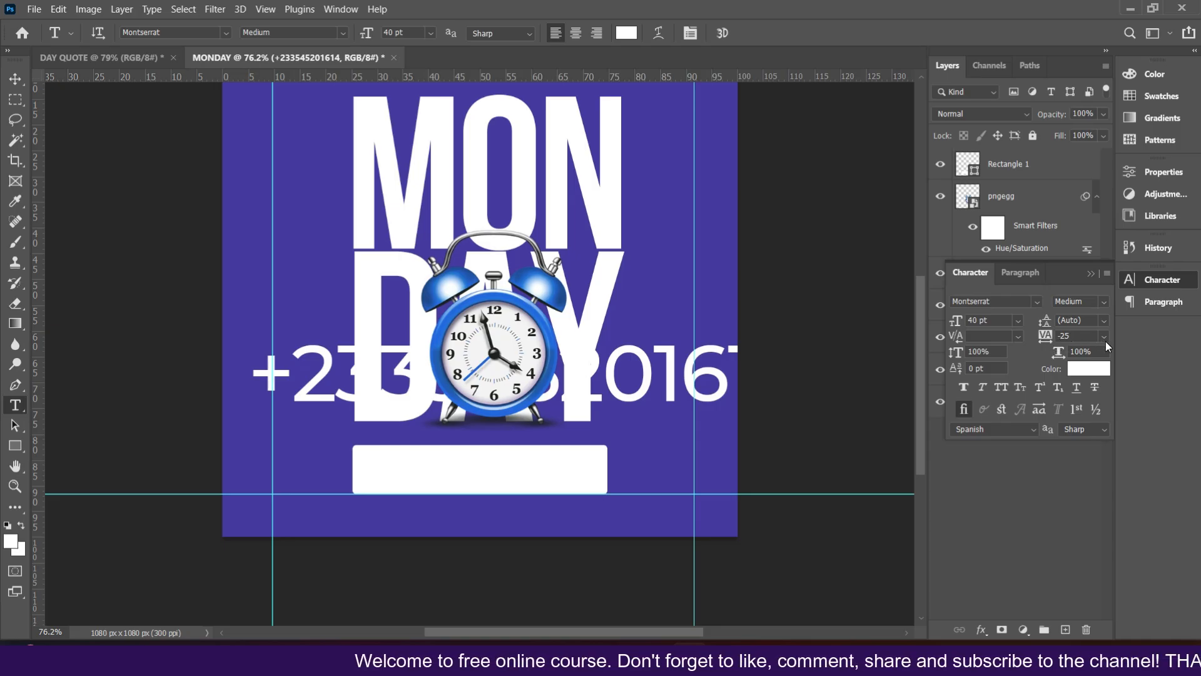
click(1019, 320)
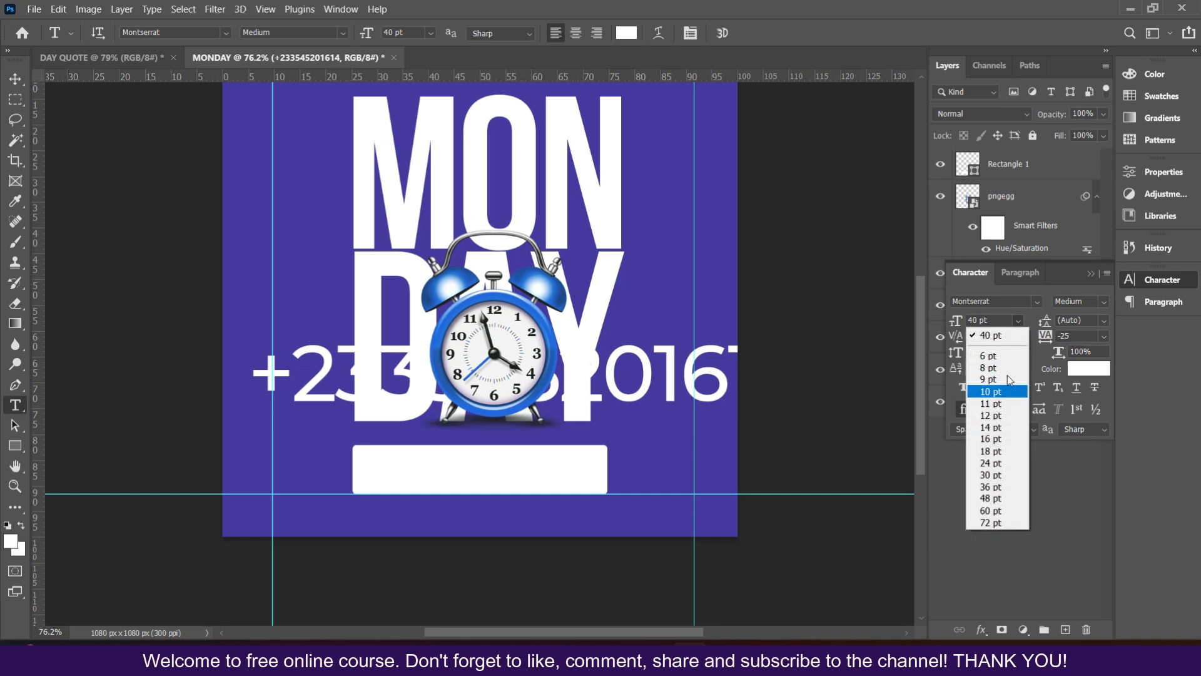
click(1001, 333)
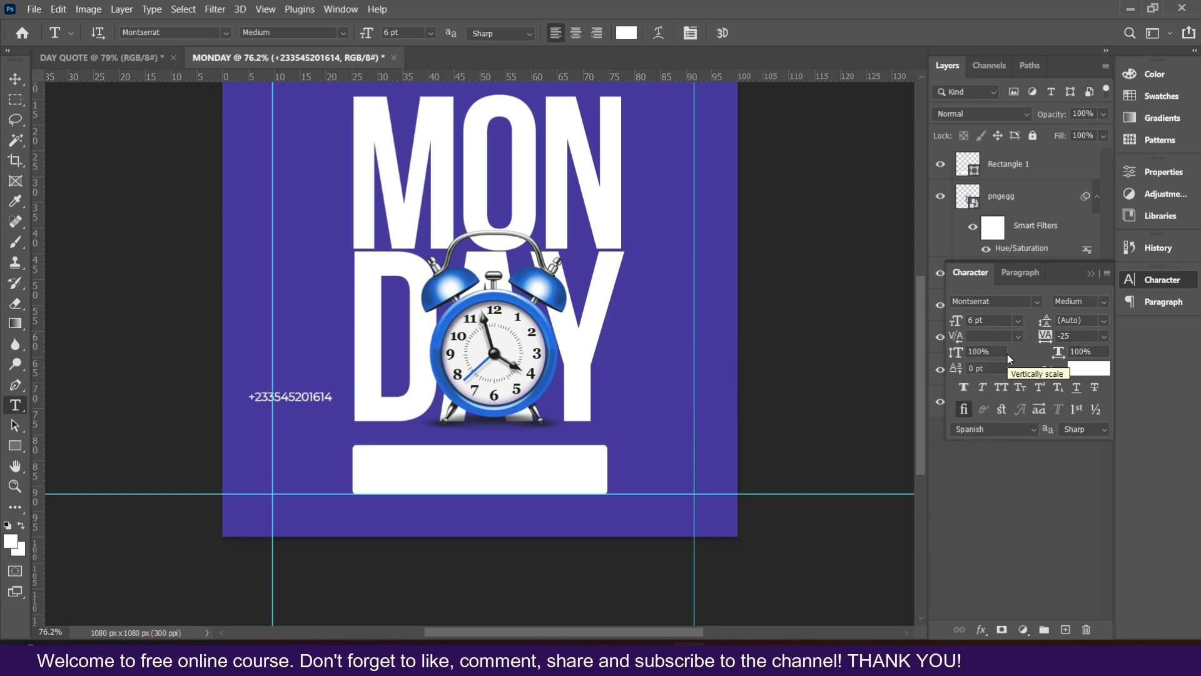
Step: Move the phone number into the white banner and colour it with the purple sampled from the background
click(16, 81)
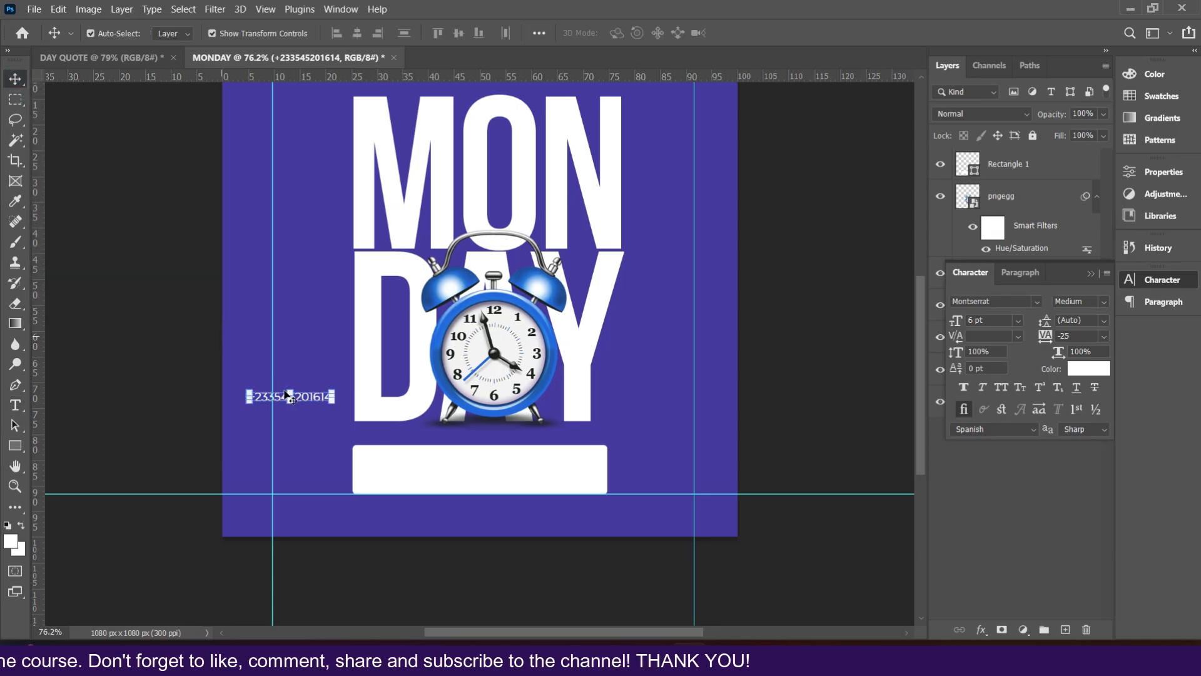
drag(315, 397, 549, 466)
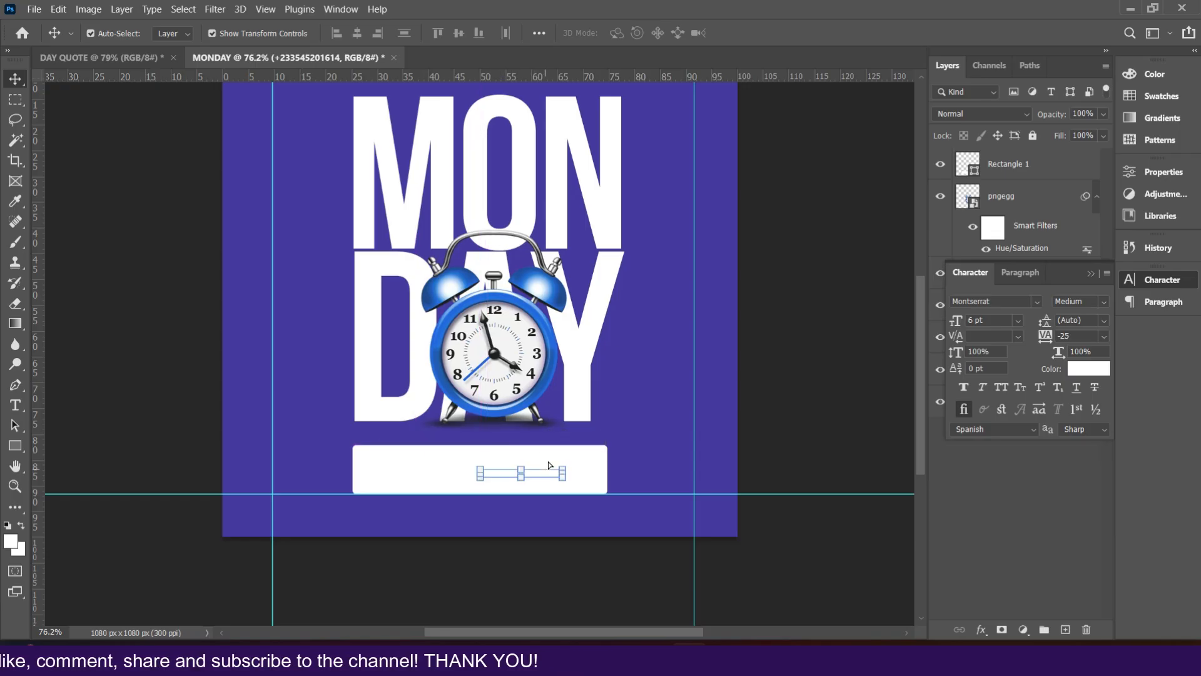
drag(1075, 279, 780, 183)
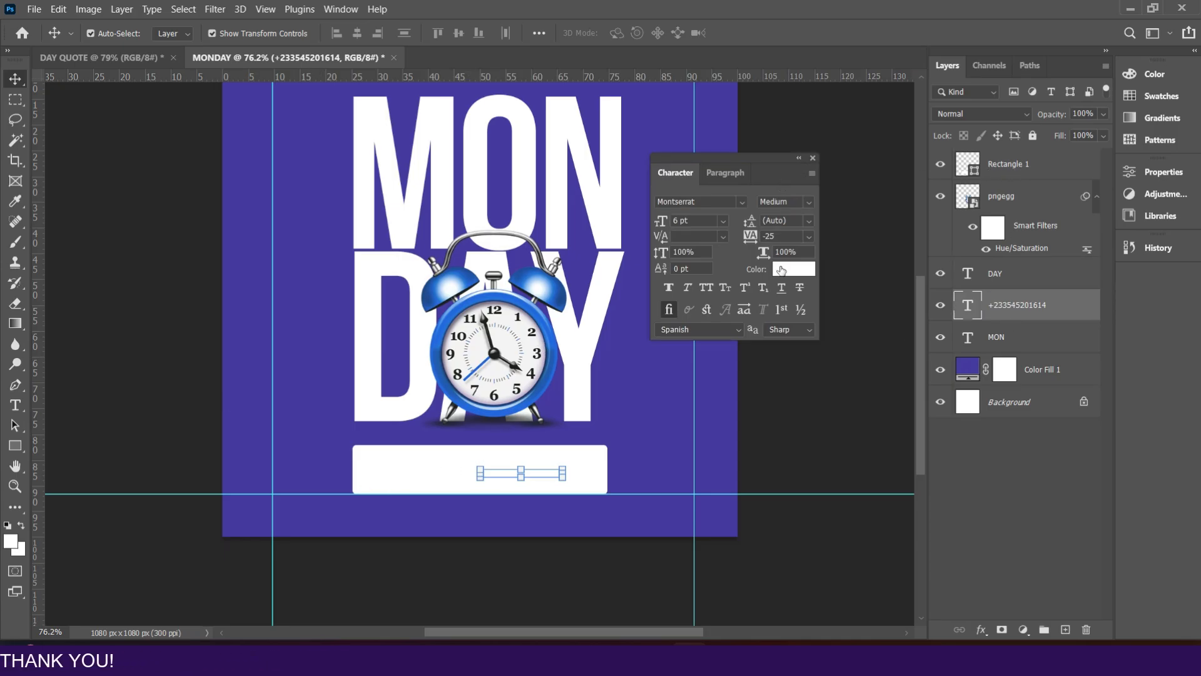
click(796, 270)
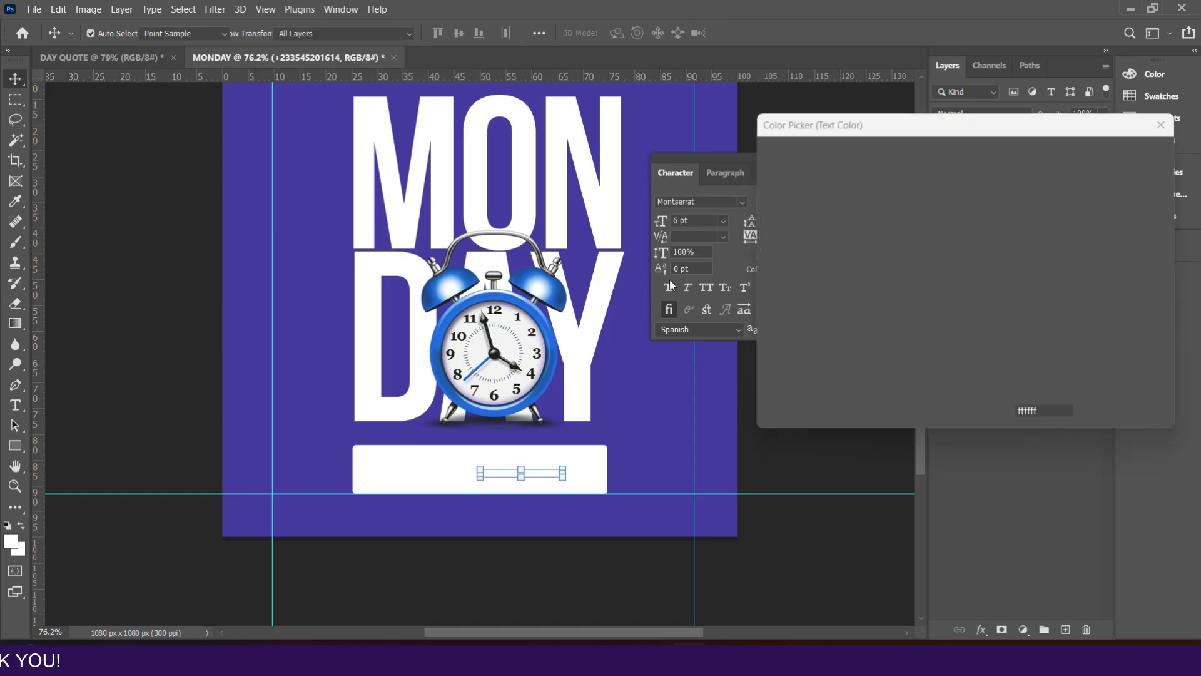
click(293, 308)
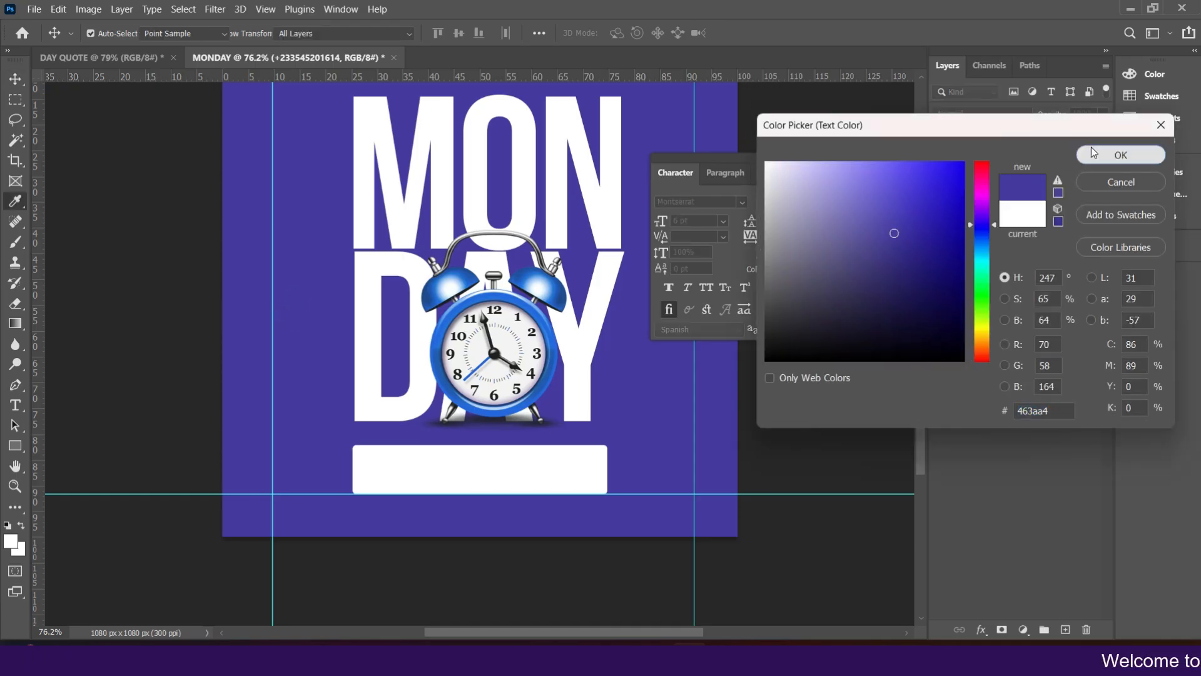
click(1091, 148)
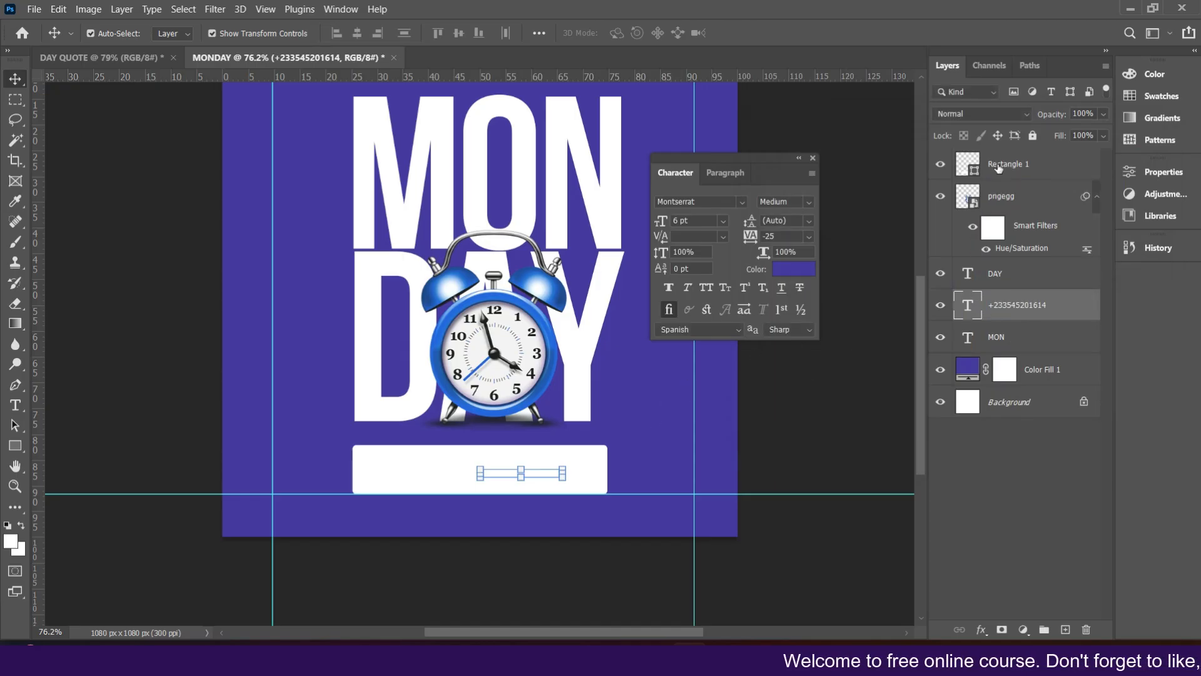
Step: Move the rectangle layer down beneath the text layers, just above the colour fill
click(1001, 166)
drag(1009, 174, 1013, 344)
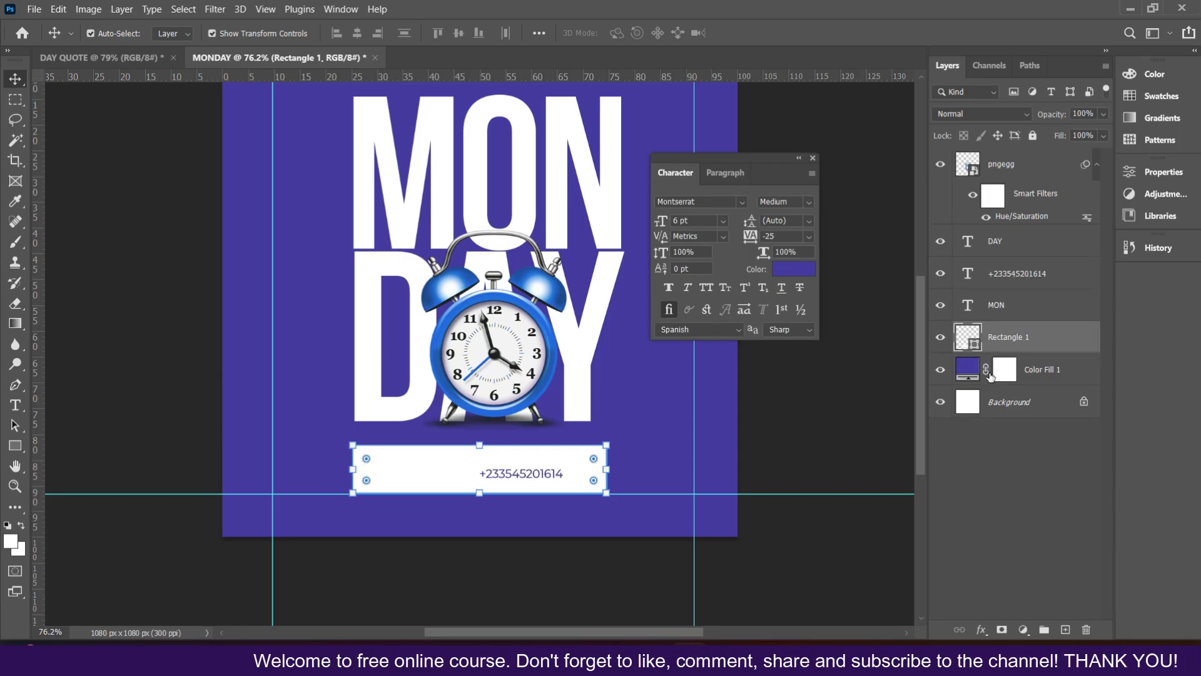
Step: Set the phone number text to 8 pt Montserrat SemiBold
click(498, 473)
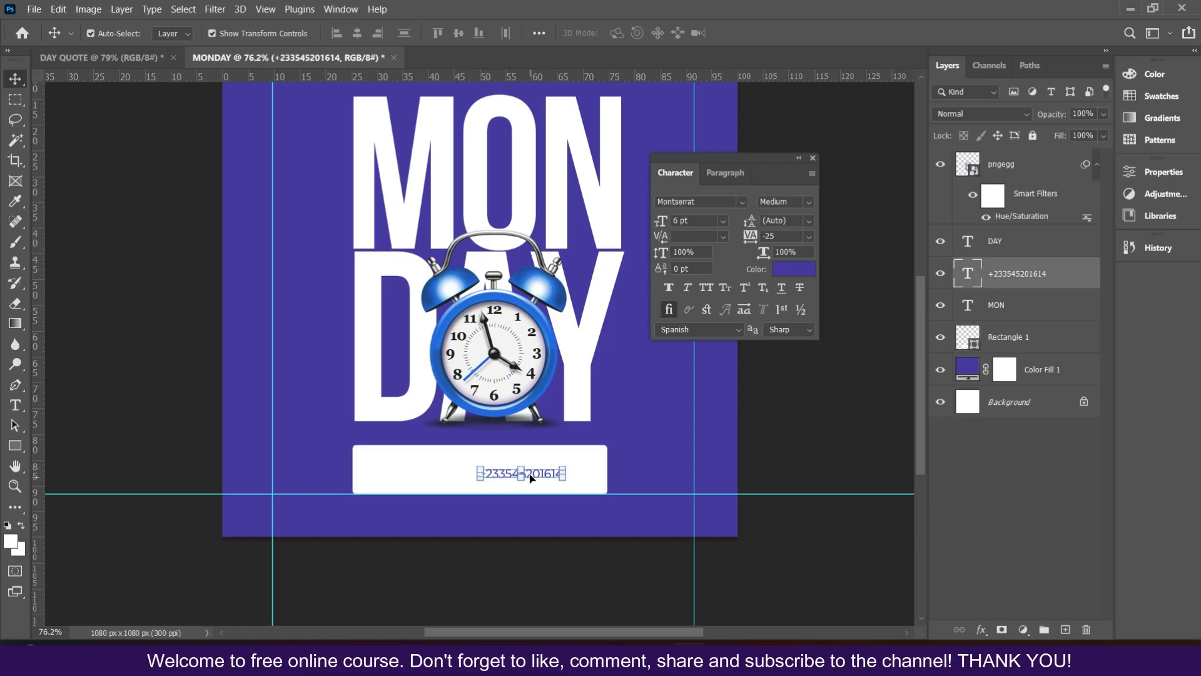
click(723, 222)
click(698, 279)
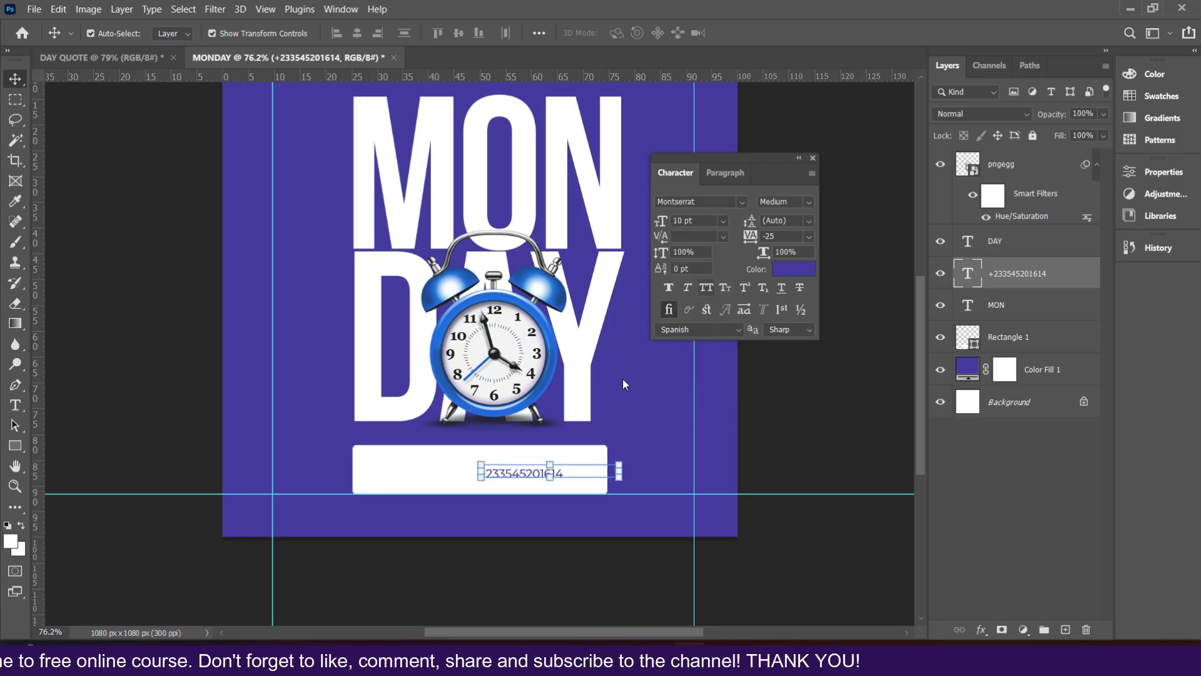
click(723, 222)
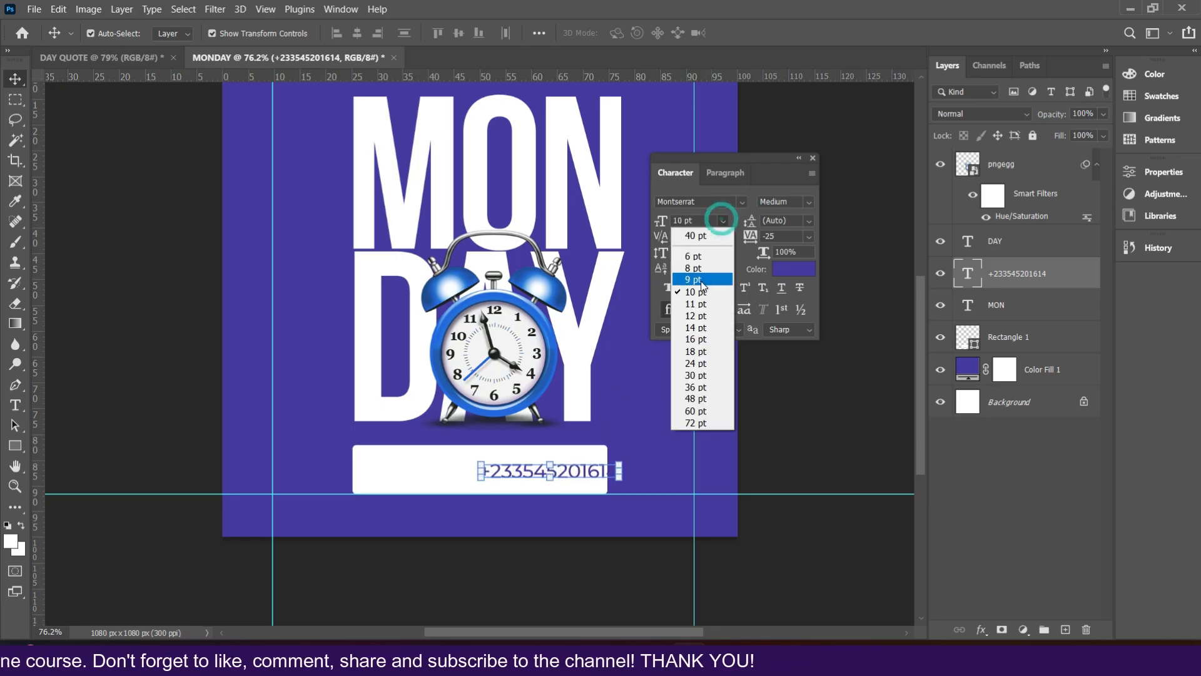
click(703, 266)
click(722, 222)
click(700, 253)
click(813, 200)
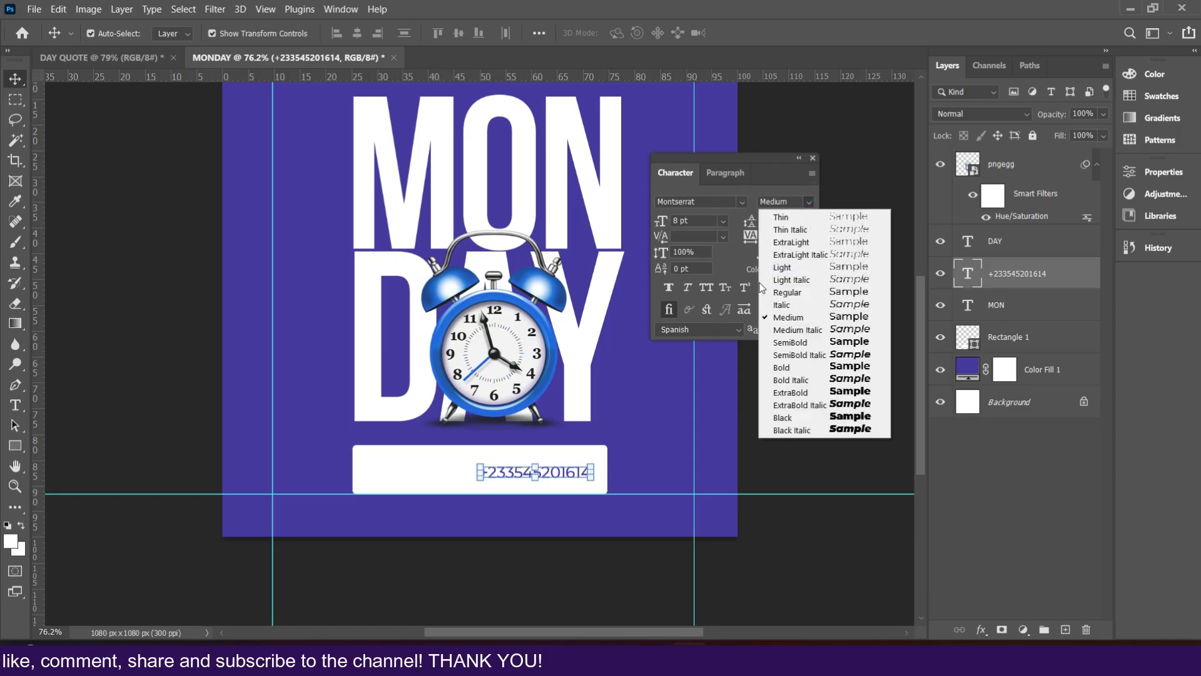
click(786, 344)
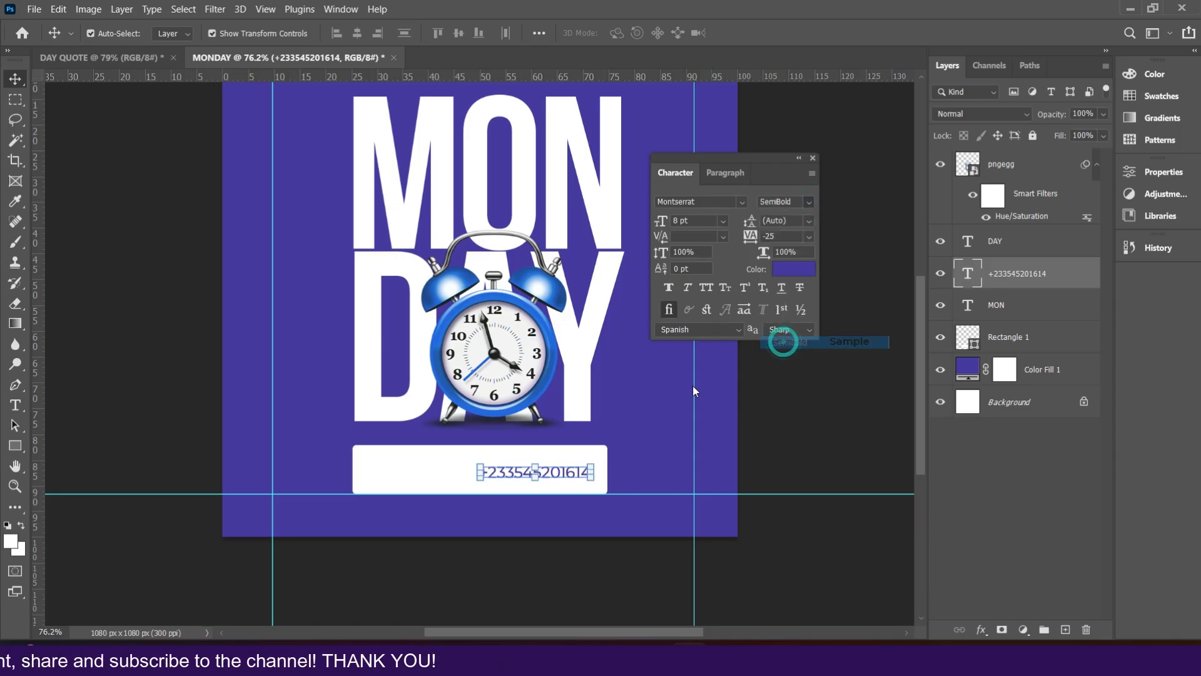
Step: Nudge the phone number slightly left within the white banner
mouse_move(580, 476)
mouse_down()
mouse_move(578, 486)
mouse_move(573, 476)
mouse_up()
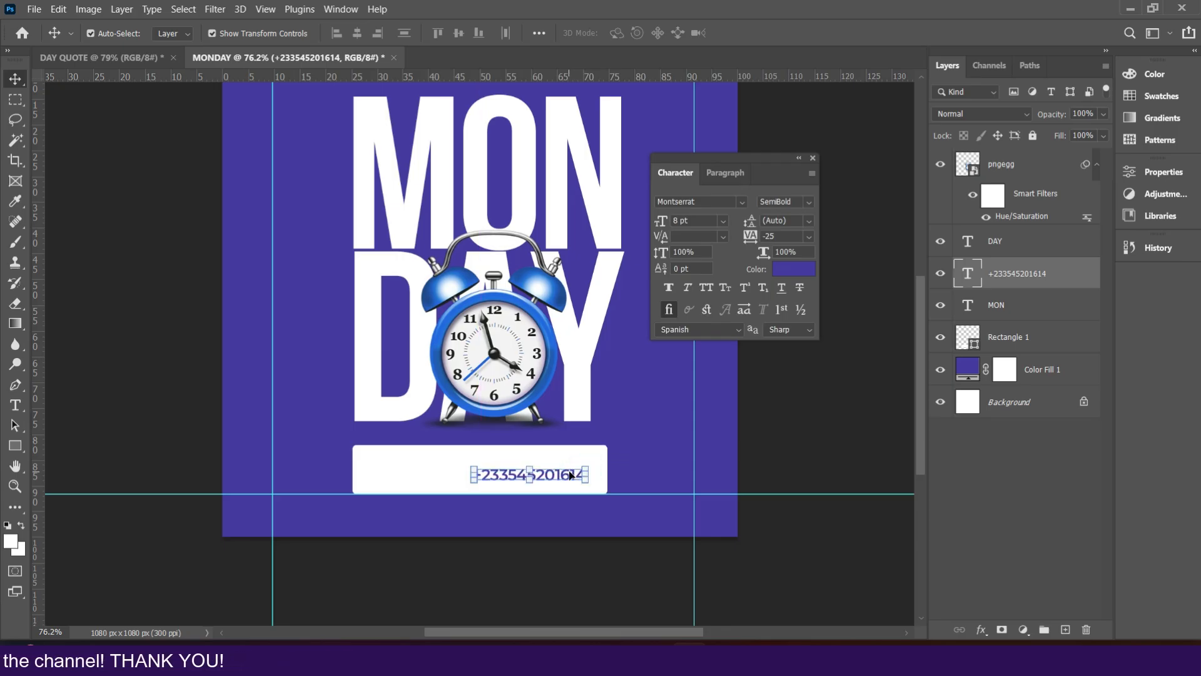
key(Up)
key(Up)
key(Up)
key(Up)
key(Up)
key(Up)
key(Up)
key(Up)
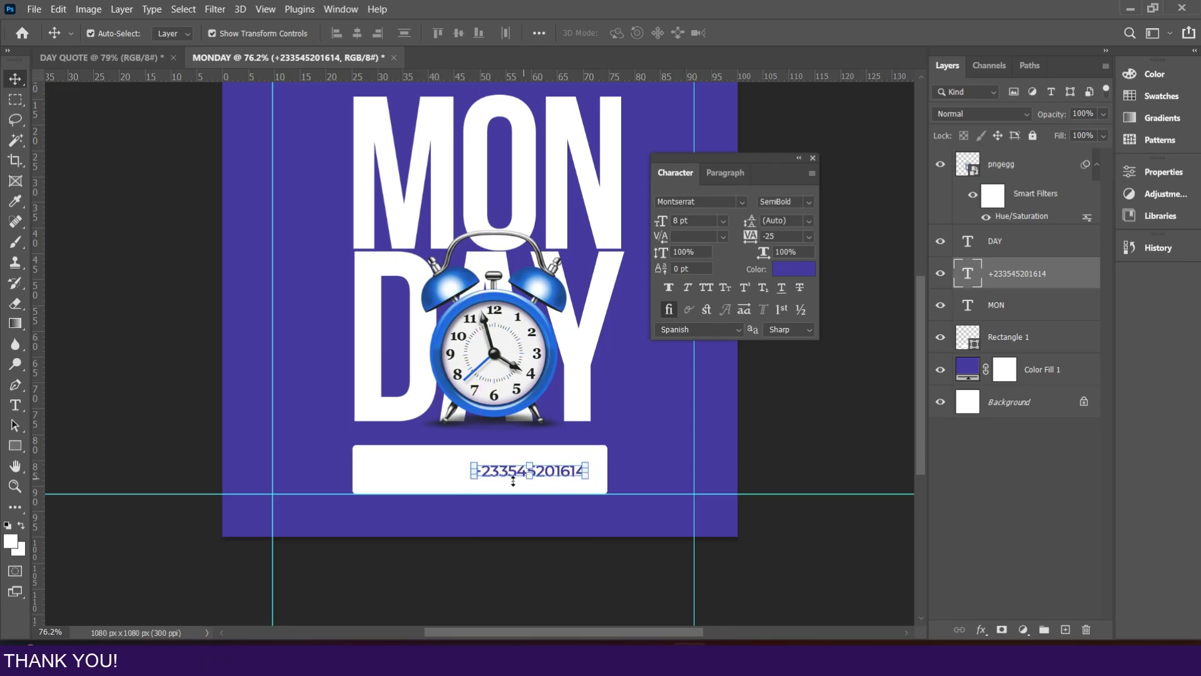
key(Down)
key(Down)
key(Down)
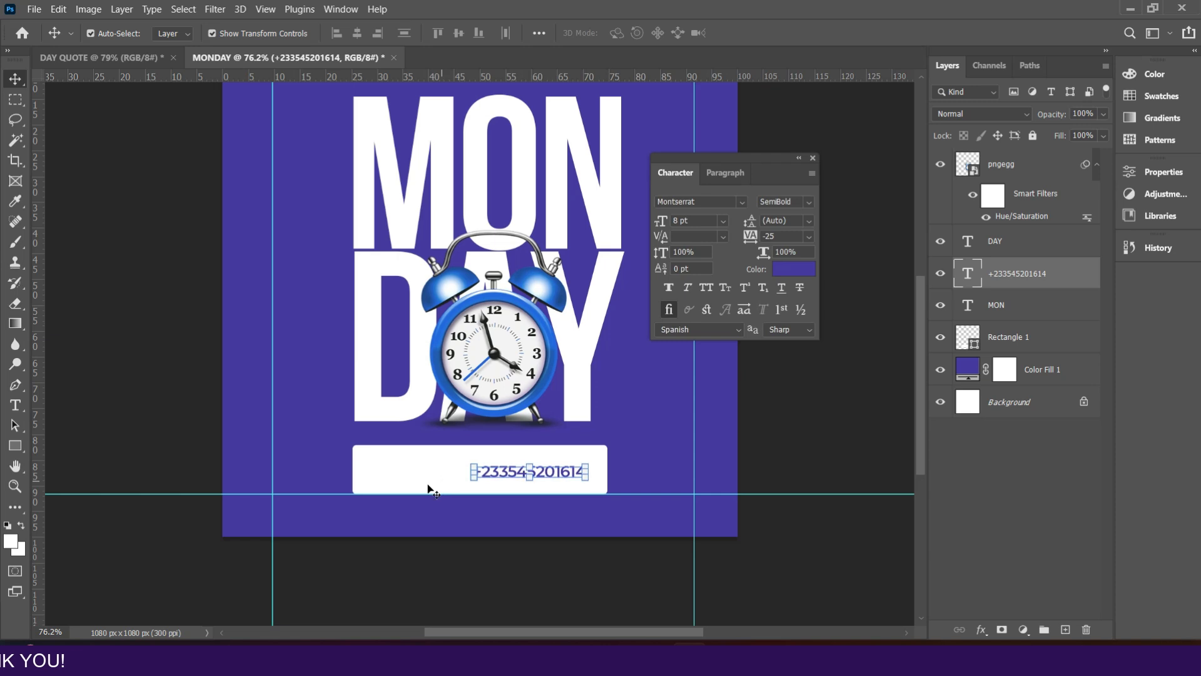
Step: Draw a rectangle about 173 x 69 px filled with the recent purple at the banner's left end
click(16, 446)
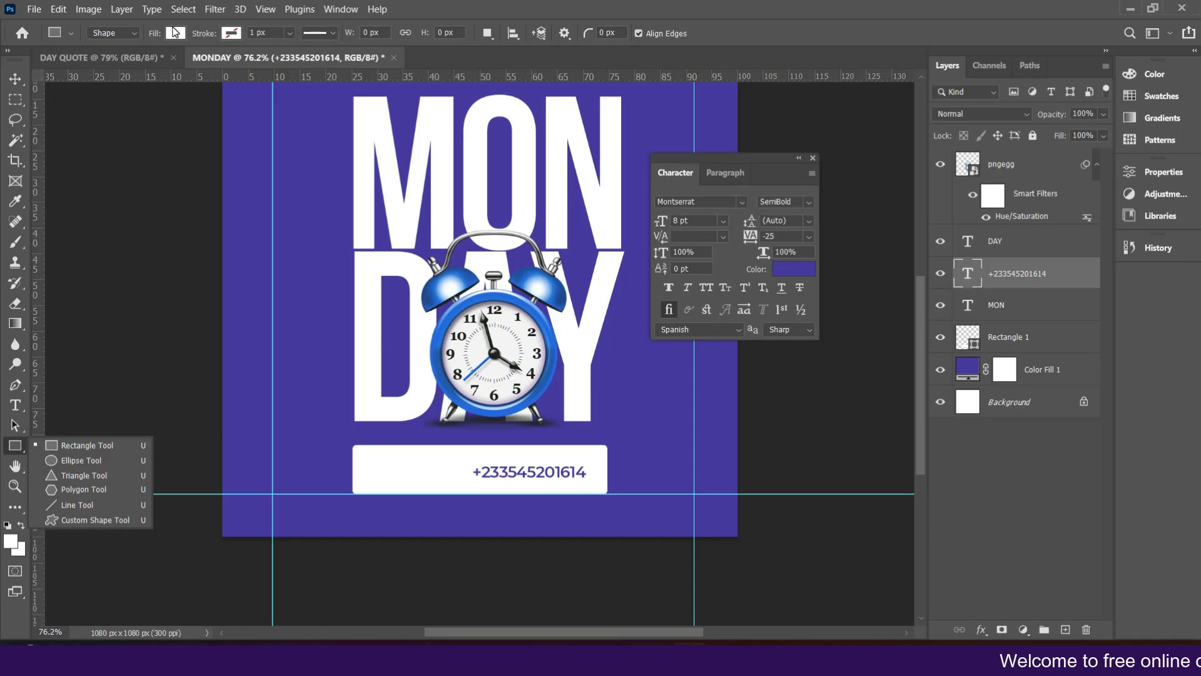
click(175, 33)
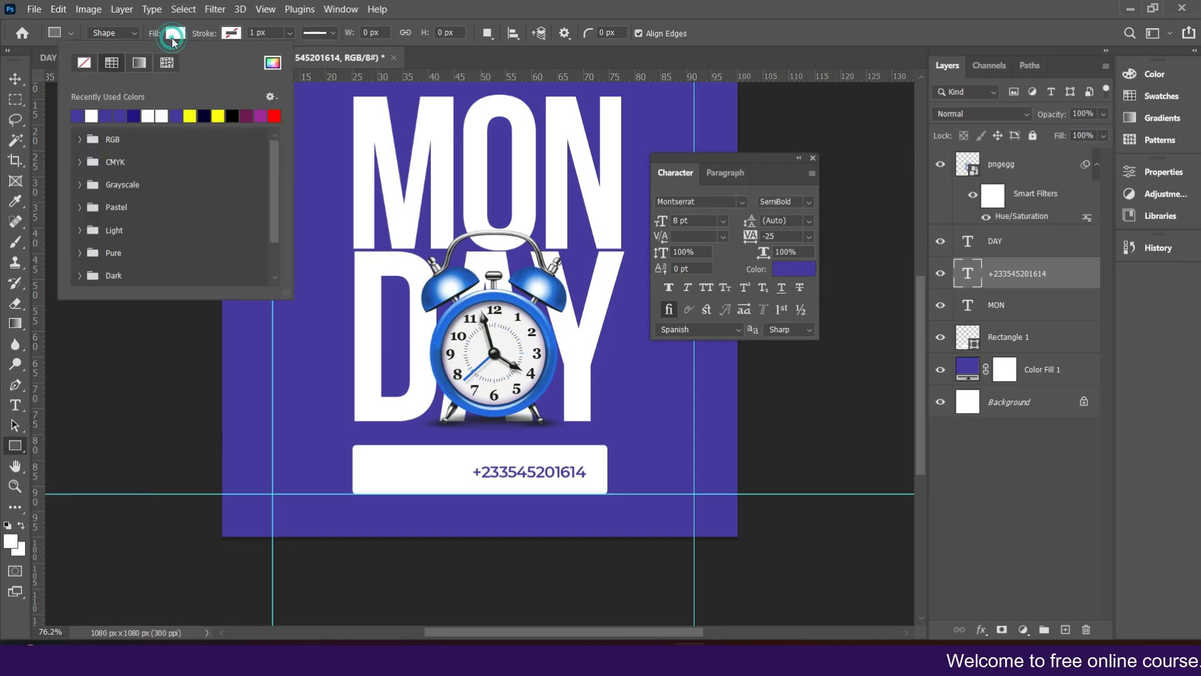
click(124, 115)
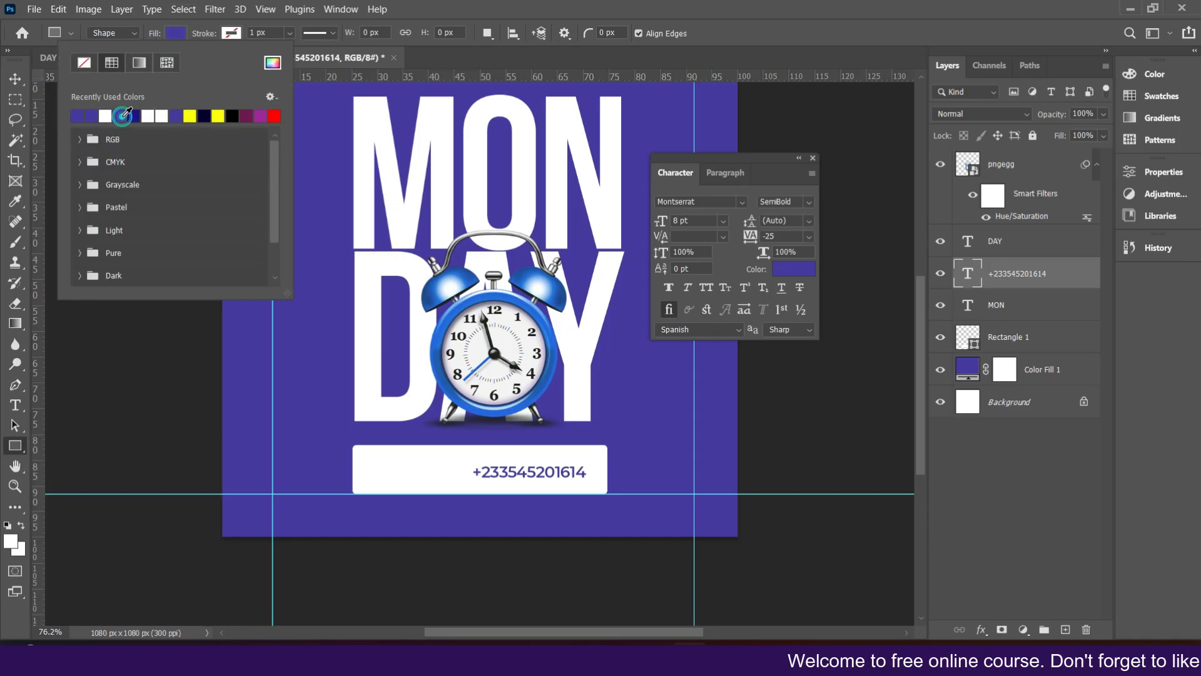
click(173, 37)
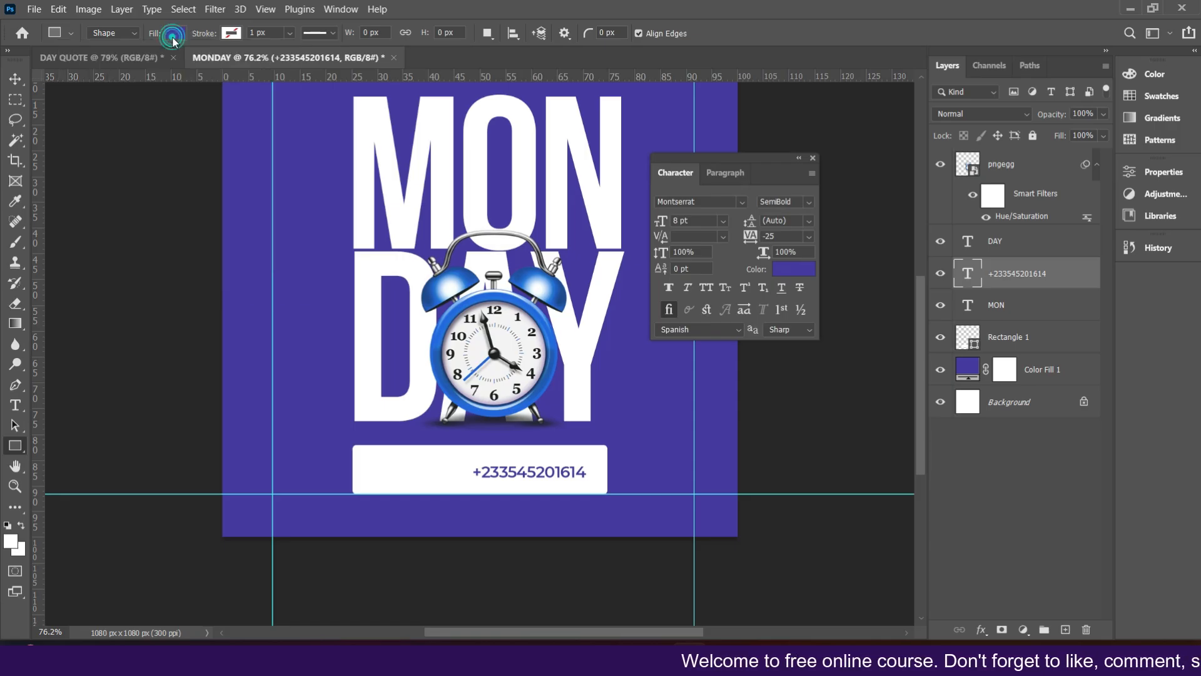
drag(366, 456, 449, 483)
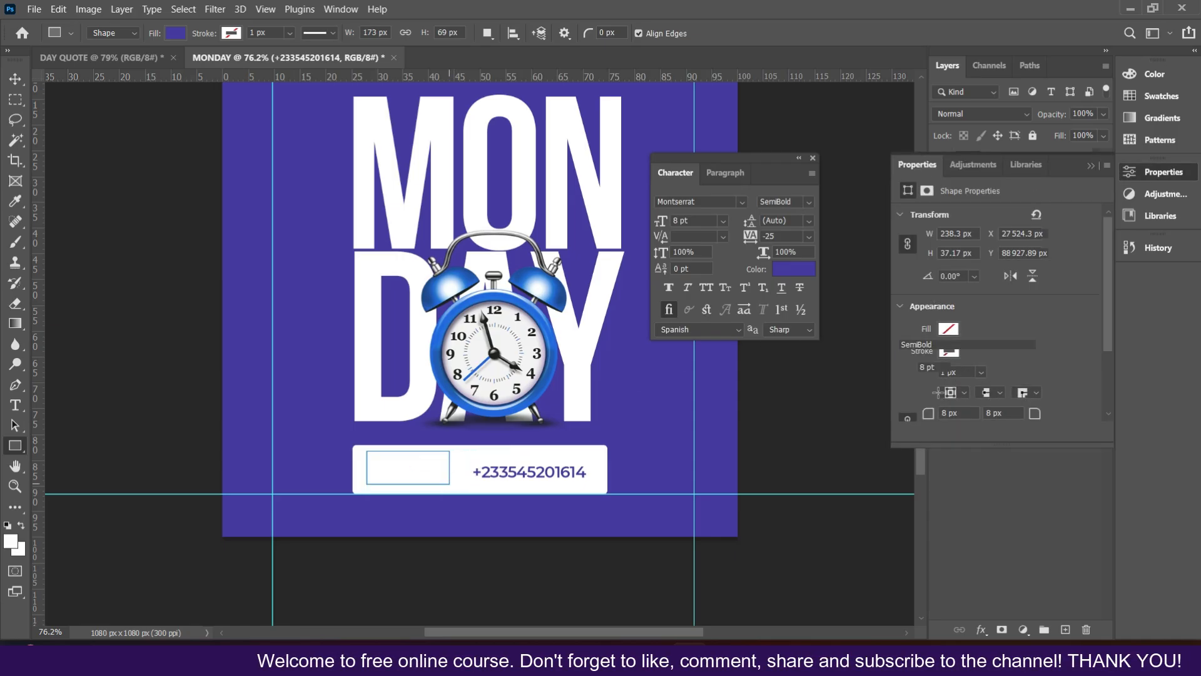
Step: Set the rectangle's corner radius to 23 px and reduce its height to 57 px
scroll(943, 401, down, 5)
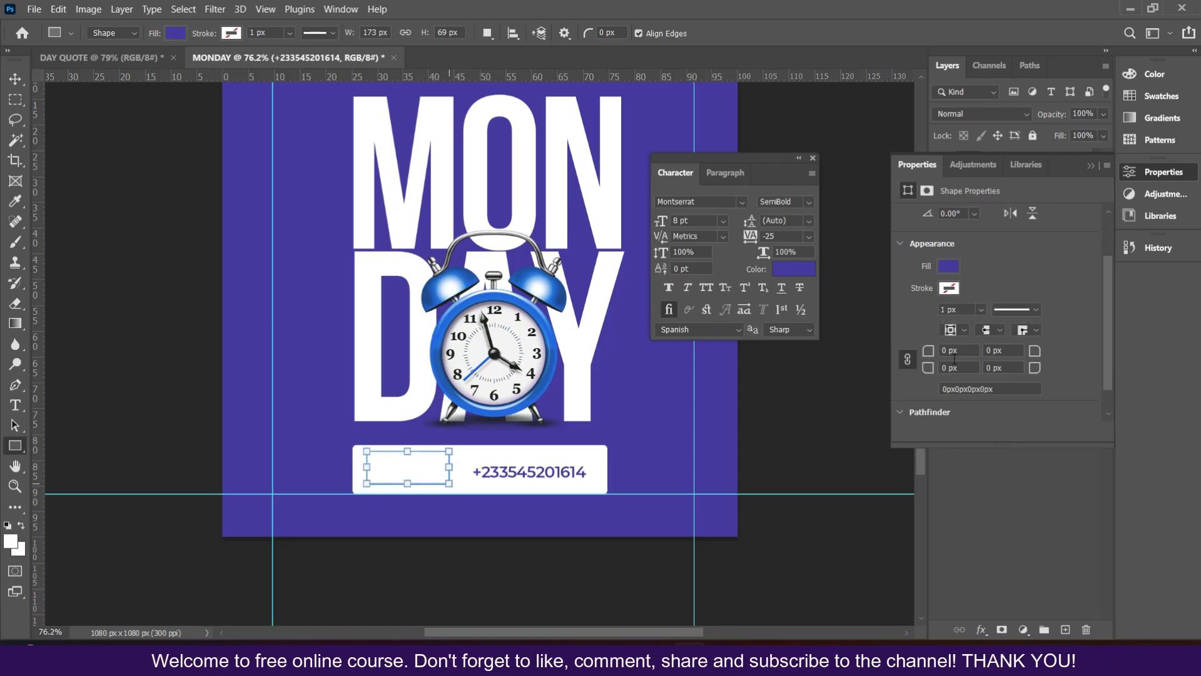
drag(928, 371, 1198, 362)
drag(1023, 373, 1021, 373)
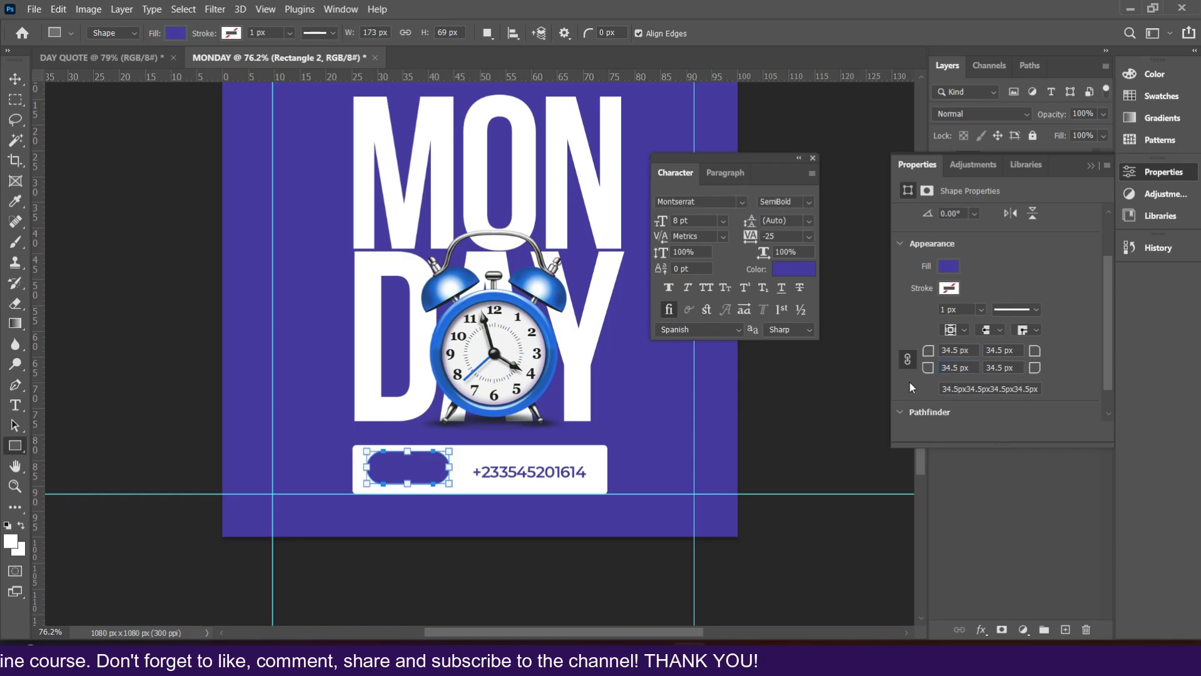
mouse_move(928, 370)
mouse_down()
mouse_move(879, 383)
mouse_move(944, 369)
mouse_move(937, 385)
mouse_up()
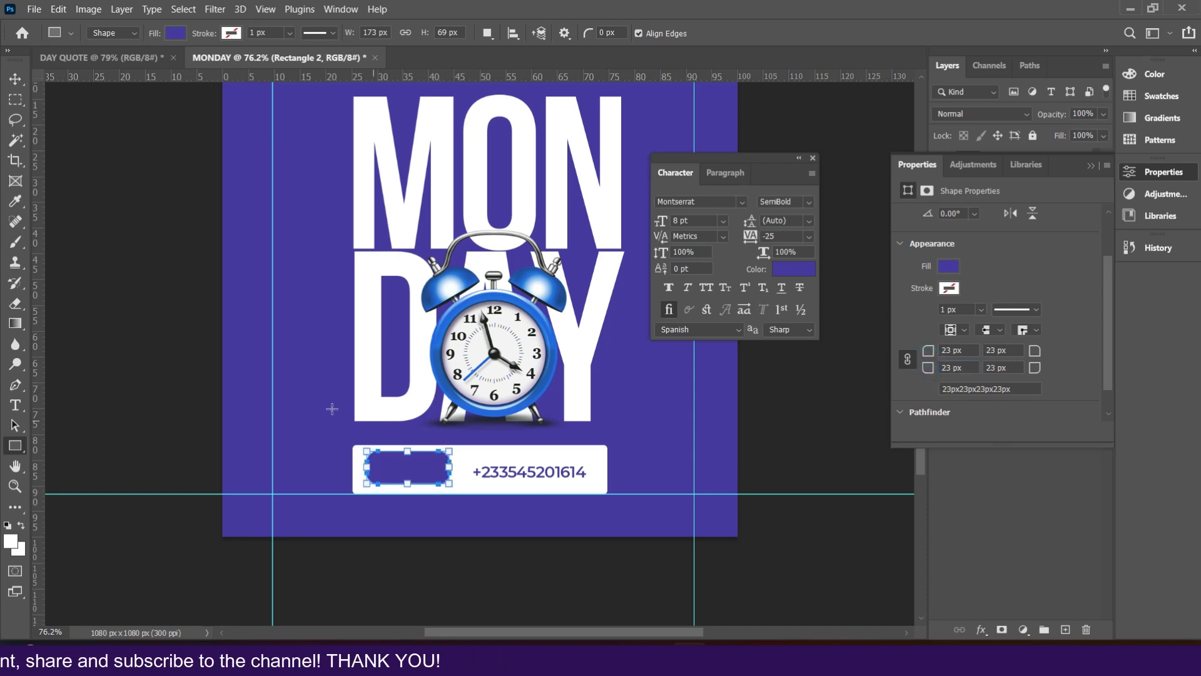
drag(408, 450, 402, 463)
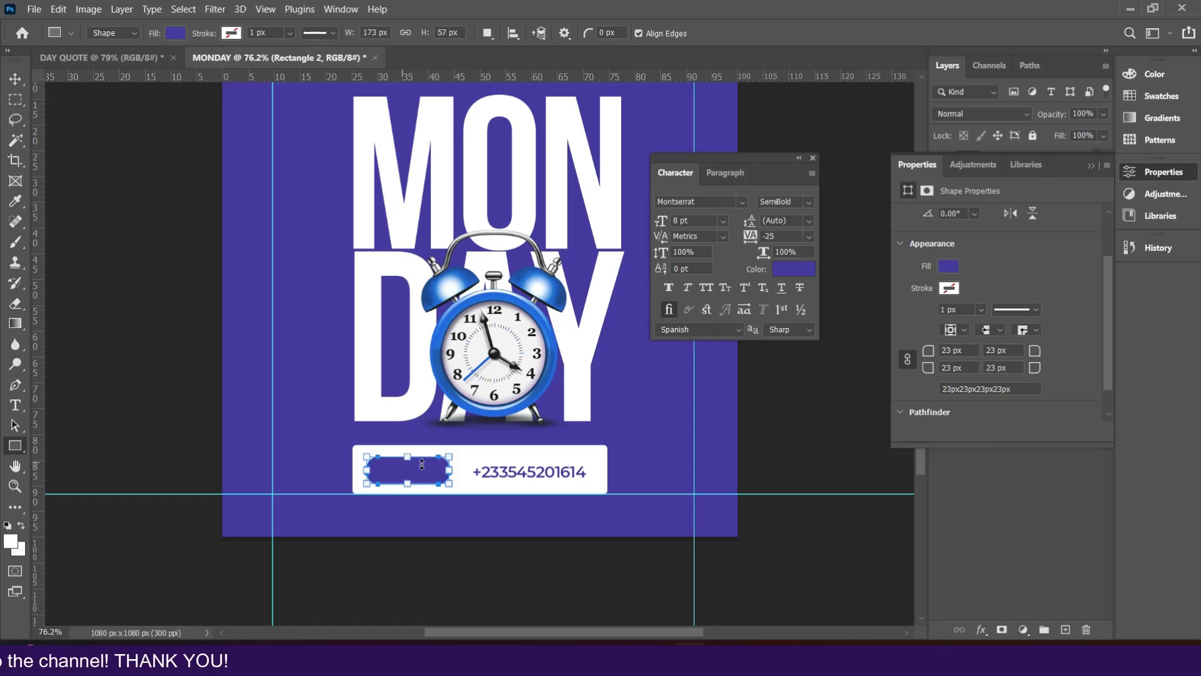
Step: Move the Rectangle 2 layer down beneath the text layers, just above Rectangle 1
key(ctrl+1)
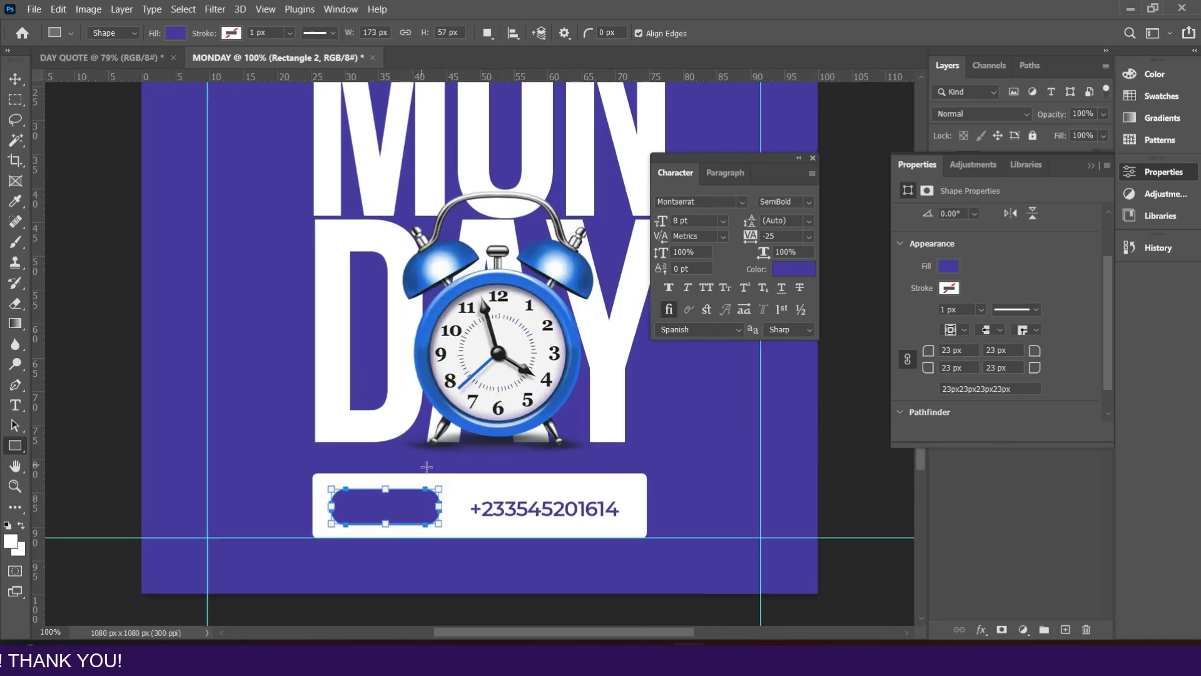
scroll(425, 468, down, 3)
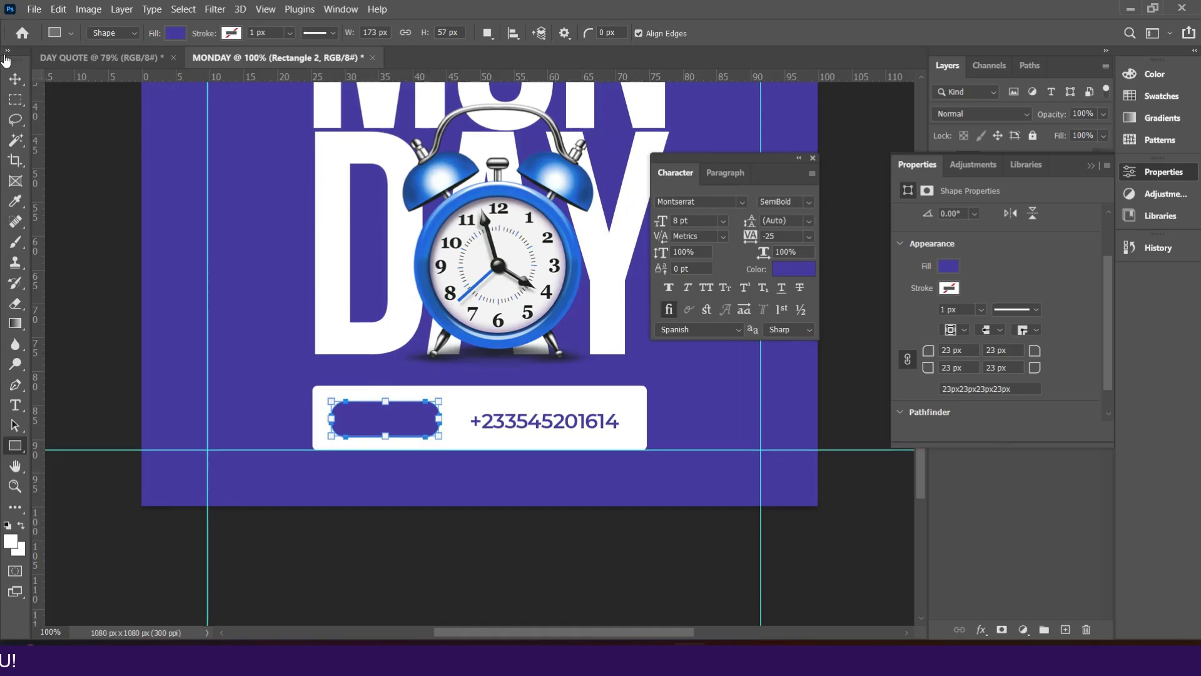
click(15, 78)
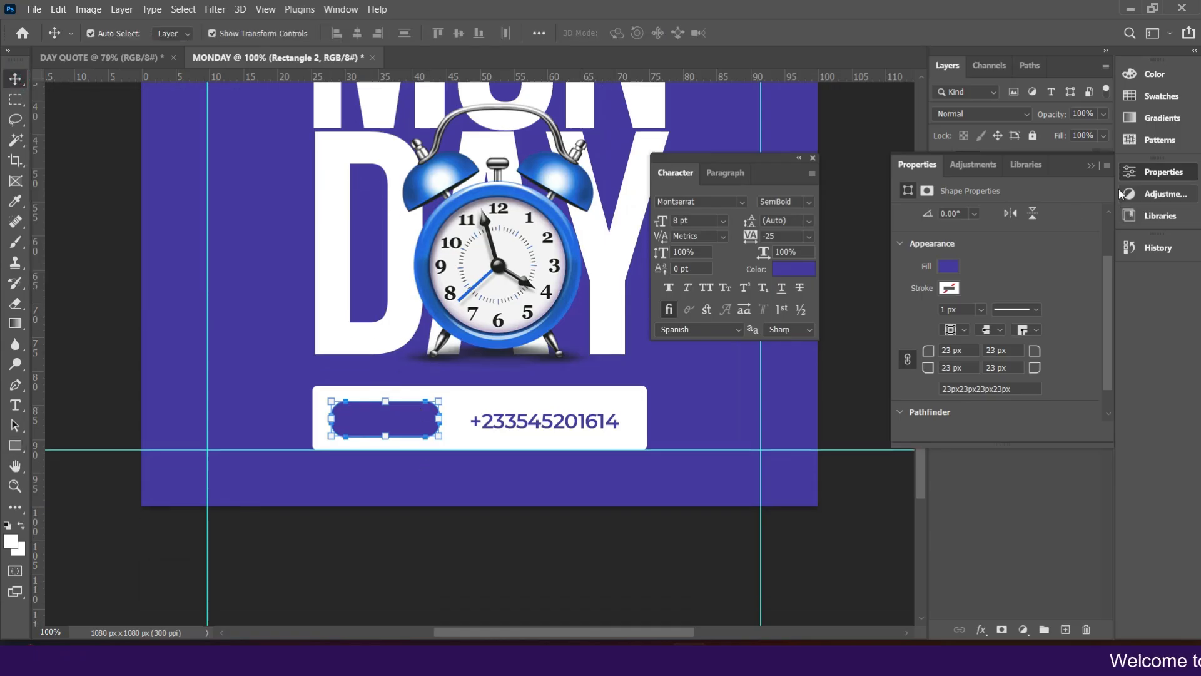
click(1091, 167)
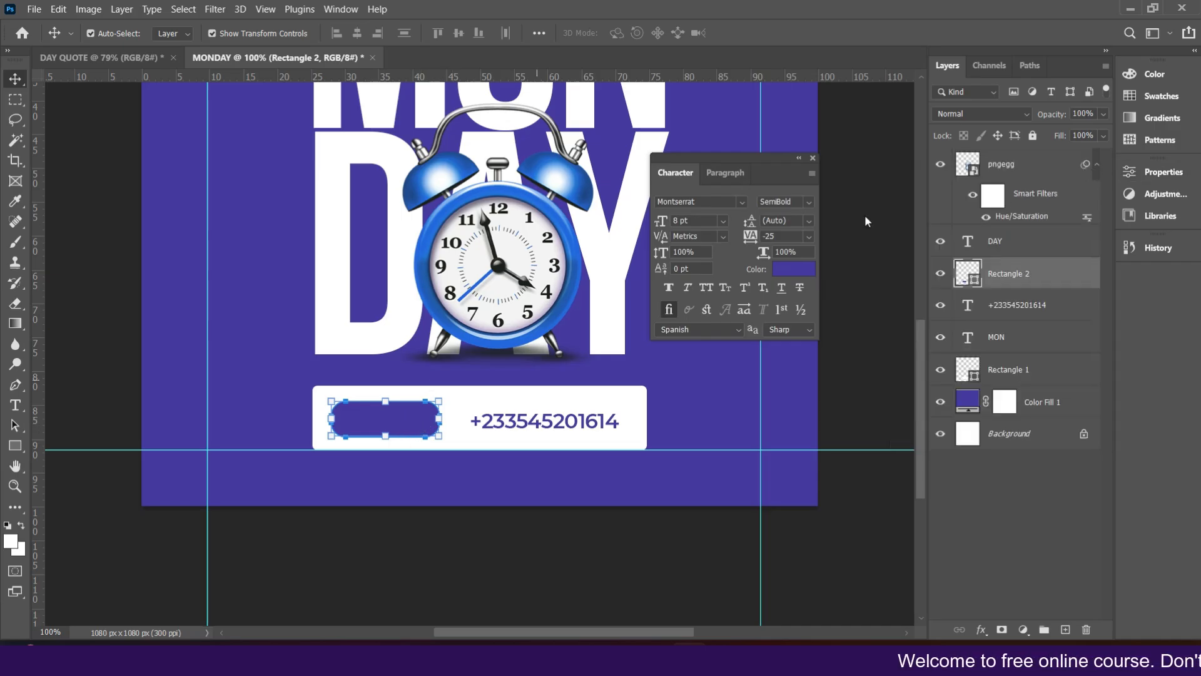
drag(1021, 286, 1019, 354)
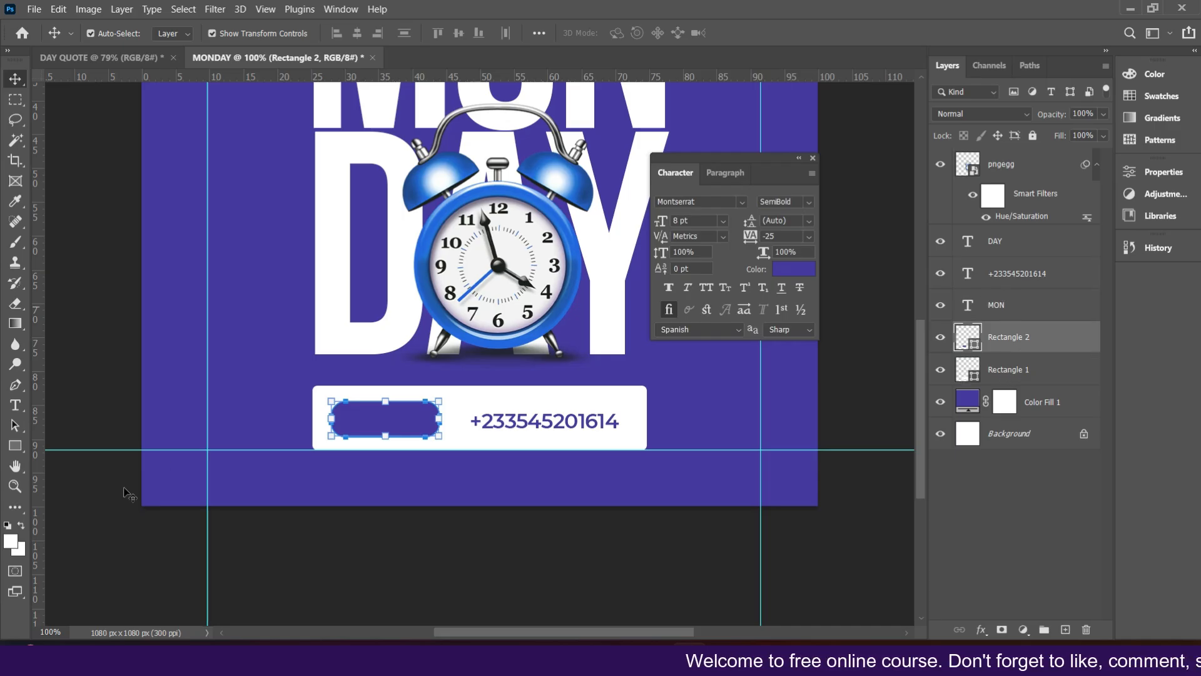
Step: Duplicate the phone number, move the copy onto the purple button and colour it white sampled from the banner
click(506, 425)
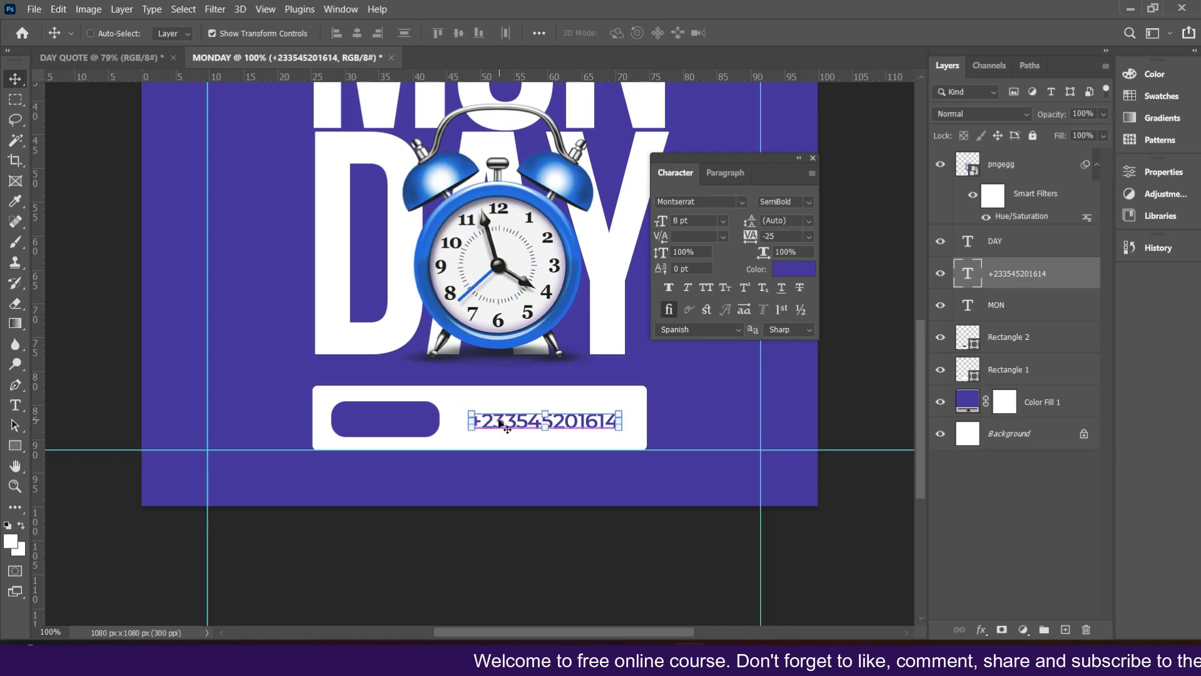
key(ctrl+j)
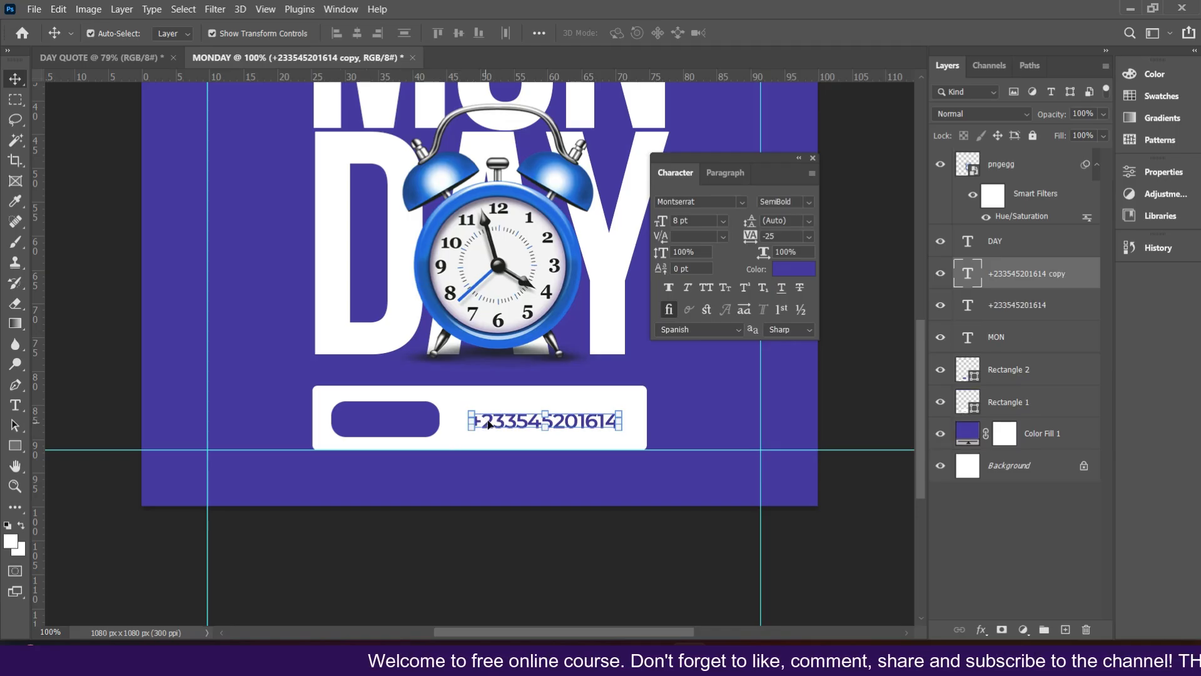
drag(508, 425, 385, 426)
click(802, 274)
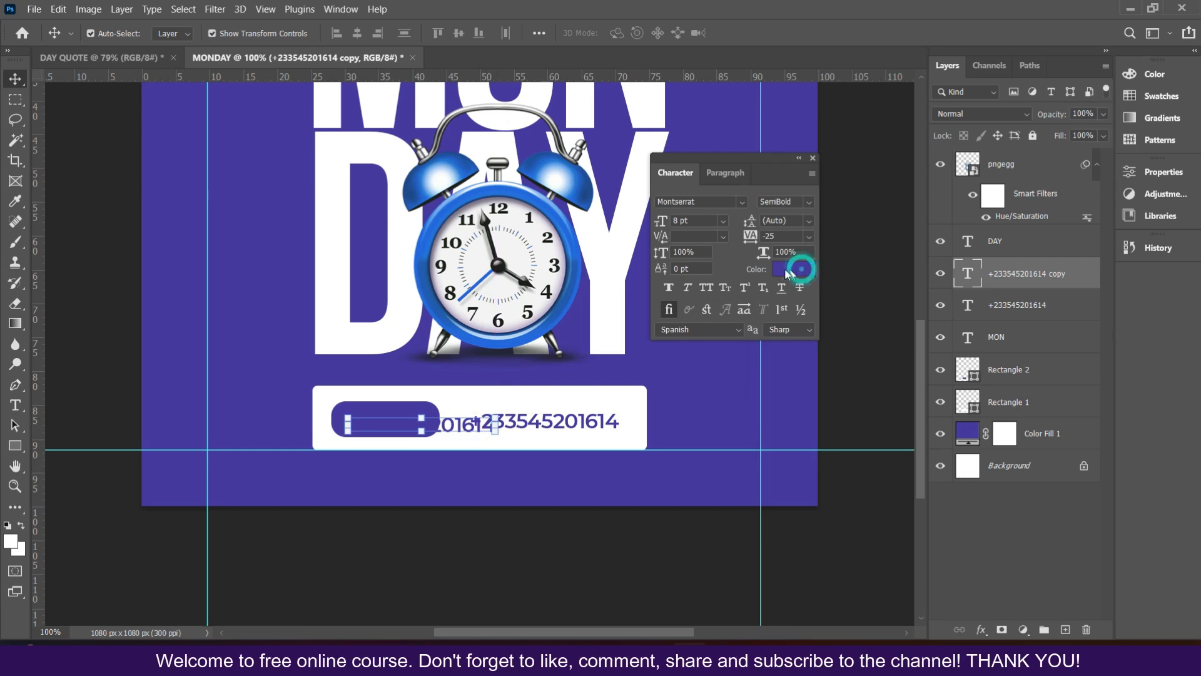
click(624, 400)
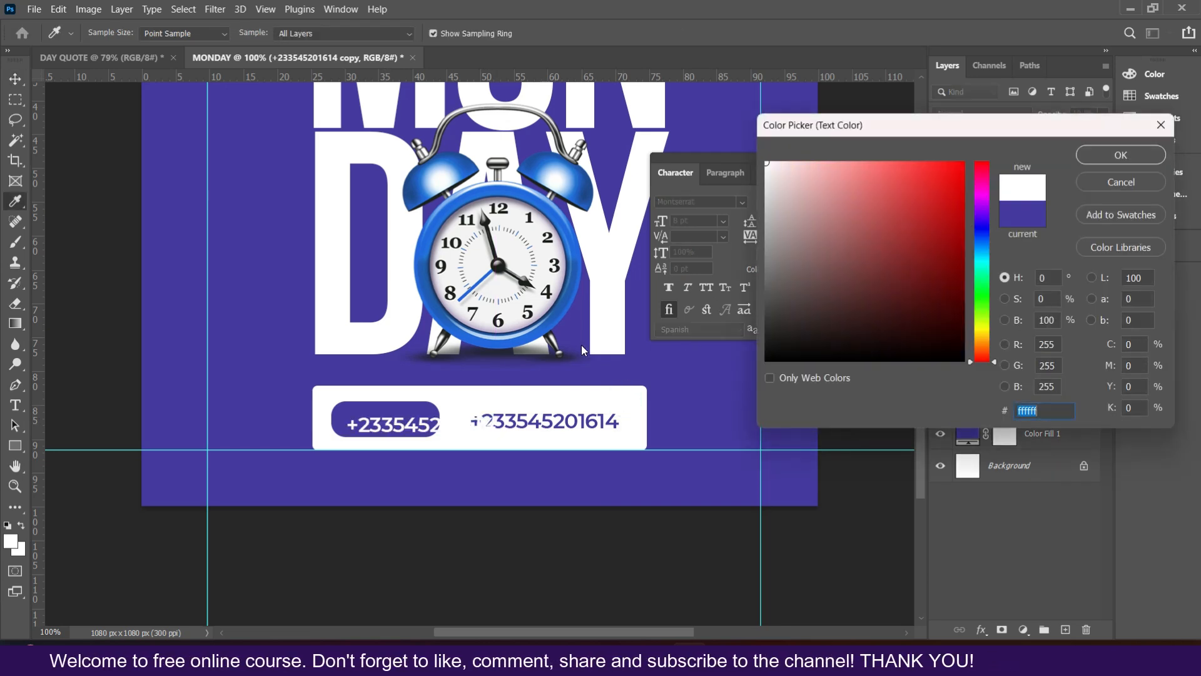
click(1121, 154)
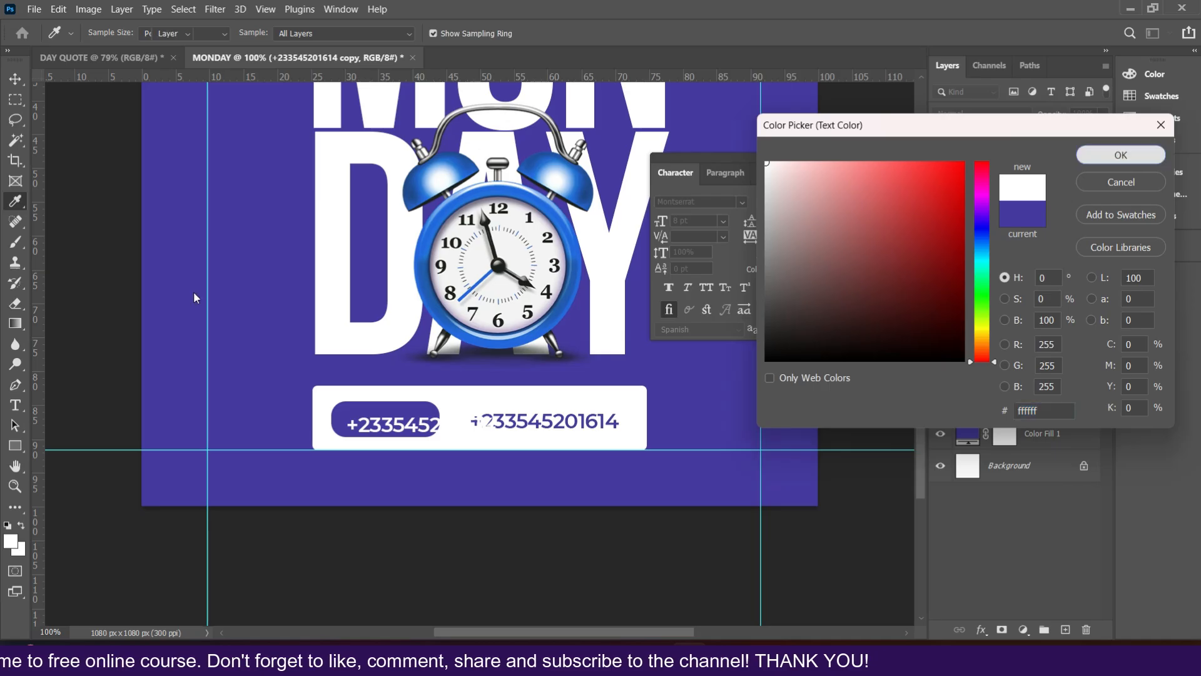
Step: Replace the copied text with CONTACT US and commit it
drag(389, 428, 384, 427)
double_click(383, 428)
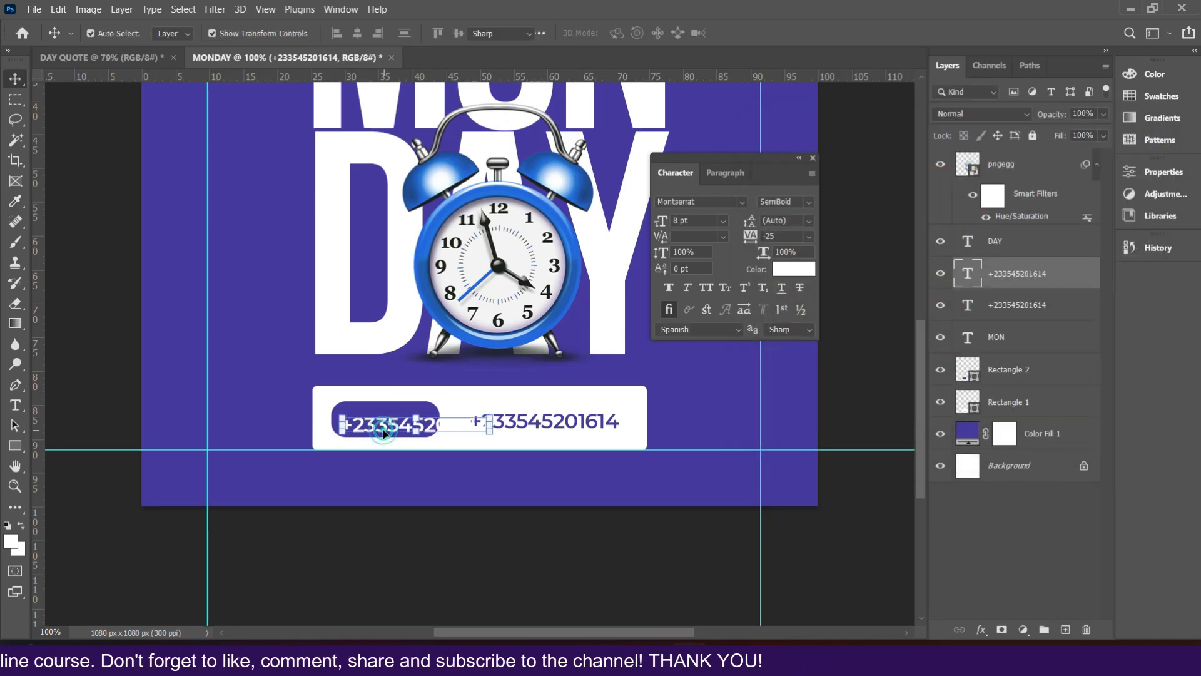
text(CONTACT)
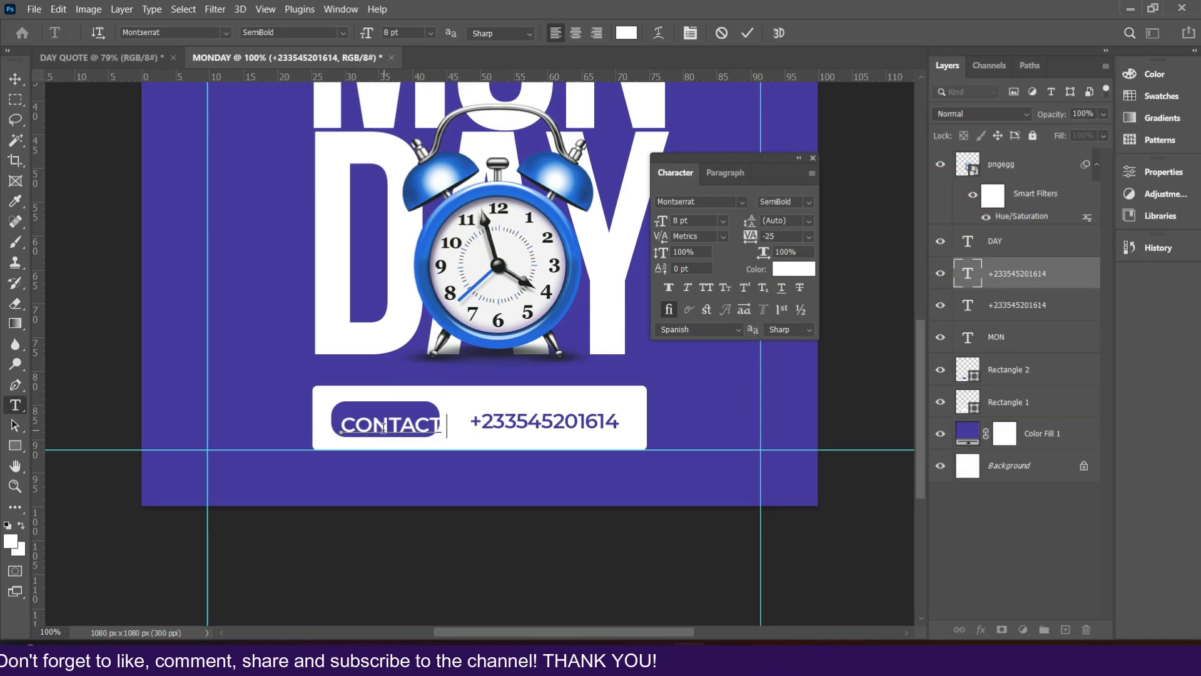
click(752, 35)
Step: Set the CONTACT US text to 6 pt and move it inside the purple button
click(723, 221)
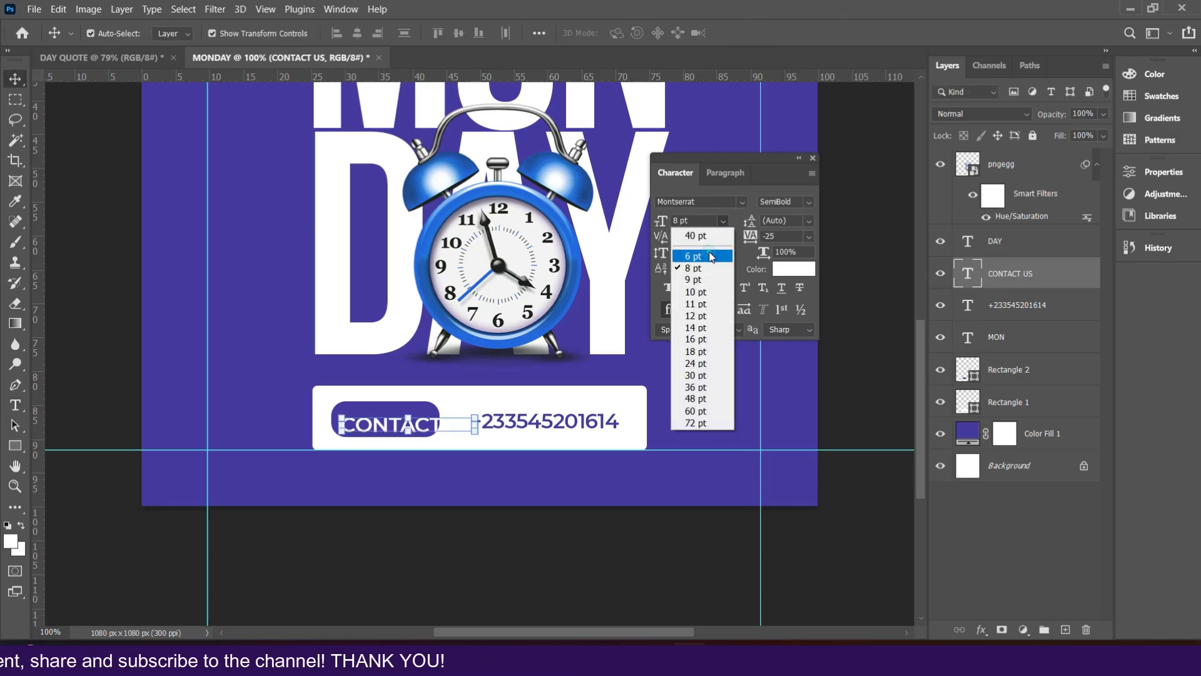
click(720, 240)
drag(404, 431, 432, 418)
Step: Scale the CONTACT US text down to about 86% to fit the button
click(435, 413)
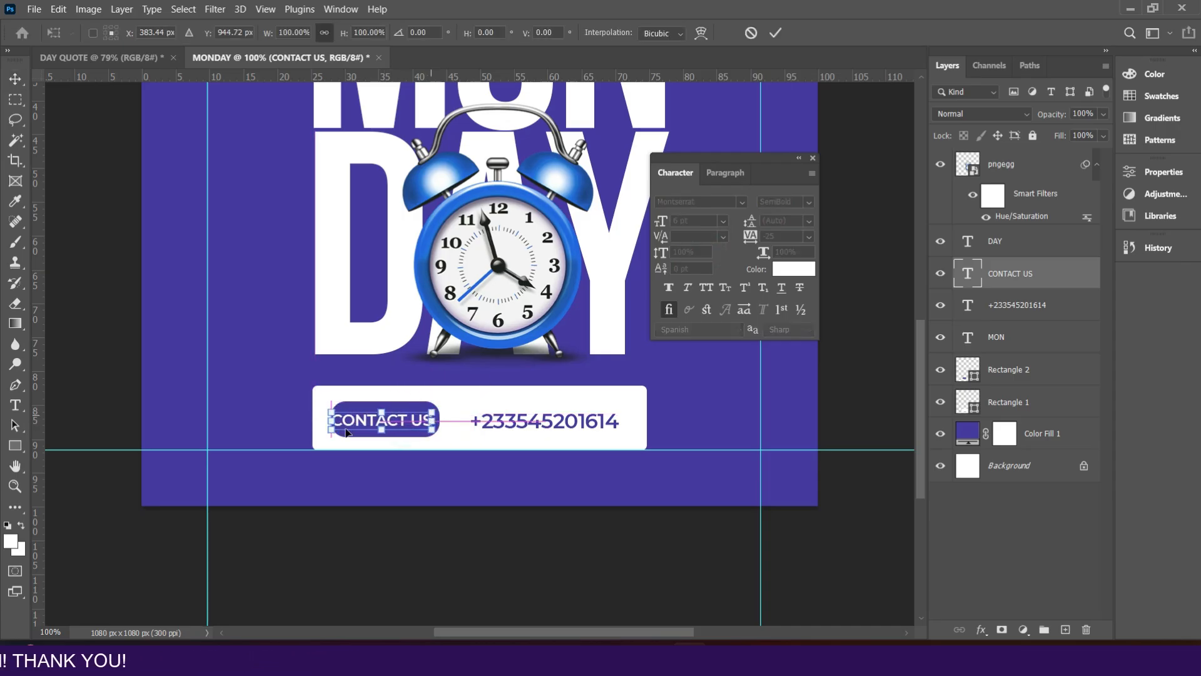
drag(330, 411, 377, 424)
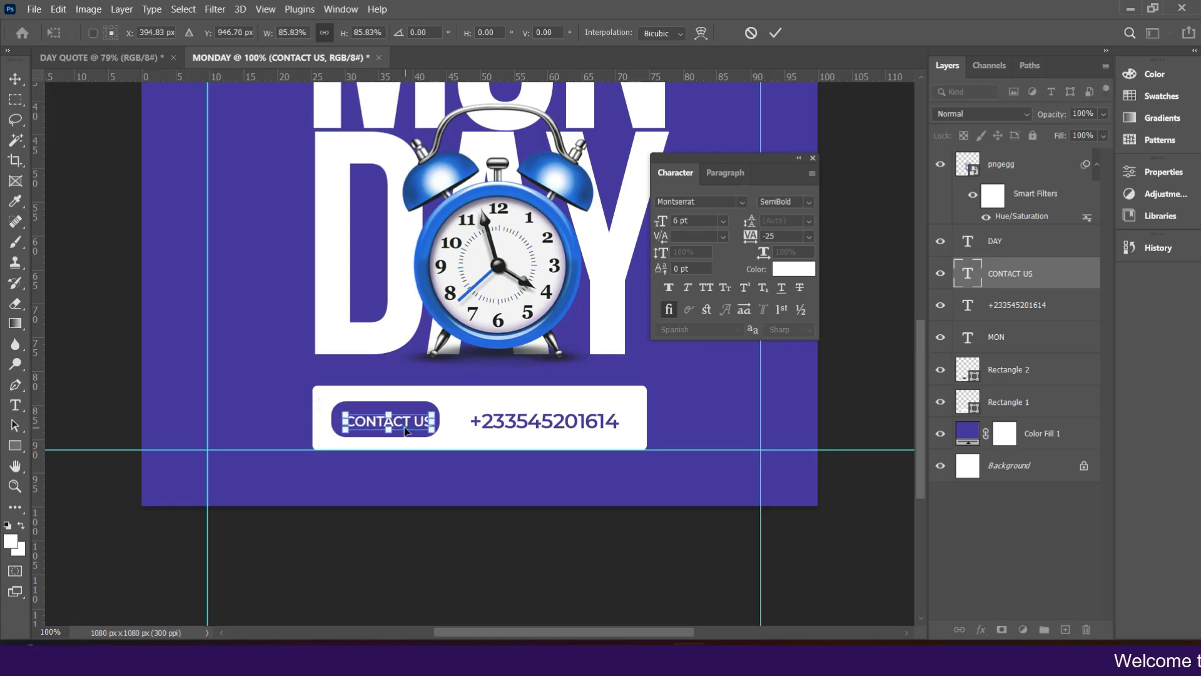
double_click(408, 428)
double_click(408, 428)
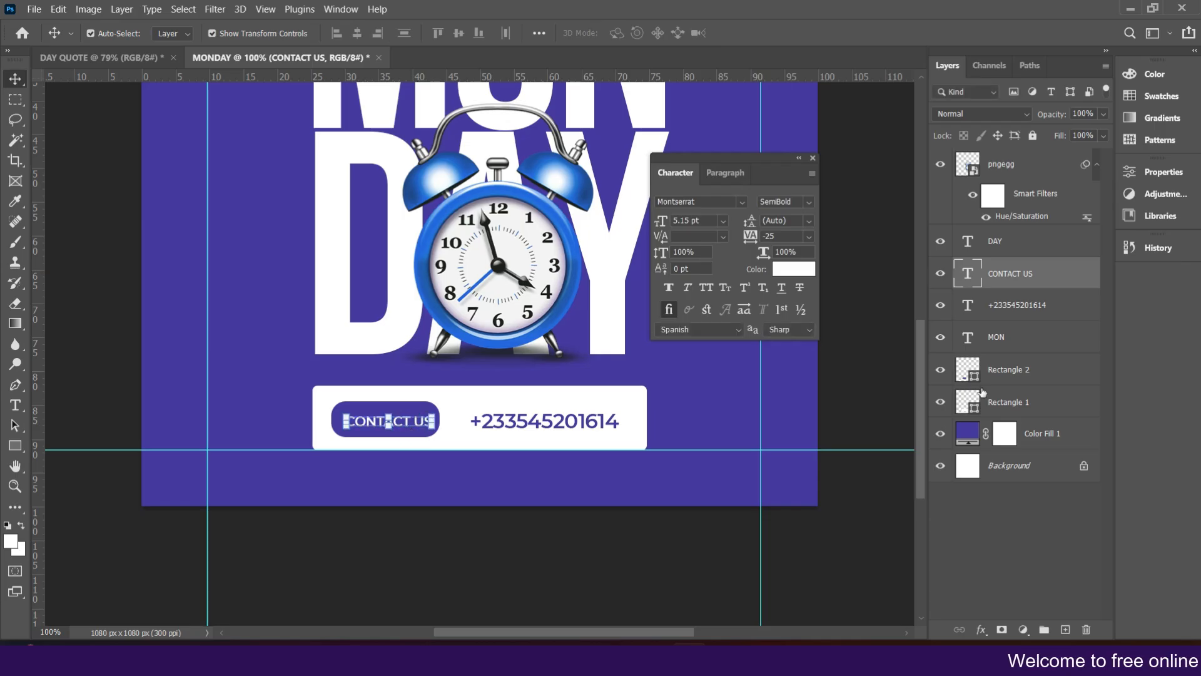
Step: Select CONTACT US together with the button rectangle and align their vertical centres
ctrl+click(1012, 370)
click(90, 34)
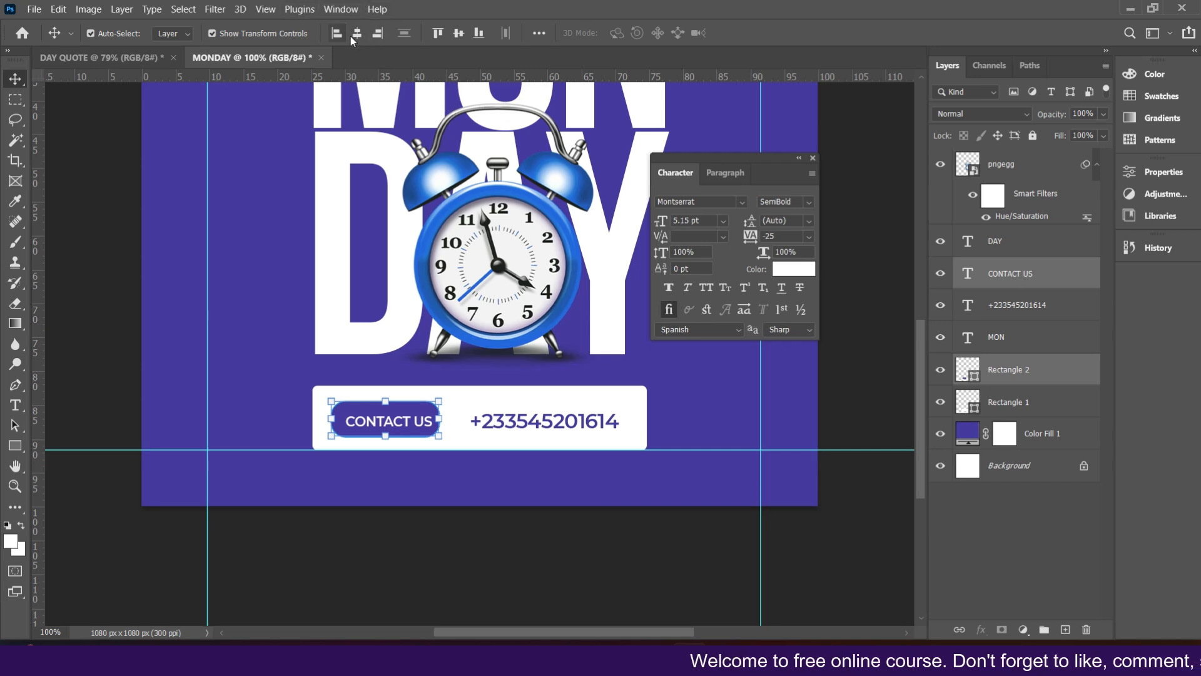
click(460, 35)
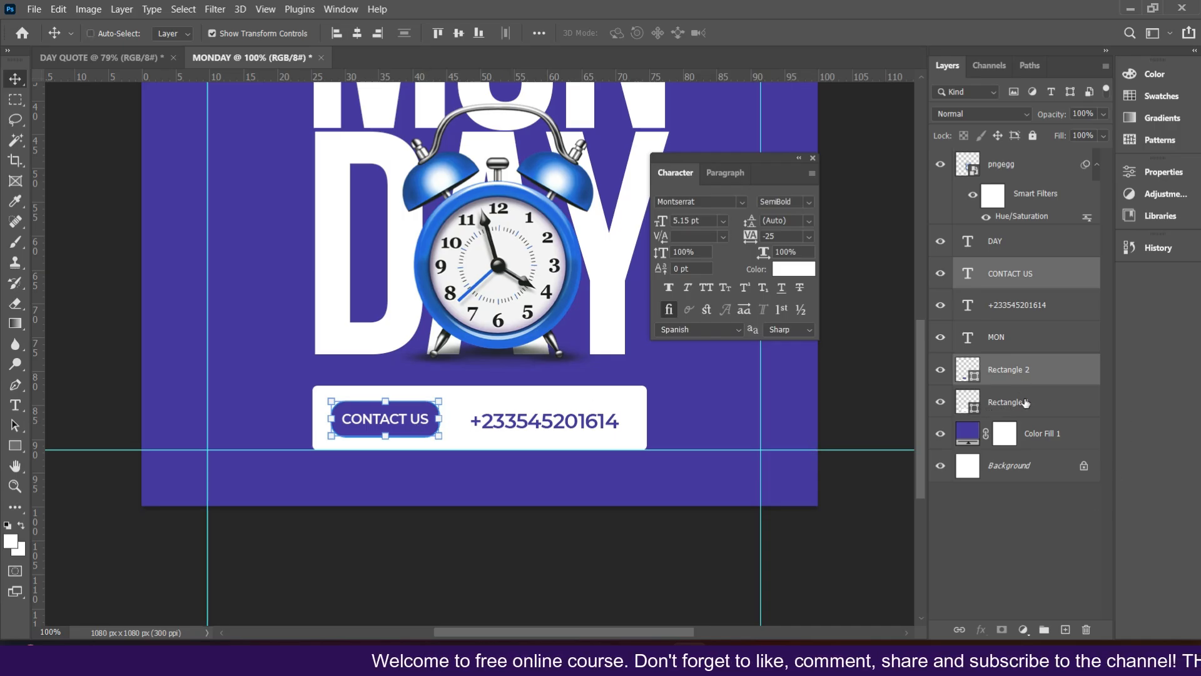
Step: Try to centre CONTACT US and its button within the white banner rectangle, then undo the horizontal alignment
ctrl+click(1025, 402)
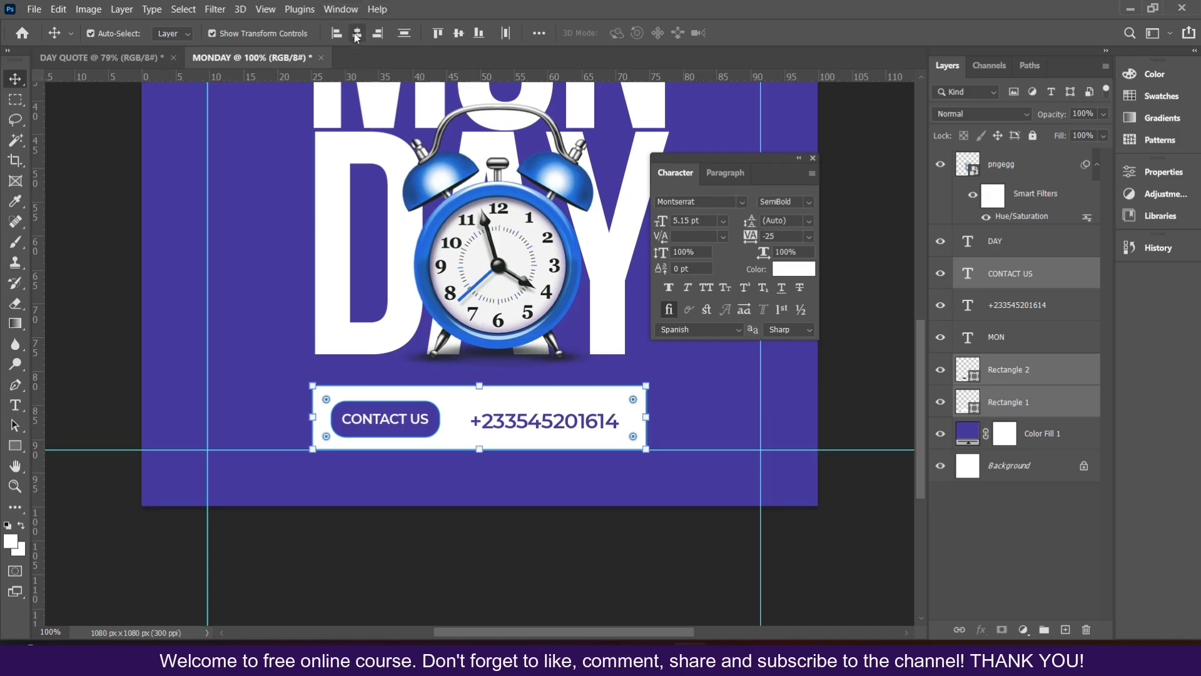
click(459, 34)
click(357, 33)
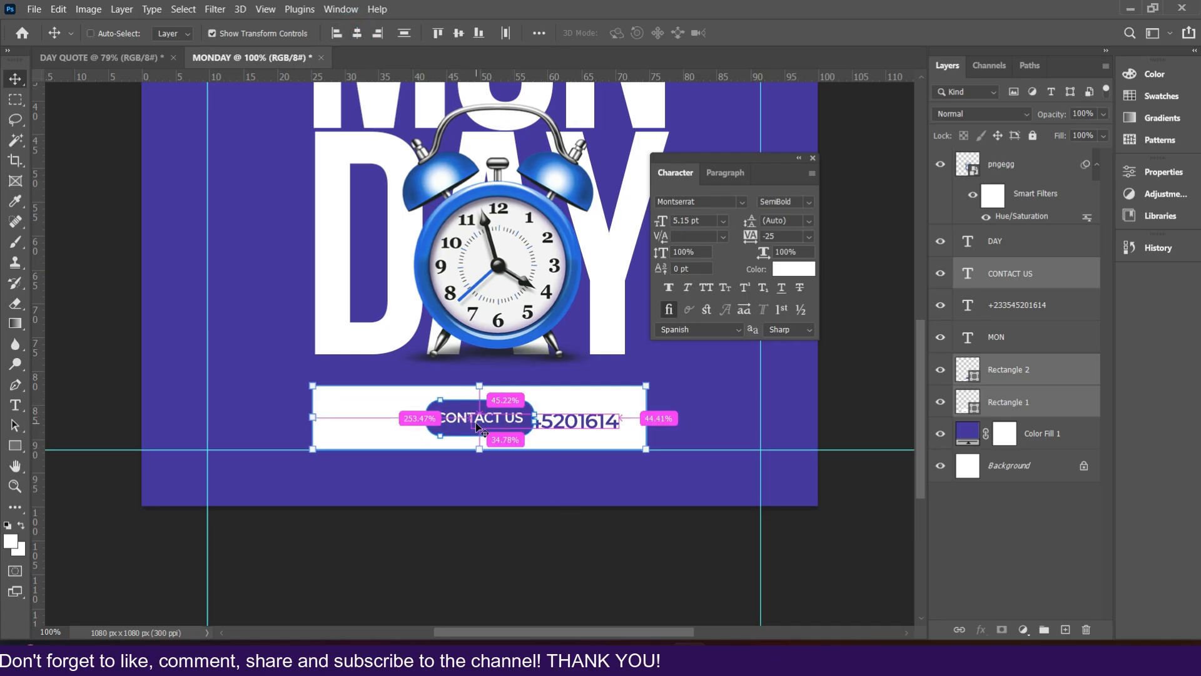
key(z)
key(ctrl+z)
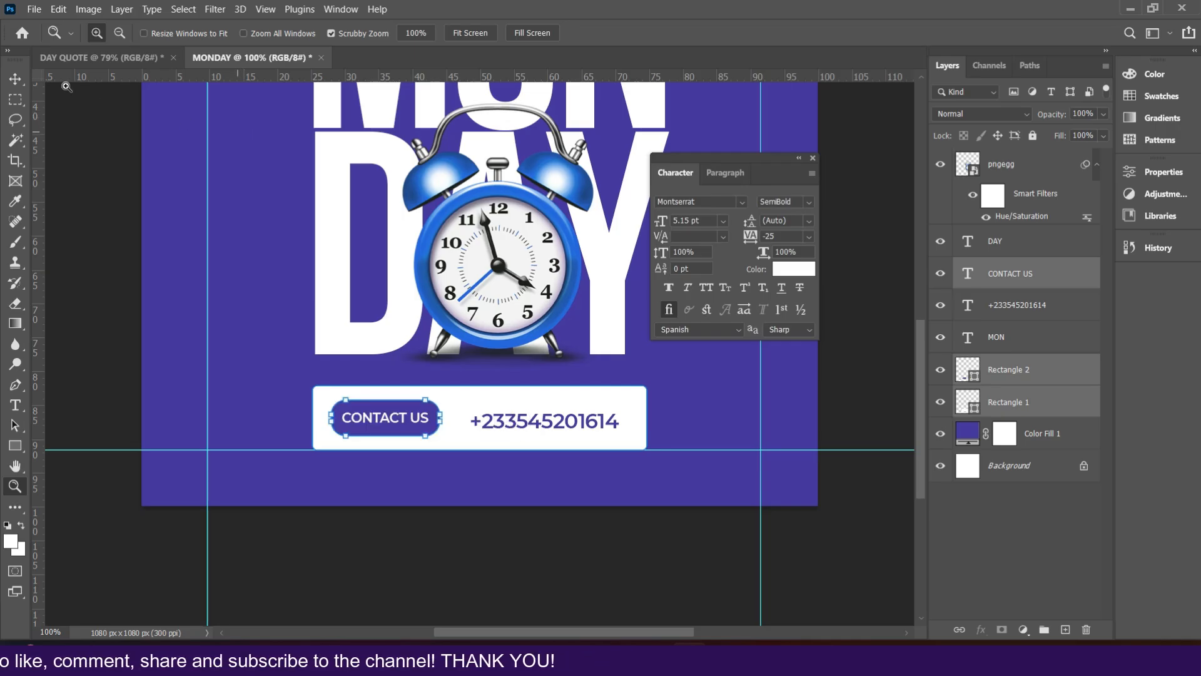
click(17, 79)
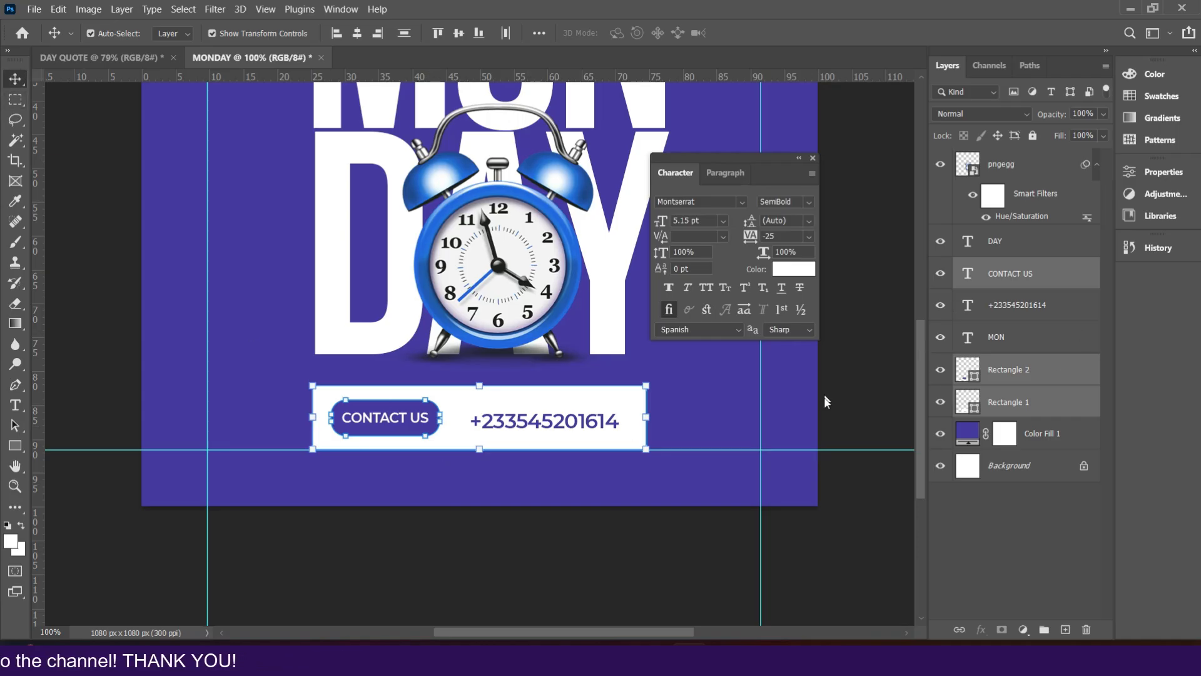
Step: Duplicate the phone number text below the banner and replace the copy's content with V
click(584, 426)
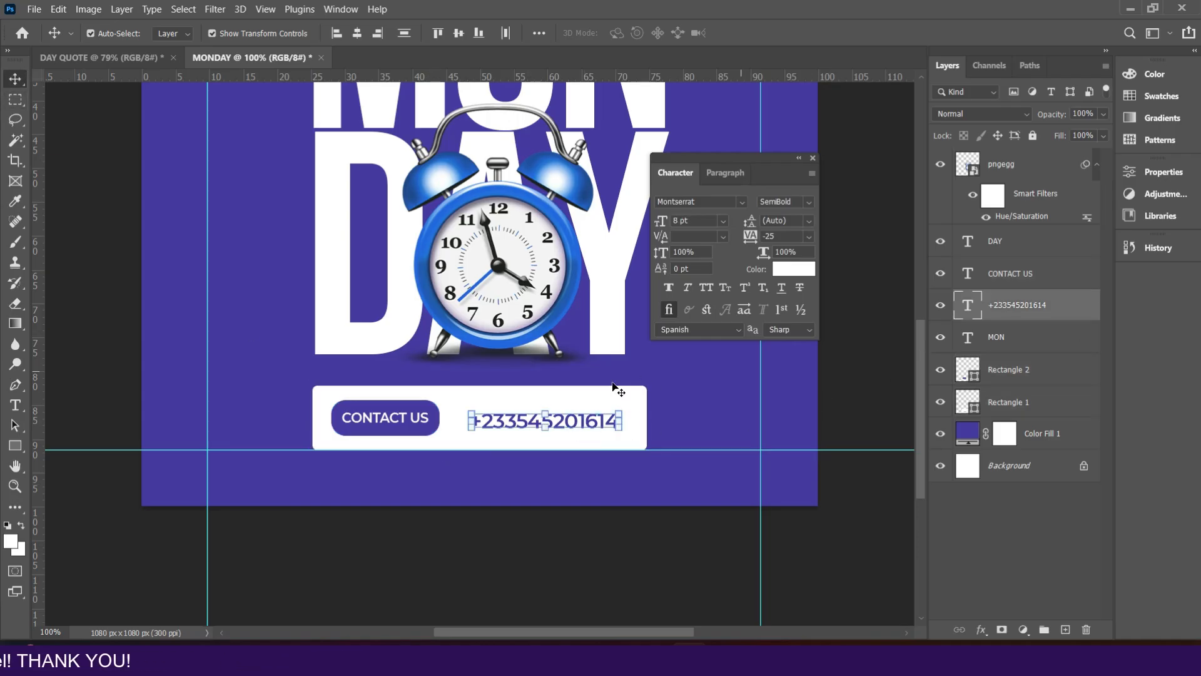
drag(587, 423, 557, 429)
key(ctrl+j)
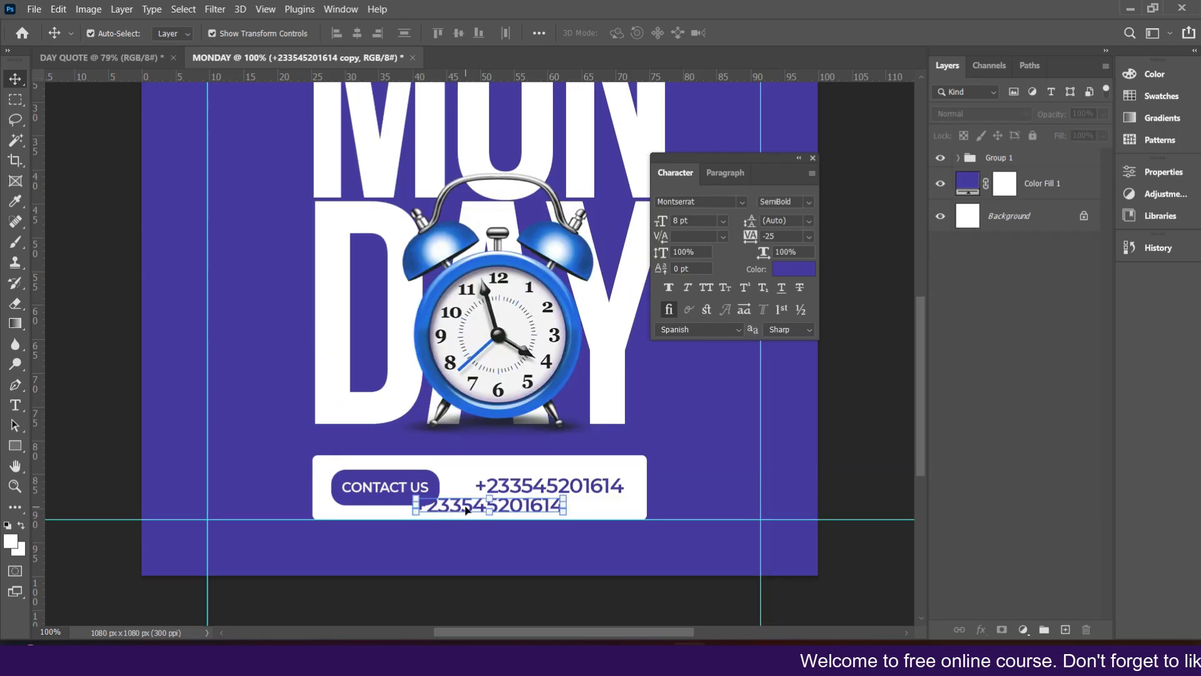
double_click(466, 510)
key(Left)
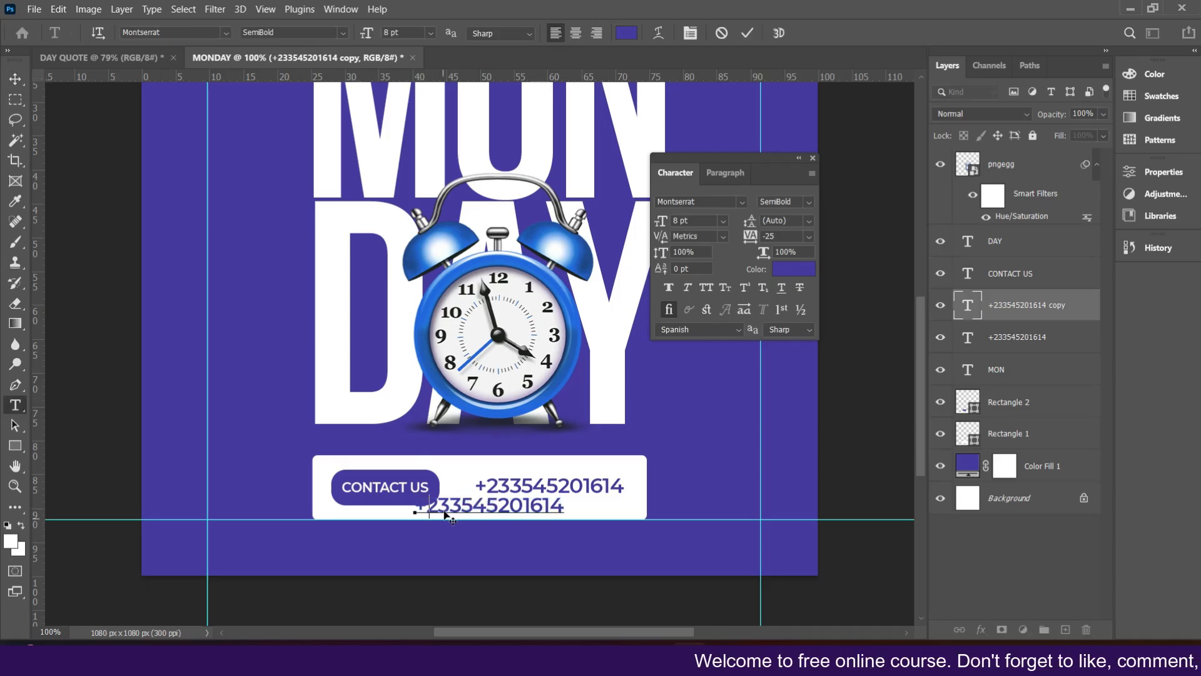
key(ctrl+a)
text(V)
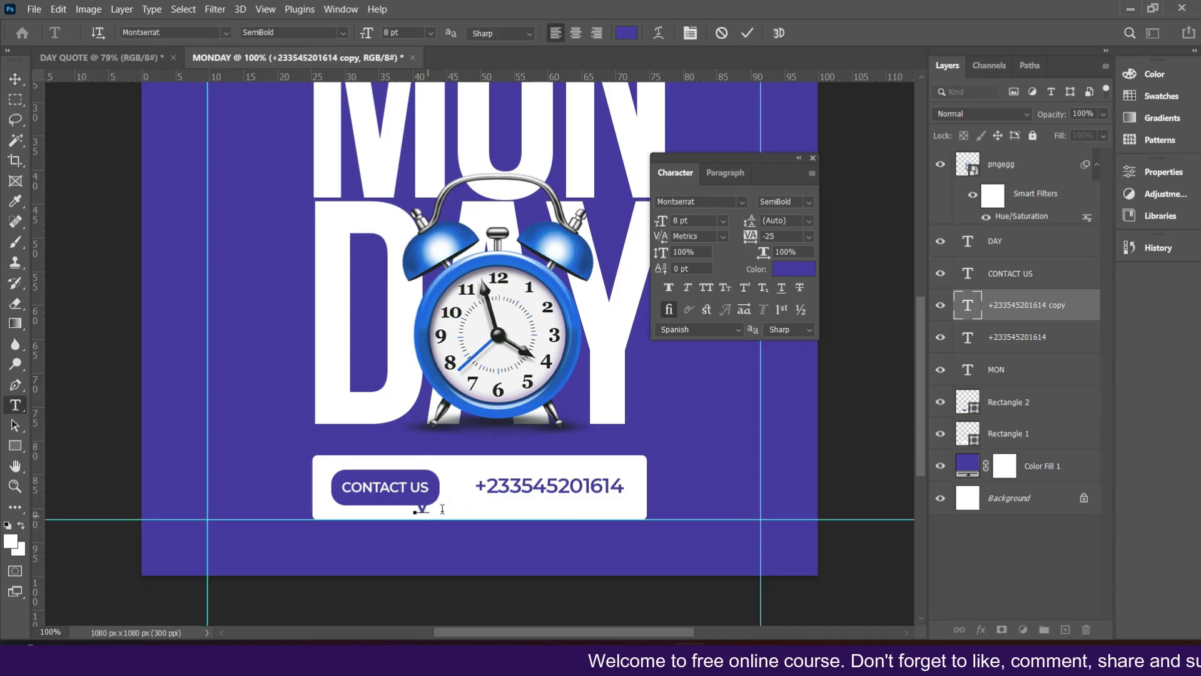
click(746, 33)
key(v)
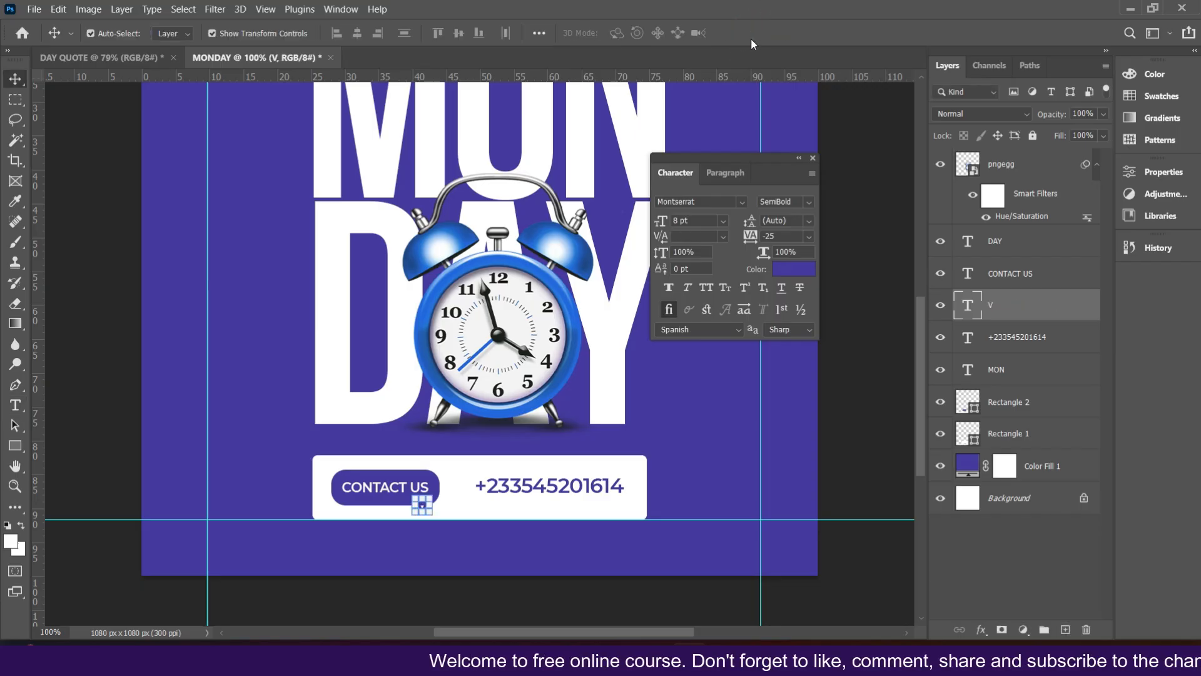
Step: Set the V text's font to font social media 2018 and move the icon just before the phone number
click(738, 202)
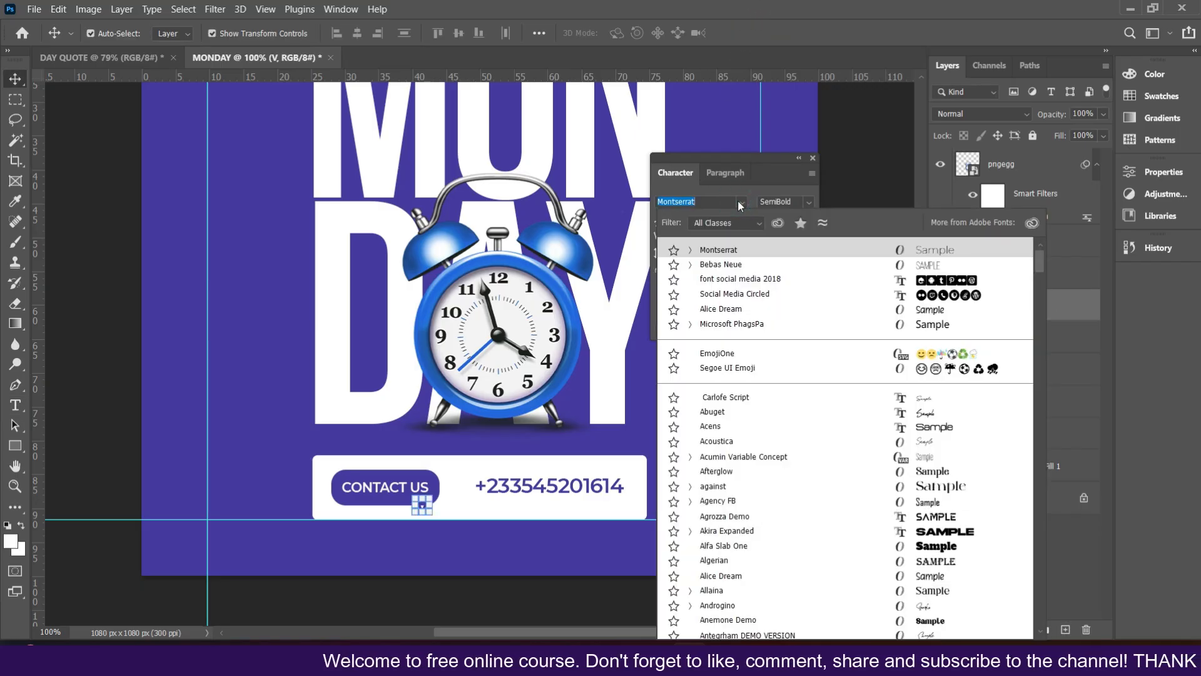
click(740, 279)
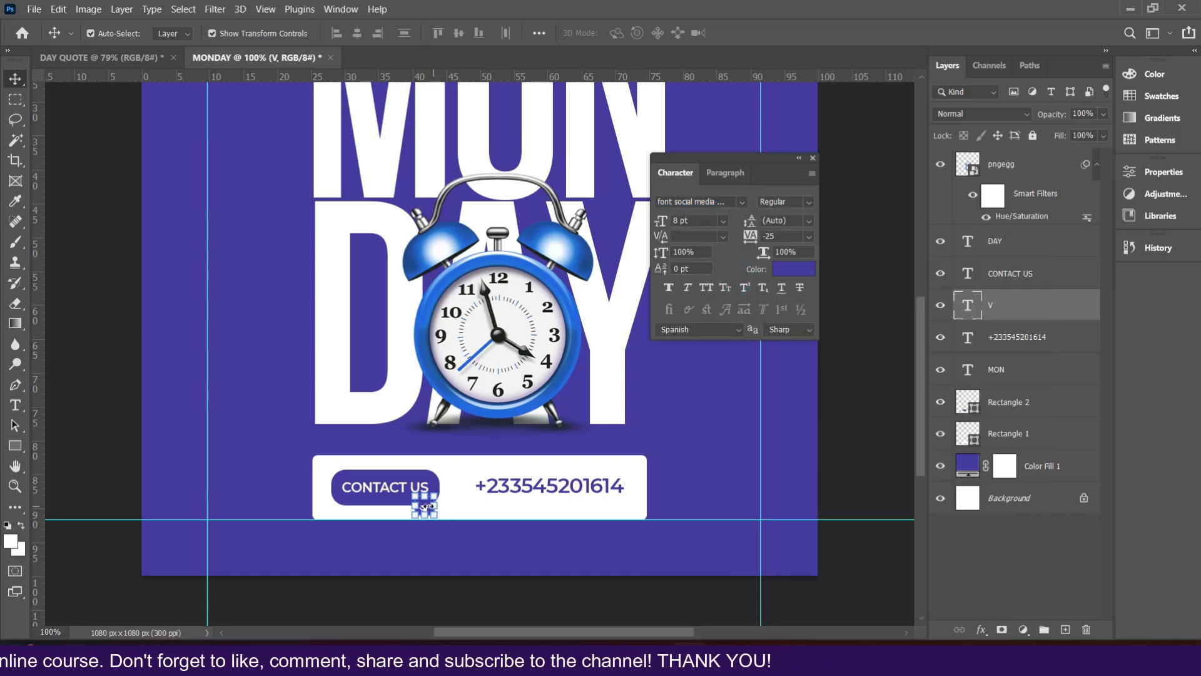
drag(424, 509, 466, 482)
Step: Retype the icon character as lowercase v to show the phone symbol, and commit it
double_click(466, 483)
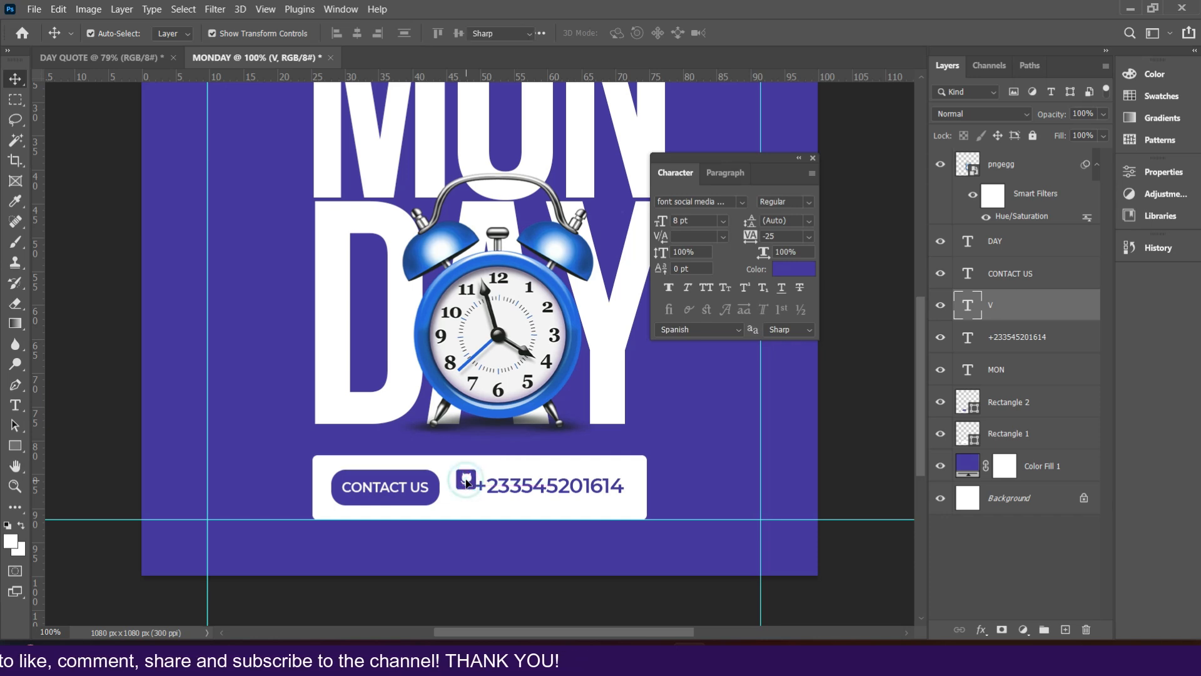
text(VY)
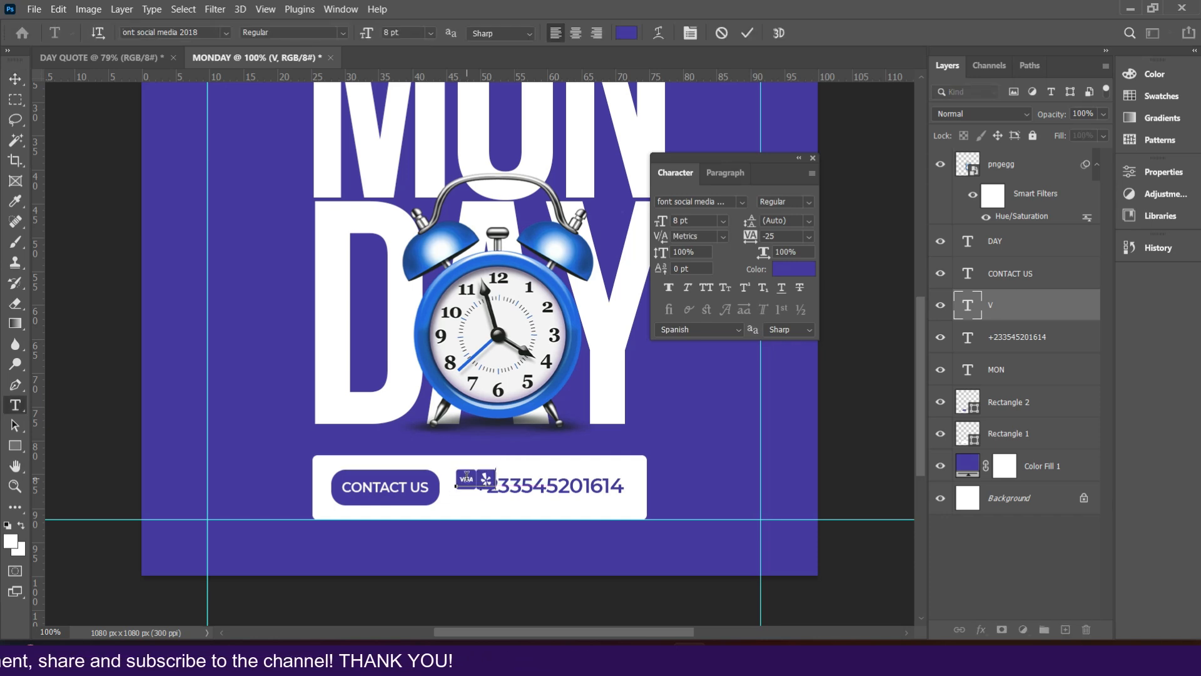
key(BackSpace)
text(v)
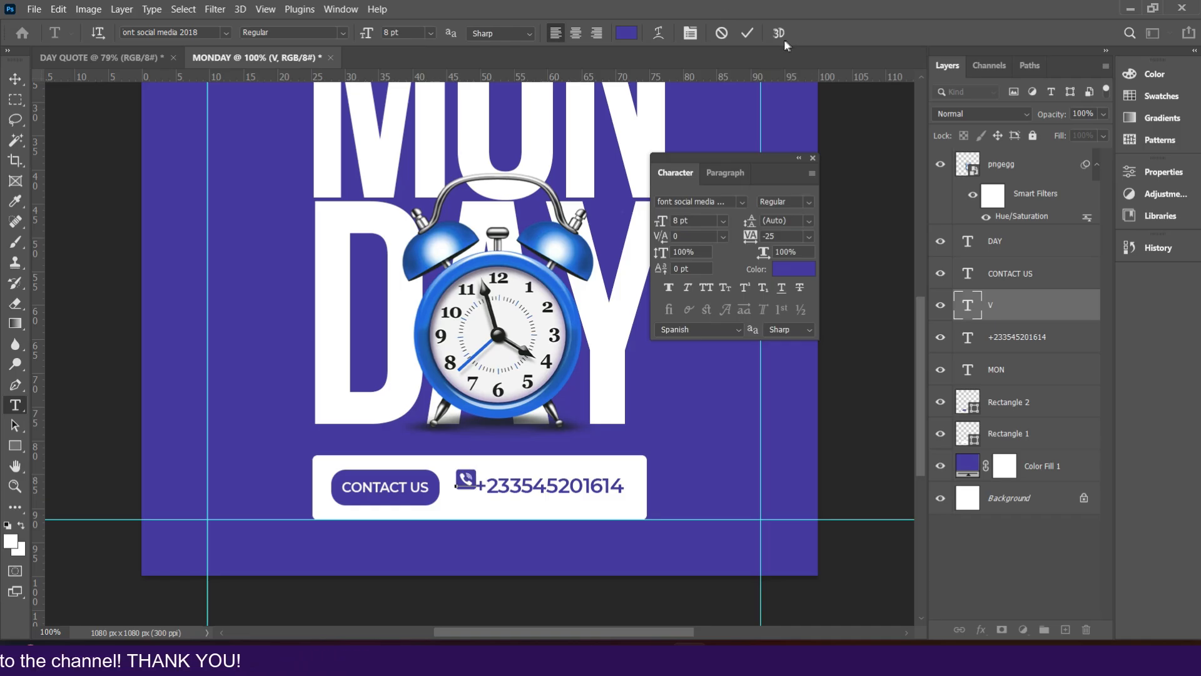
click(747, 34)
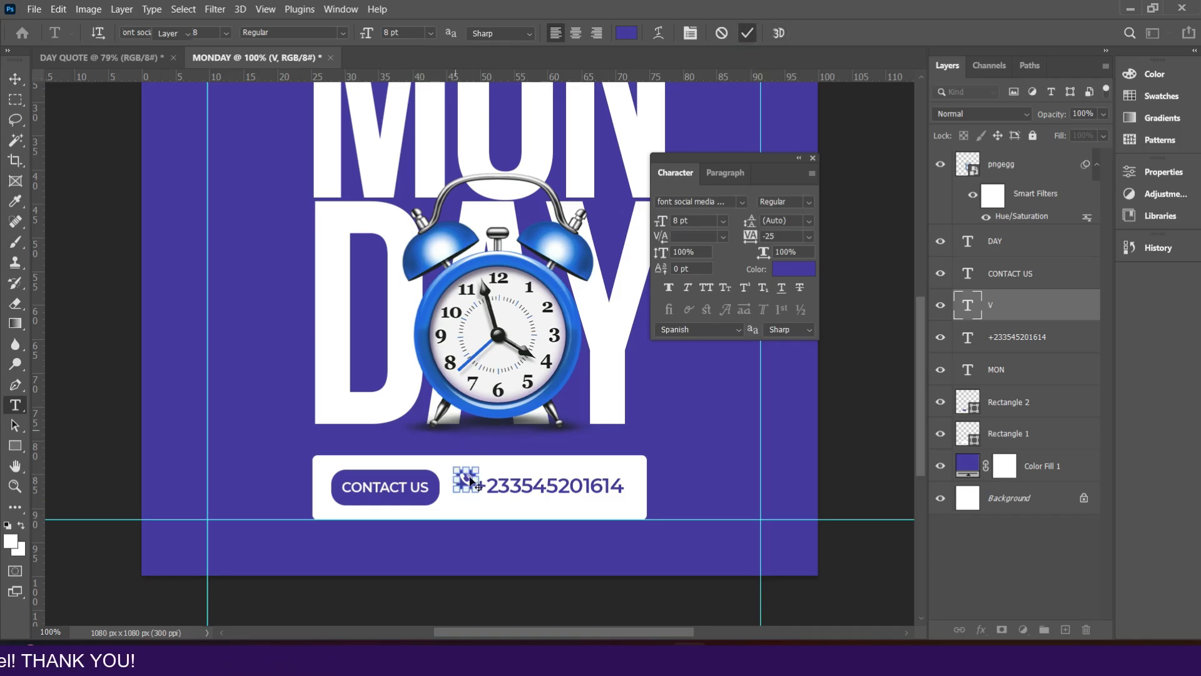
key(v)
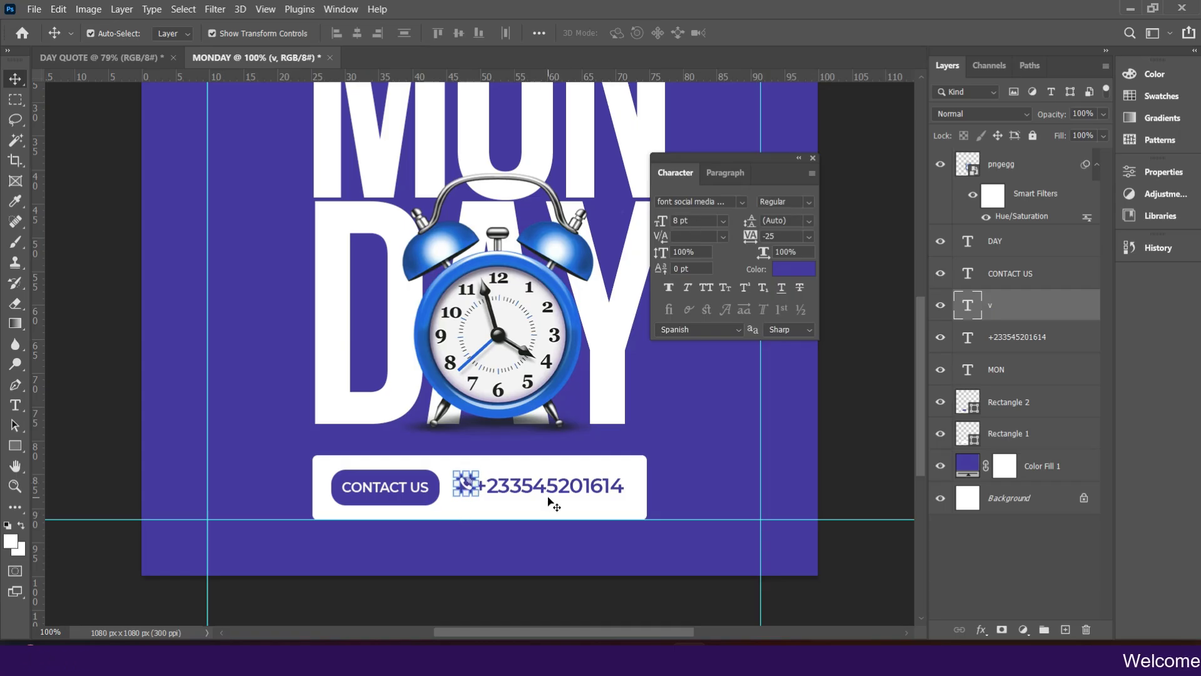
Step: Nudge the phone number slightly right to leave space after the phone icon
drag(553, 498, 560, 493)
key(Right)
key(Right)
key(Right)
key(Right)
key(Right)
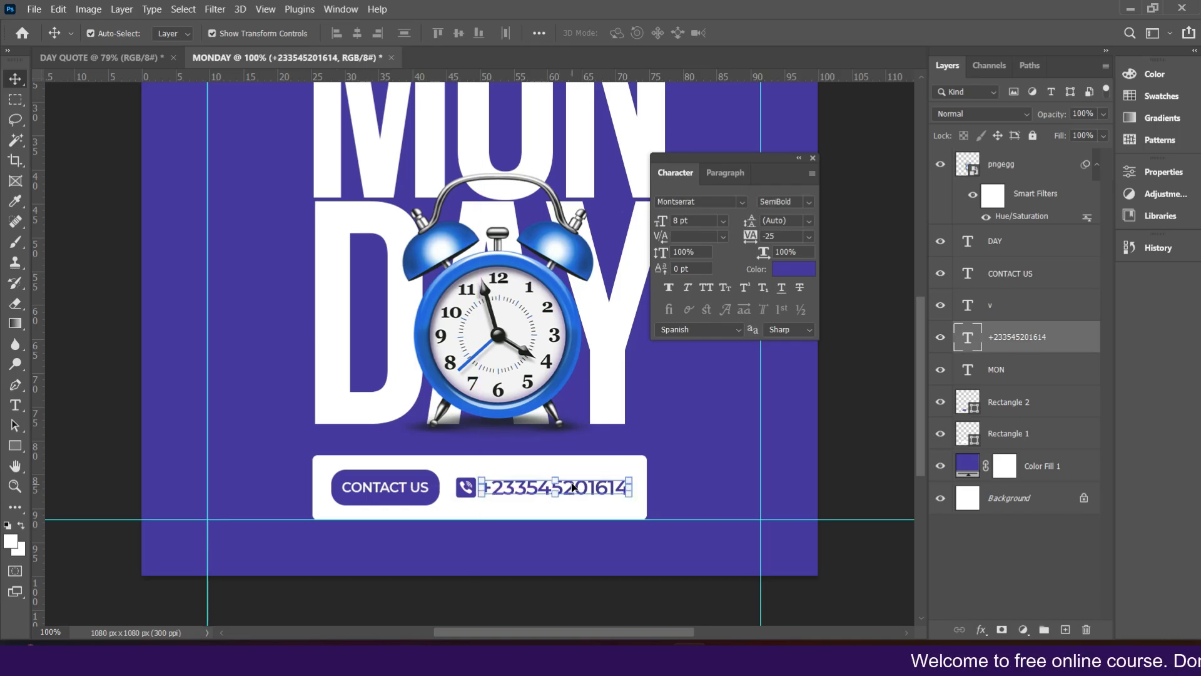
Step: Select the phone icon, phone number, CONTACT US and button rectangle and align their vertical centres
ctrl+click(1000, 314)
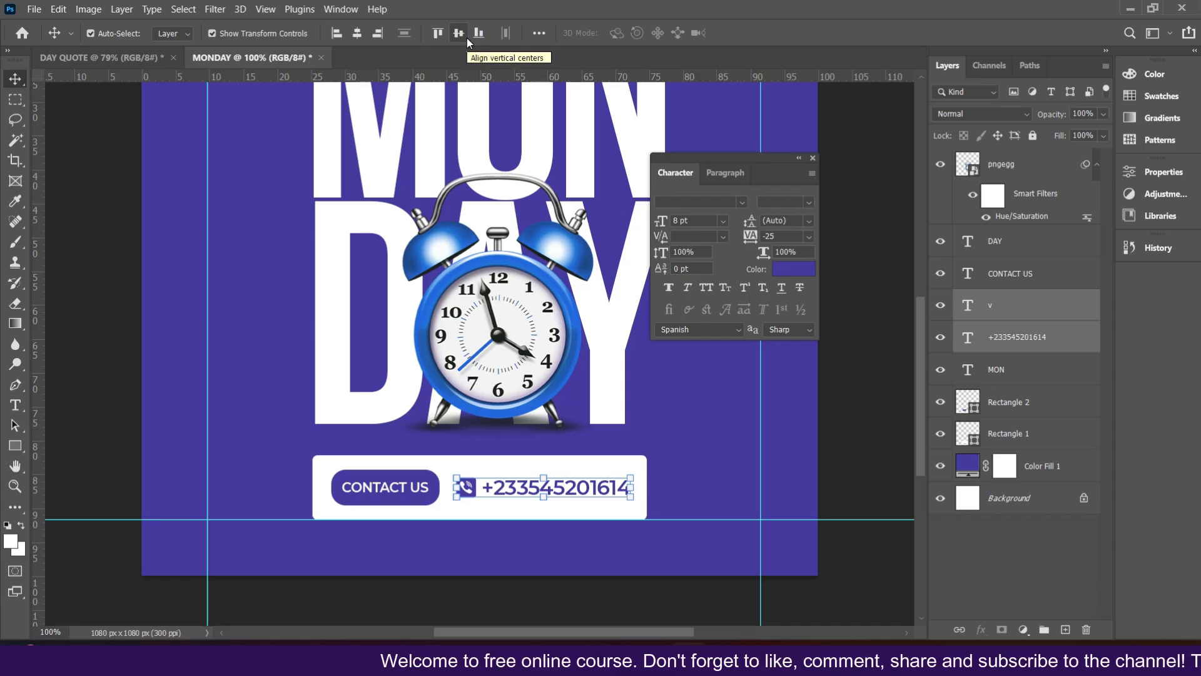
ctrl+click(1002, 280)
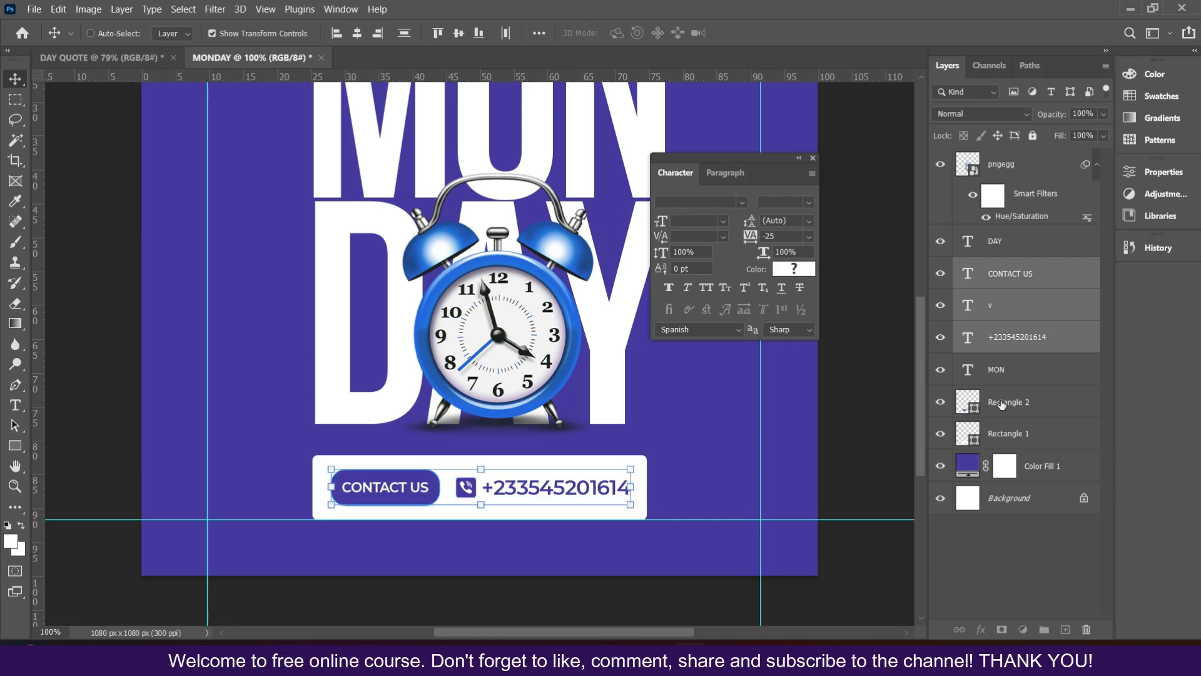
ctrl+click(1002, 402)
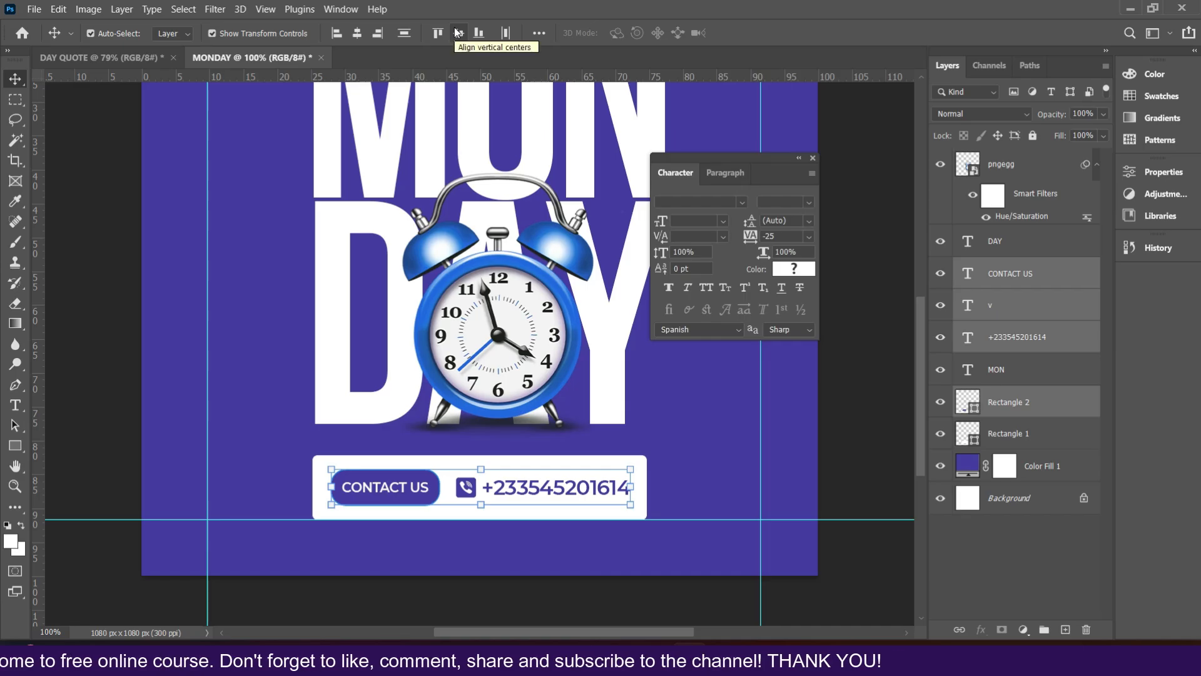
click(459, 33)
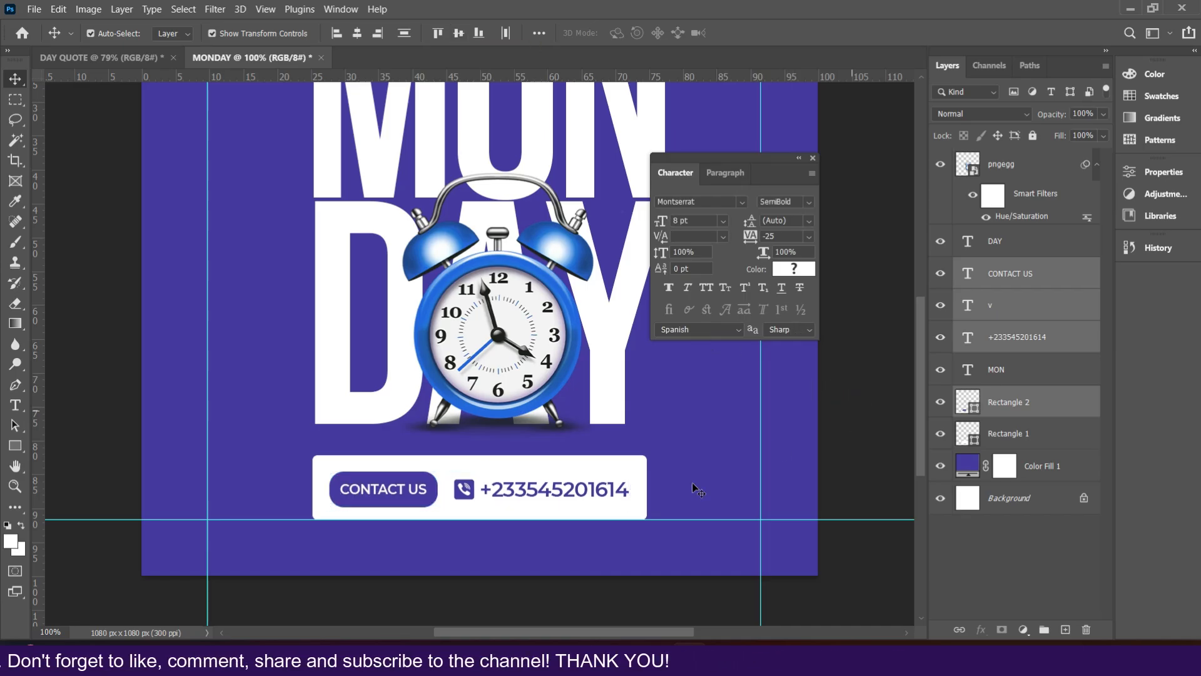
Step: Set the phone number's text colour to a darker navy, 150a71
click(604, 490)
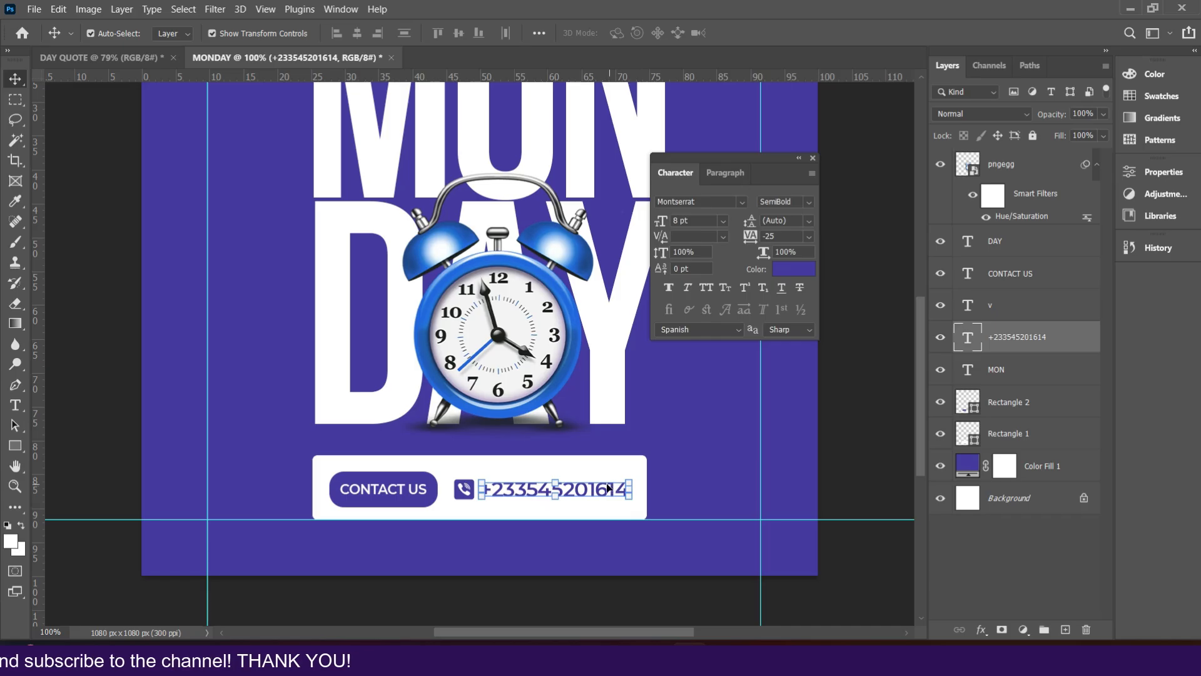
click(778, 274)
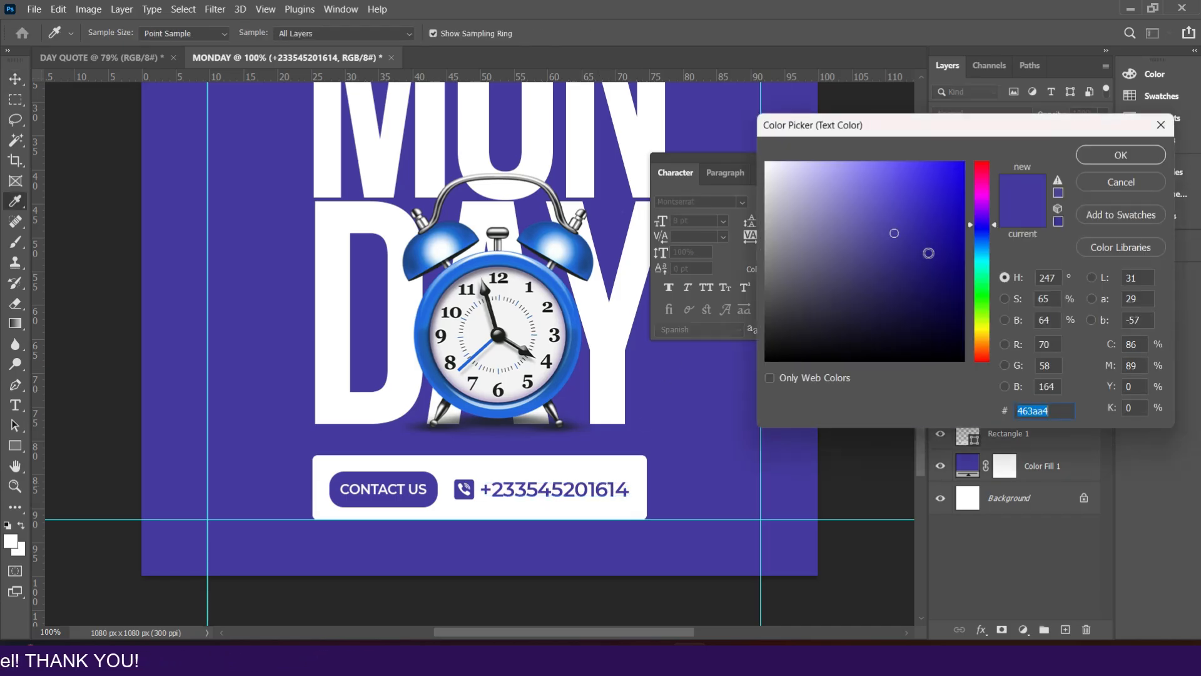
click(928, 253)
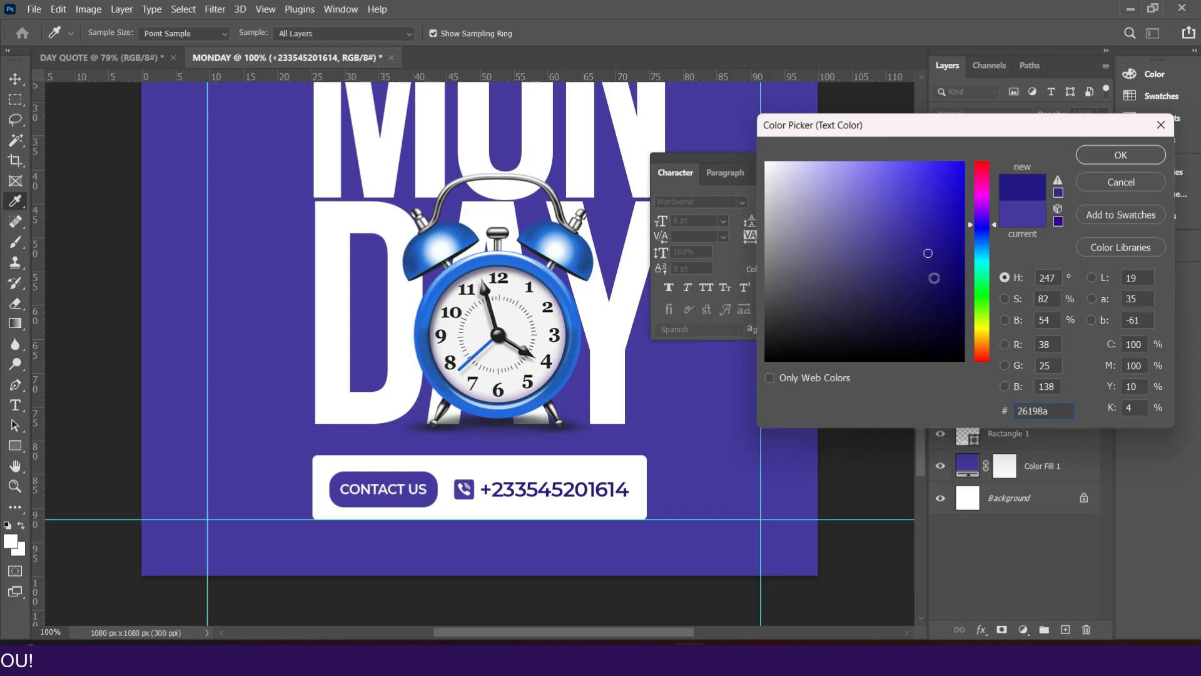
click(947, 272)
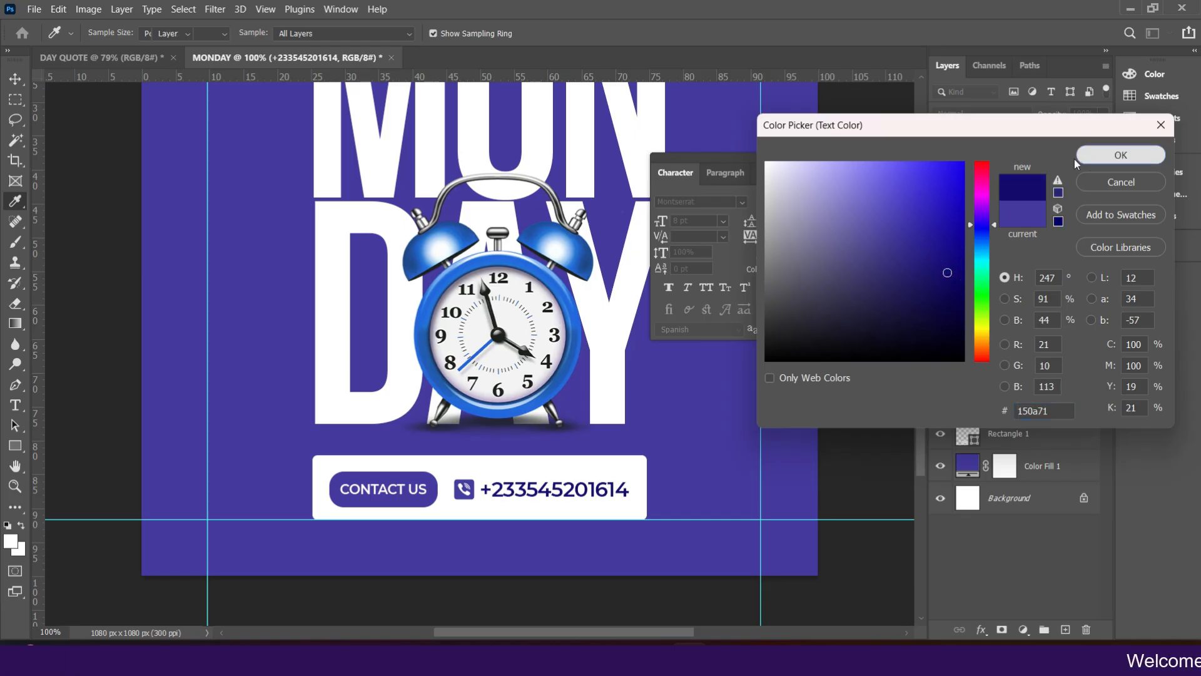
click(1113, 155)
Step: Darken the phone icon's text colour to a matching deep navy
click(463, 491)
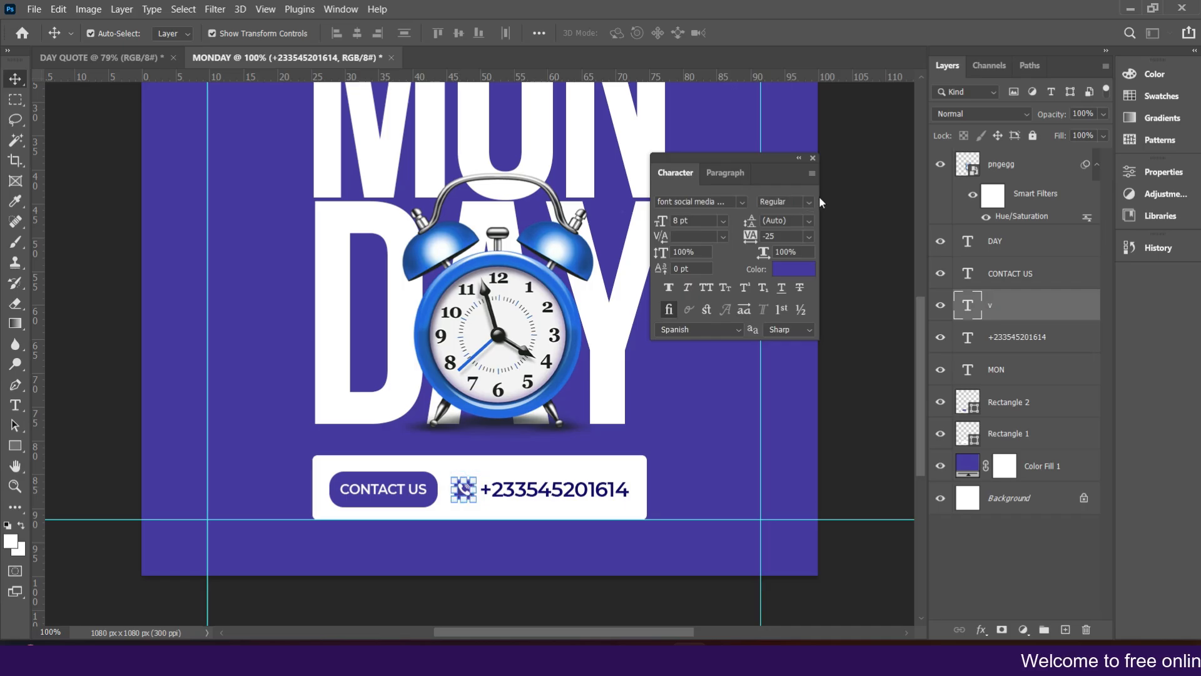
click(790, 265)
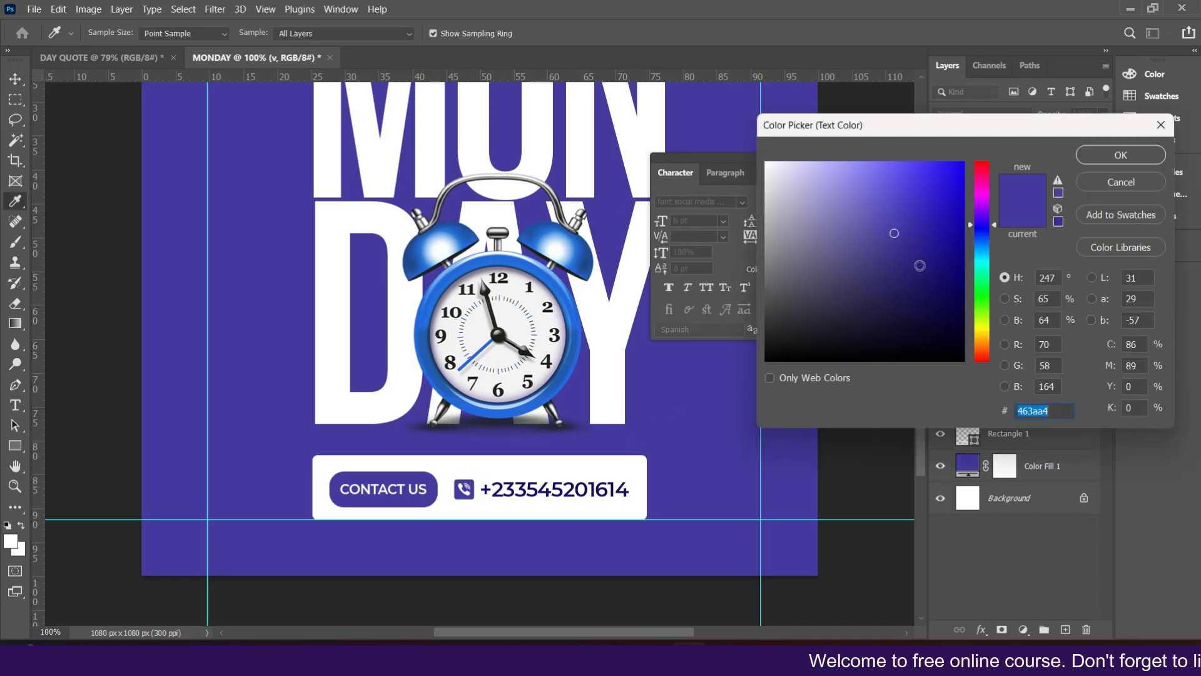
click(928, 266)
click(947, 272)
click(1119, 155)
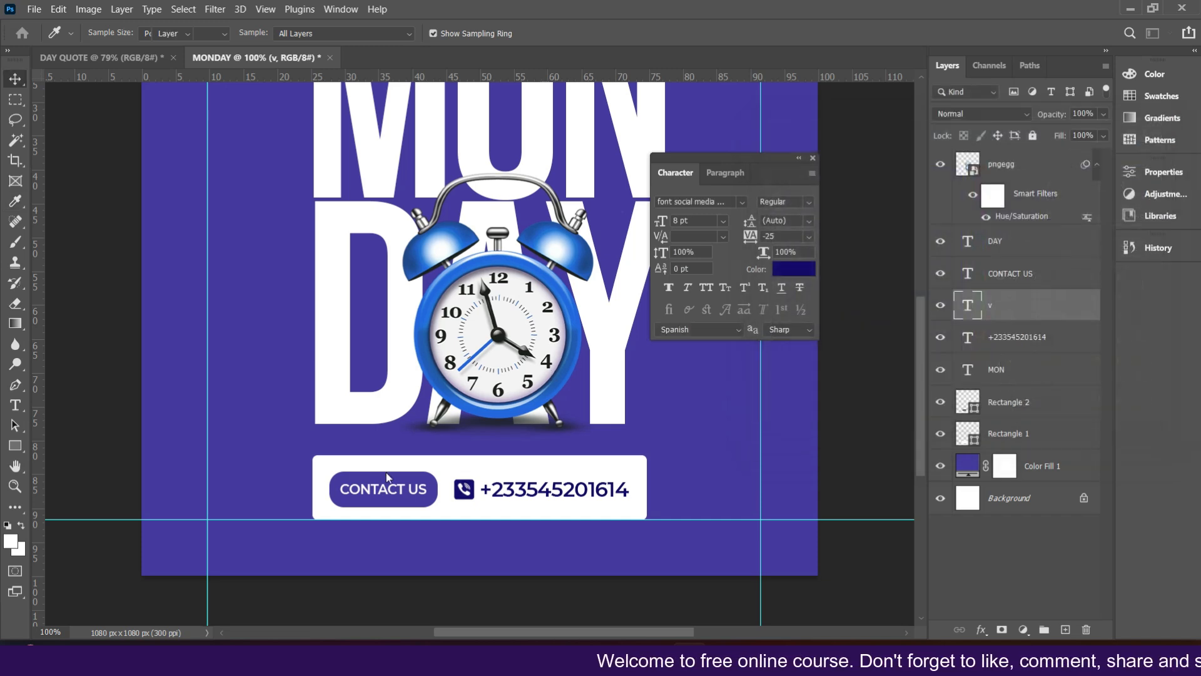
Step: Recolour the CONTACT US button rectangle to dark navy 160a72 by sampling the phone icon
click(400, 479)
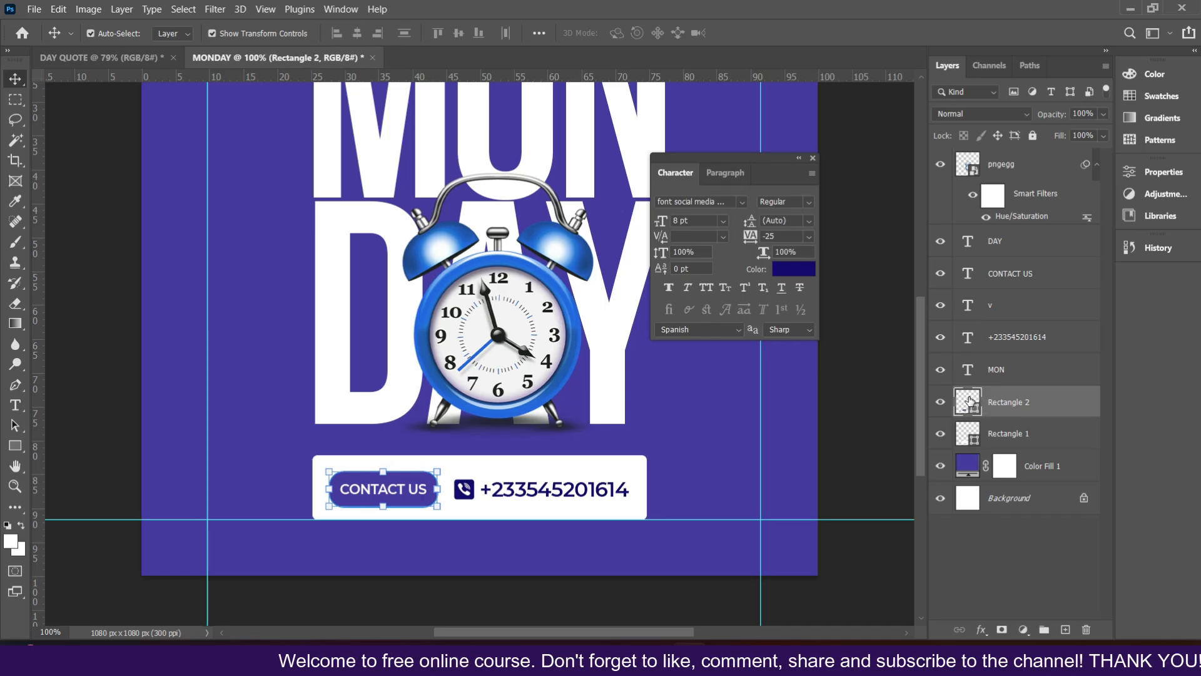
double_click(970, 403)
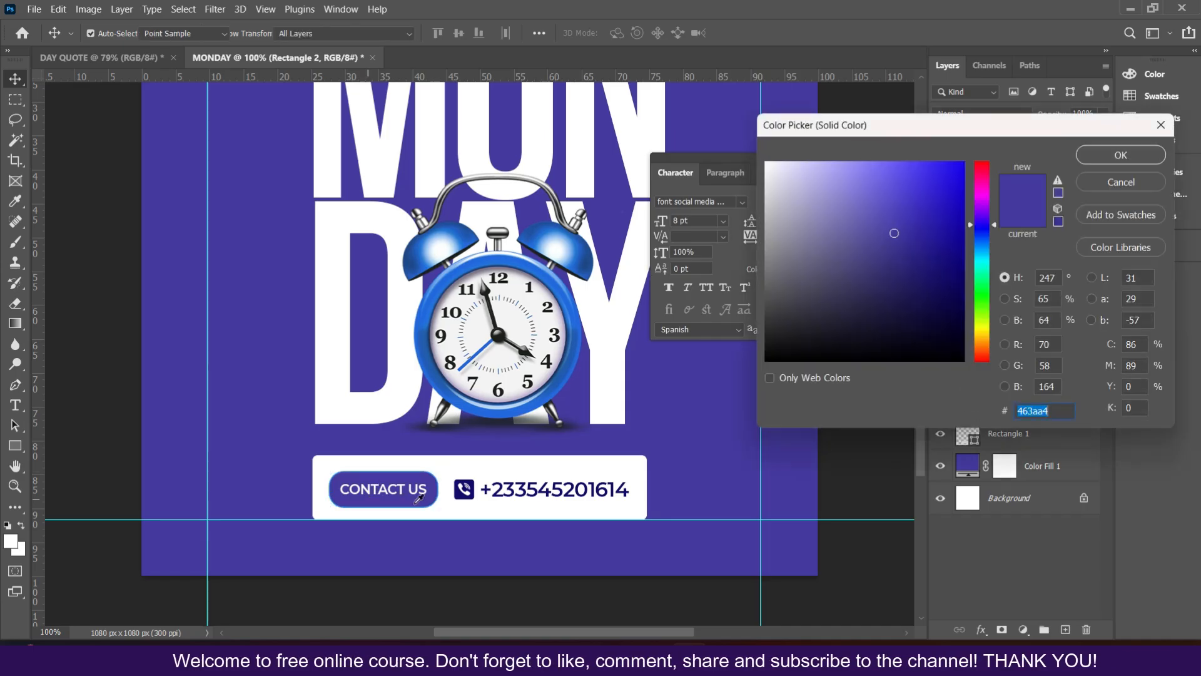
click(464, 489)
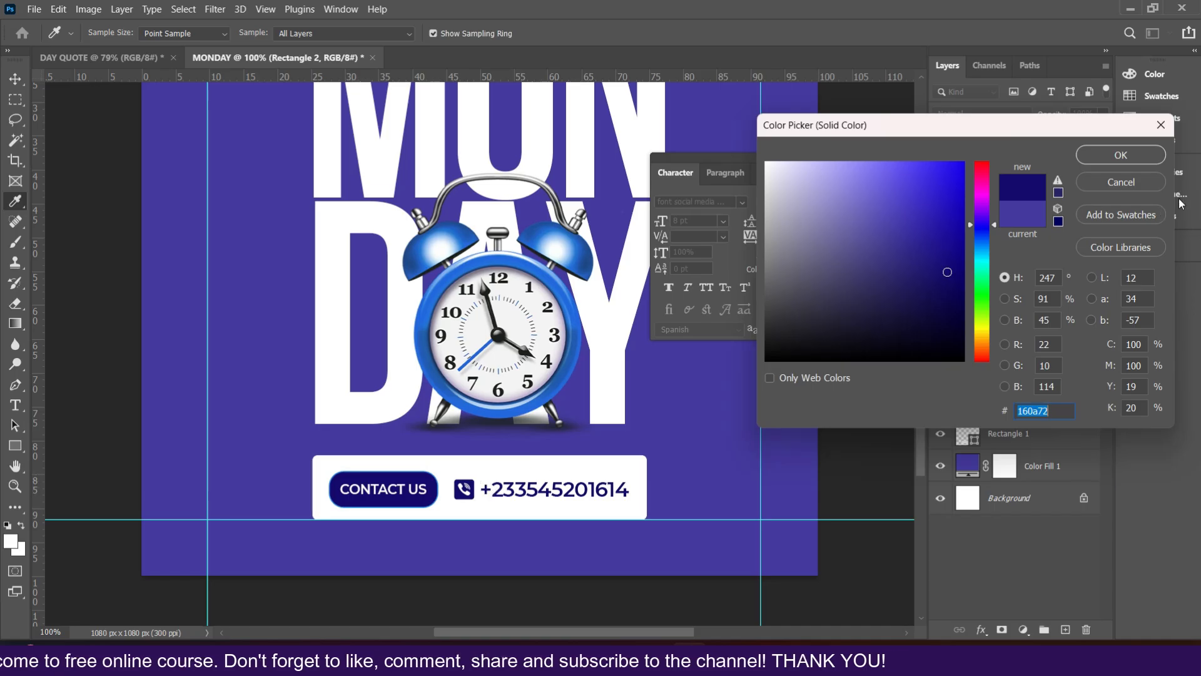
click(1120, 155)
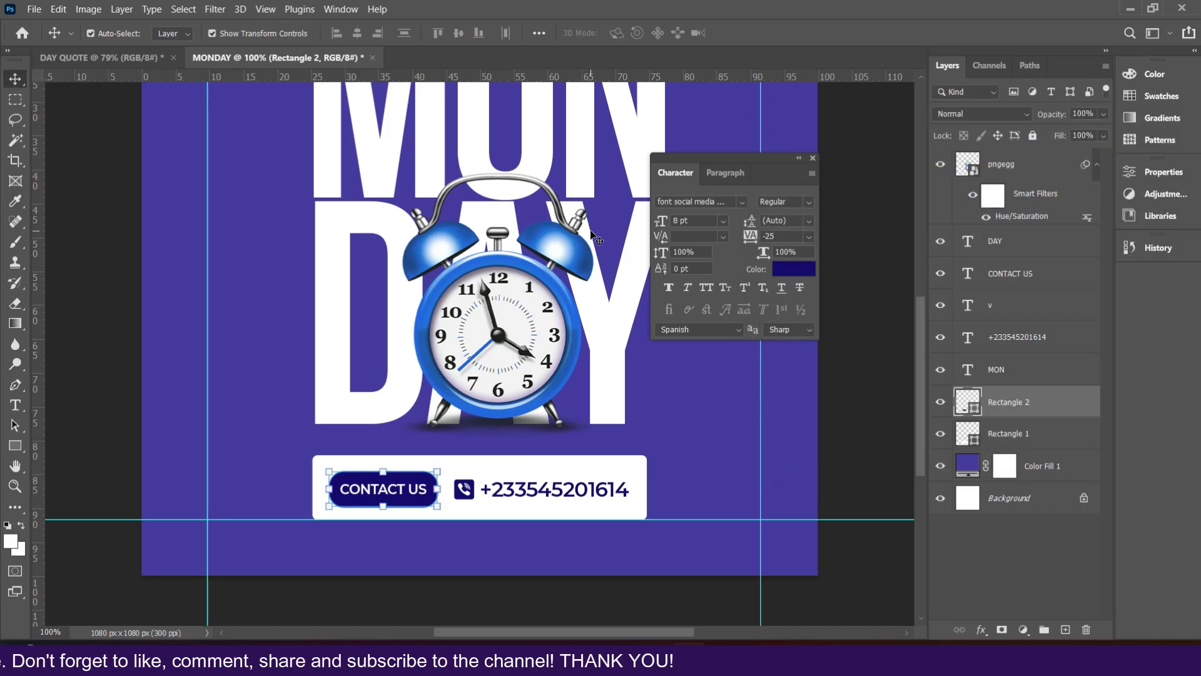
Step: Fit the canvas on screen and dock the Character panel into the side panel strip
key(ctrl+0)
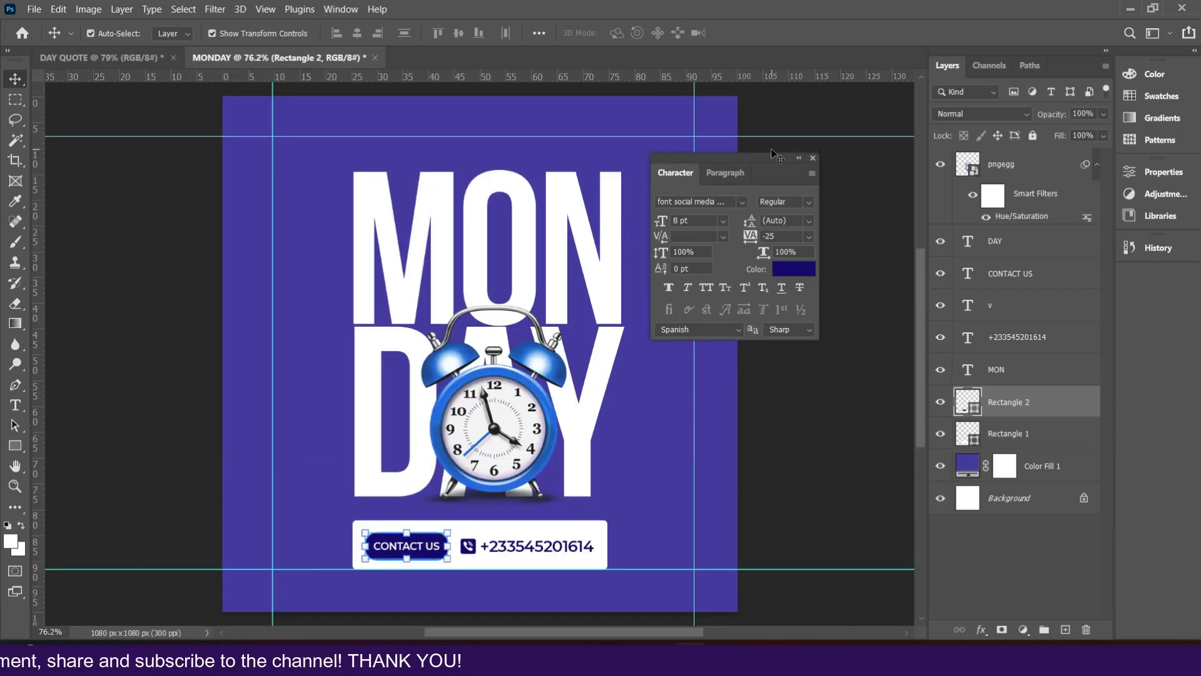
drag(768, 168, 1152, 262)
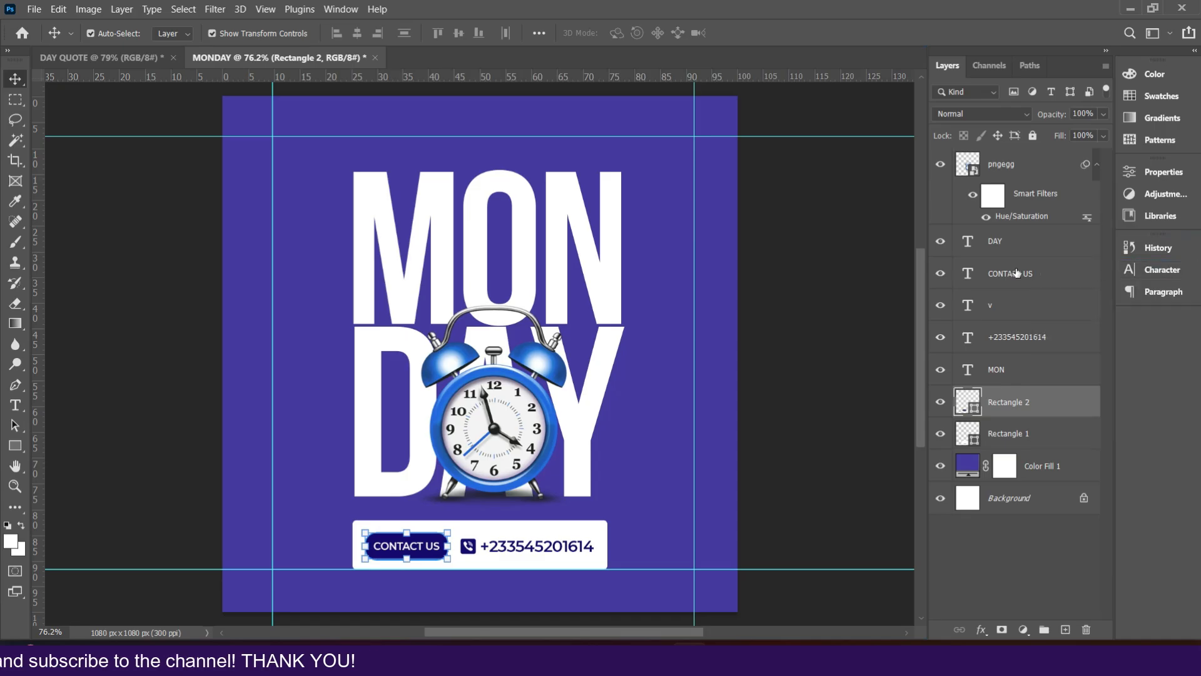
Step: Select the alarm clock and nudge it down a few pixels
click(463, 460)
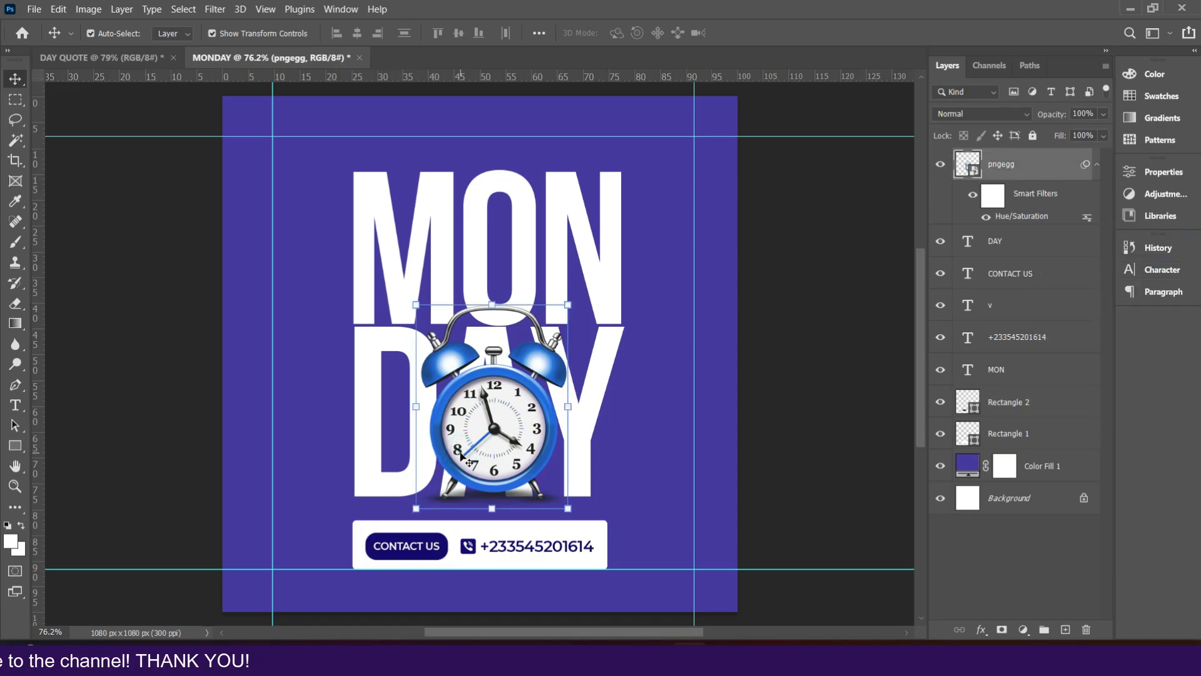
key(Down)
key(Down)
key(Down)
key(Down)
key(Down)
key(Down)
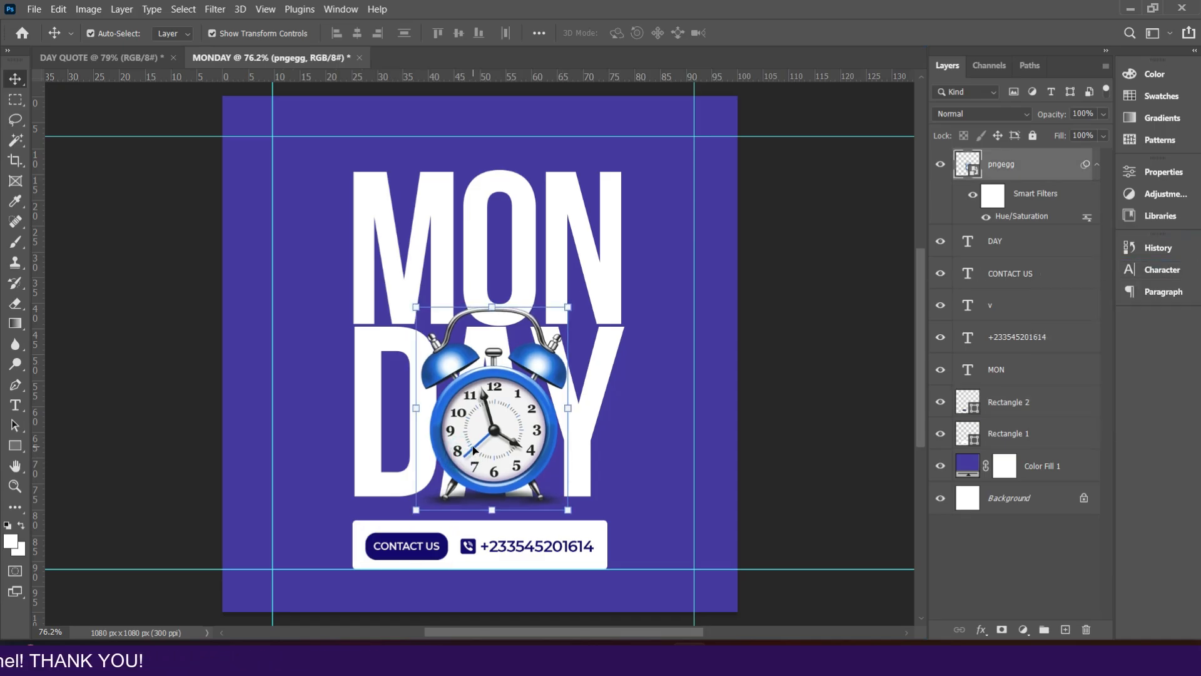
Step: Nudge the alarm clock down once more and compare the layout with the DAY QUOTE reference design
key(Down)
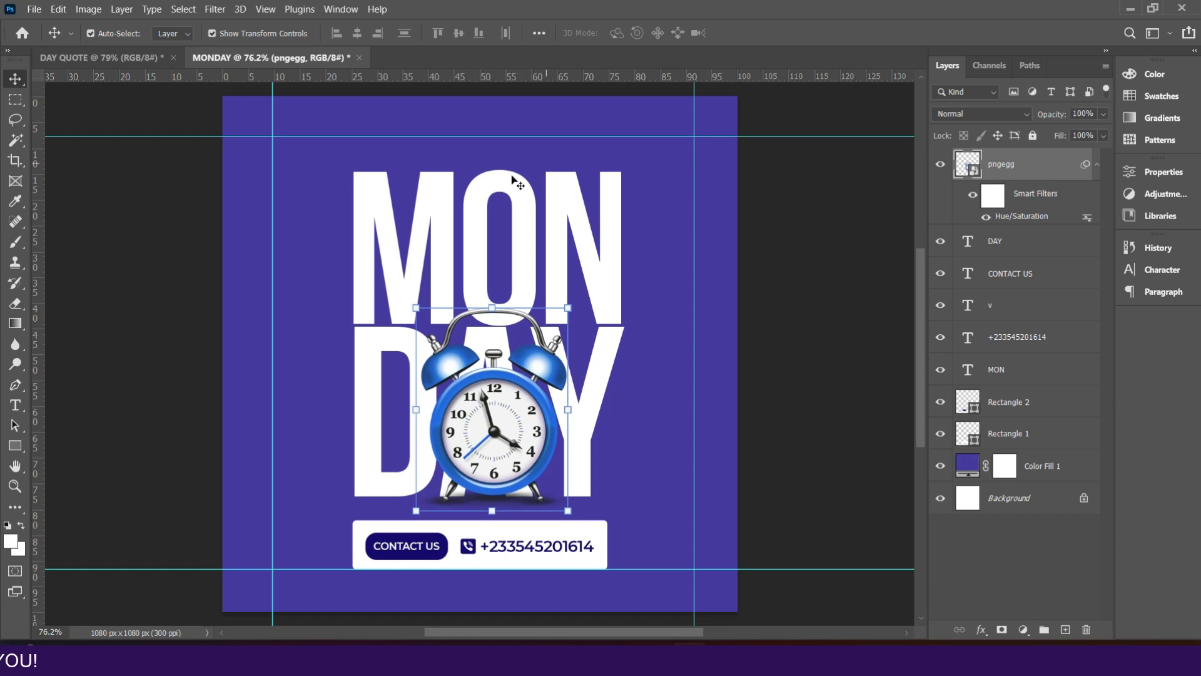
click(119, 57)
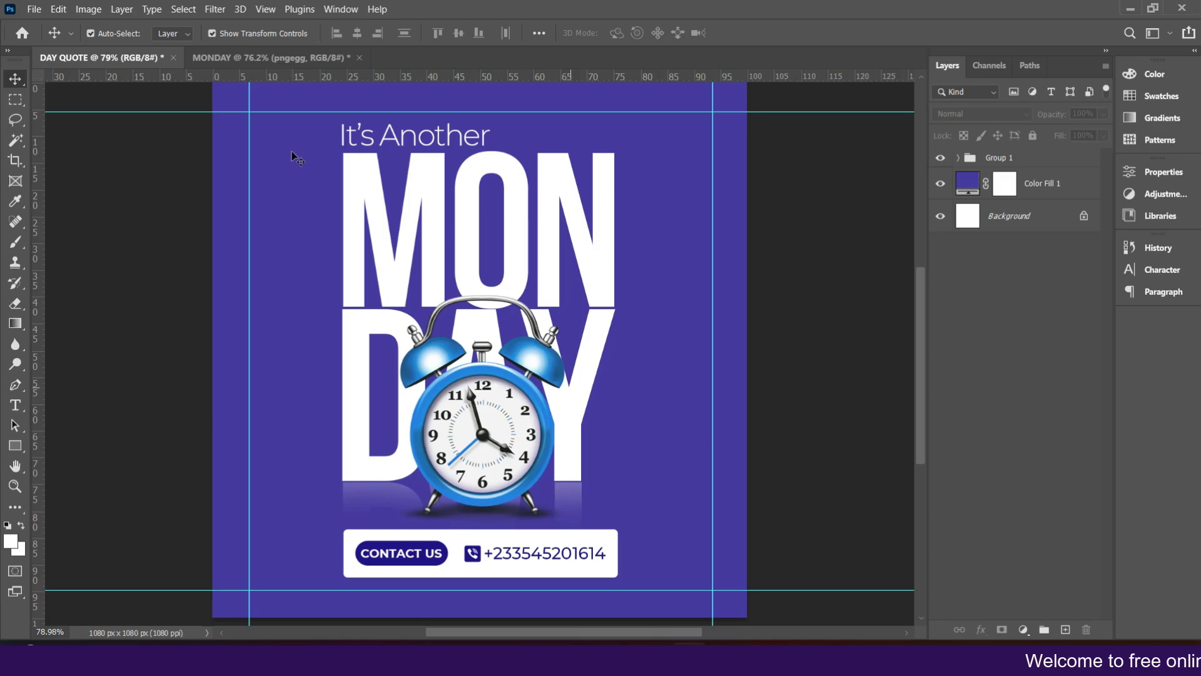
click(242, 57)
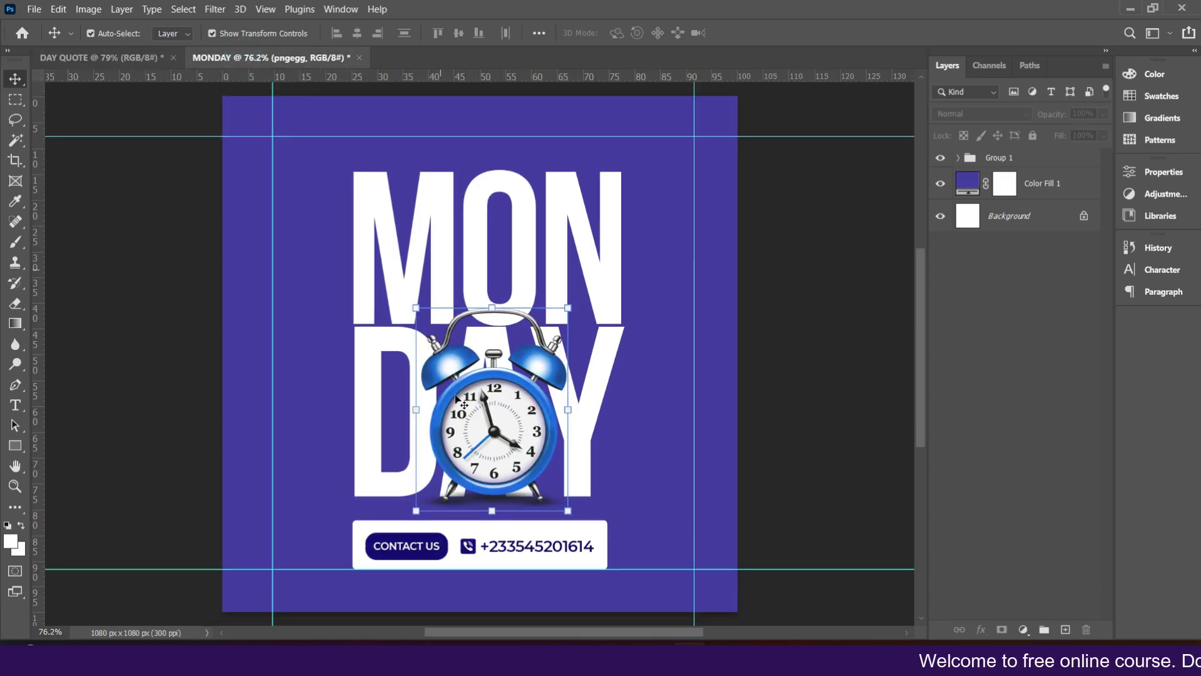
Step: Duplicate the phone number text, move the copy above MON, and set its colour to white sampled from MON
click(538, 549)
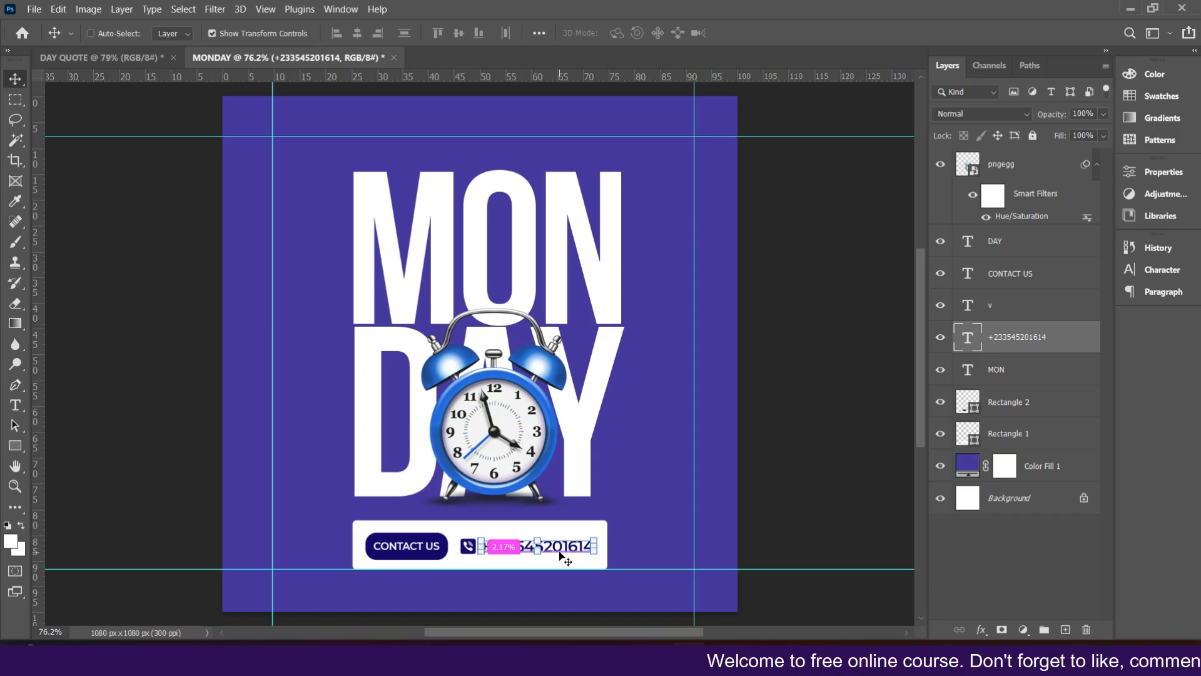
key(ctrl+j)
drag(561, 552, 416, 161)
click(1162, 269)
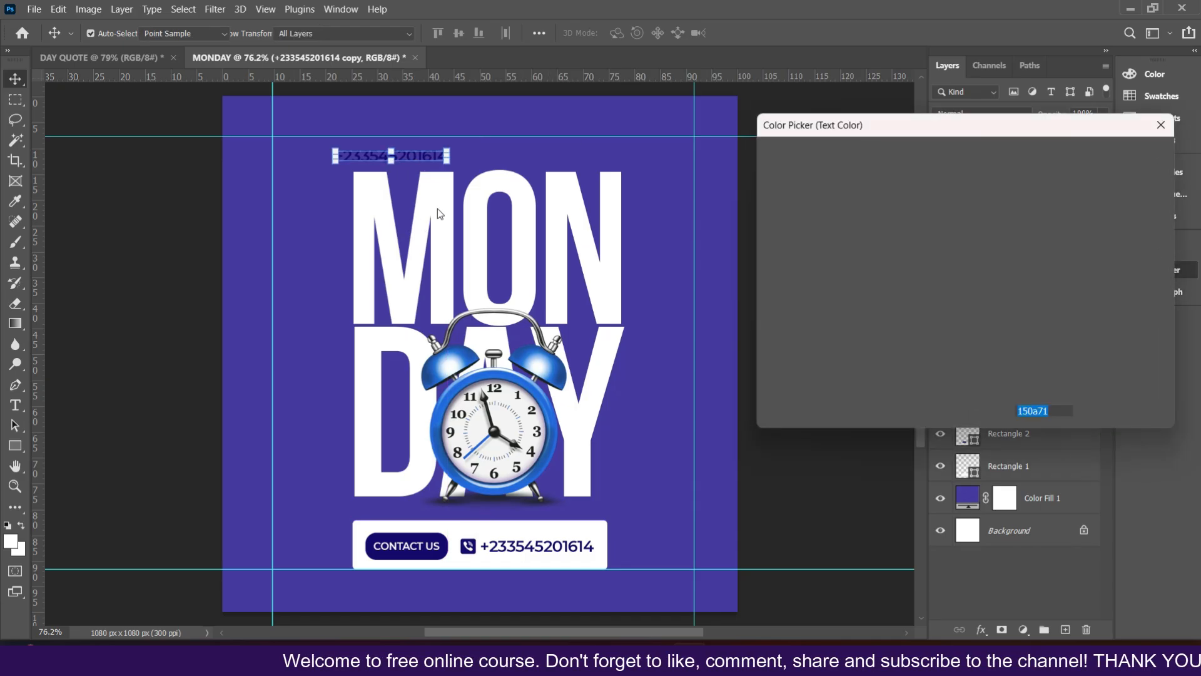
click(437, 202)
click(1086, 160)
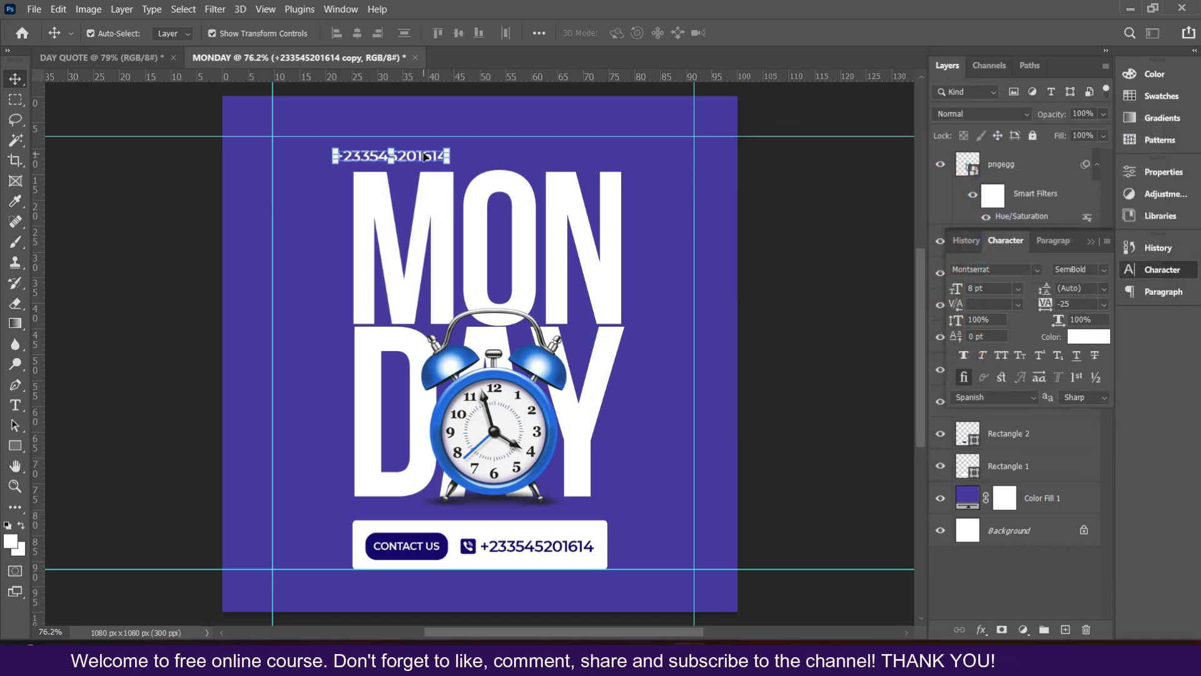
Step: Retype the copied text as It's Another and change its font style to Regular
double_click(424, 157)
text(It's A)
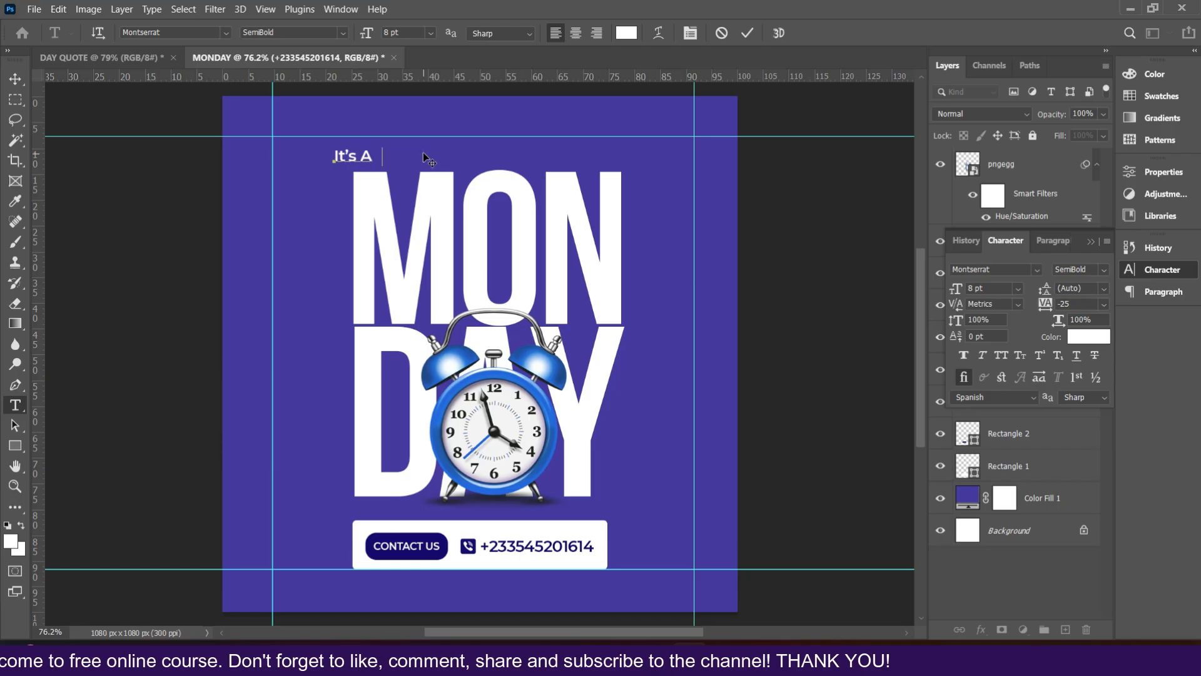
key(BackSpace)
text(nother)
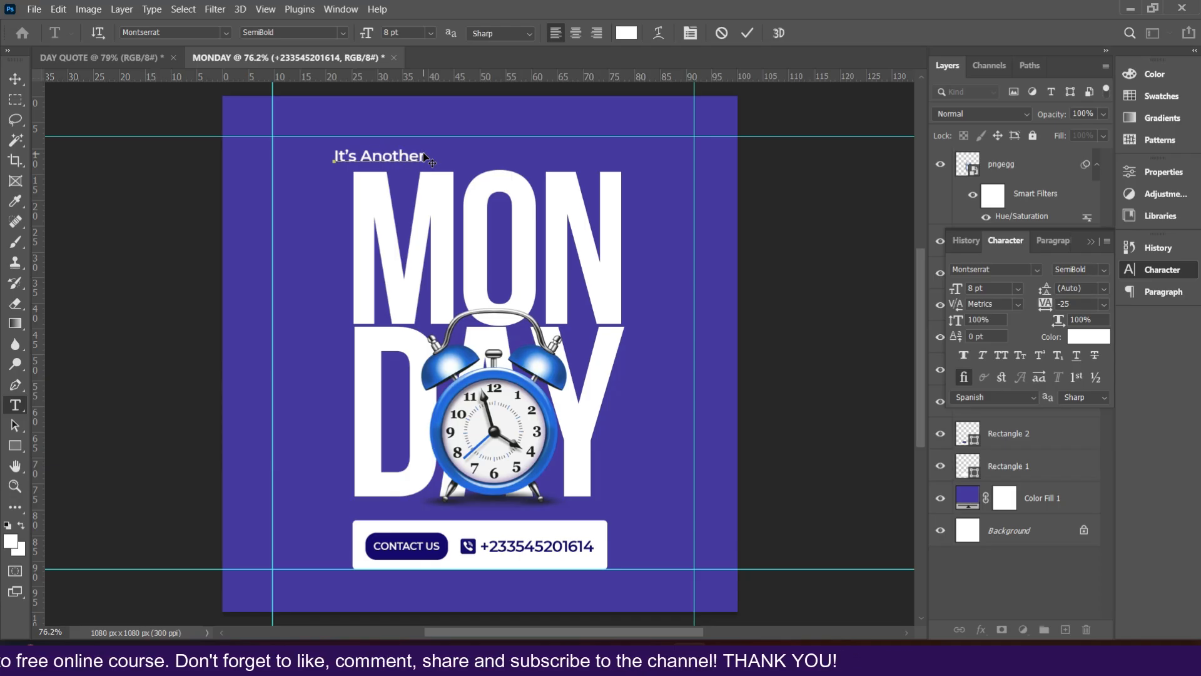
click(749, 38)
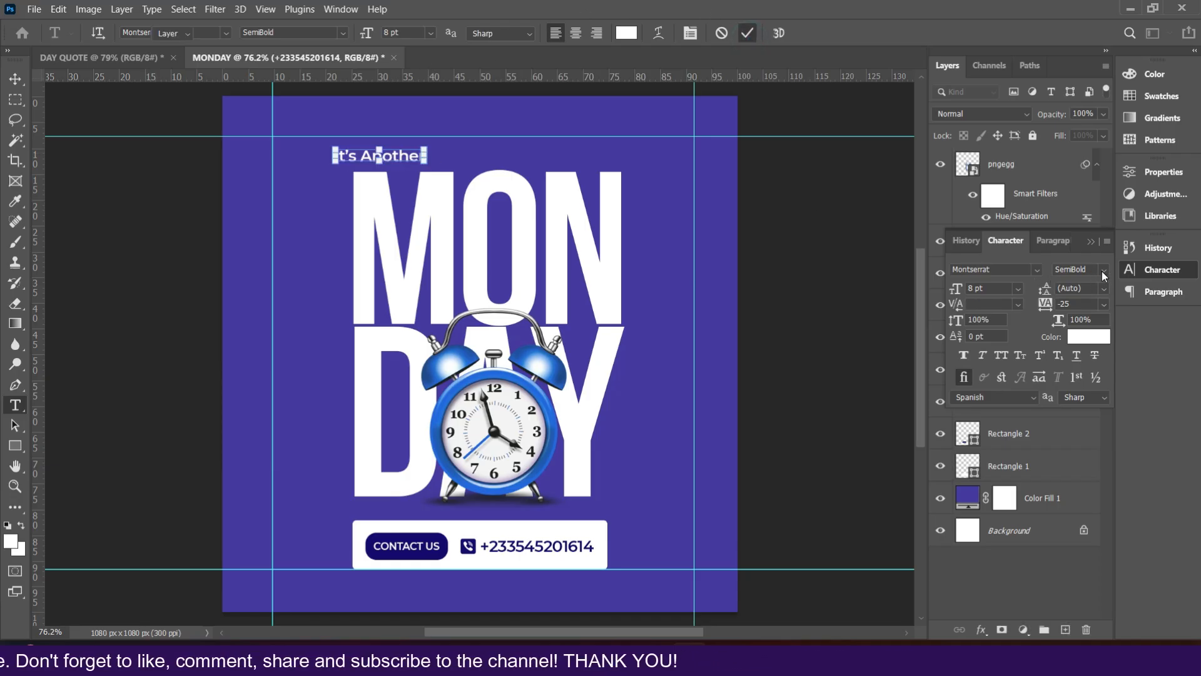
click(1103, 270)
click(1083, 360)
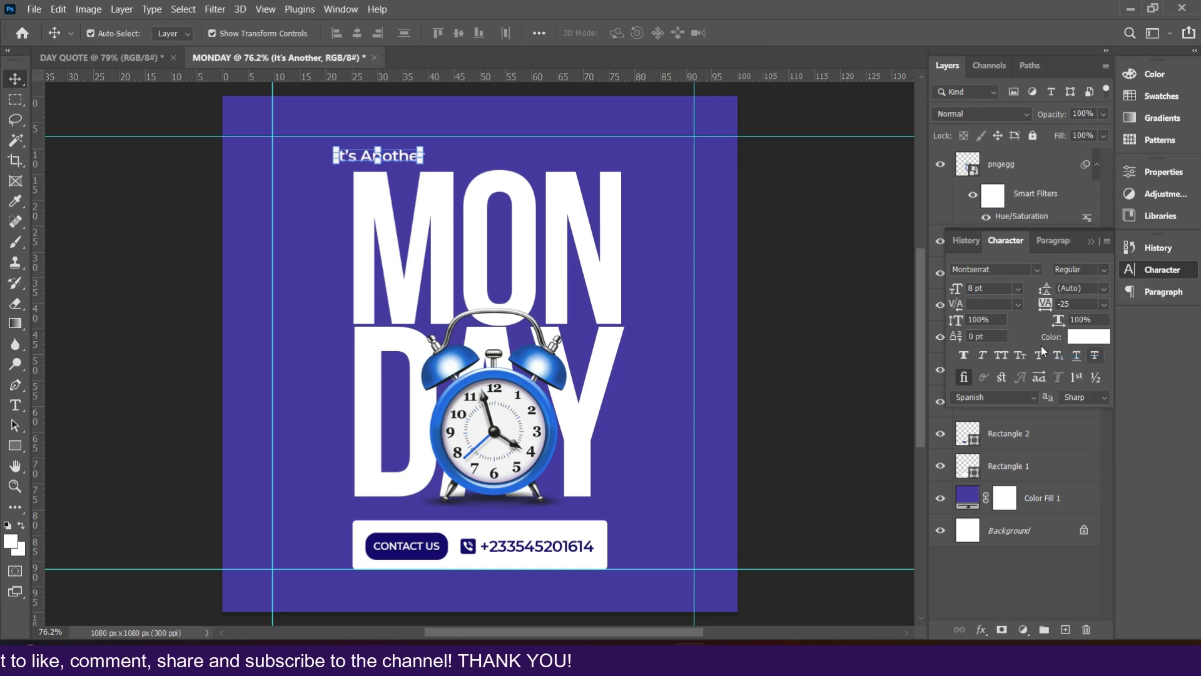
Step: Resize the It's Another text to 12 pt and position it just above the MON lettering
click(1018, 288)
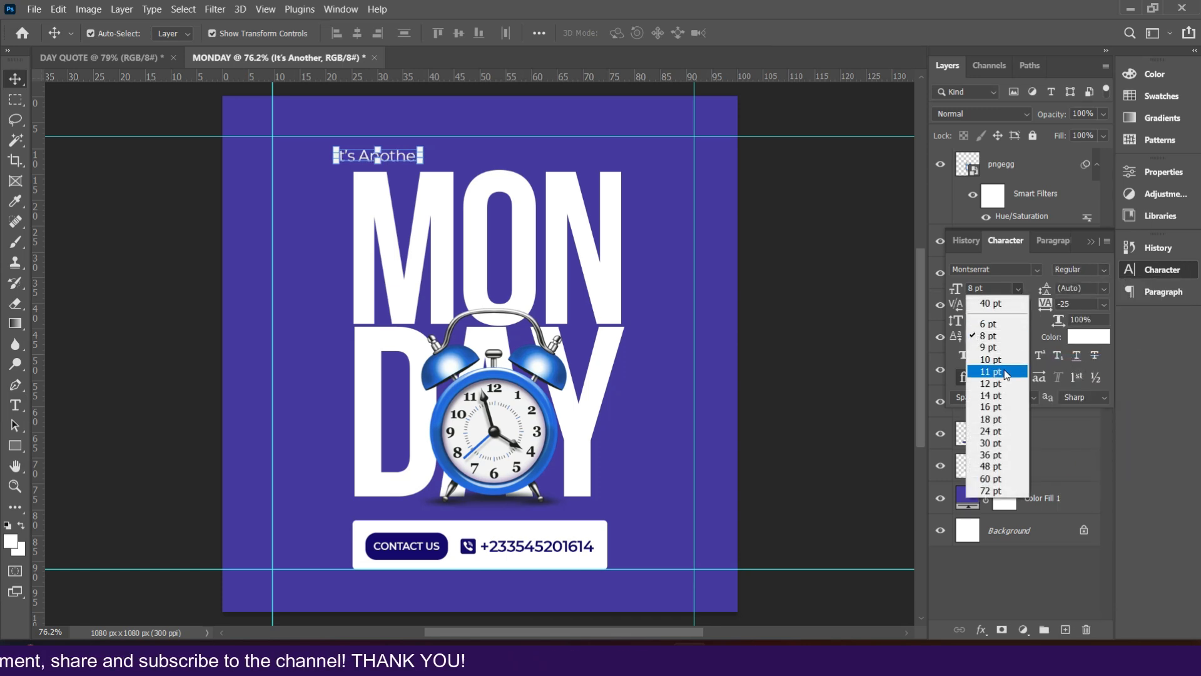
click(995, 373)
drag(422, 157, 440, 156)
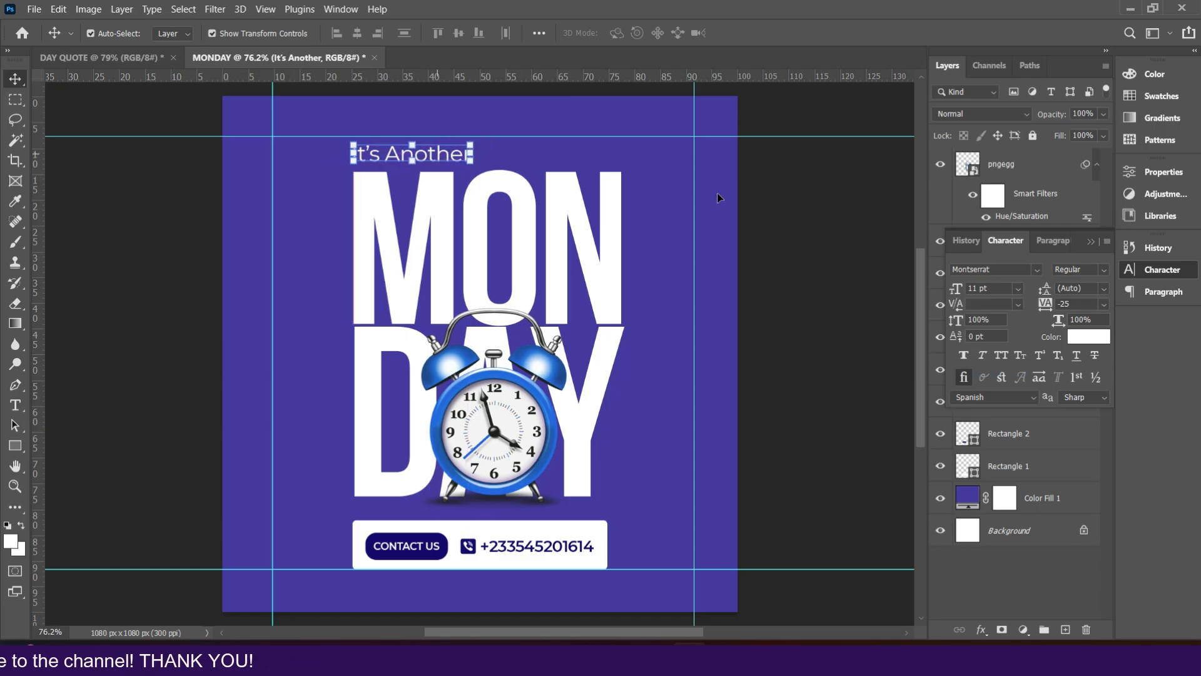
click(1018, 288)
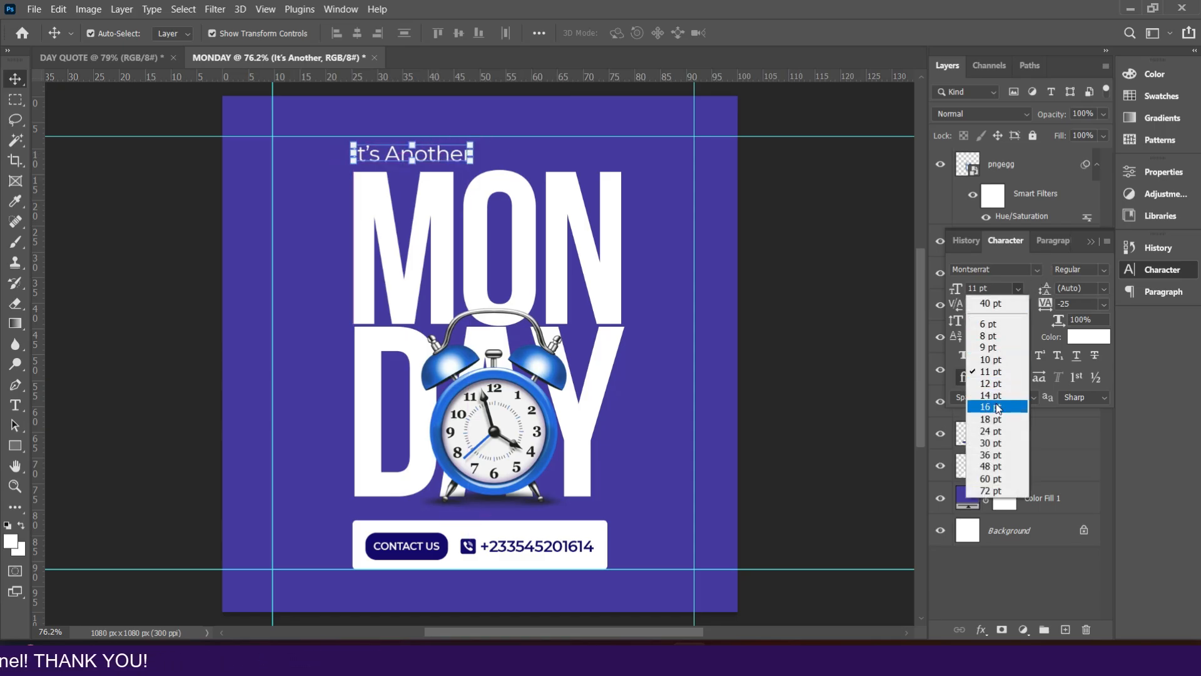
click(992, 395)
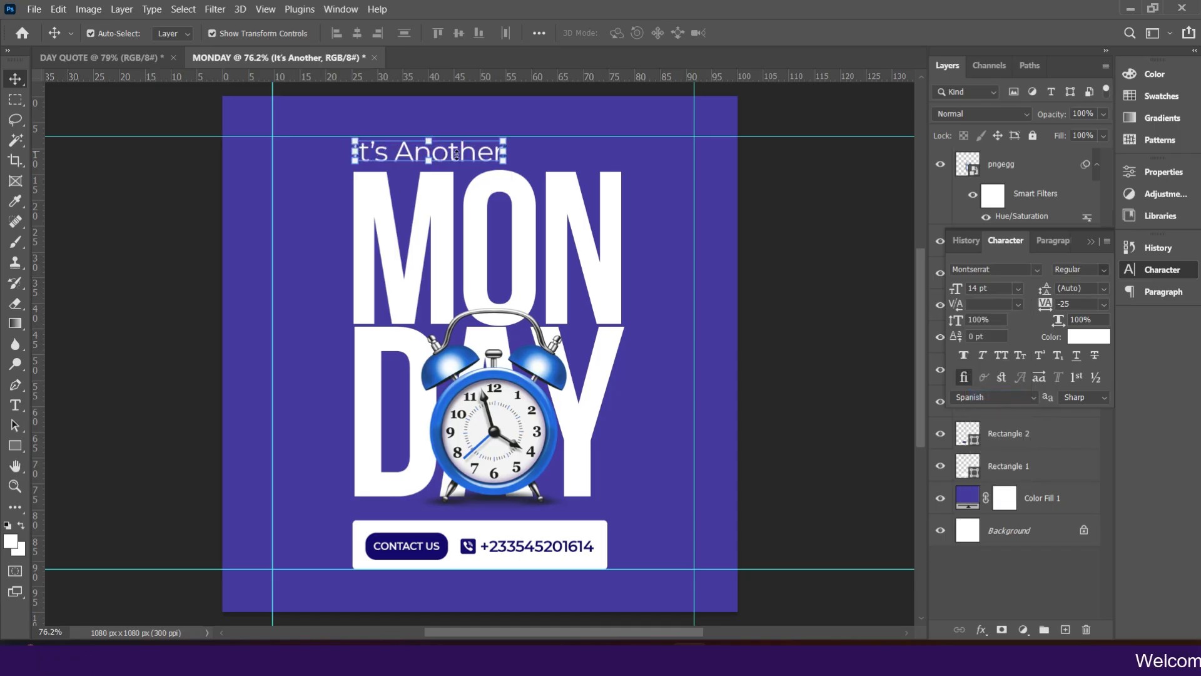
click(1017, 287)
click(993, 383)
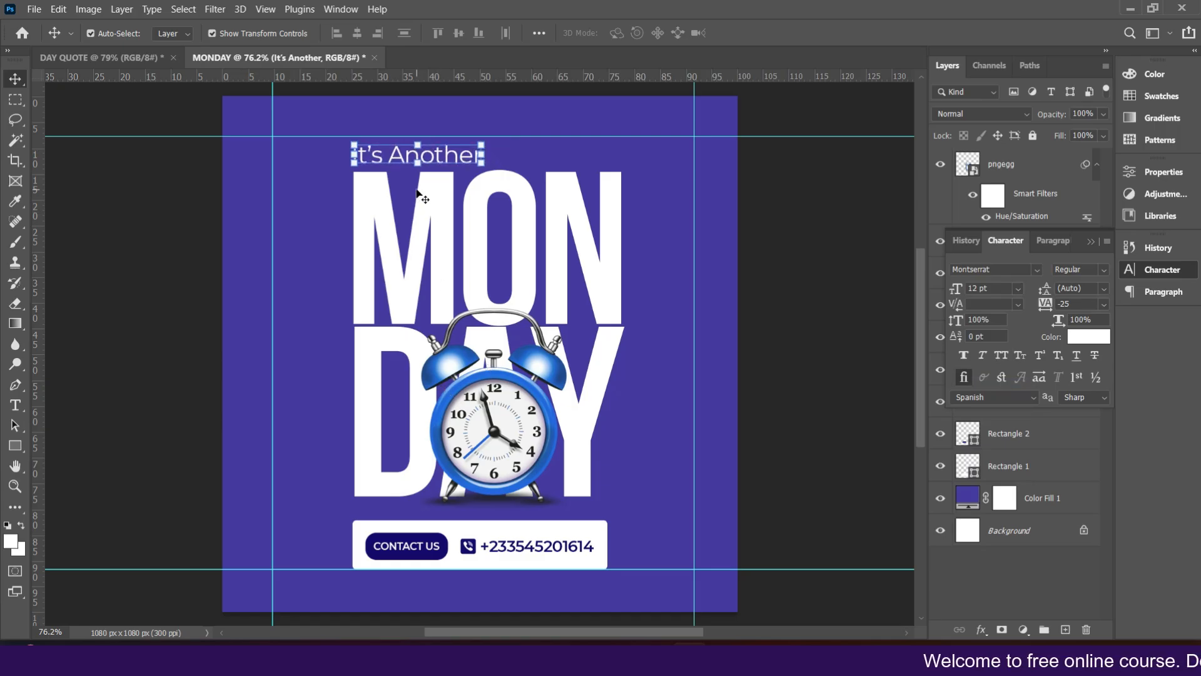
drag(441, 153, 442, 159)
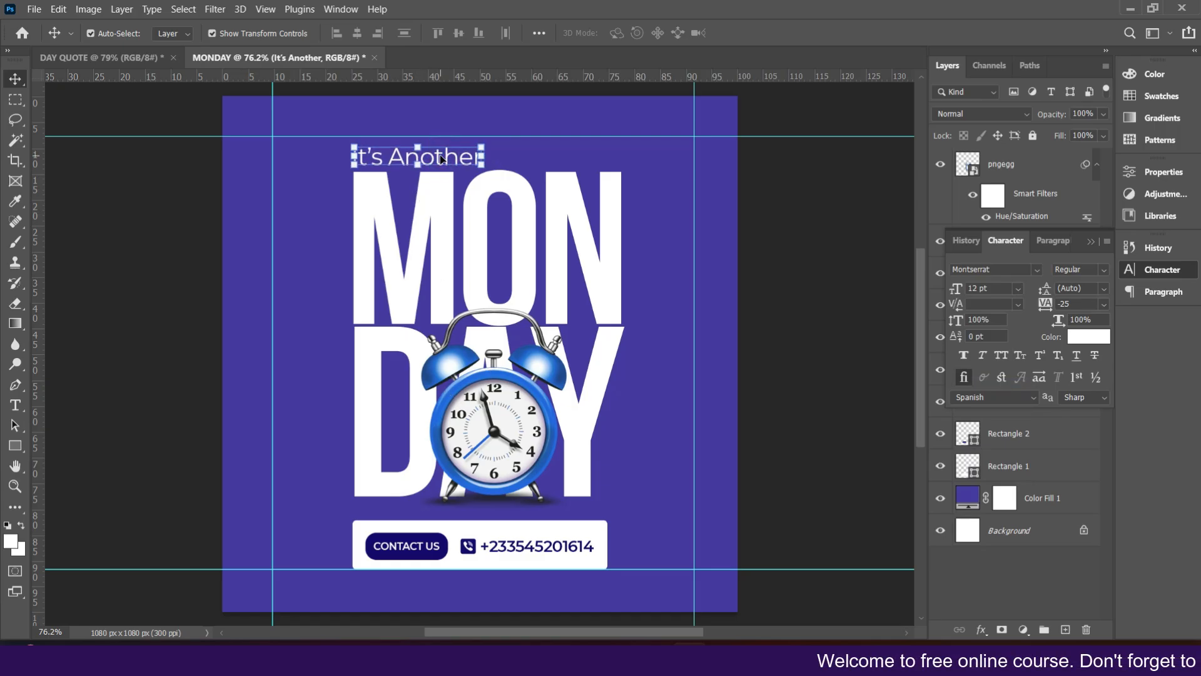
Step: Move the top guide up and the bottom guide down to frame the updated layout
click(148, 306)
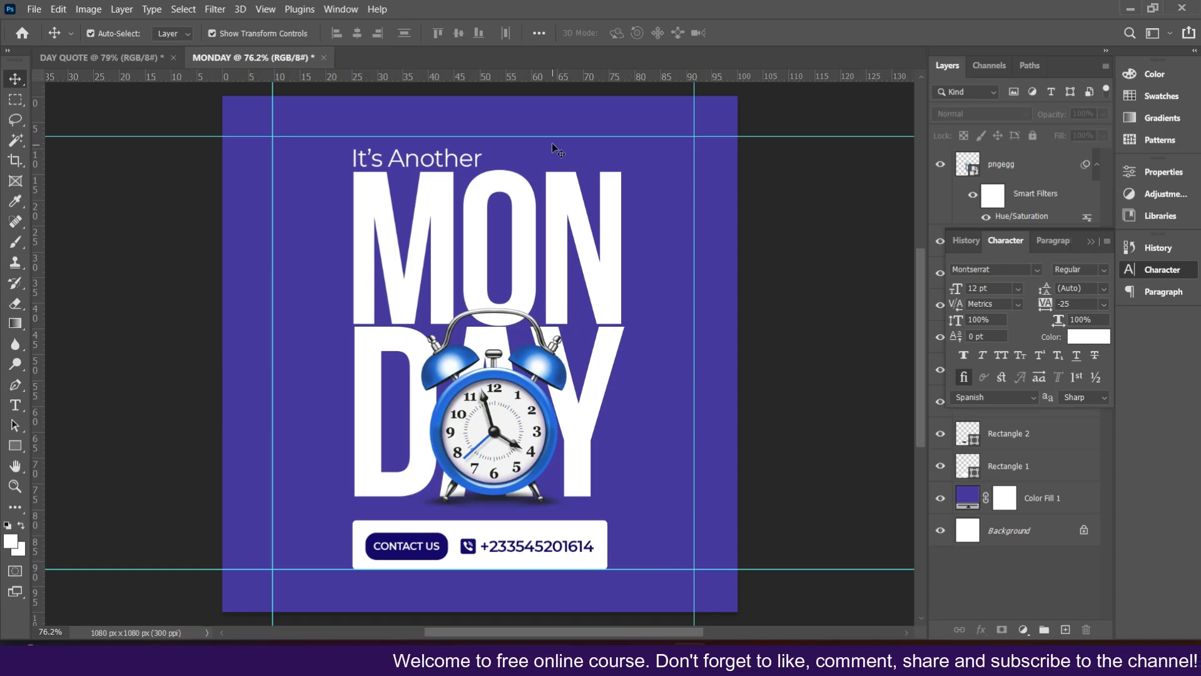
drag(550, 75, 556, 124)
drag(630, 570, 636, 581)
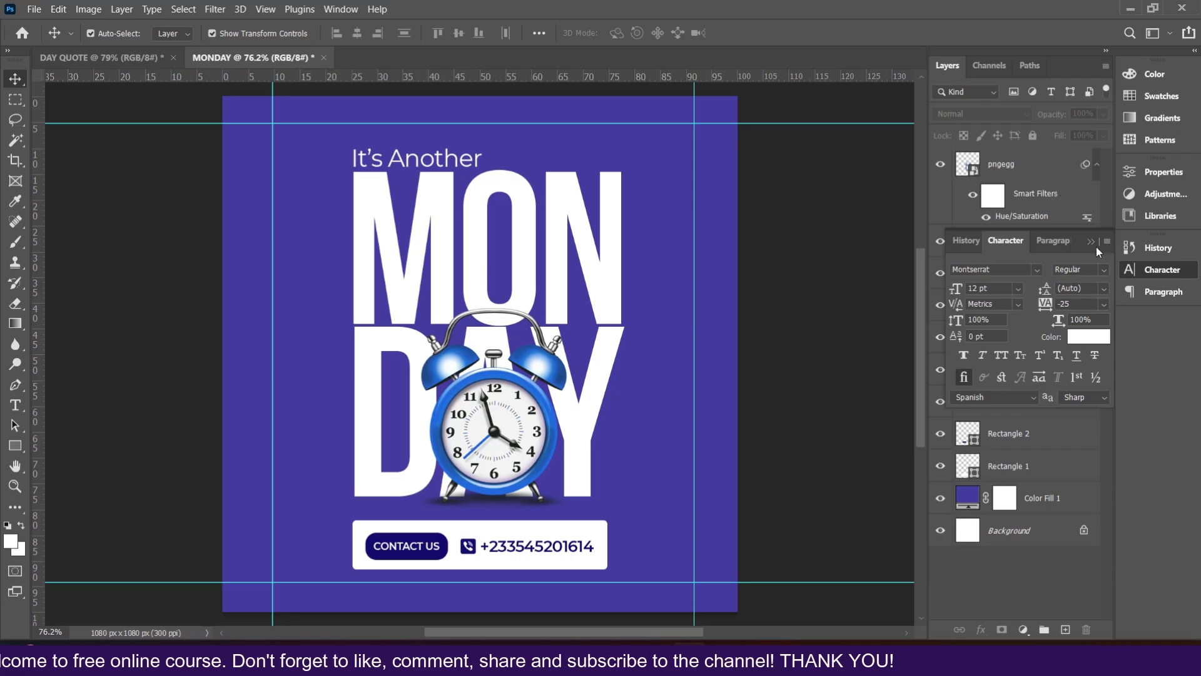
Step: Collapse the Character panel and select both banner rectangle layers, Rectangle 2 and Rectangle 1
click(1091, 243)
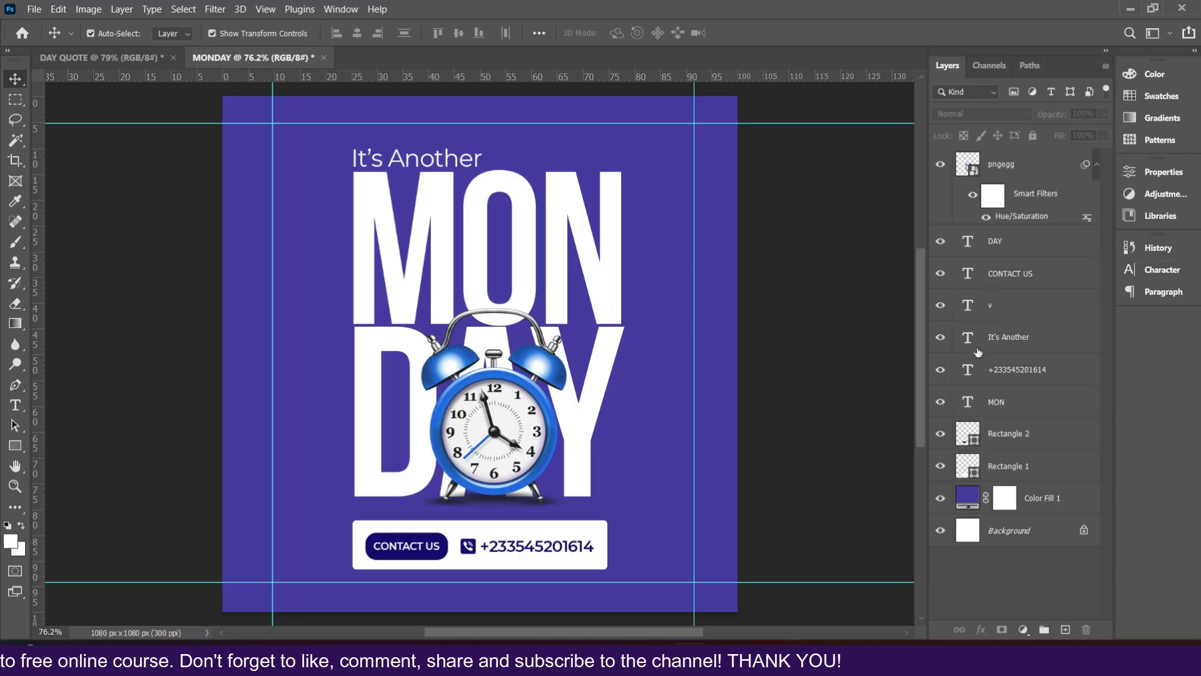
click(997, 436)
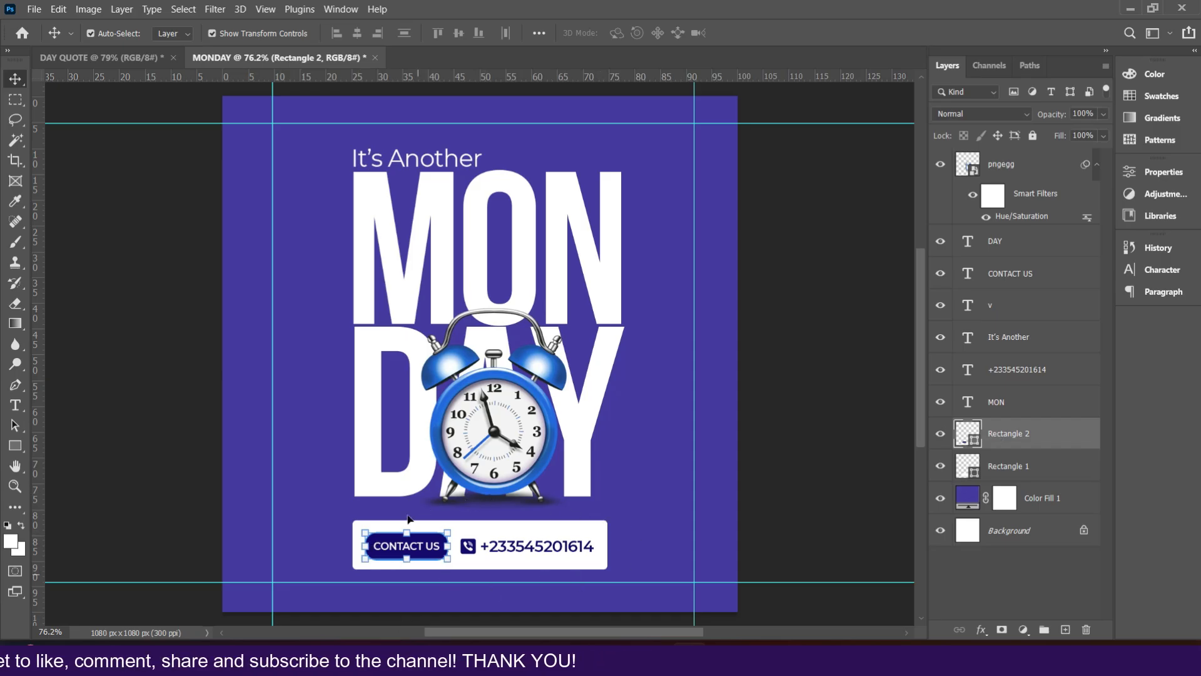
ctrl+click(997, 464)
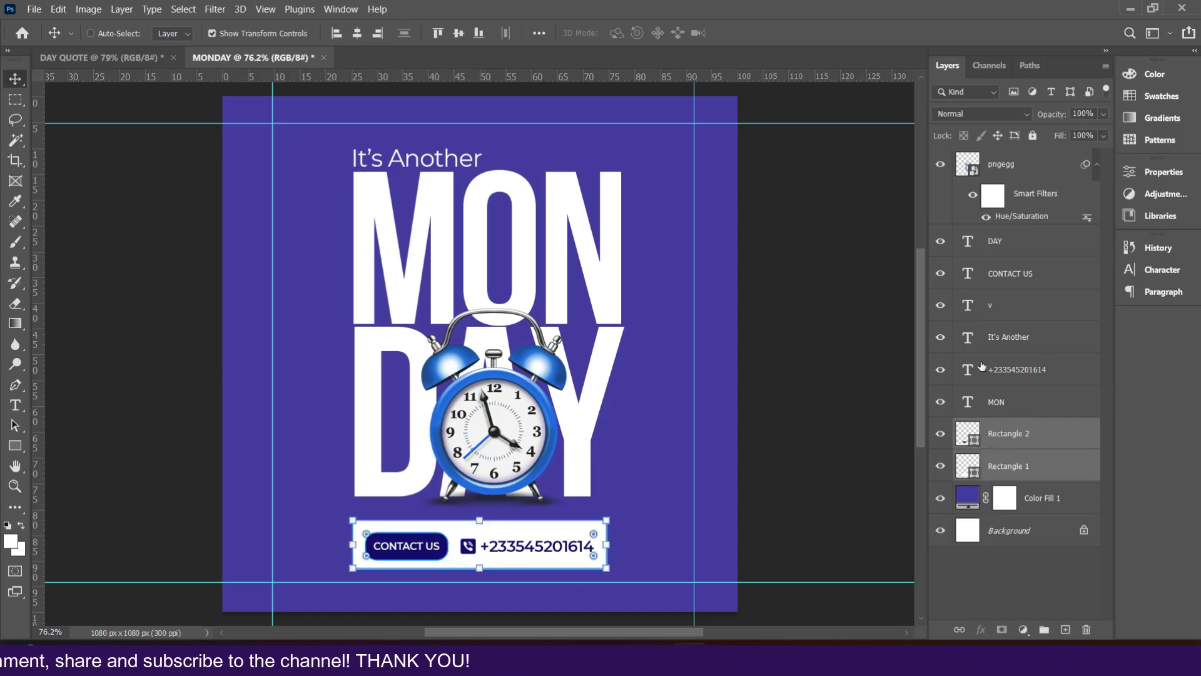
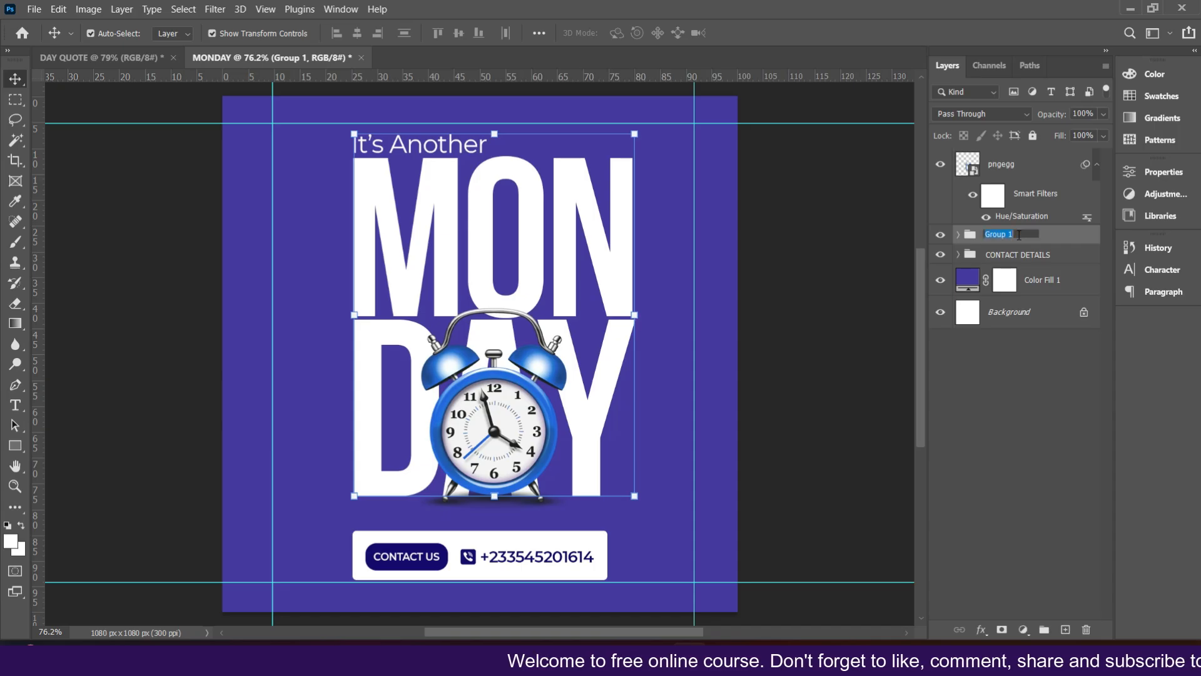
Step: Rename the group as MONDAY and align it to the horizontal centre of the canvas
text(MONDAY)
key(Return)
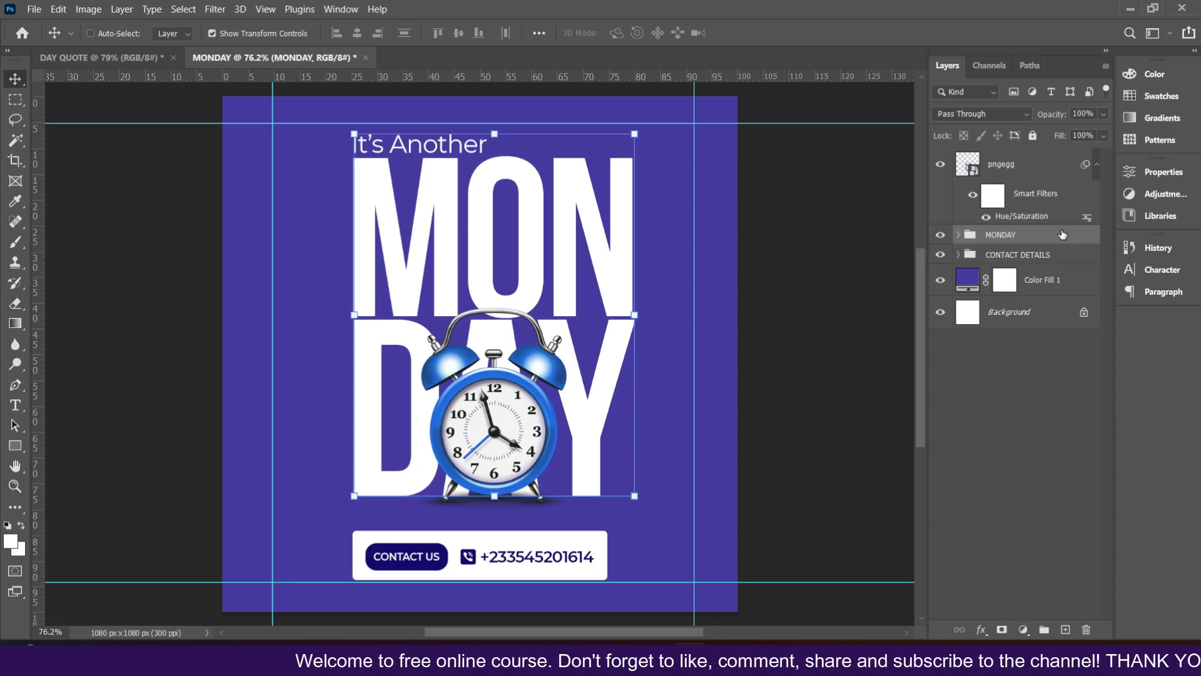
key(ctrl)
key(ctrl+a)
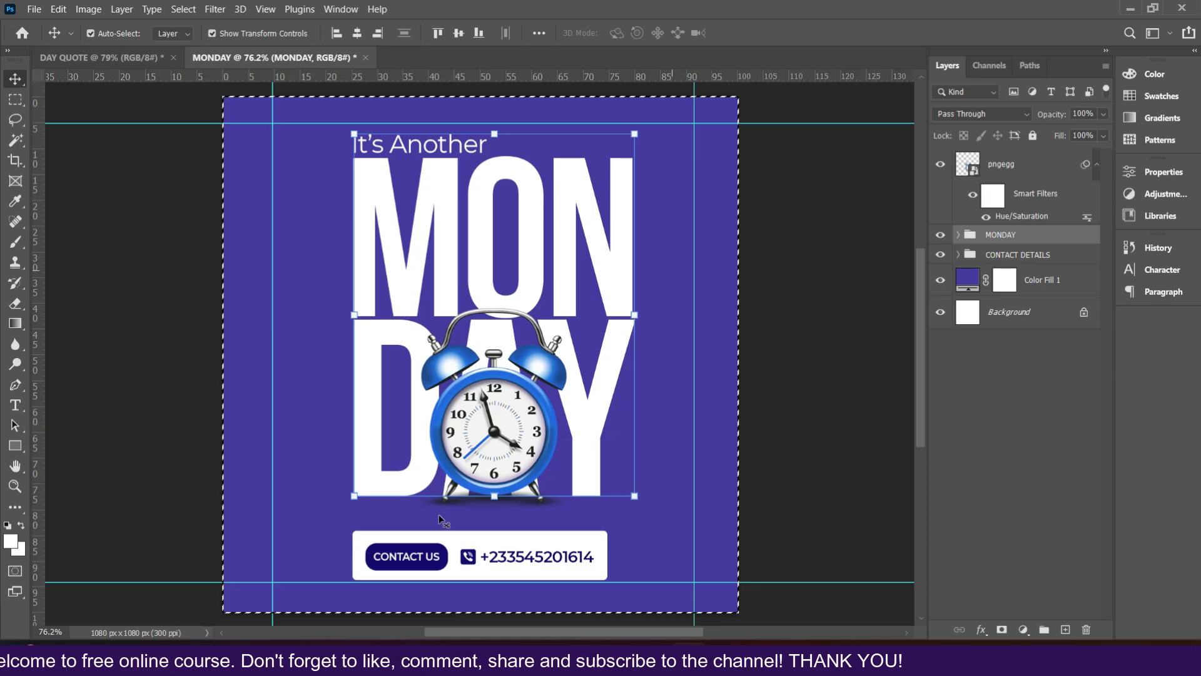
click(358, 33)
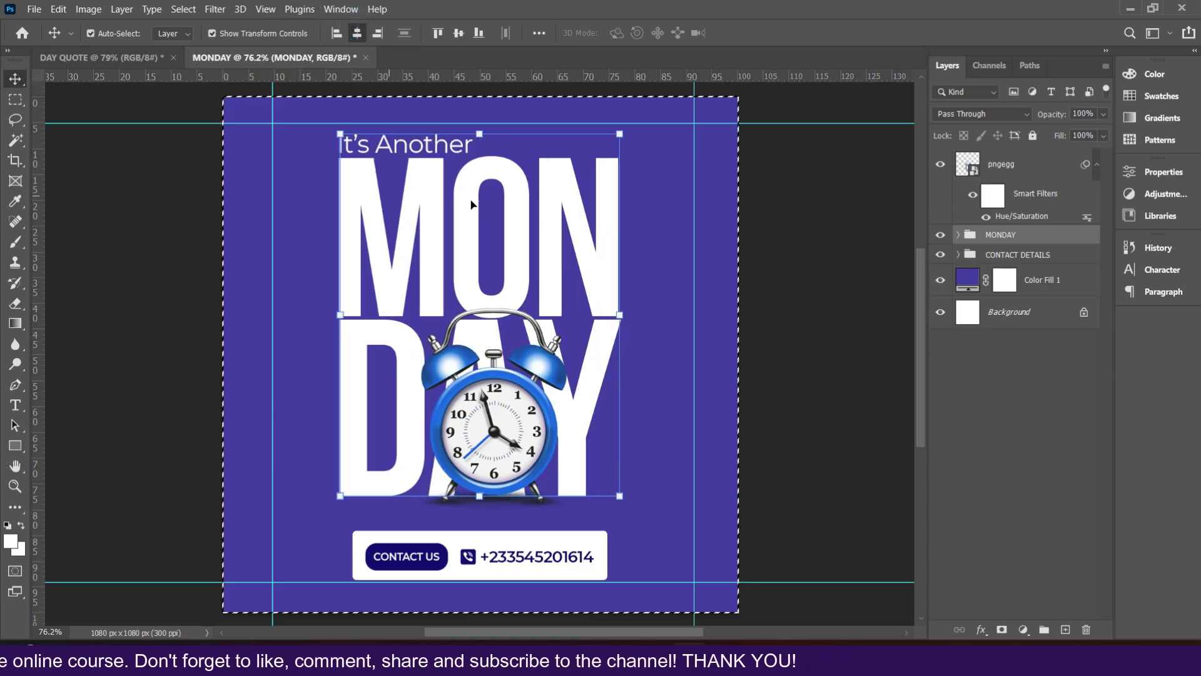
key(ctrl+d)
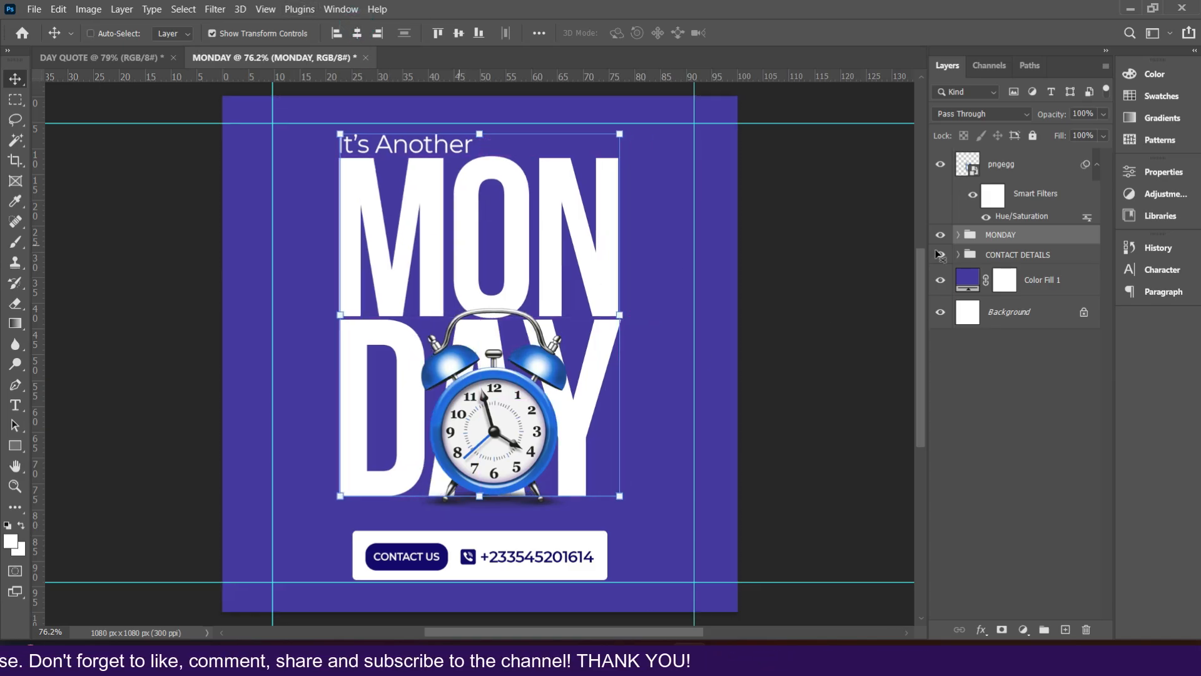
Step: Scale the CONTACT DETAILS banner up to about 110% from its sides
click(1014, 256)
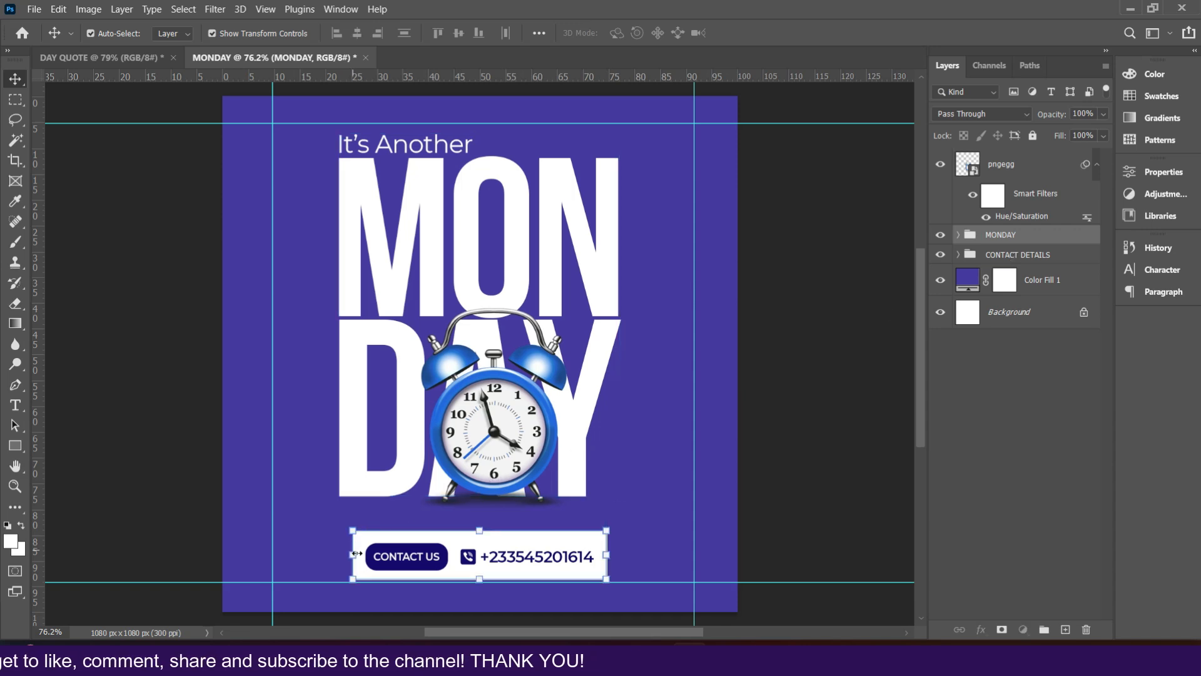
drag(352, 554, 343, 561)
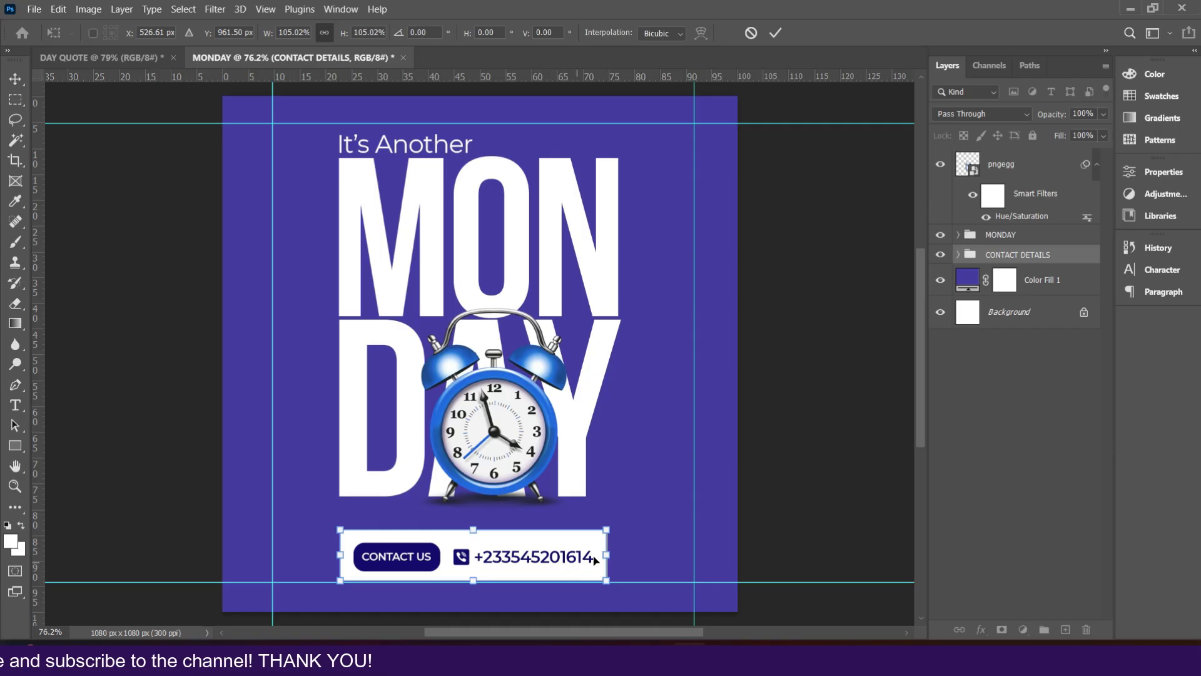
drag(607, 555, 626, 550)
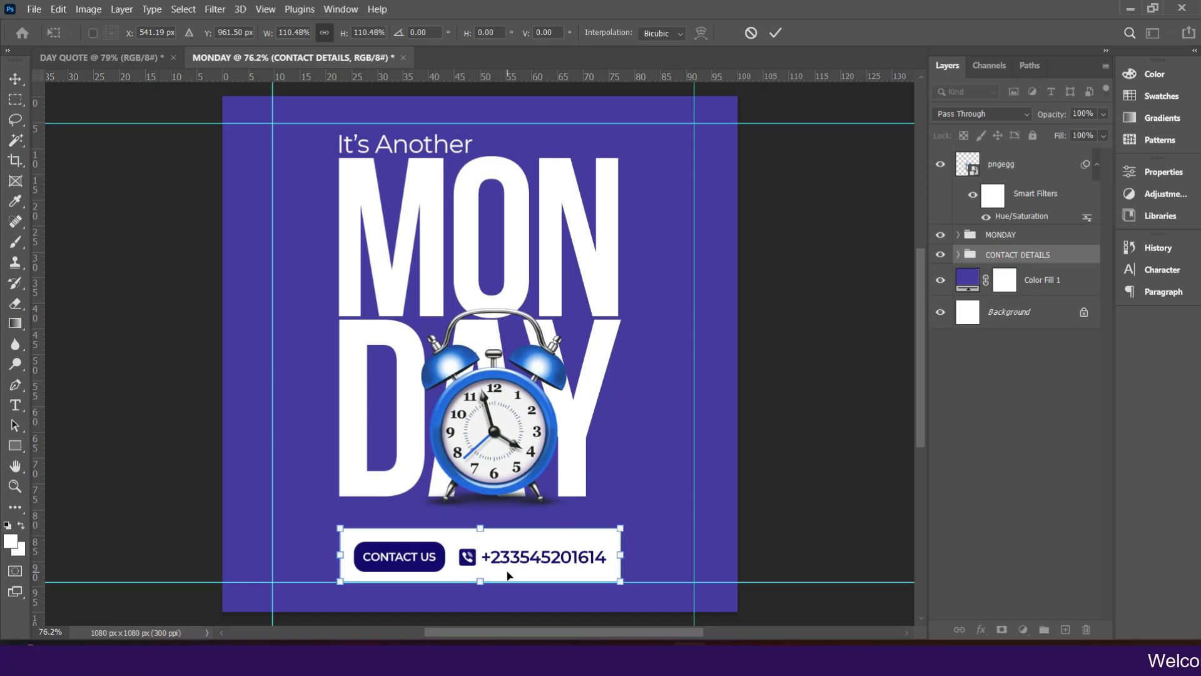
key(Return)
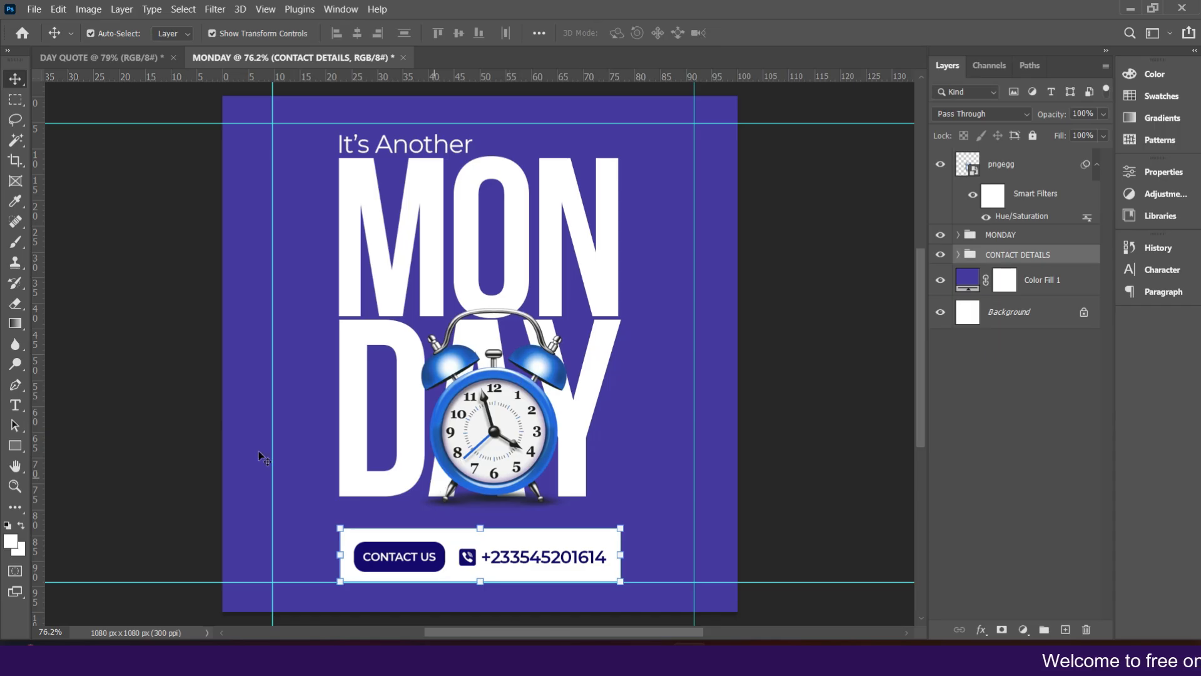
Step: Select the DAY text layer, compare with the DAY QUOTE reference design, and duplicate the DAY layer
click(329, 444)
click(349, 449)
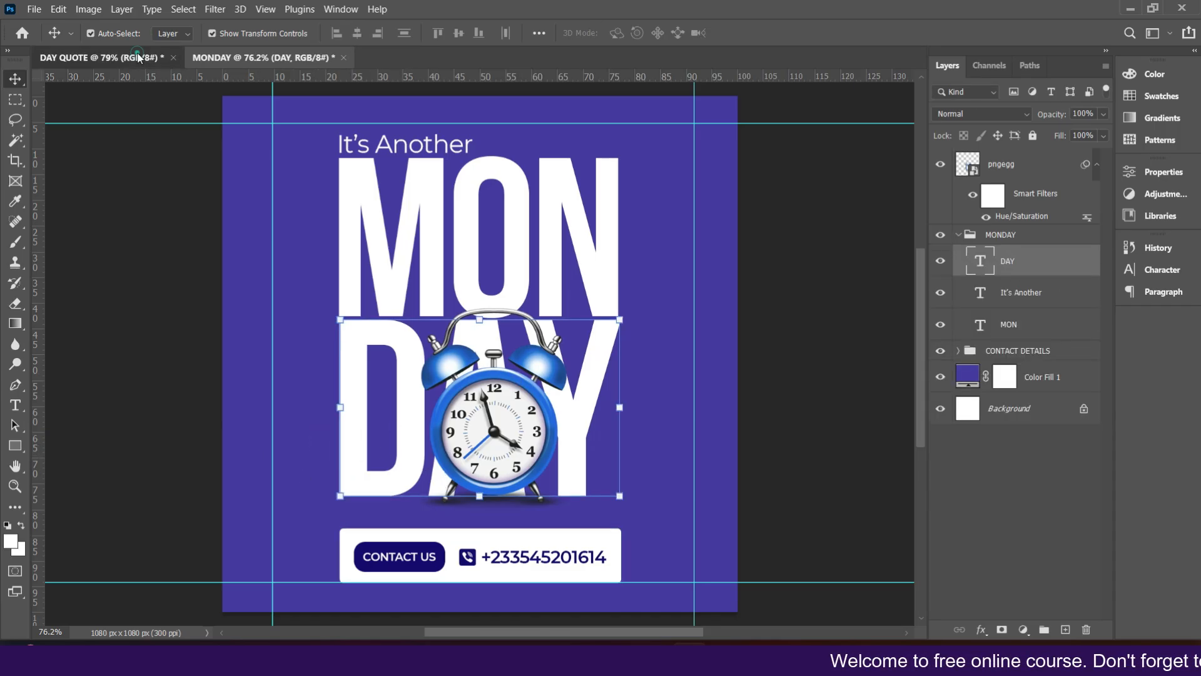
click(100, 57)
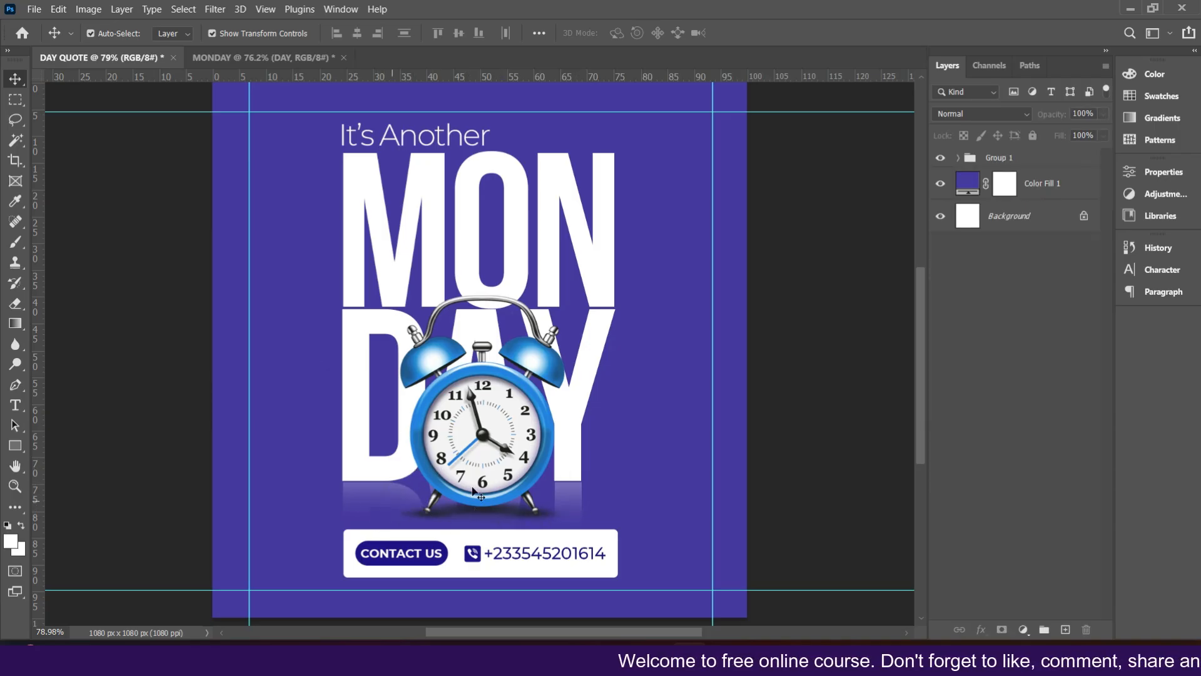
click(270, 59)
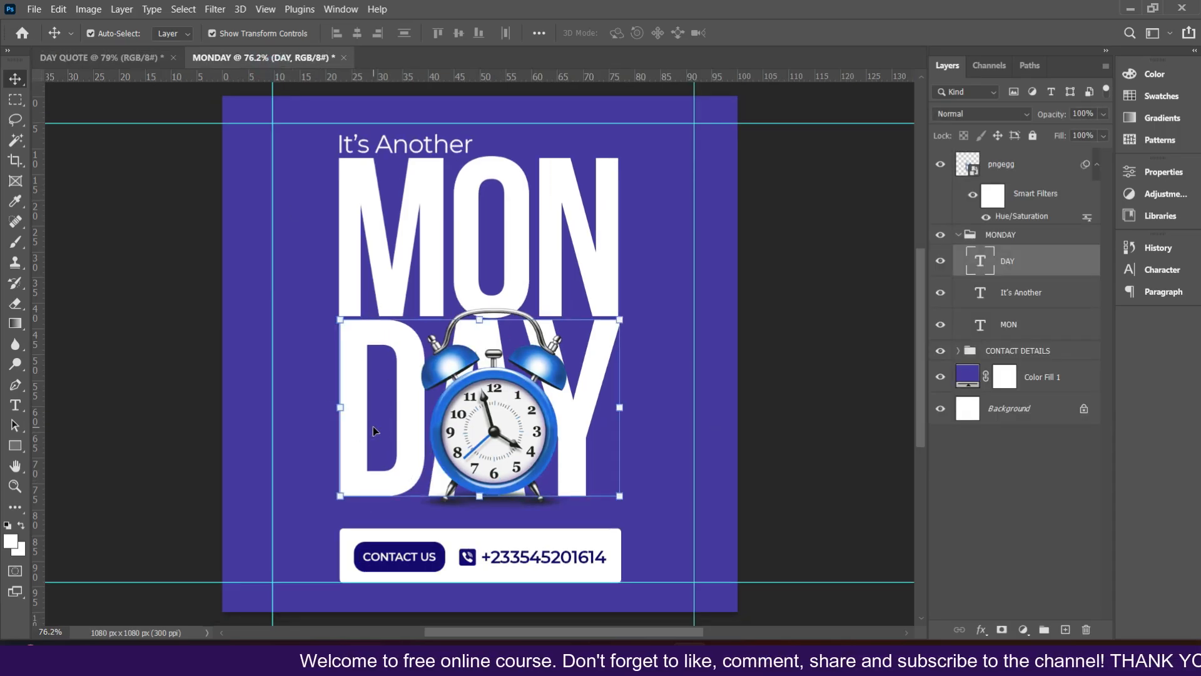
key(ctrl+j)
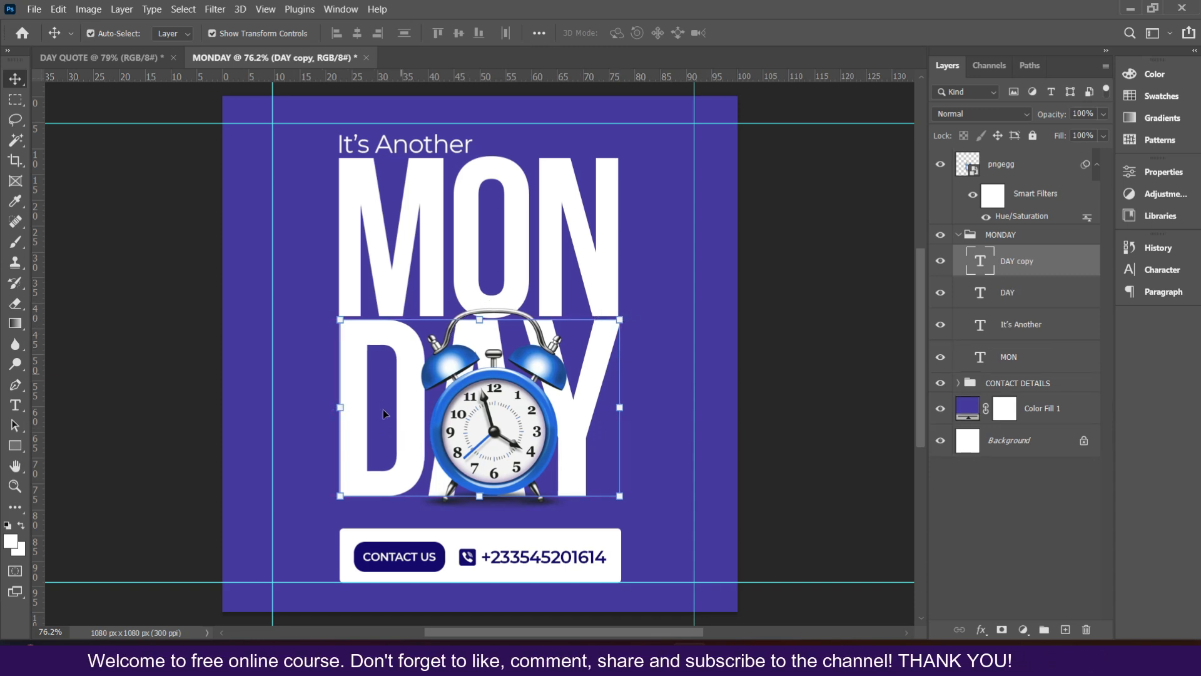
Step: Flip the DAY copy vertically and move it down directly beneath DAY as a reflection
key(ctrl+t)
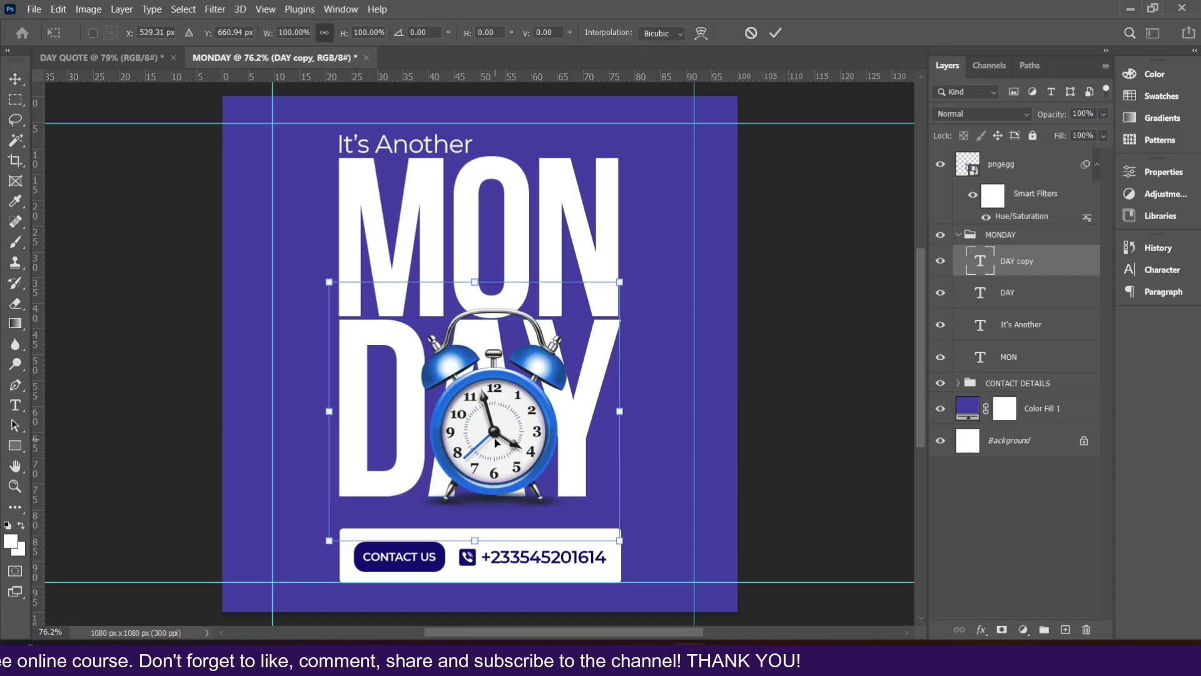
right_click(497, 444)
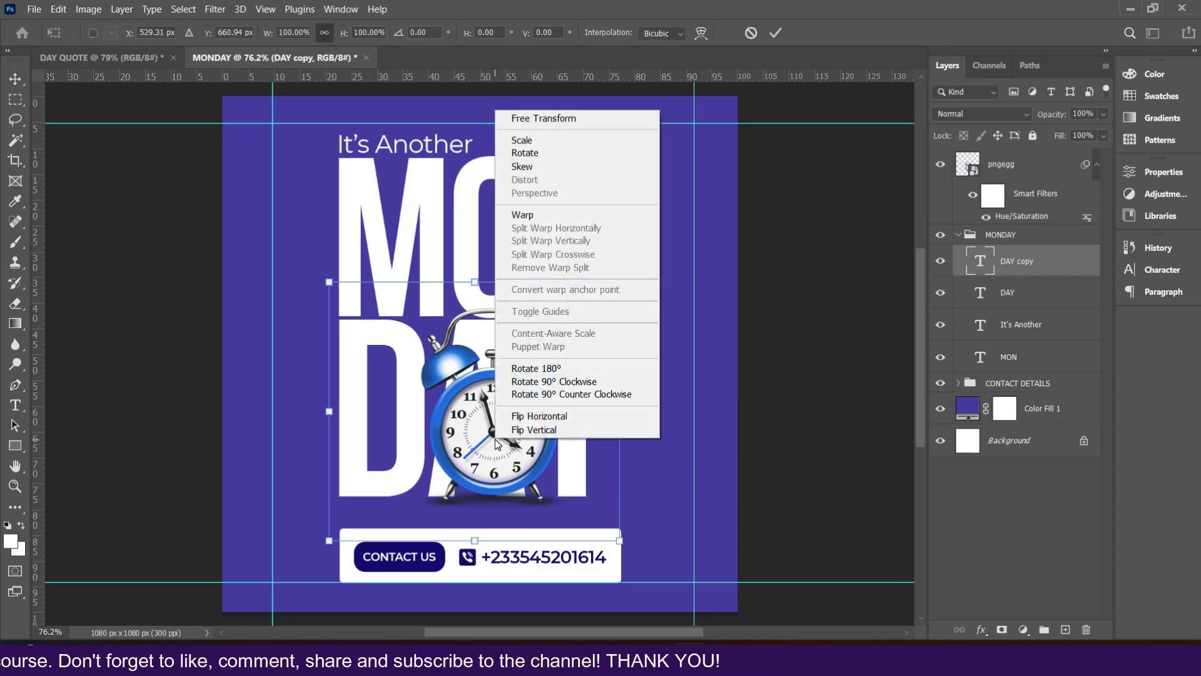
click(544, 430)
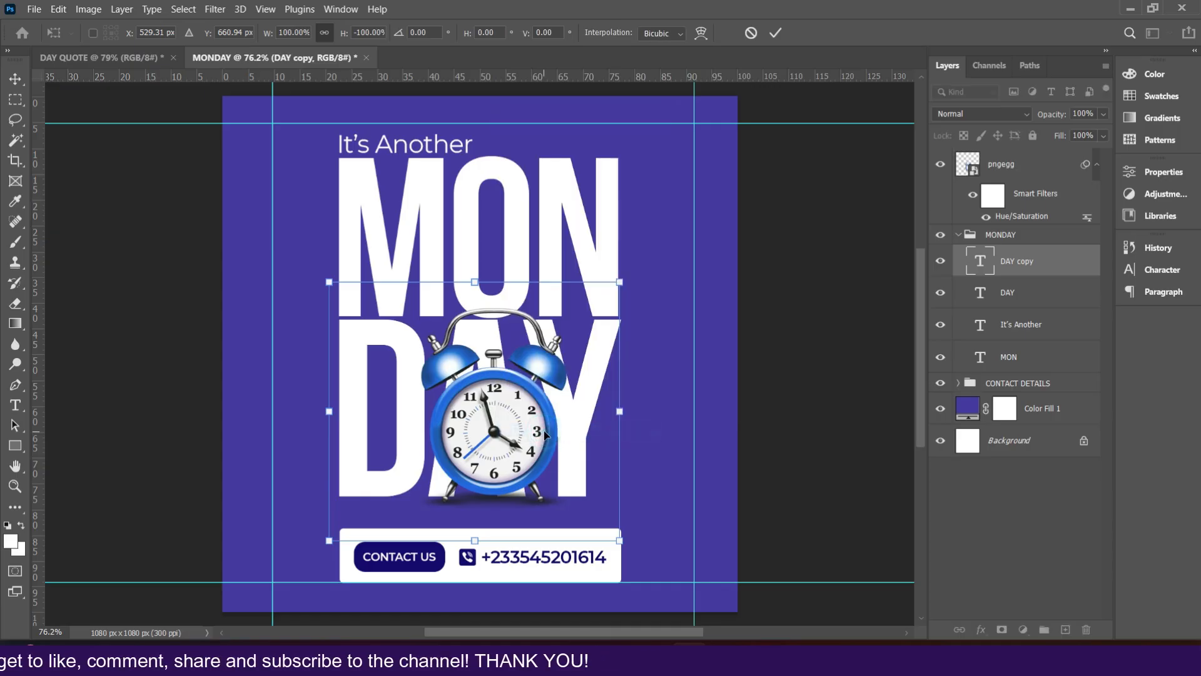
drag(474, 334, 470, 508)
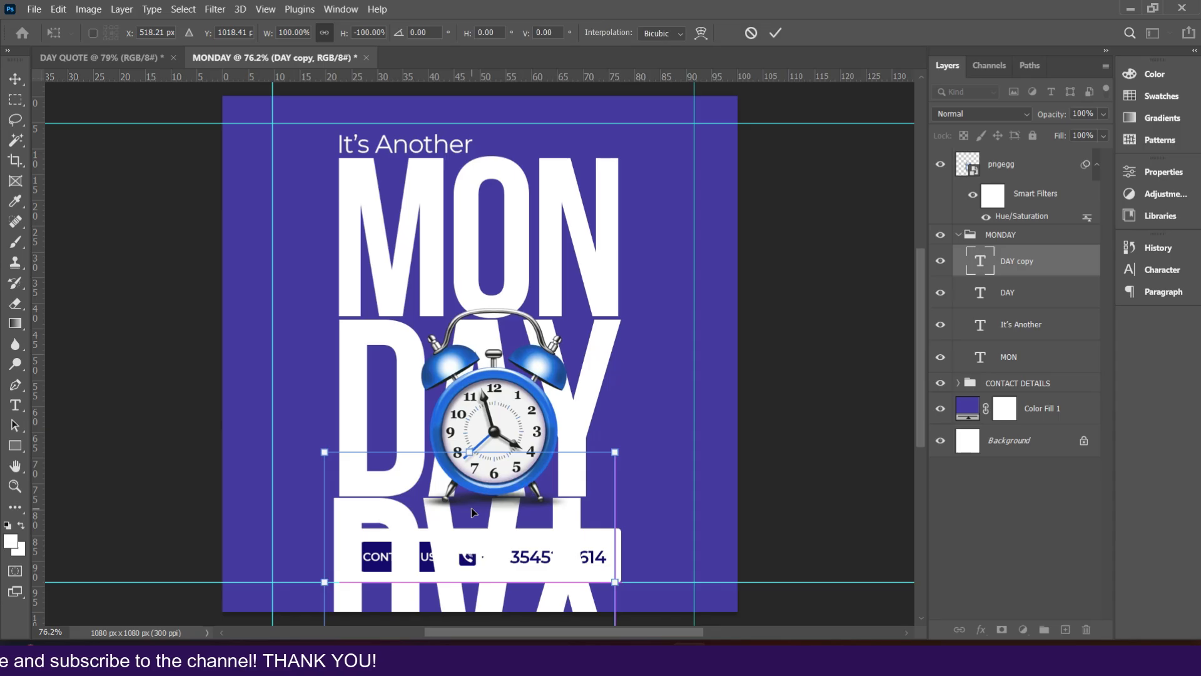
key(Right)
key(Right)
key(Right)
key(Right)
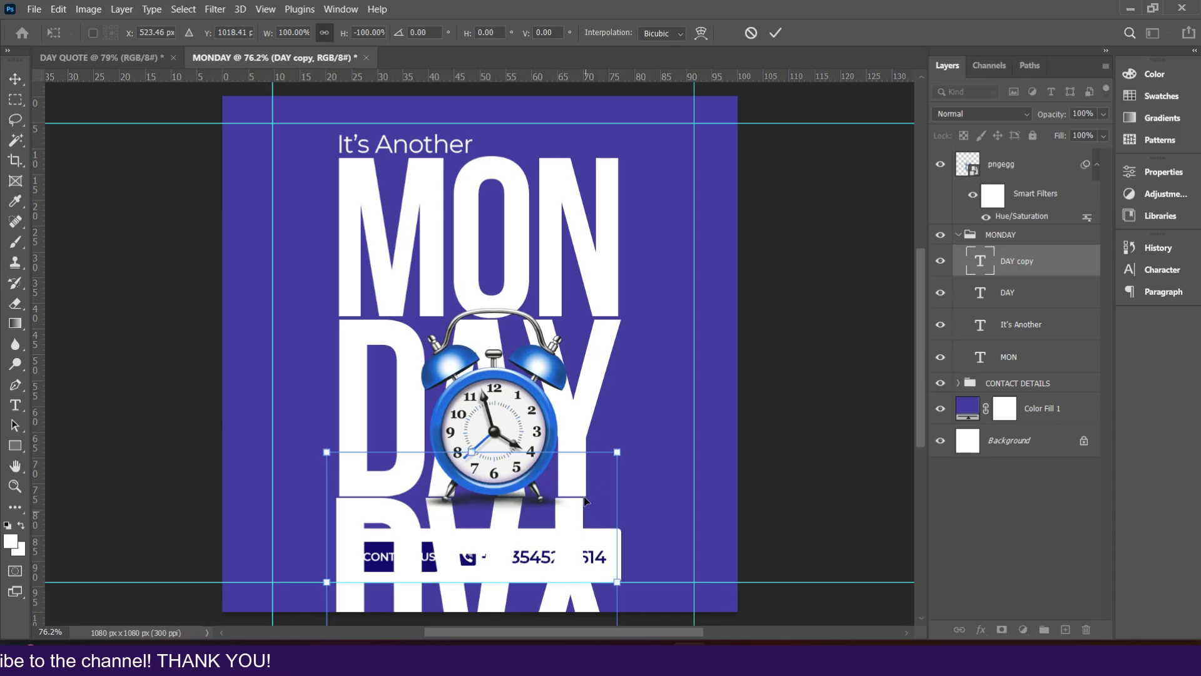
key(Right)
key(Right)
key(Right)
key(Right)
key(Right)
key(Right)
key(ctrl+plus)
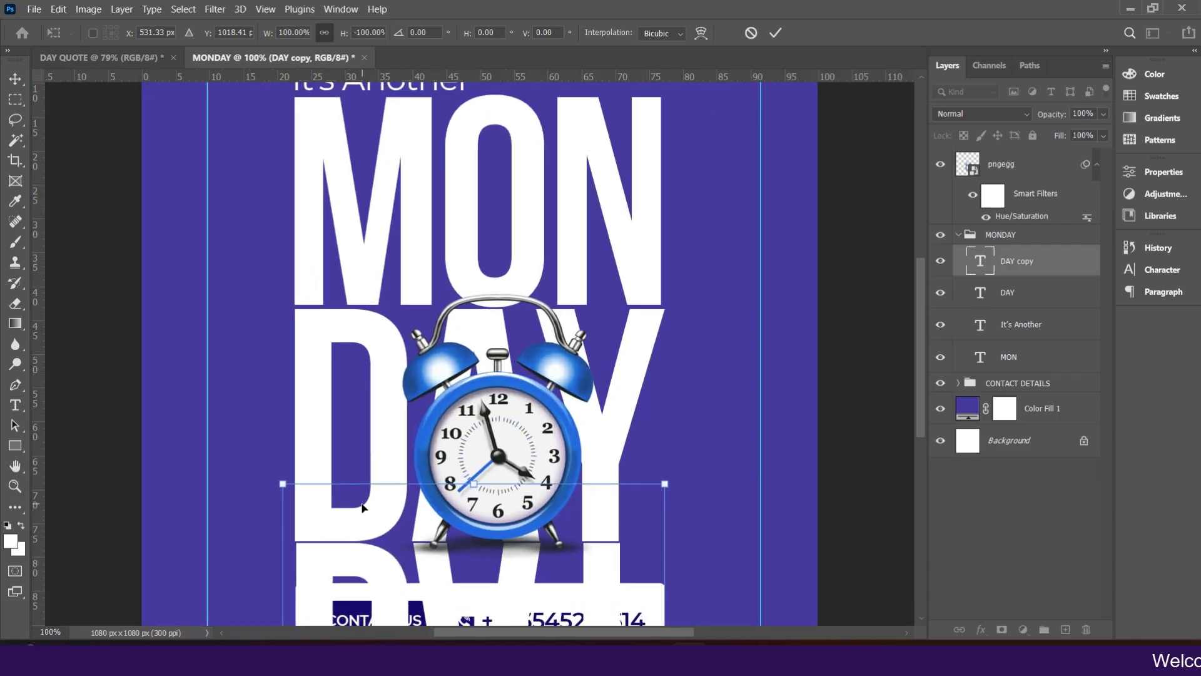
key(Left)
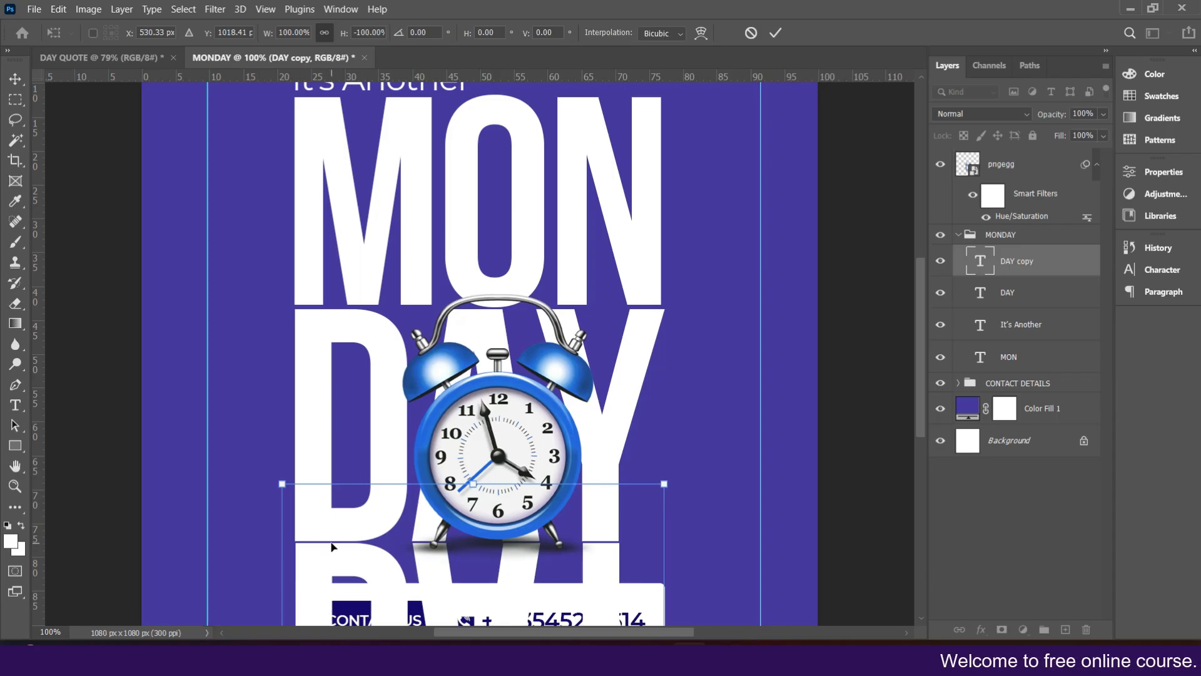
key(Return)
Step: Rasterize the DAY copy text layer
scroll(332, 543, down, 3)
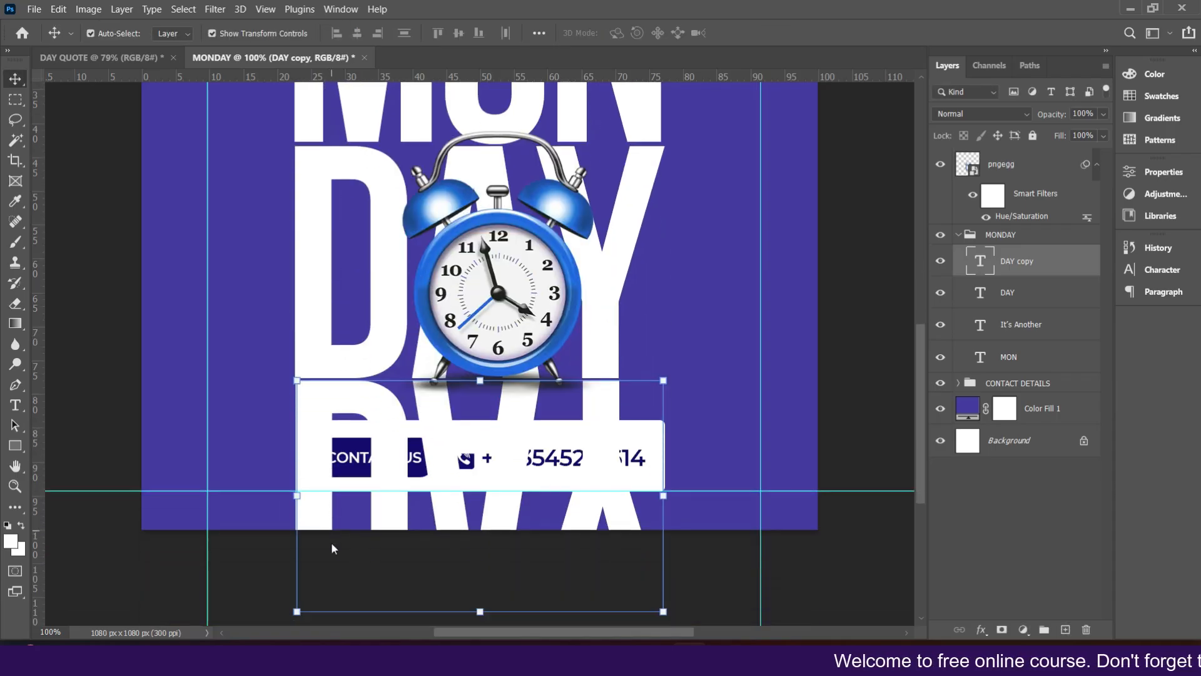
scroll(332, 543, down, 1)
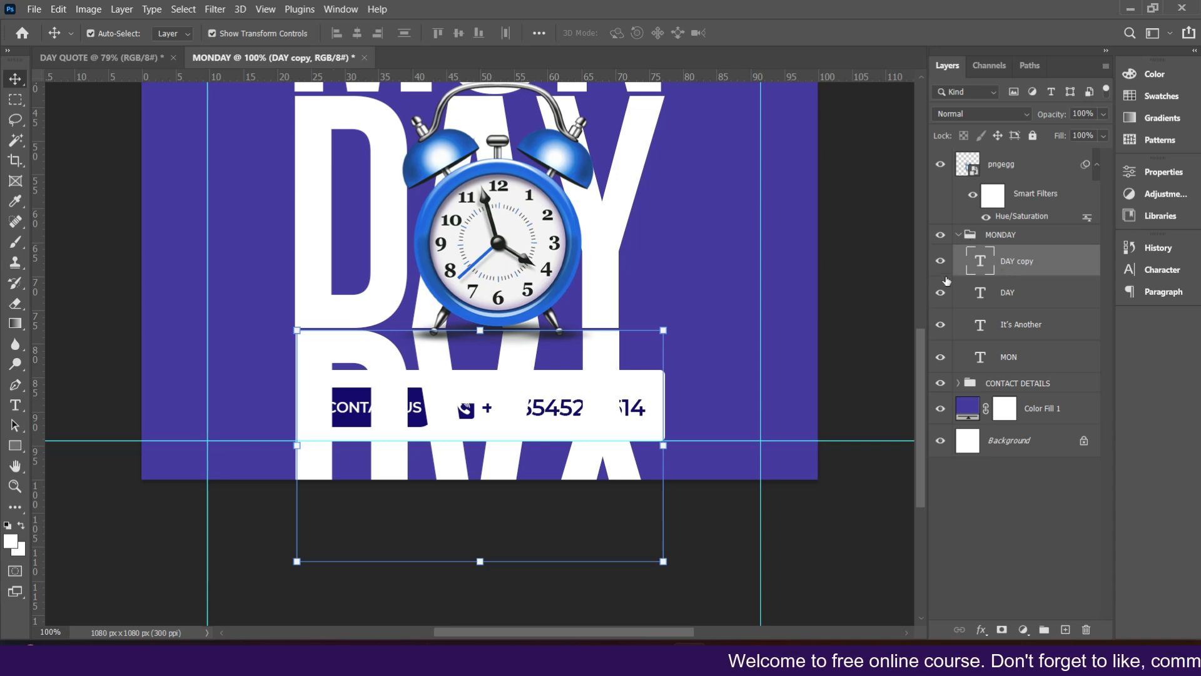
right_click(1030, 261)
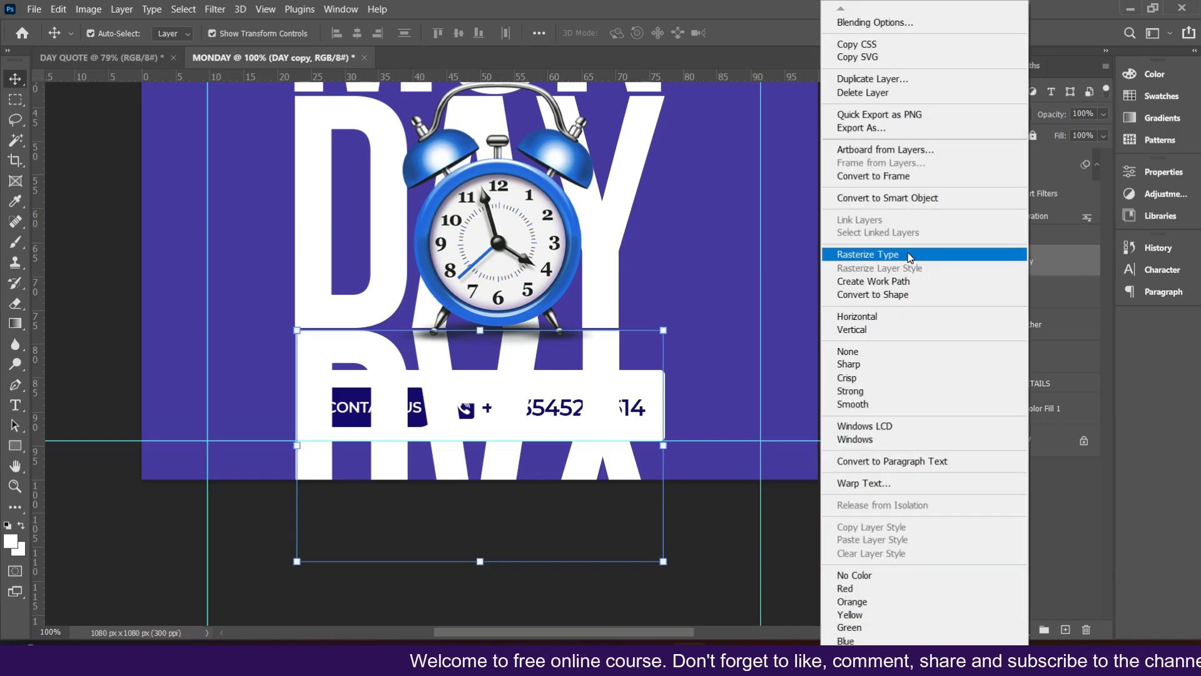
click(908, 254)
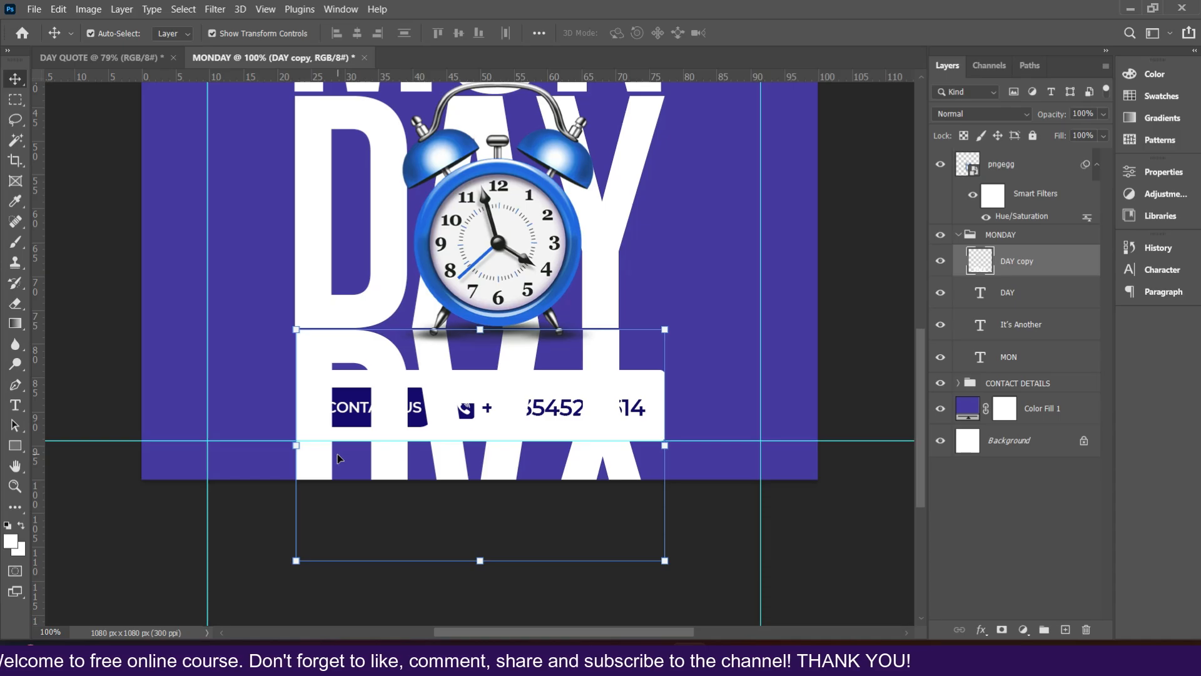
Step: Erase the lower part of the flipped DAY copy with a soft round 400 px eraser at 0% hardness to fade the reflection
click(16, 304)
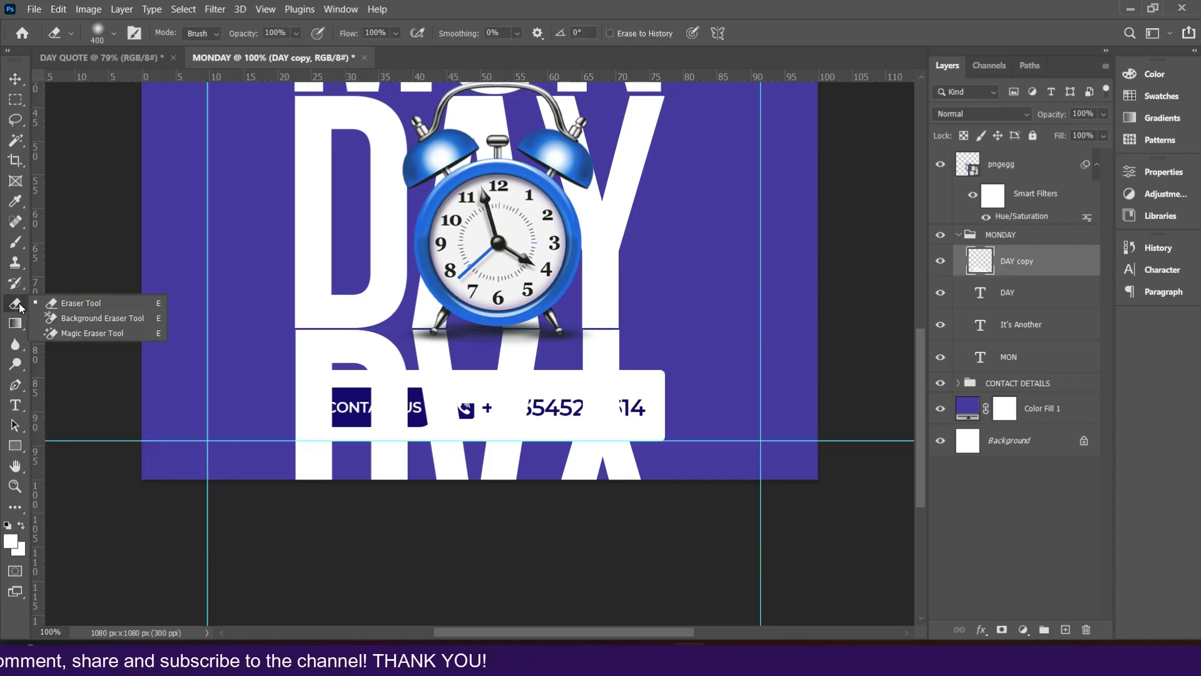
click(84, 303)
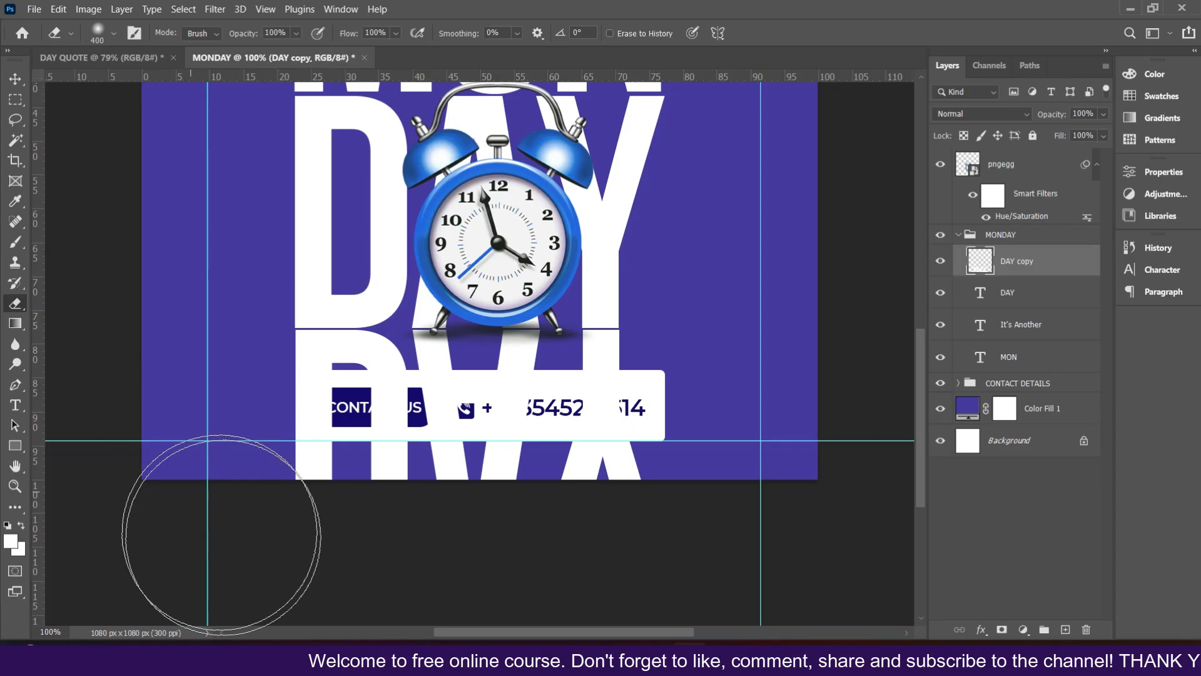
click(107, 34)
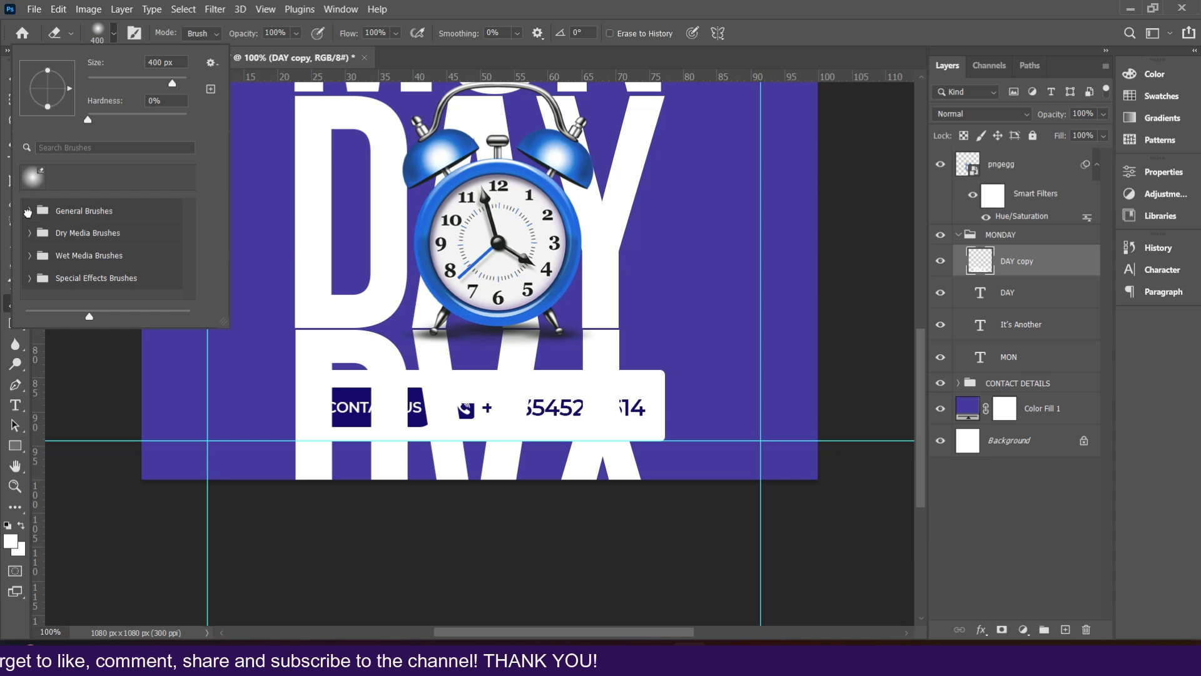
click(28, 212)
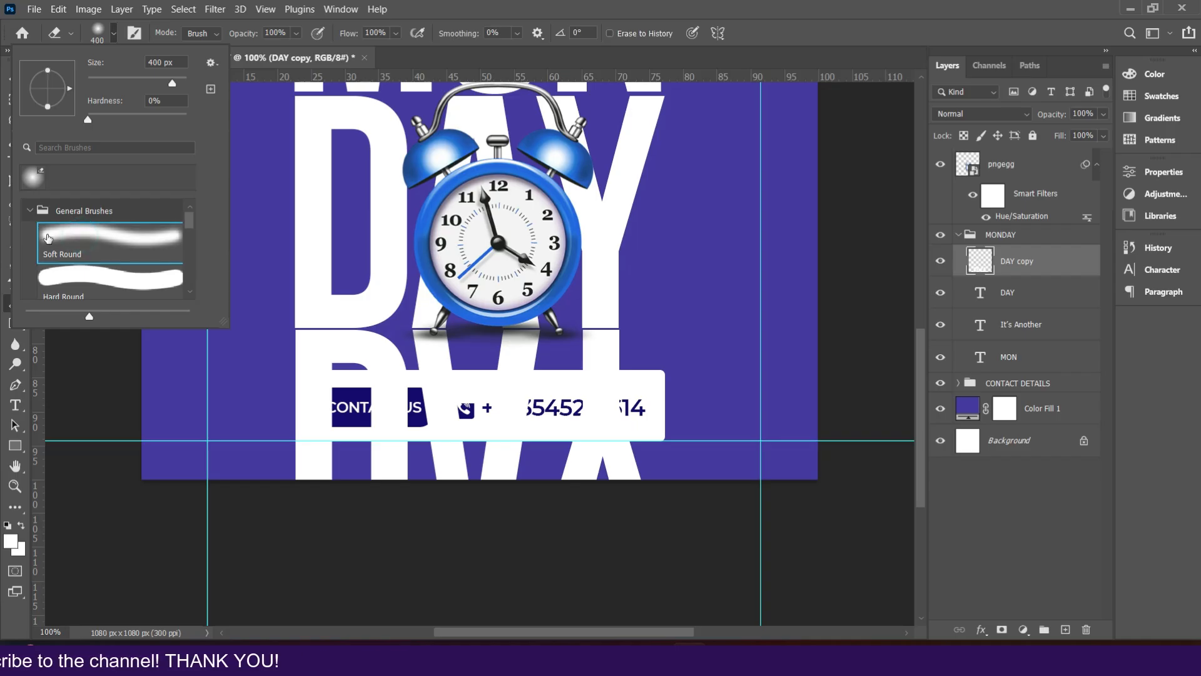
click(28, 209)
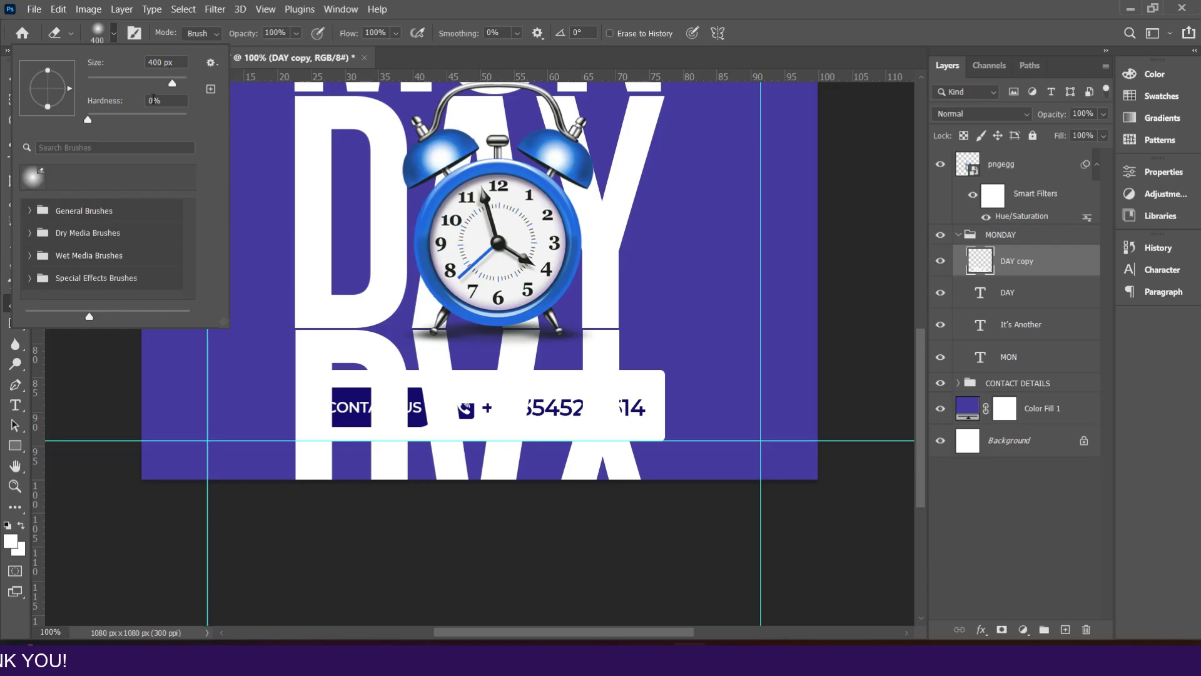
click(174, 58)
text(400)
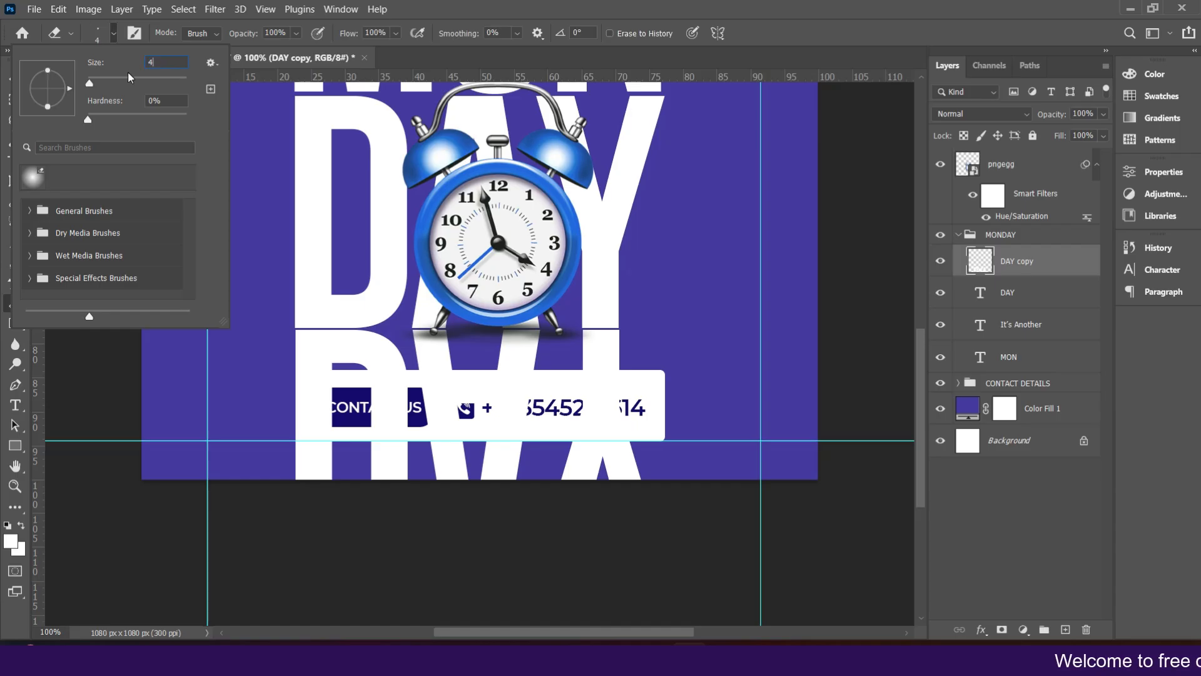
click(164, 103)
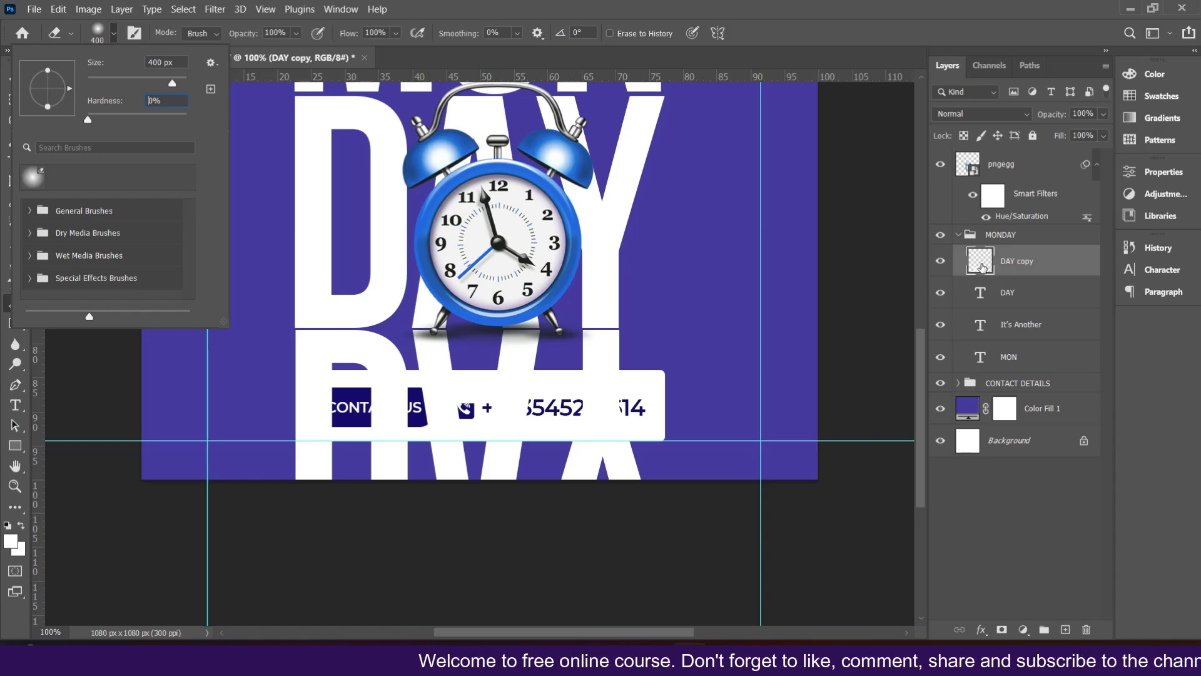
mouse_move(633, 530)
mouse_down()
mouse_move(563, 549)
mouse_move(264, 526)
mouse_move(227, 536)
mouse_move(652, 520)
mouse_move(563, 509)
mouse_move(630, 496)
mouse_move(308, 482)
mouse_move(599, 485)
mouse_move(337, 480)
mouse_move(621, 458)
mouse_move(678, 485)
mouse_up()
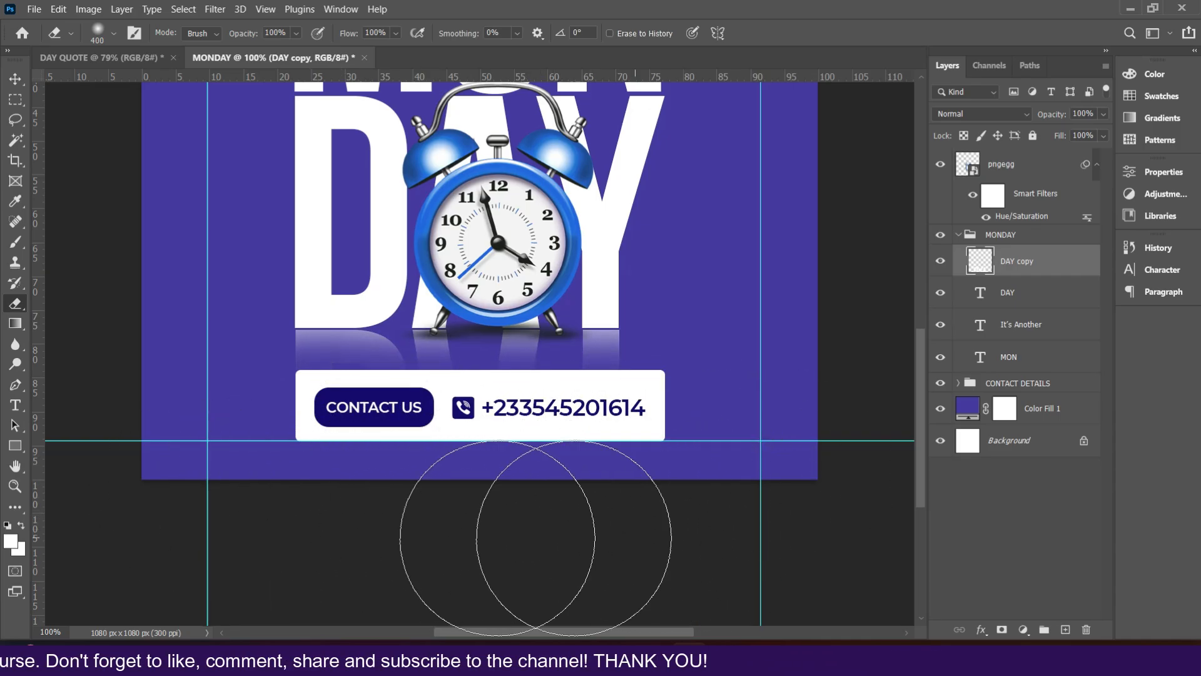
Step: Nudge the DAY copy reflection up one pixel, deselect it, and fit the canvas on screen
click(15, 77)
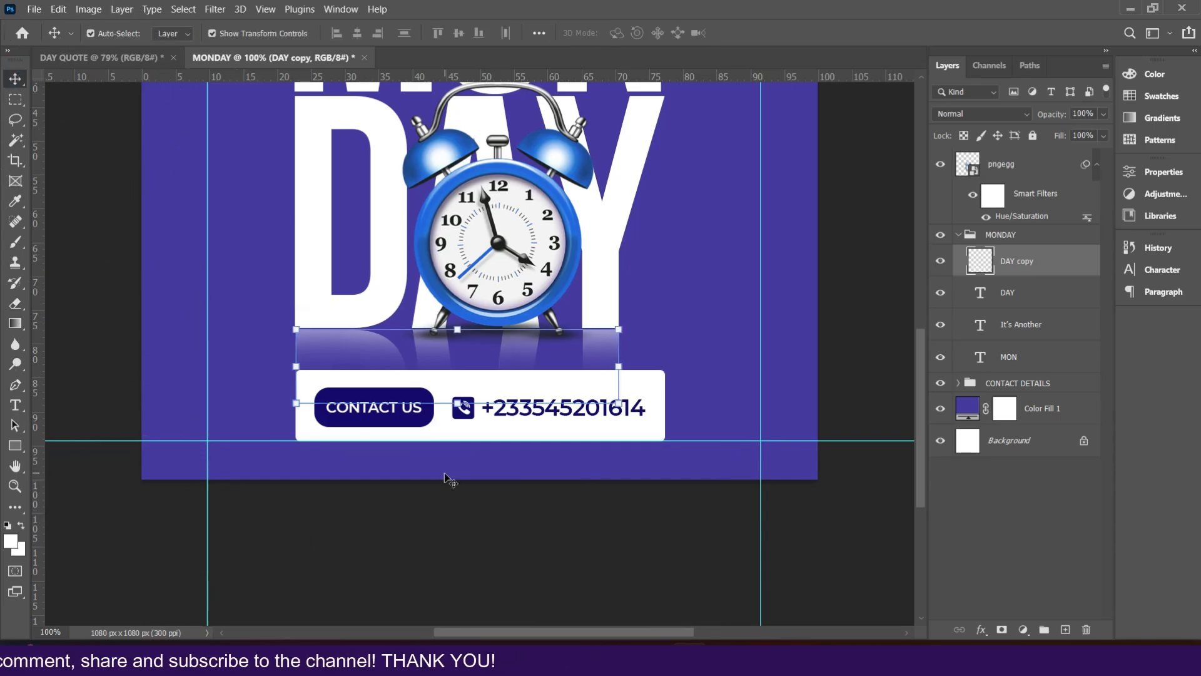
key(Up)
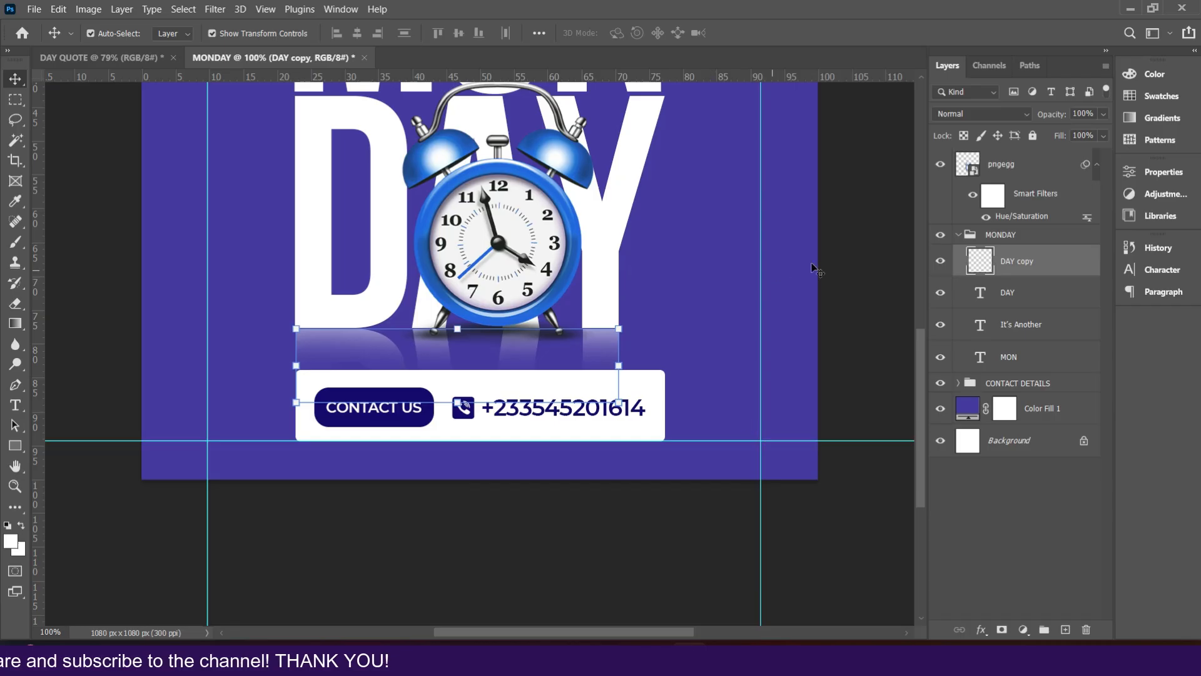
click(838, 261)
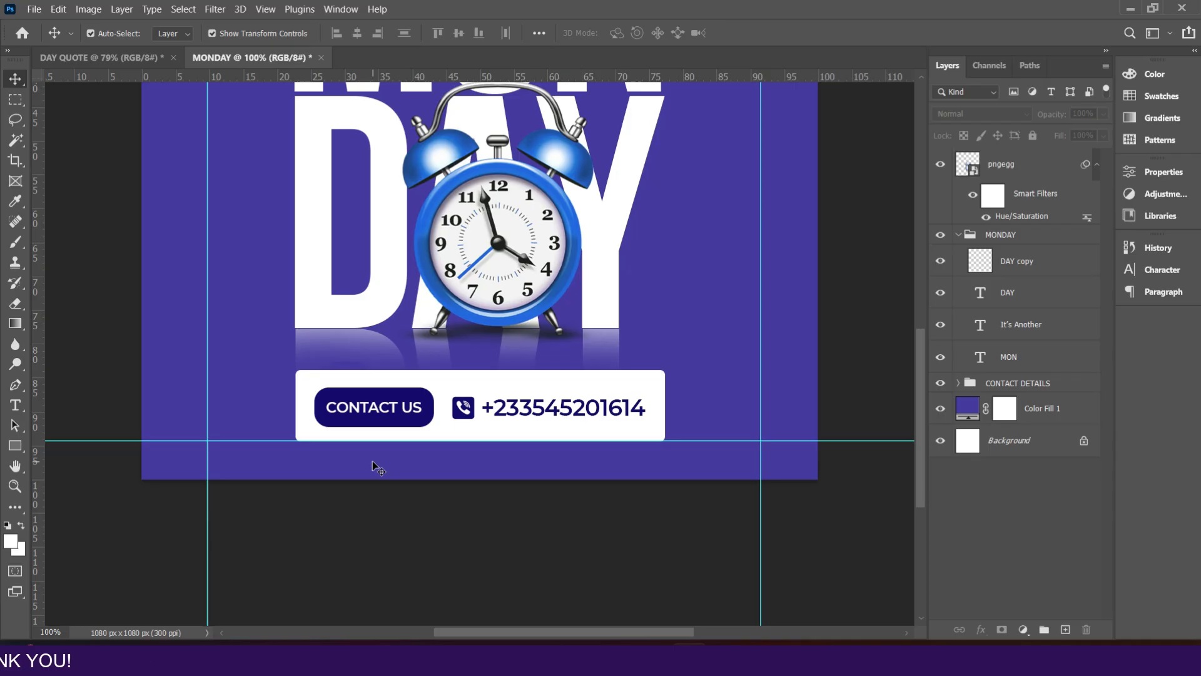
key(ctrl+0)
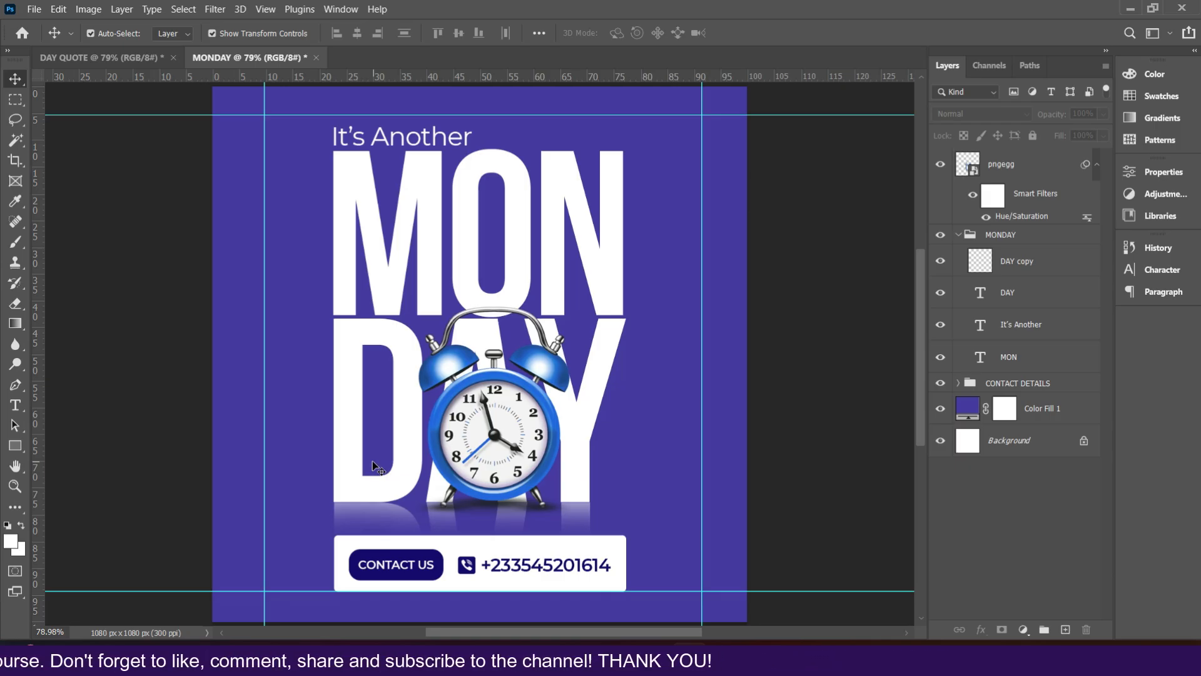
Step: Open the Export As dialog for the flyer and choose JPG as the file format
click(32, 10)
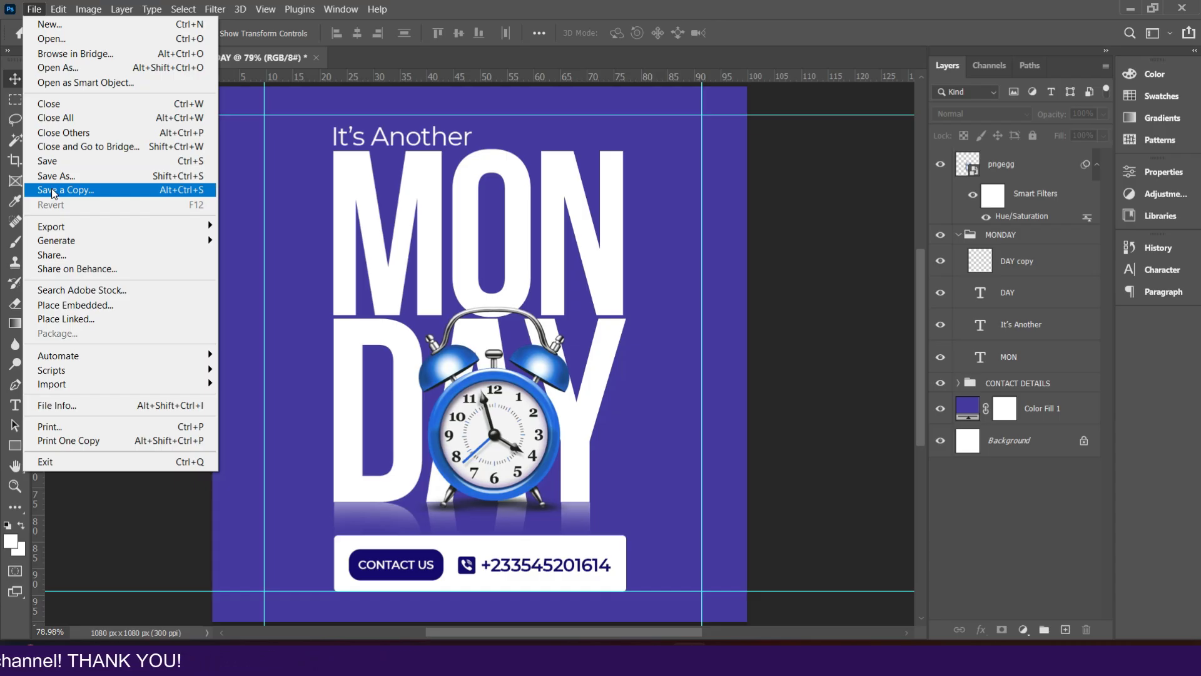
mouse_move(118, 233)
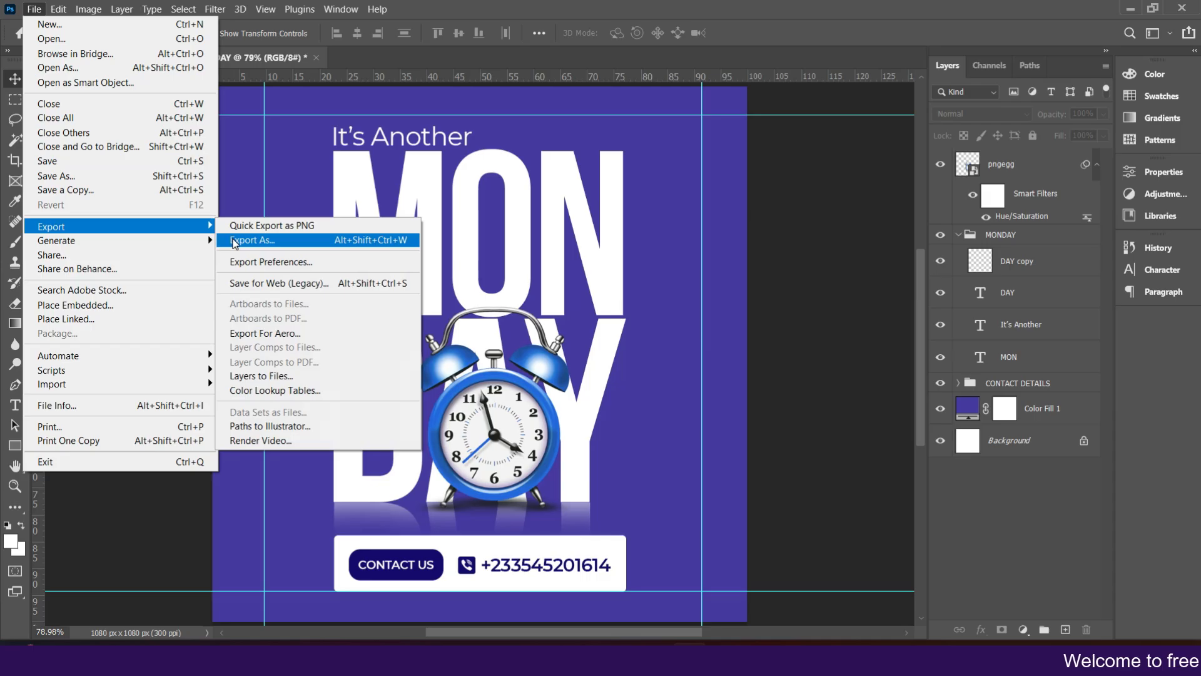
click(234, 241)
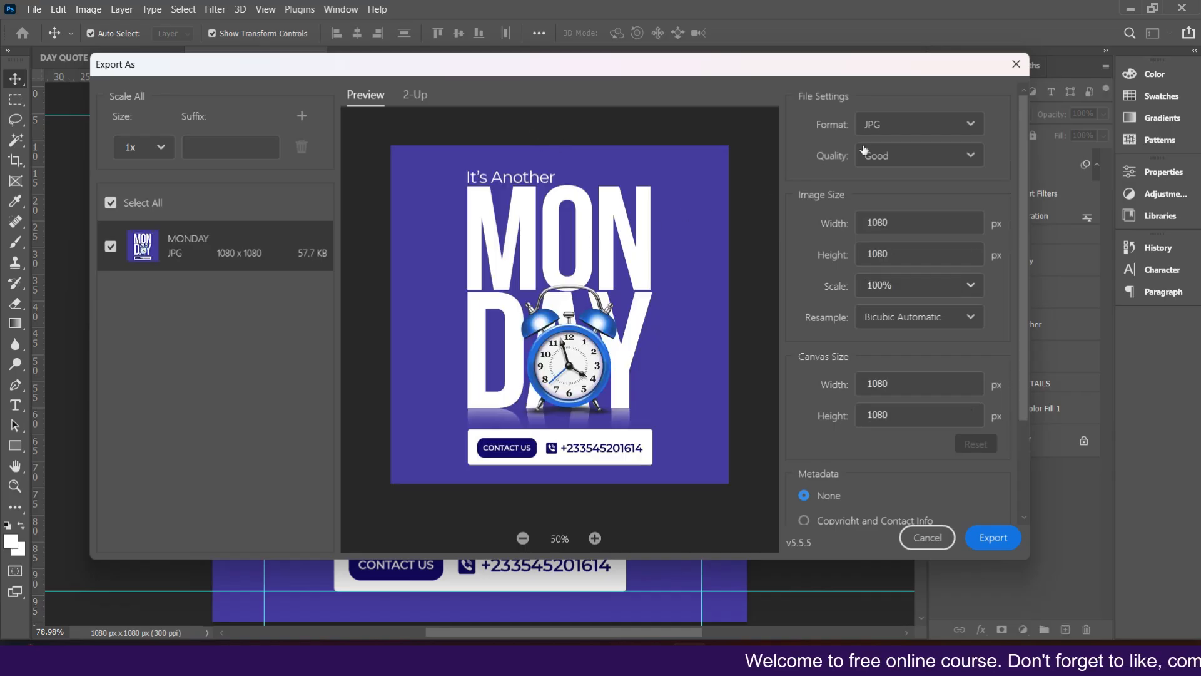
click(878, 125)
click(878, 125)
click(878, 125)
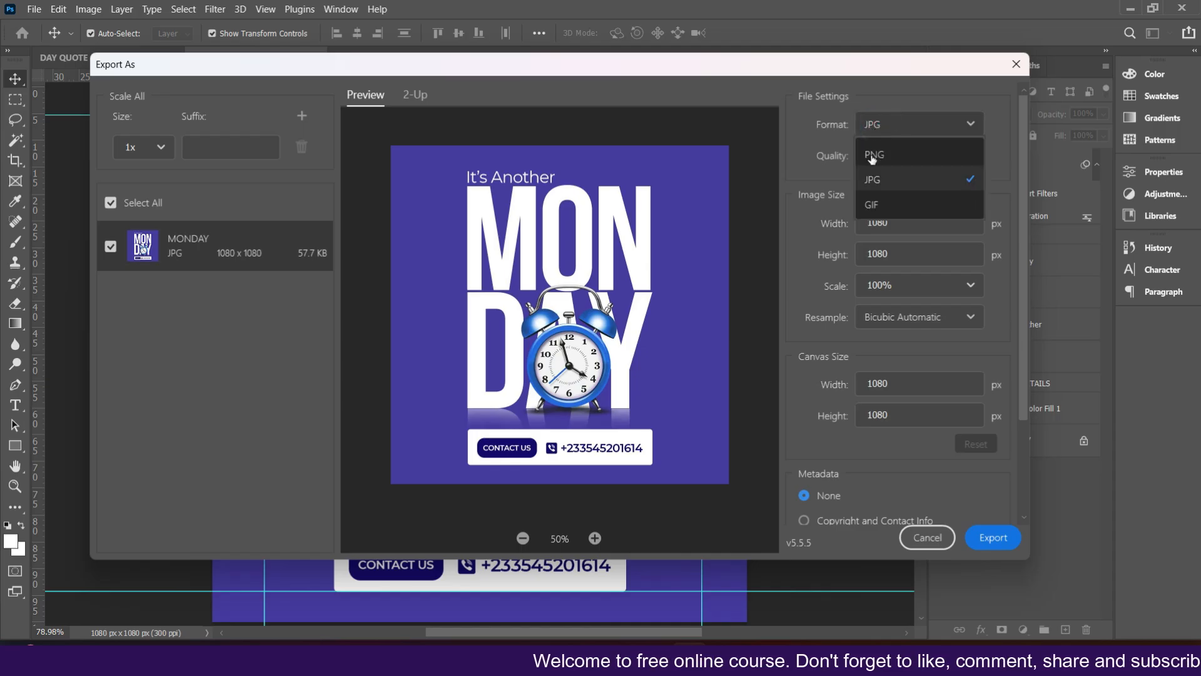
click(889, 131)
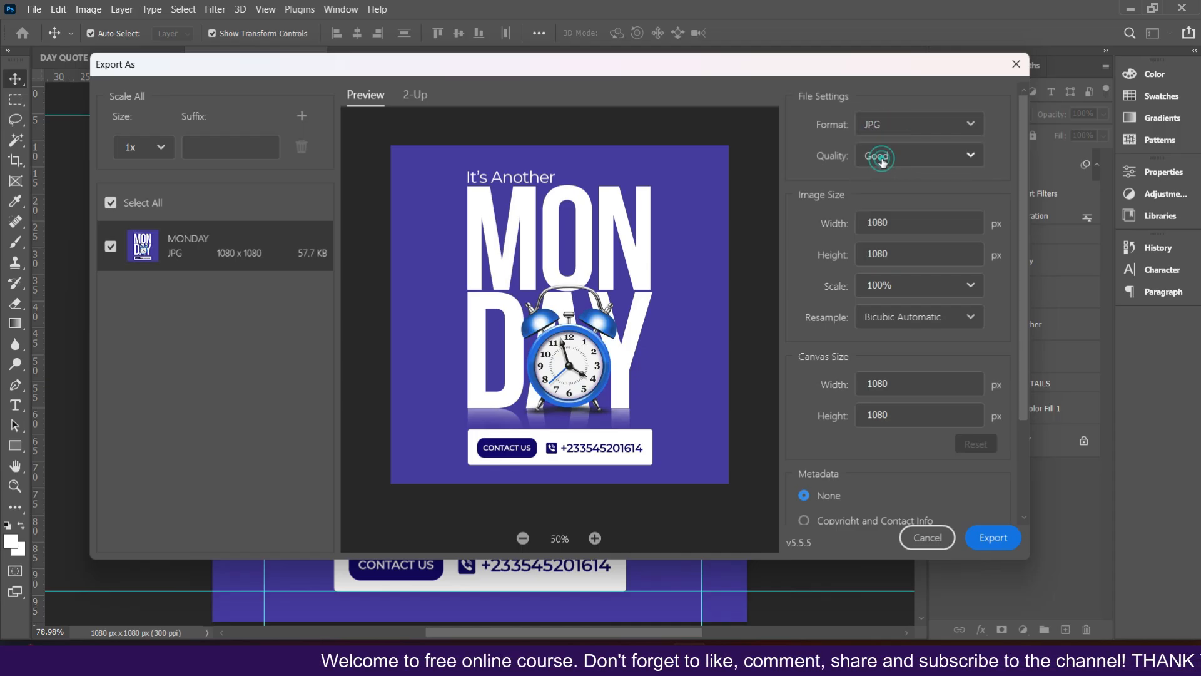
Step: Set the JPG quality to Great and export the flyer
click(882, 156)
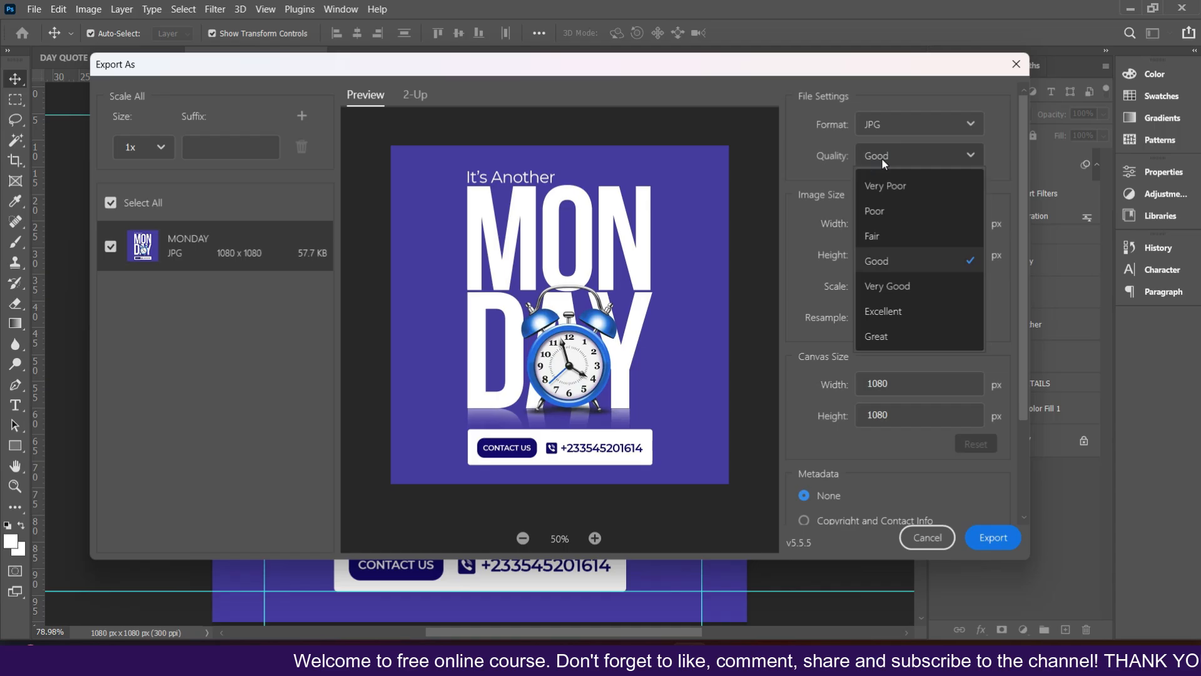
click(877, 338)
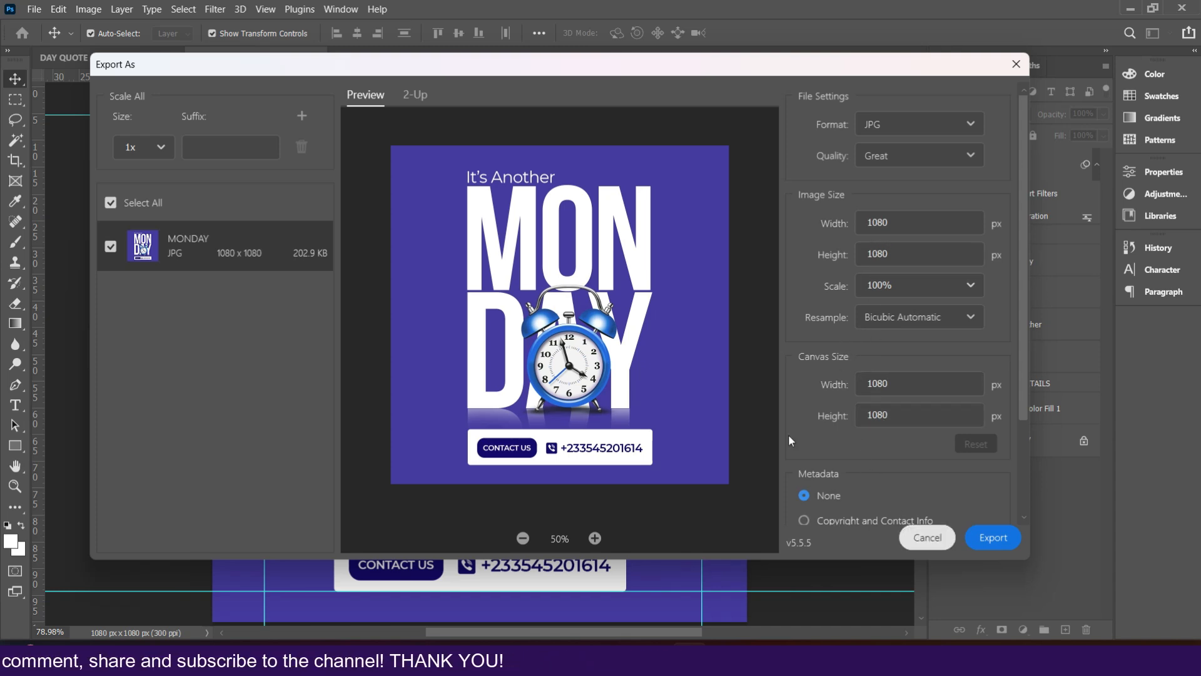
click(999, 542)
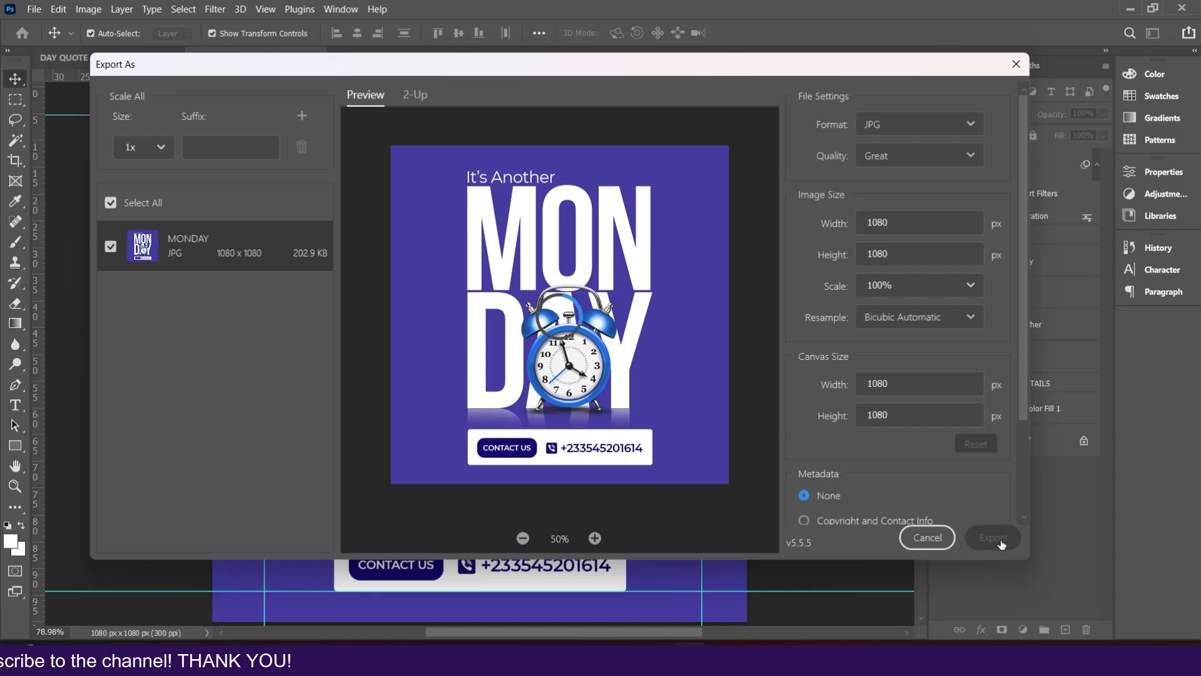